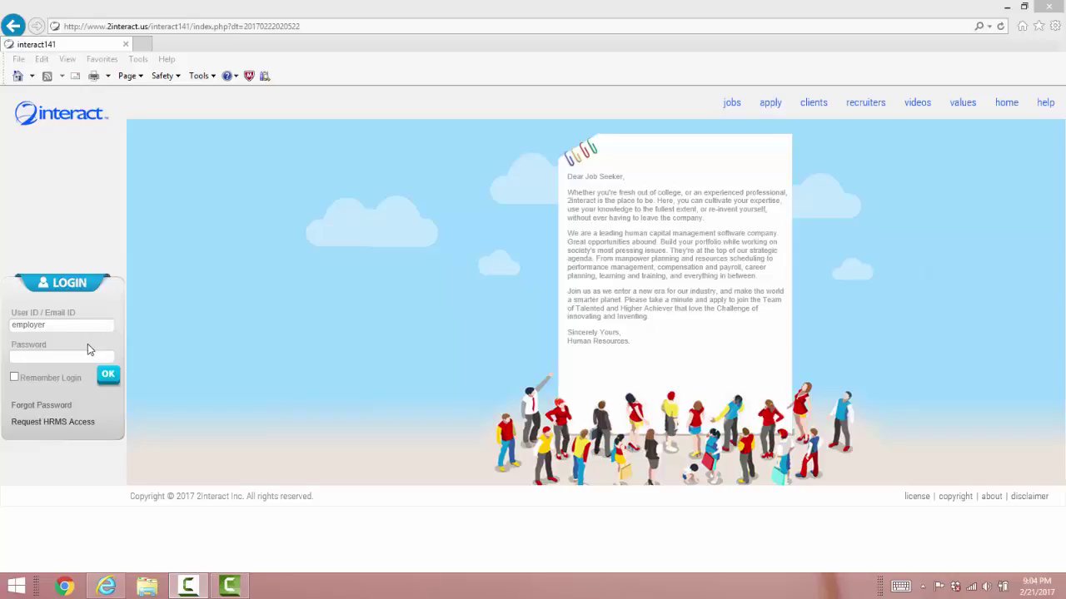
# Step: Log in to 2interact HRMS by entering the account password
pyautogui.click(82, 358)
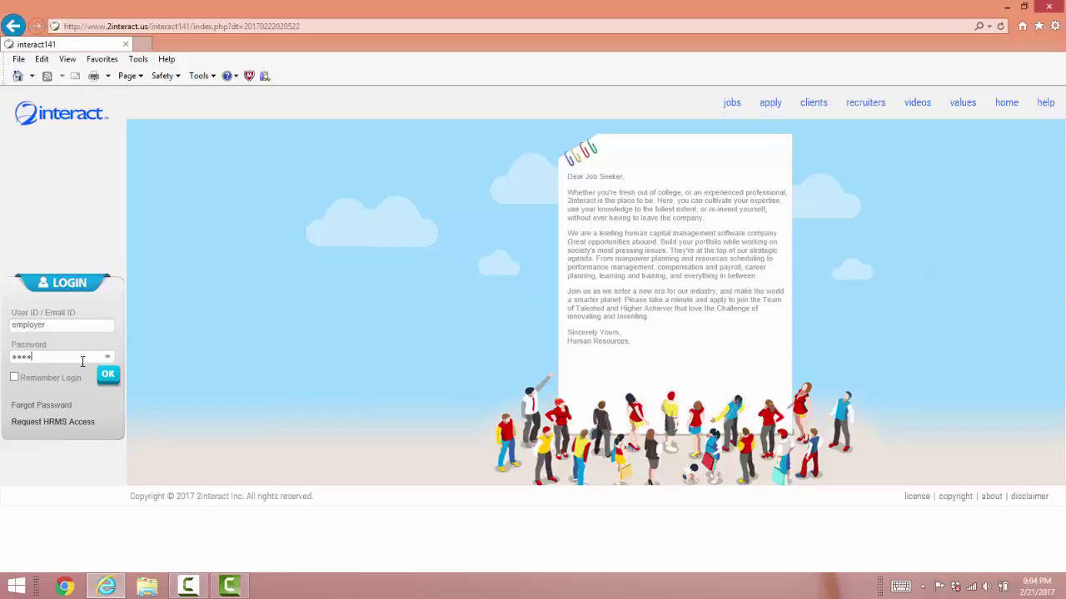
pyautogui.press('Return')
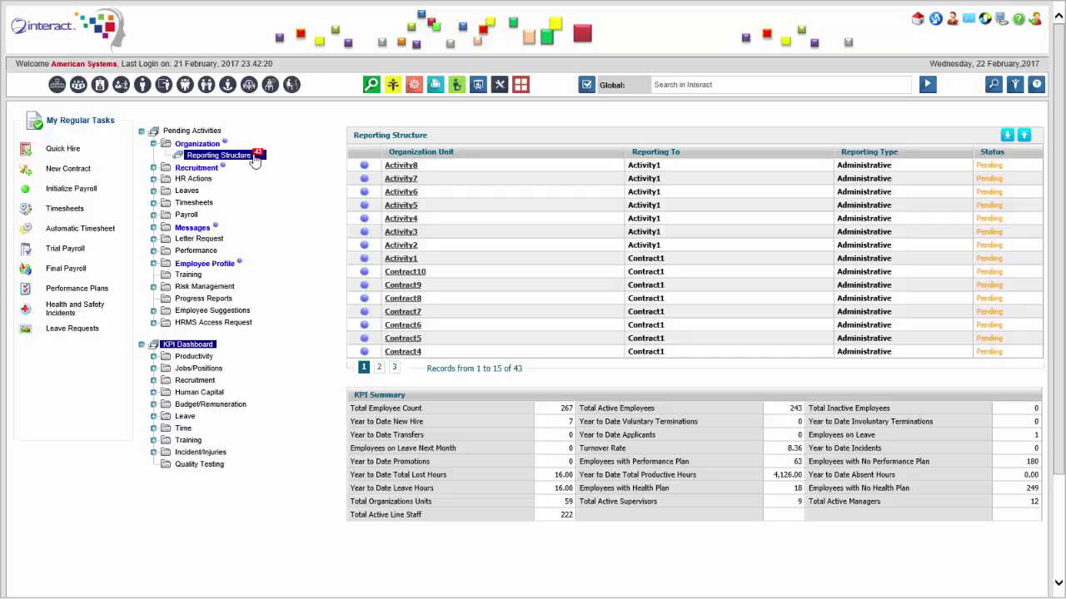
# Step: Preview the pending Recruitment and Employee Profile items, then open the Human Capital New Hire KPI report
pyautogui.click(153, 168)
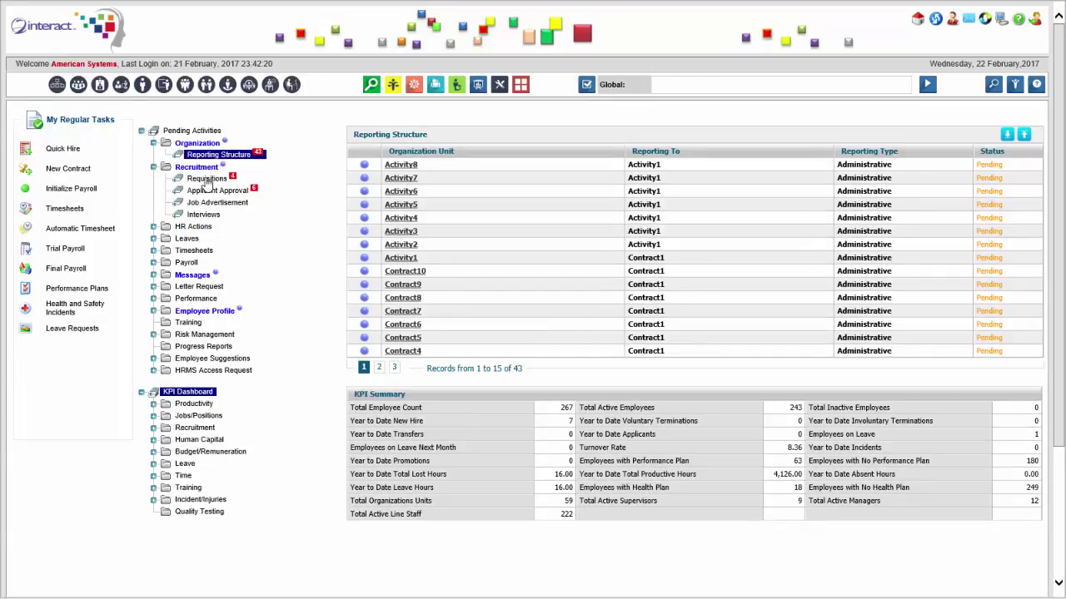
pyautogui.click(153, 167)
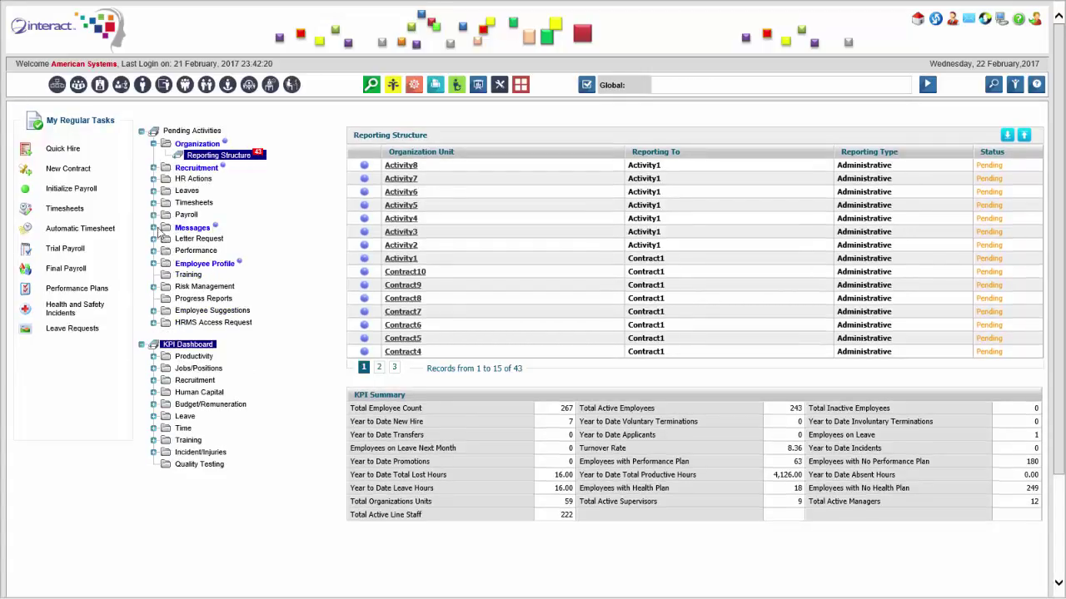
pyautogui.click(153, 263)
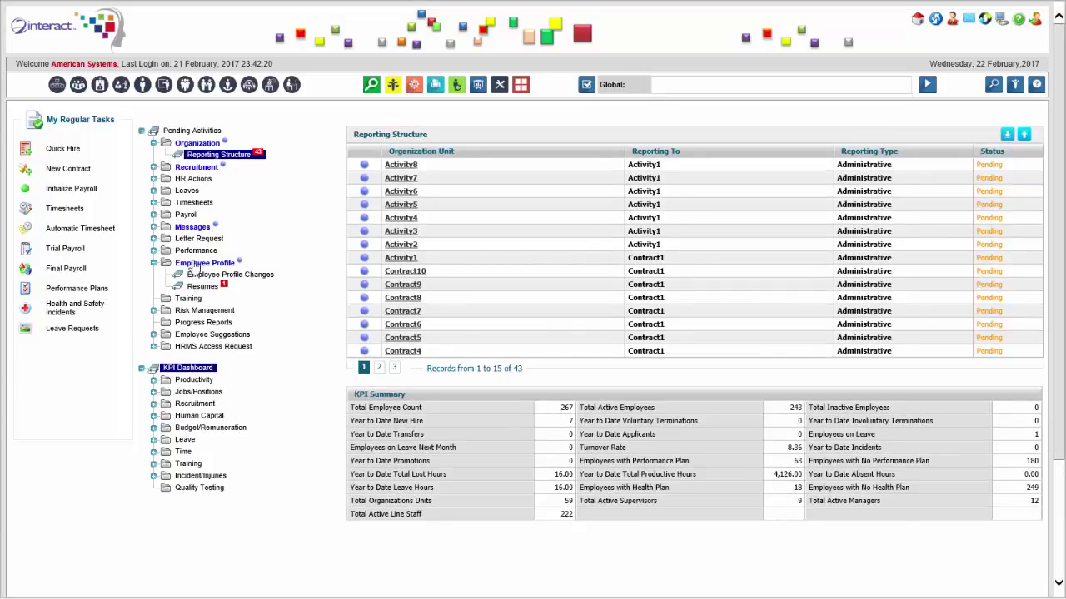
pyautogui.click(153, 263)
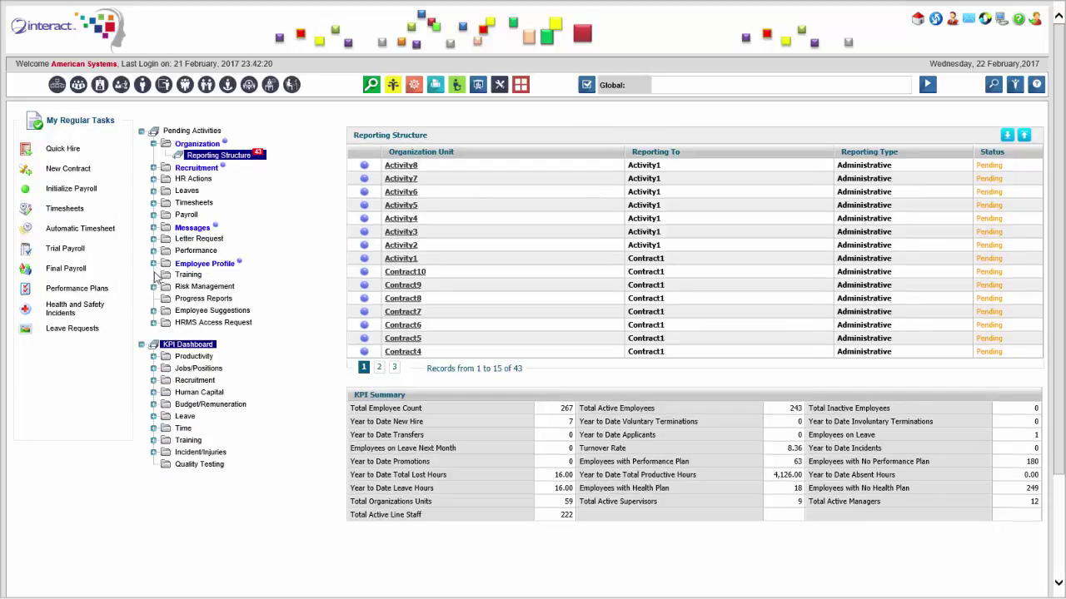
pyautogui.click(153, 392)
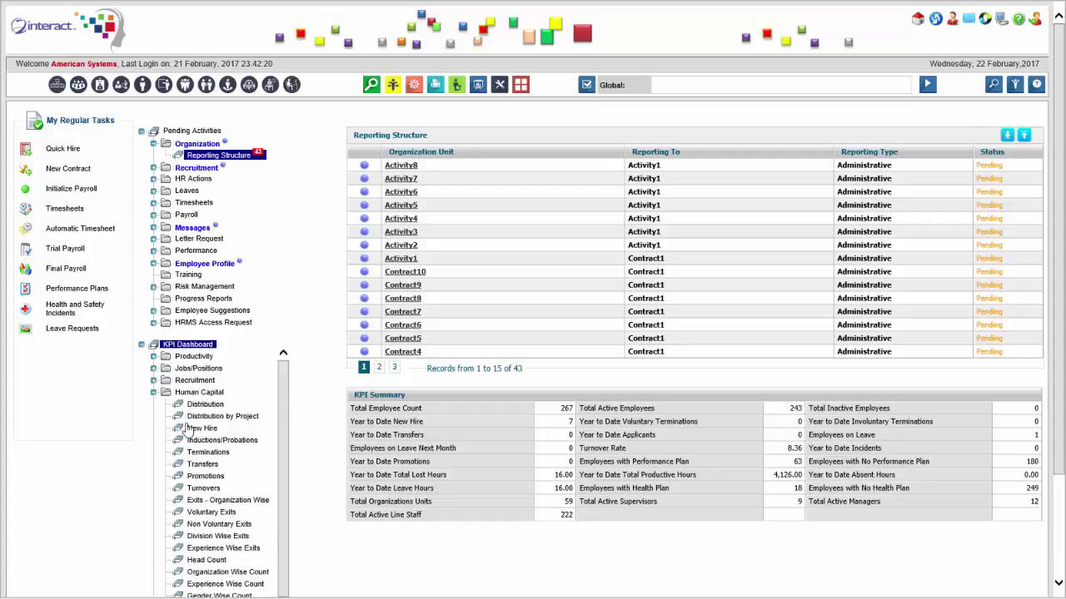
pyautogui.click(196, 428)
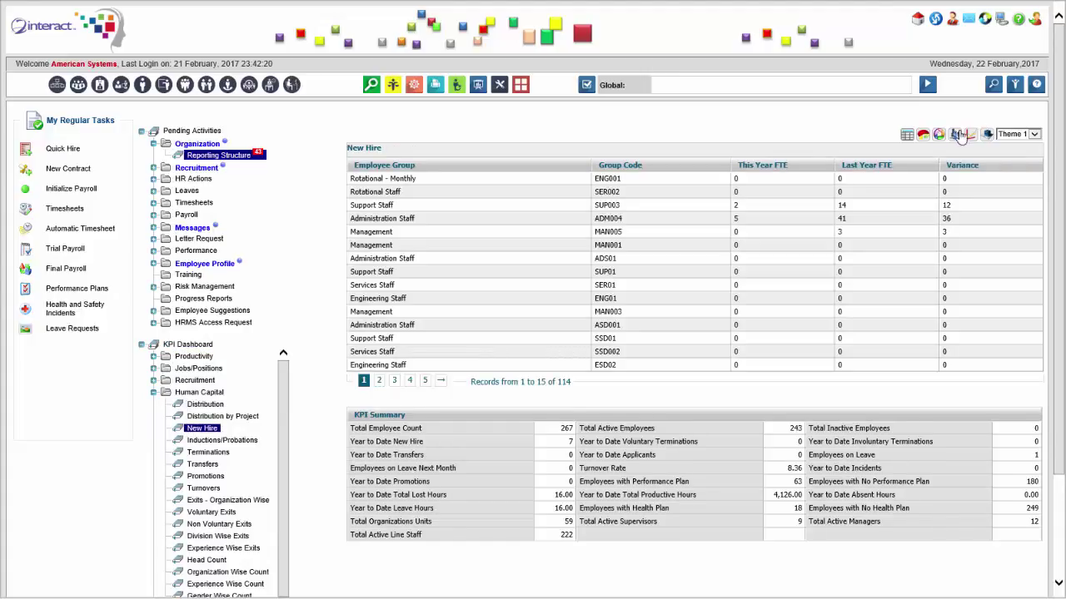
# Step: Switch the New Hire chart from bar to pie, pull out Administration Staff, and preview Total Employee Count
pyautogui.click(954, 135)
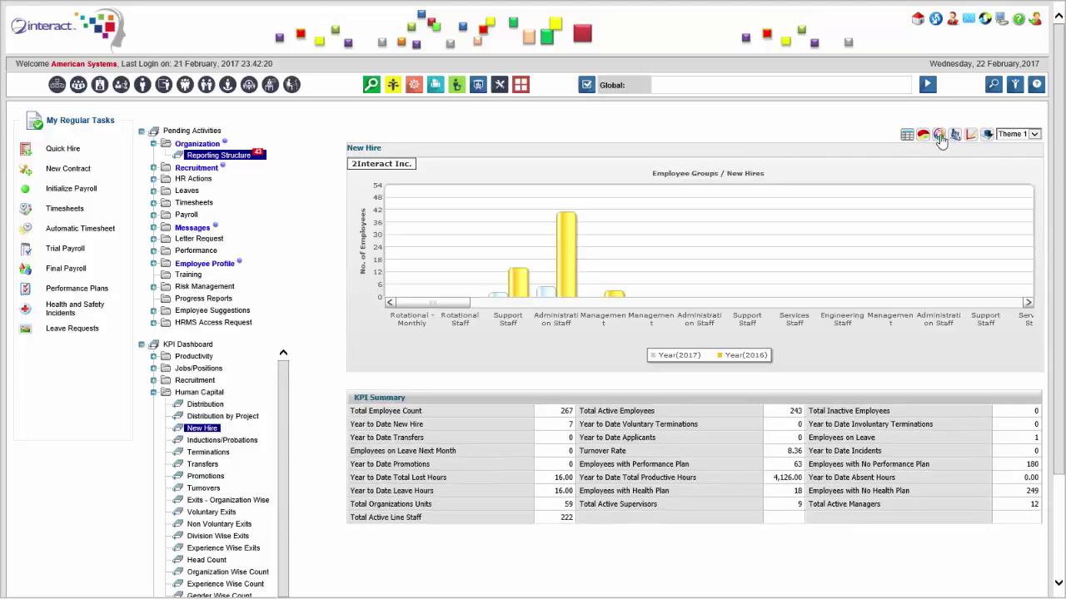
pyautogui.click(939, 136)
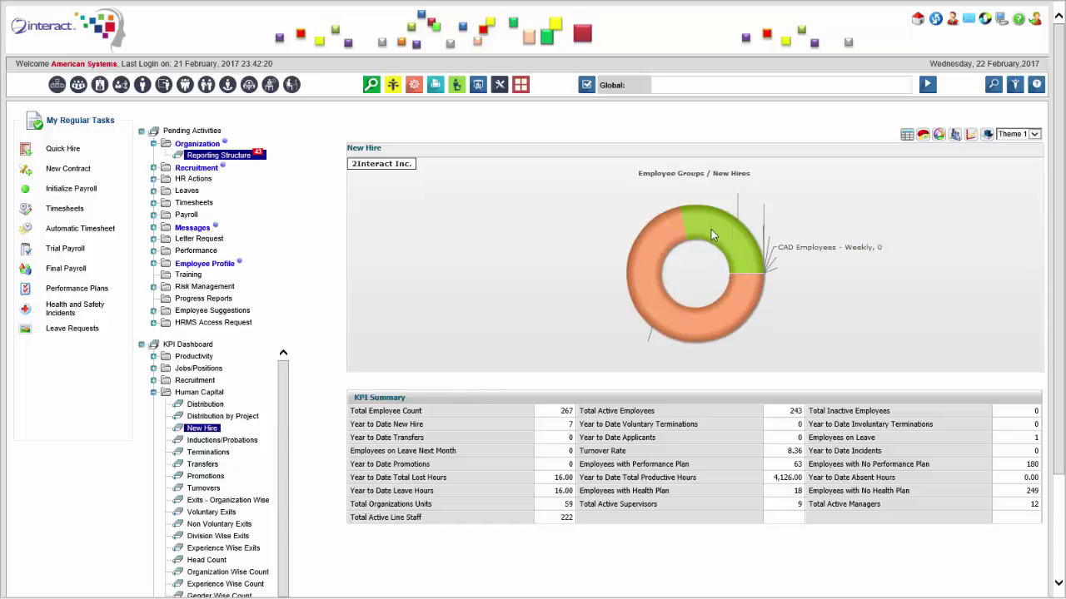
pyautogui.click(640, 249)
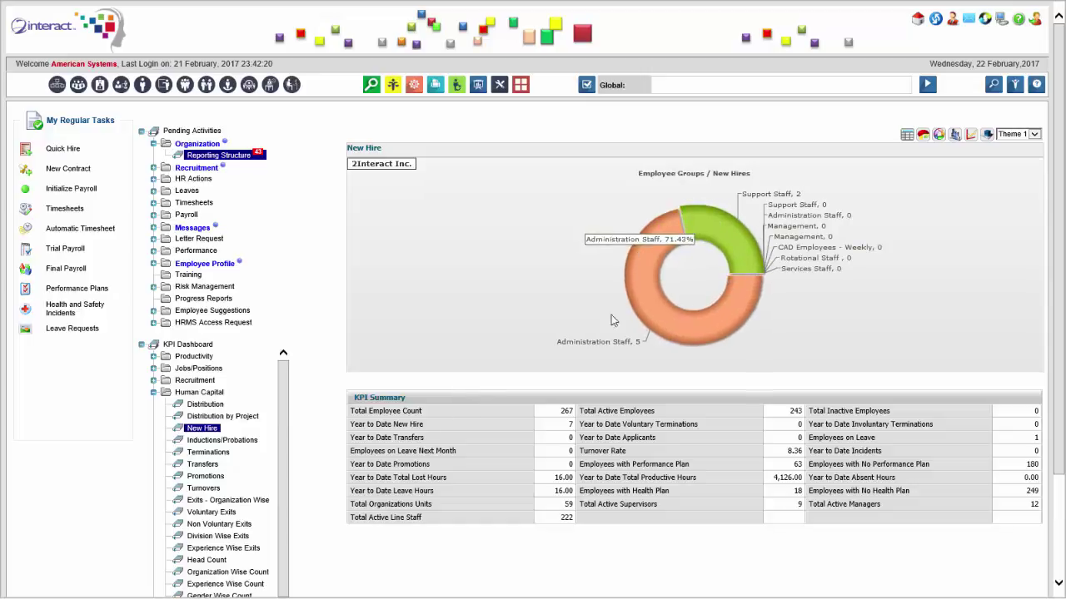
pyautogui.click(434, 412)
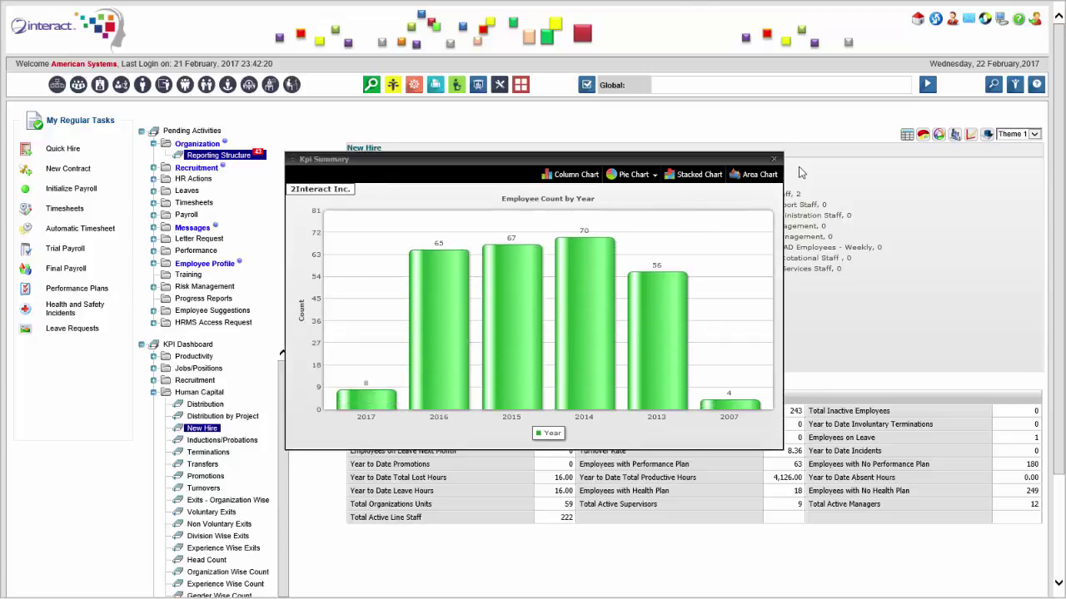
pyautogui.click(774, 159)
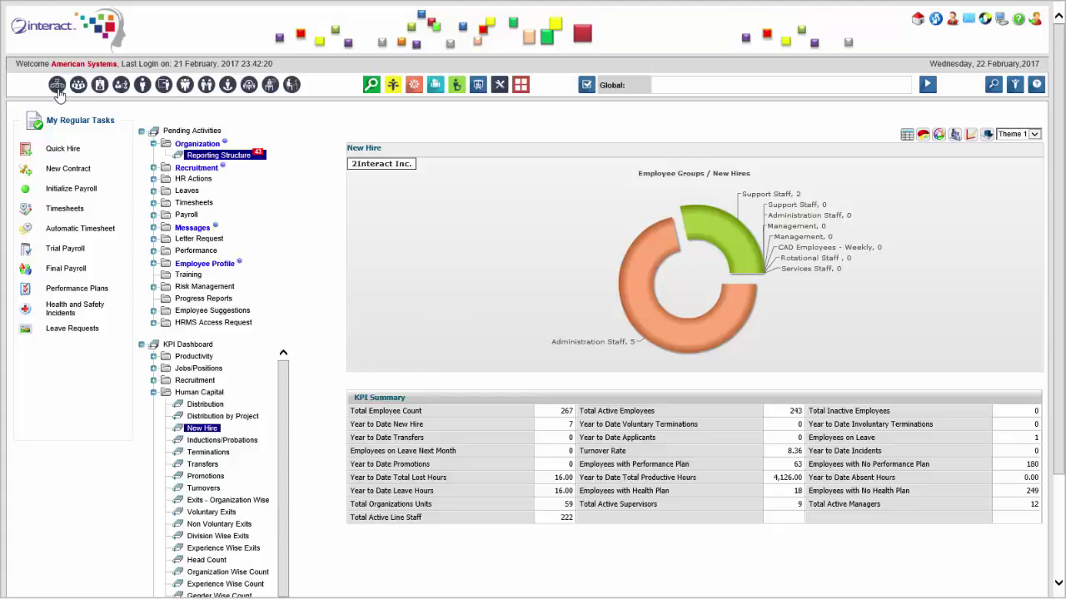
# Step: Sort the organization units by Unit ID and open the Administrative Services record
pyautogui.click(57, 87)
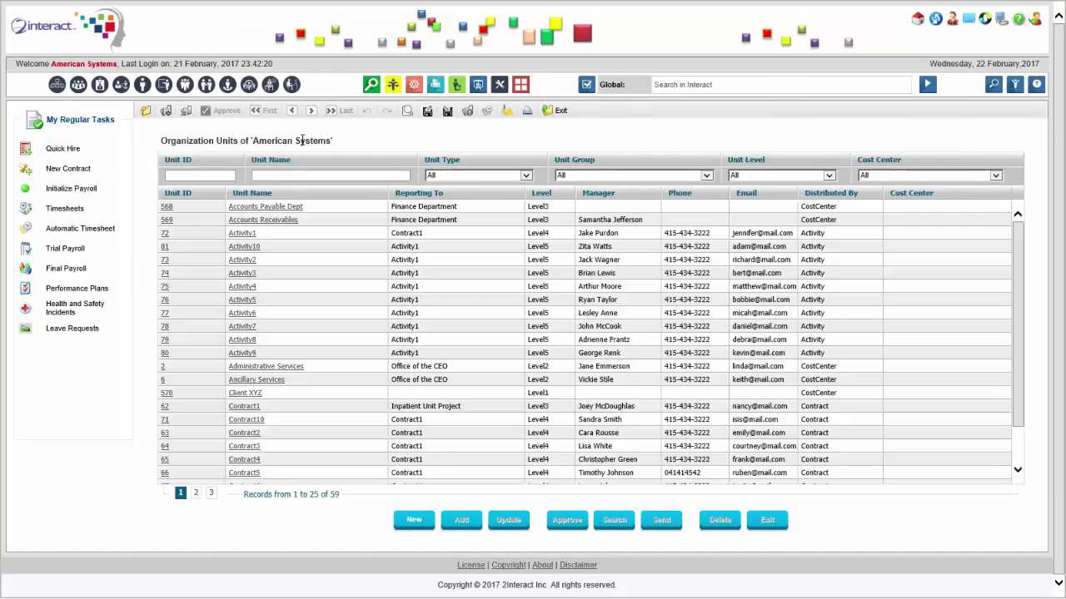
pyautogui.click(202, 197)
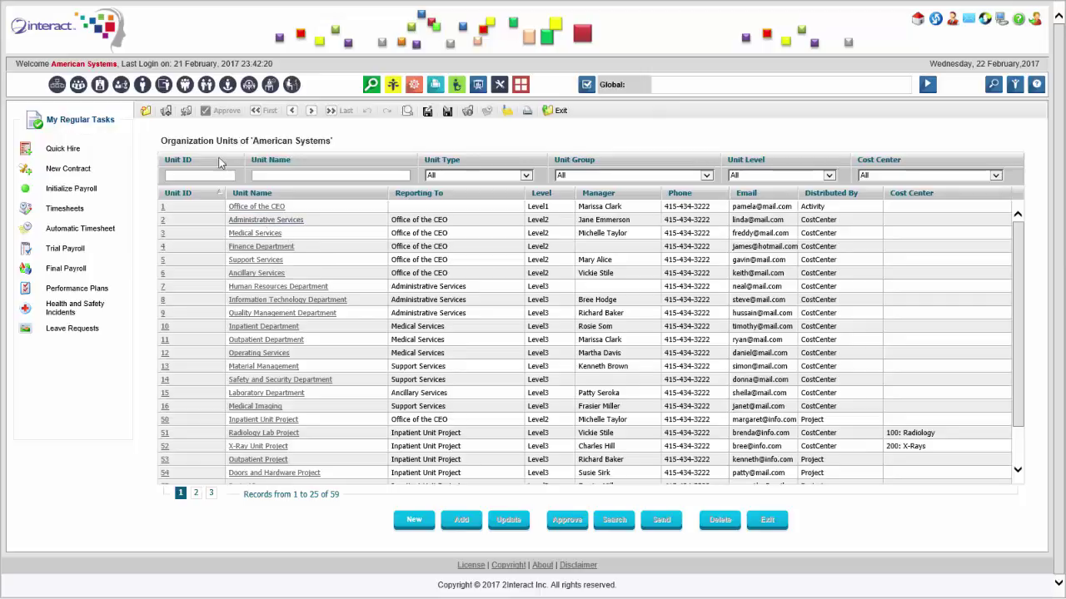
pyautogui.click(287, 221)
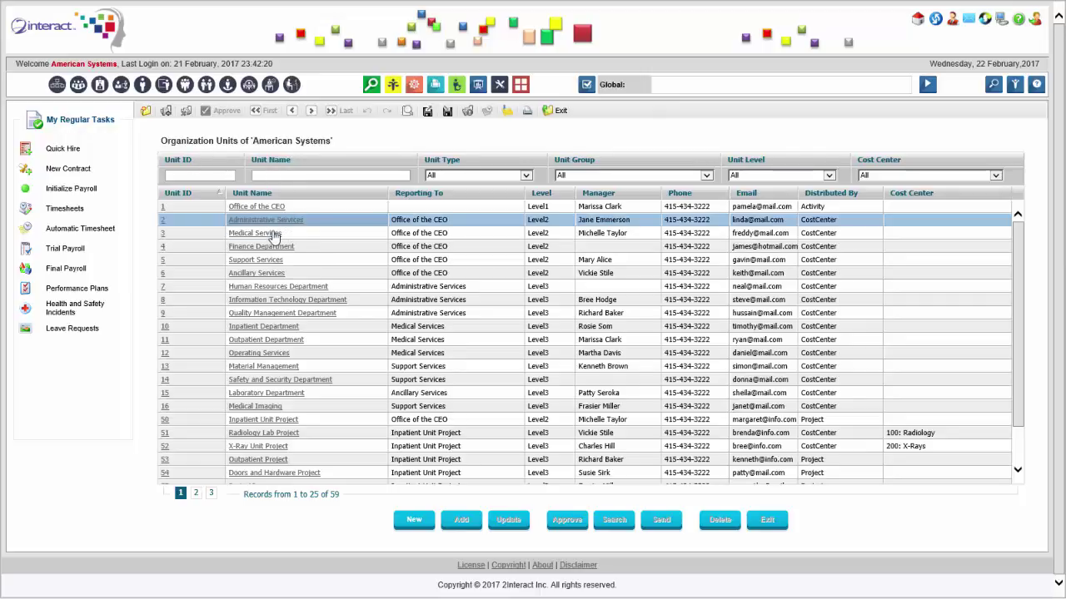
pyautogui.click(249, 222)
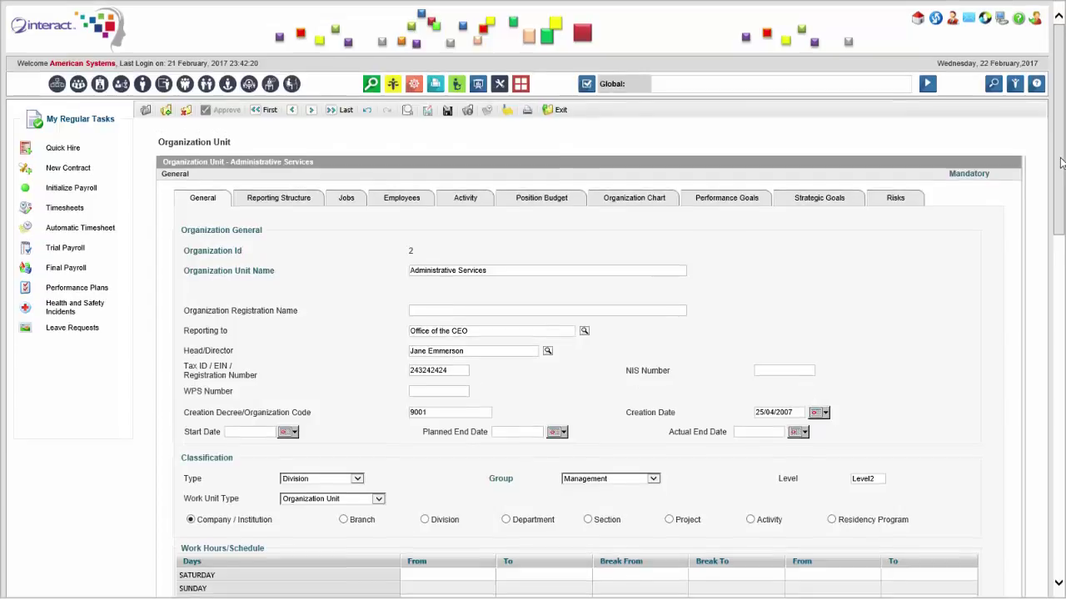
# Step: Change the unit's Classification from Company / Institution to Activity
pyautogui.scroll(-5, 737, 326)
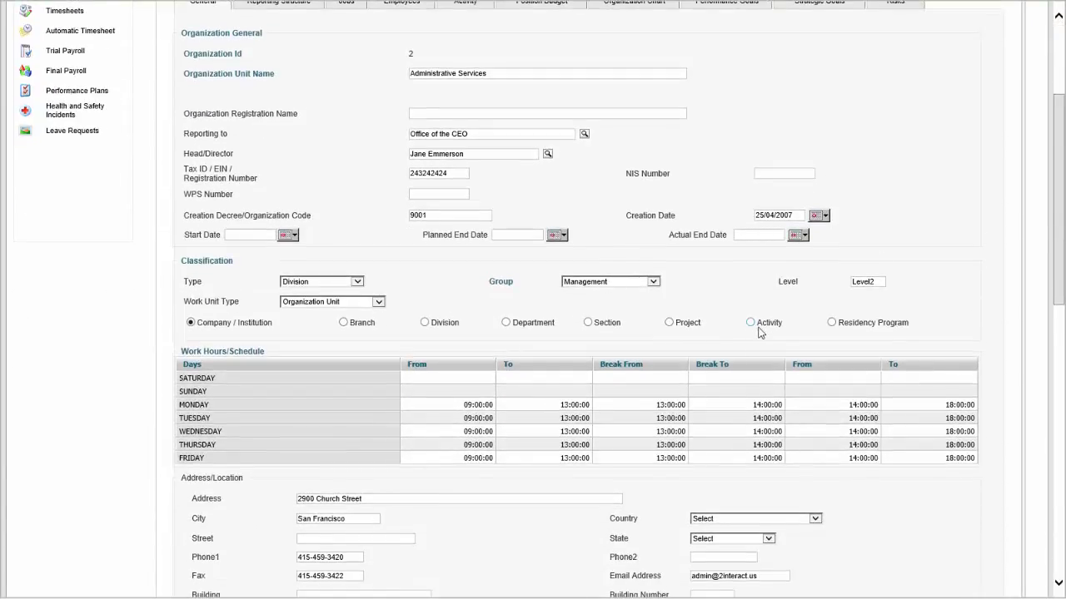
pyautogui.click(757, 324)
pyautogui.scroll(3, 1063, 213)
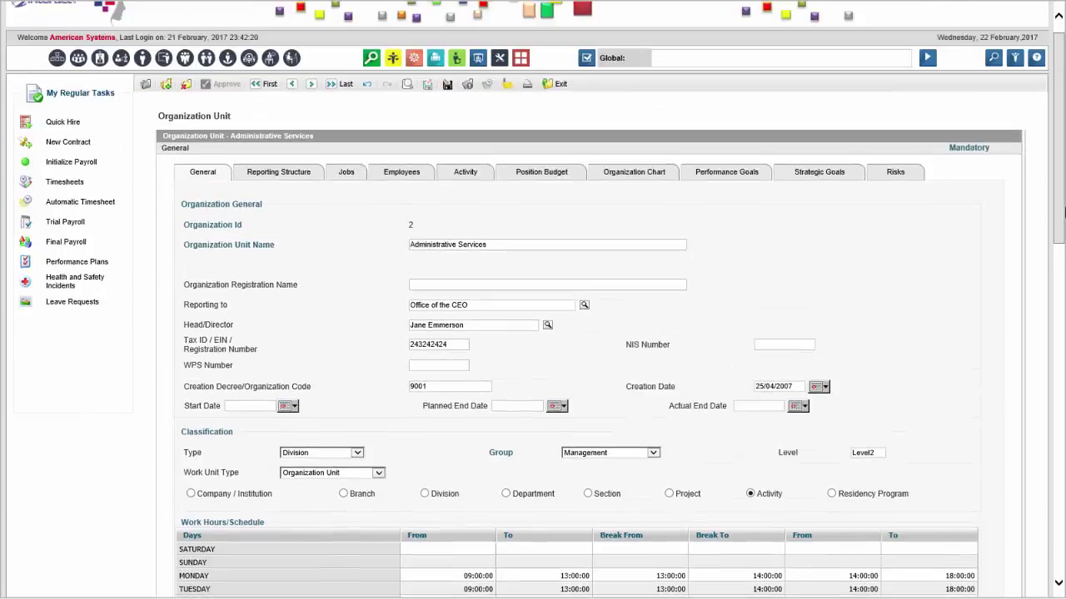
pyautogui.scroll(-1, 1063, 213)
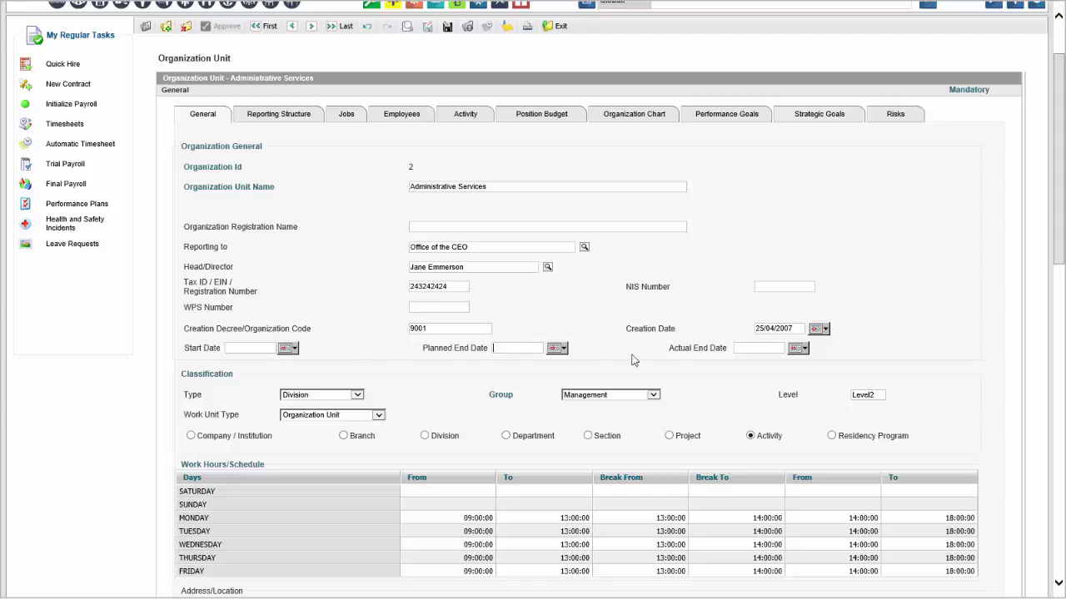
pyautogui.moveTo(1060, 197); pyautogui.dragTo(1063, 379)
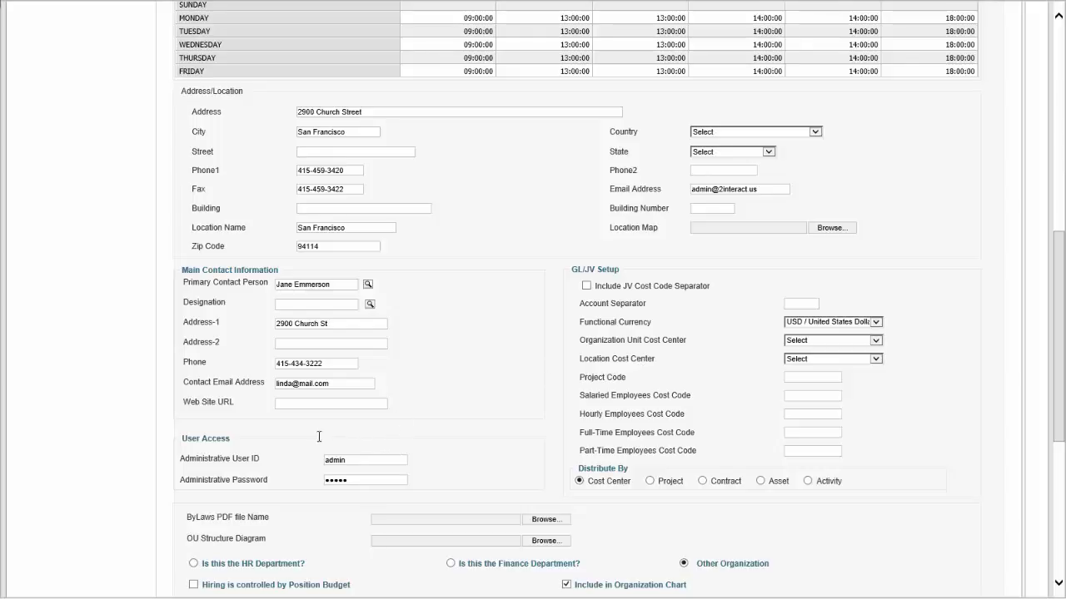
pyautogui.scroll(7, 440, 488)
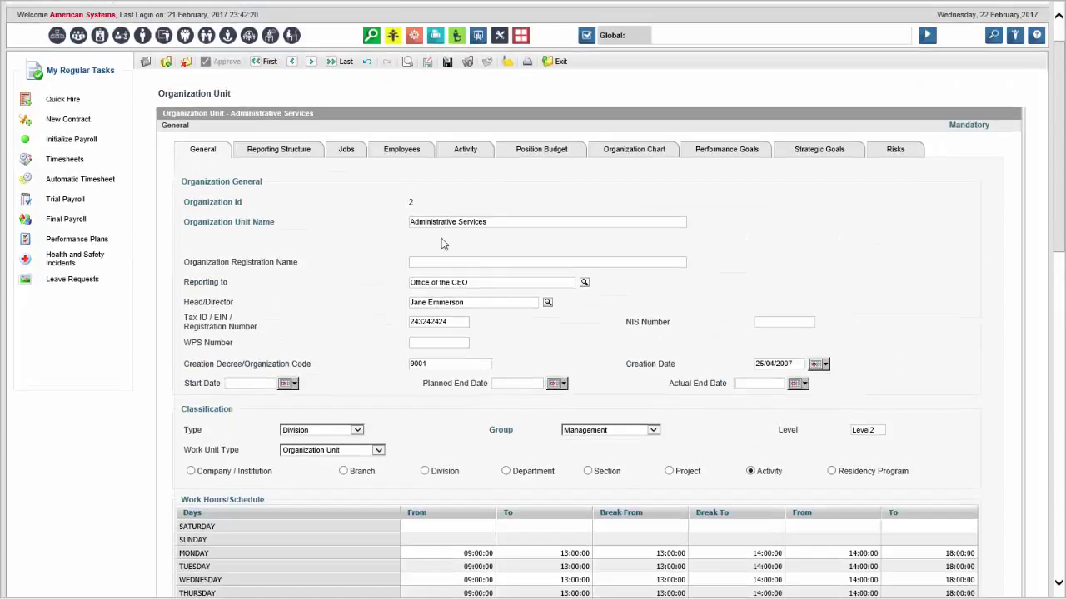
# Step: Browse the unit's organization chart, employees, performance goals and strategic goals
pyautogui.click(646, 158)
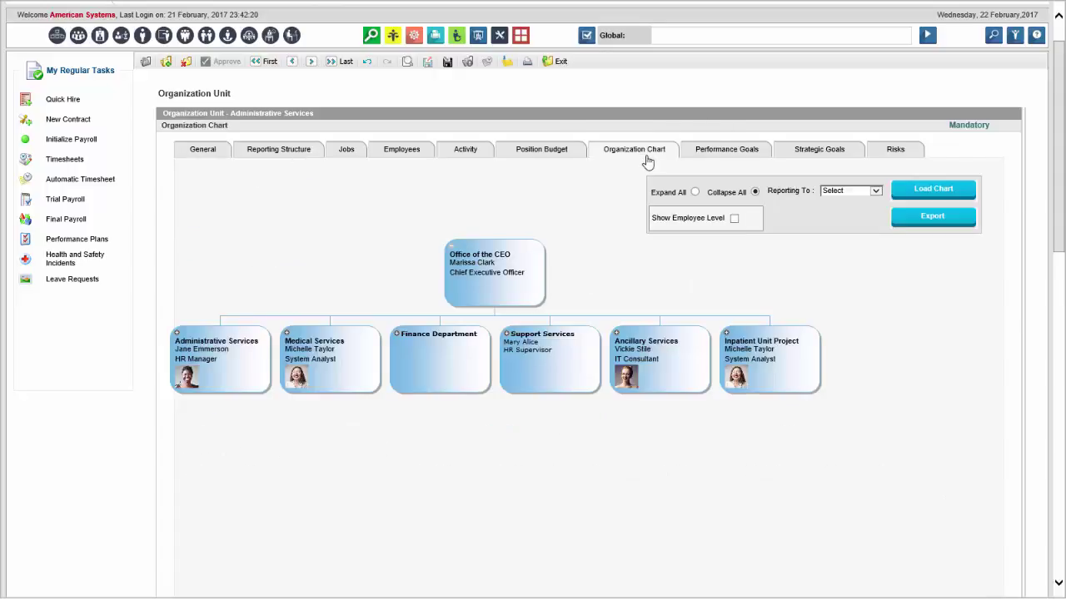
pyautogui.click(176, 334)
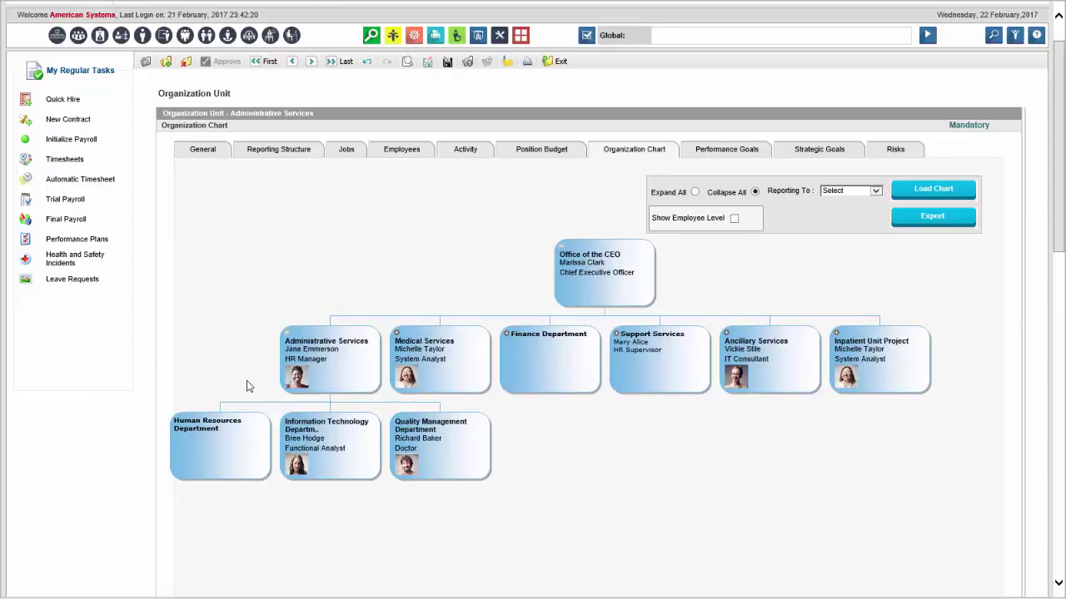
pyautogui.click(726, 336)
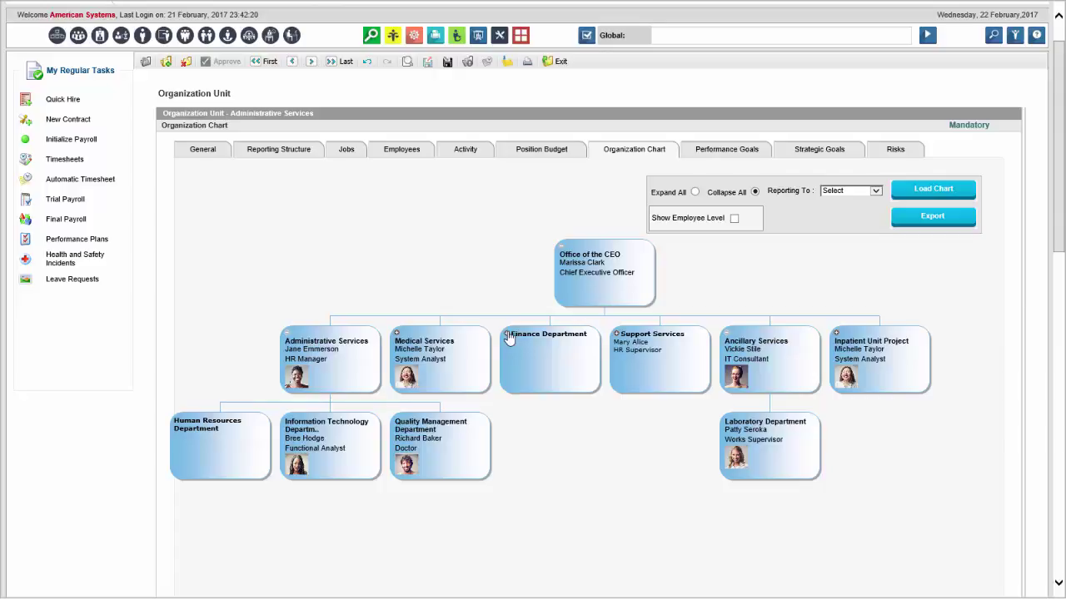
pyautogui.click(397, 155)
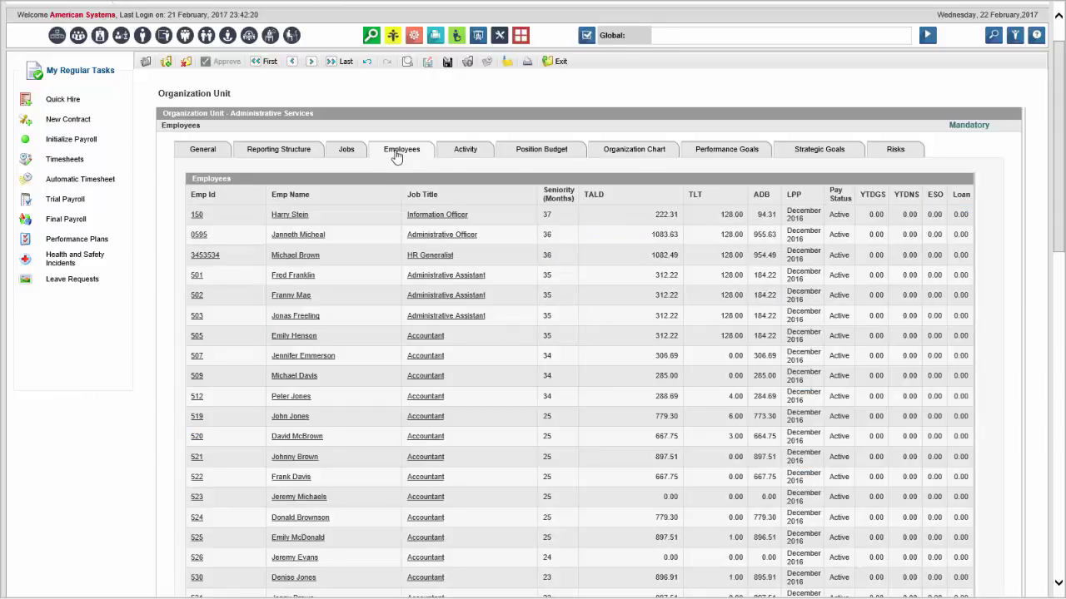
pyautogui.click(725, 157)
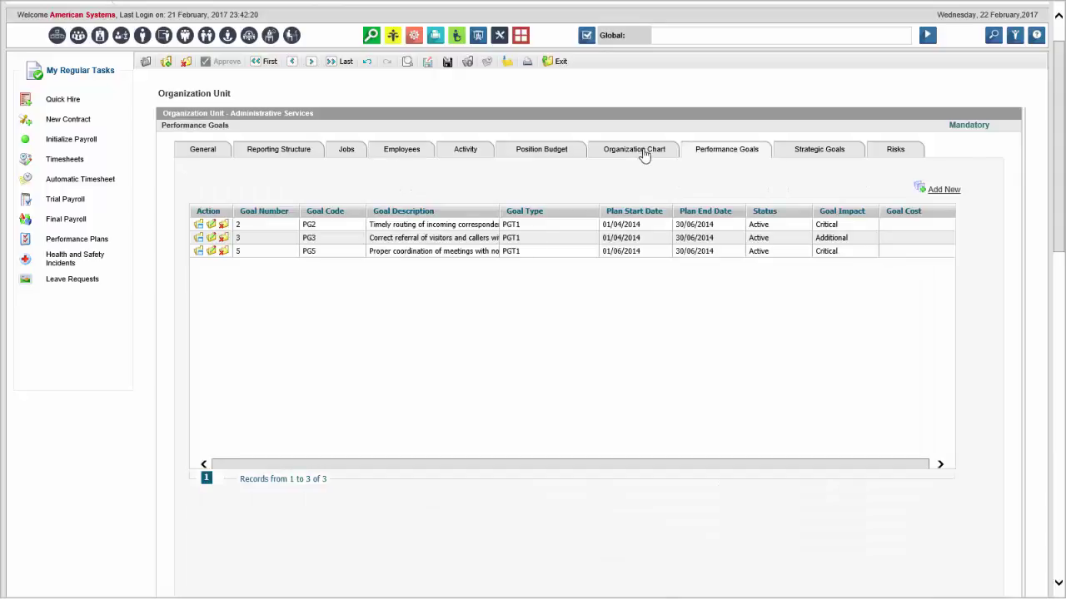
pyautogui.click(819, 156)
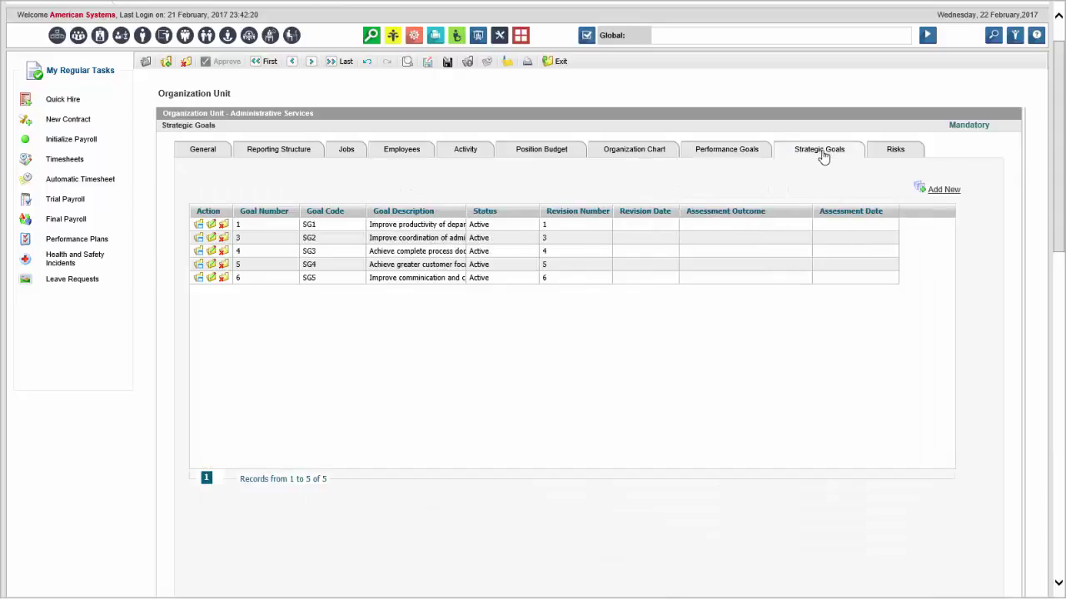
pyautogui.click(629, 155)
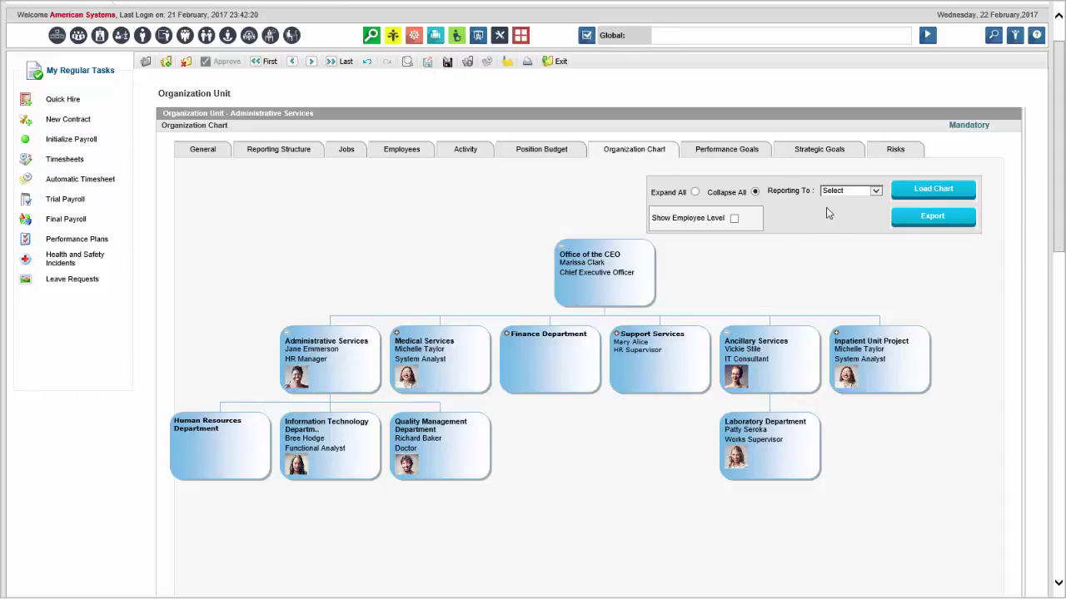
# Step: Check the Reporting To types without filtering, then view the Reporting Structure
pyautogui.click(844, 192)
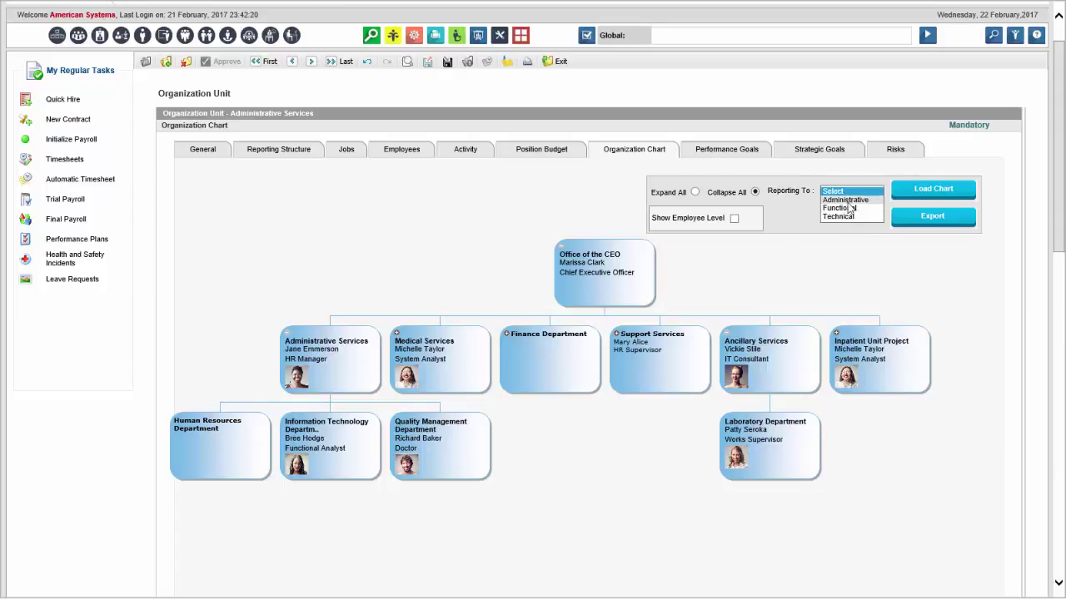
pyautogui.click(730, 273)
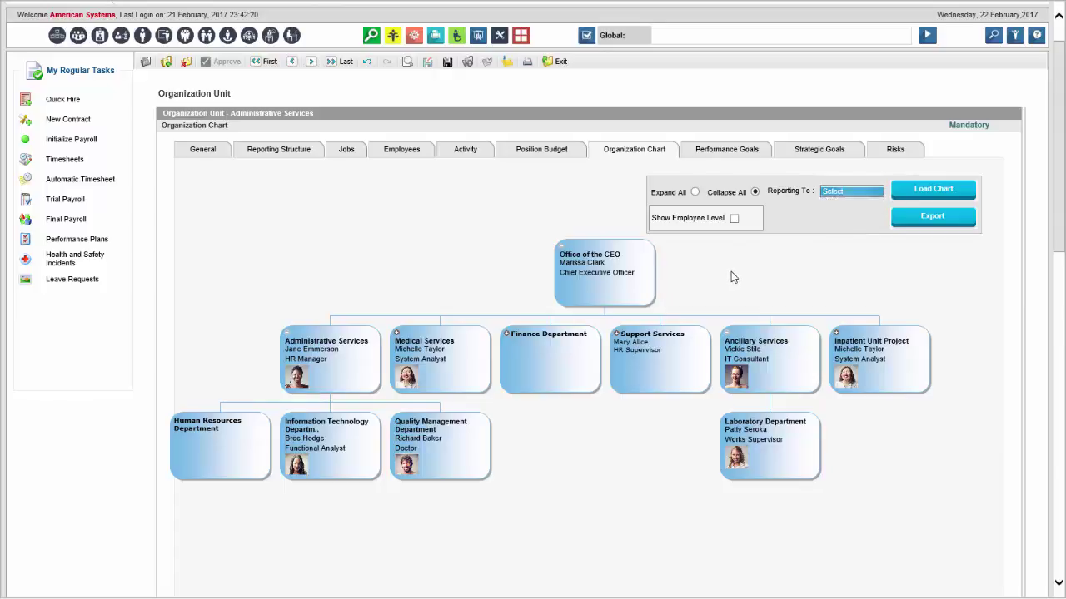
pyautogui.click(297, 159)
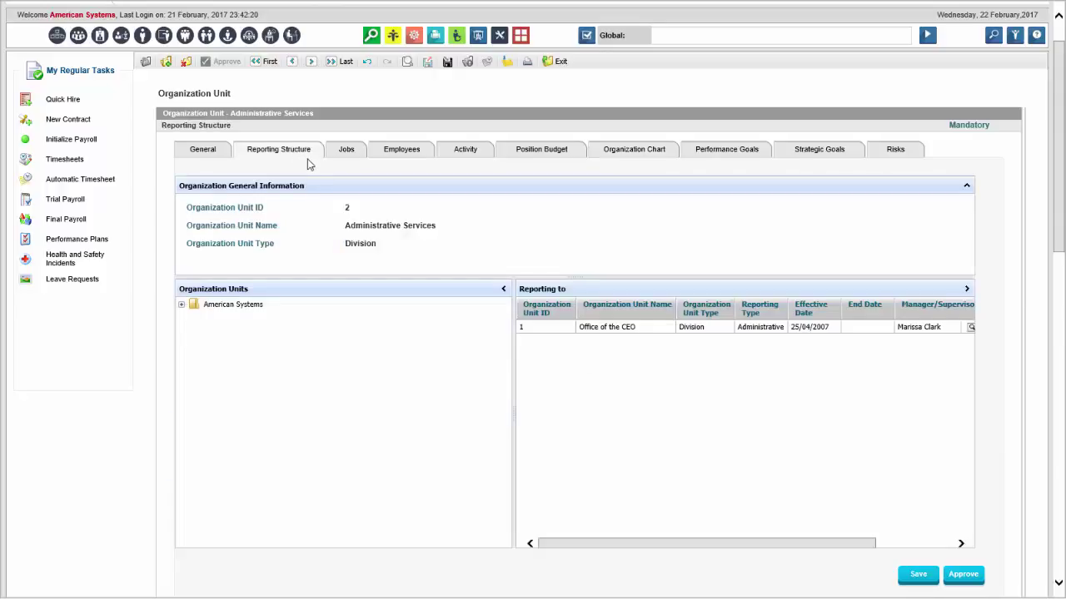
# Step: Add Finance Department under American Systems as a reporting-to unit
pyautogui.click(183, 305)
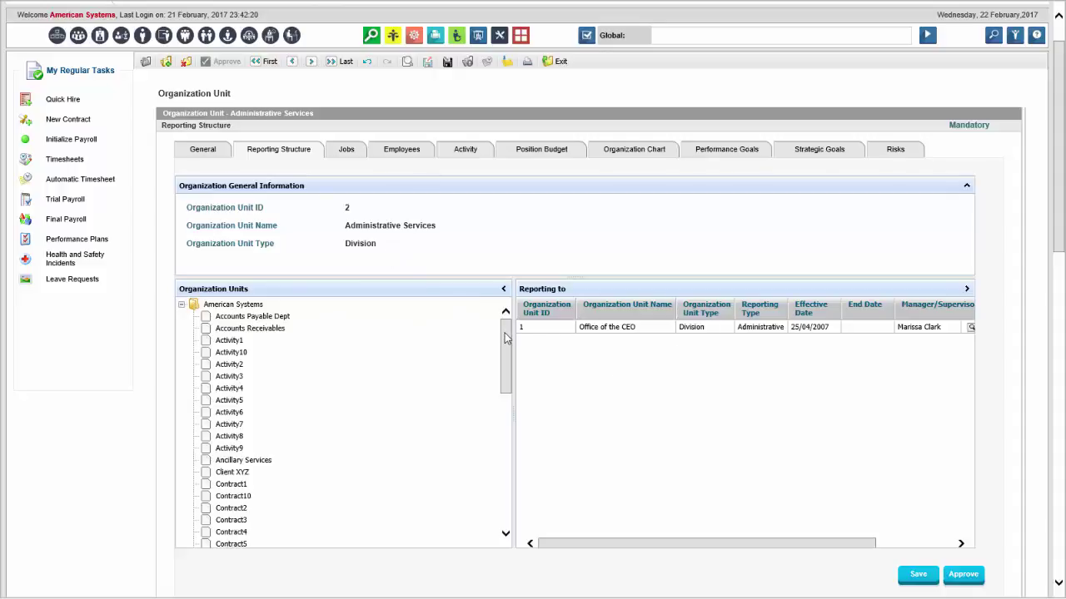
pyautogui.moveTo(505, 337); pyautogui.dragTo(528, 337)
pyautogui.moveTo(506, 351); pyautogui.dragTo(495, 422)
pyautogui.moveTo(268, 355); pyautogui.dragTo(631, 396)
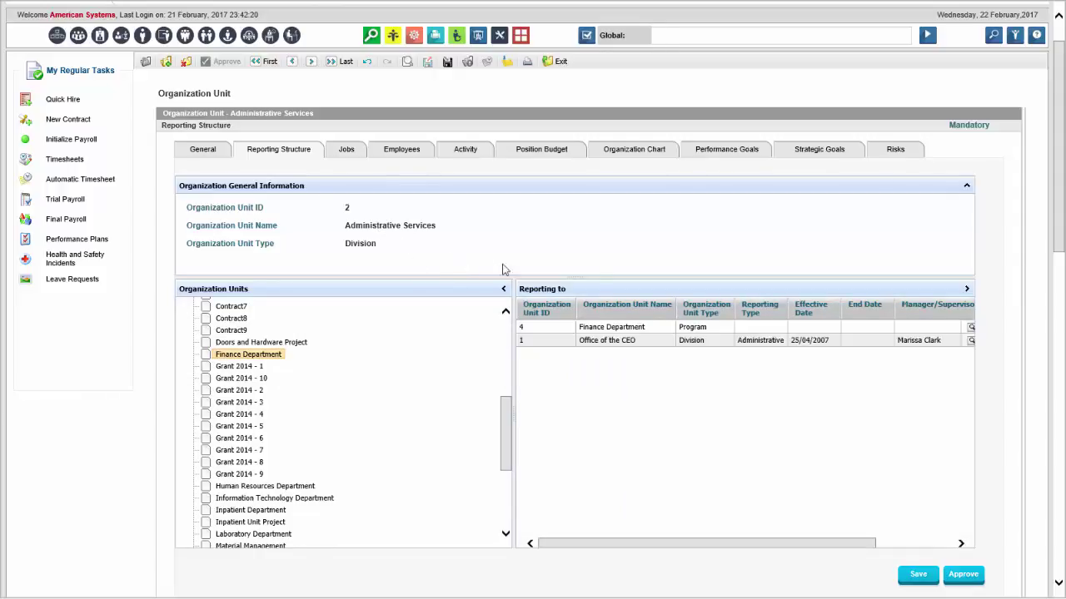
# Step: Give Finance Department effective date 01/03/2017 and Functional reporting type, then return to General details
pyautogui.click(811, 327)
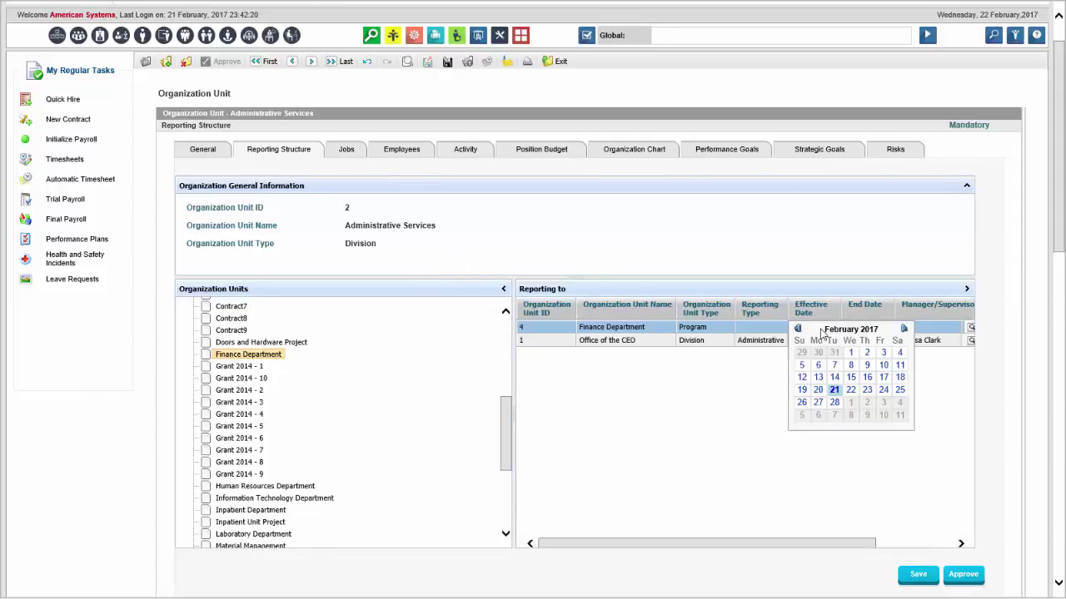
pyautogui.click(850, 402)
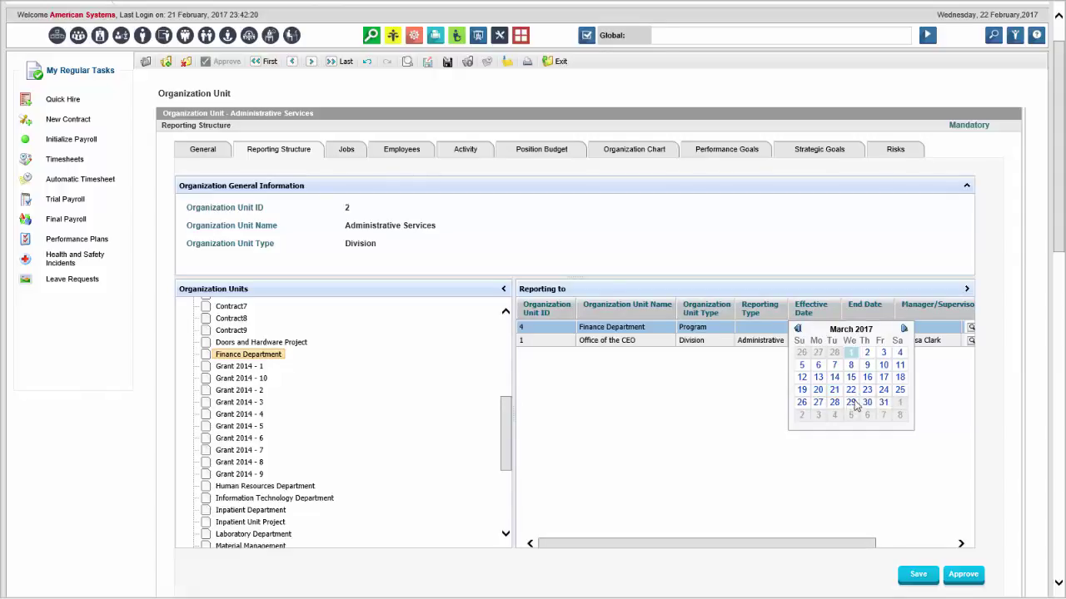
pyautogui.click(755, 328)
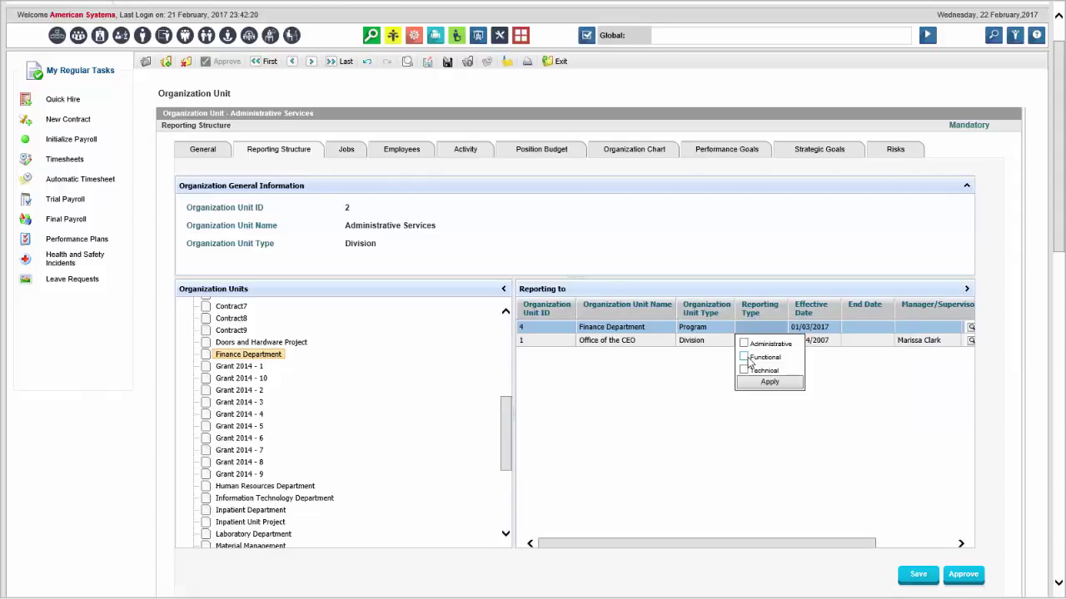
pyautogui.click(745, 357)
pyautogui.click(763, 381)
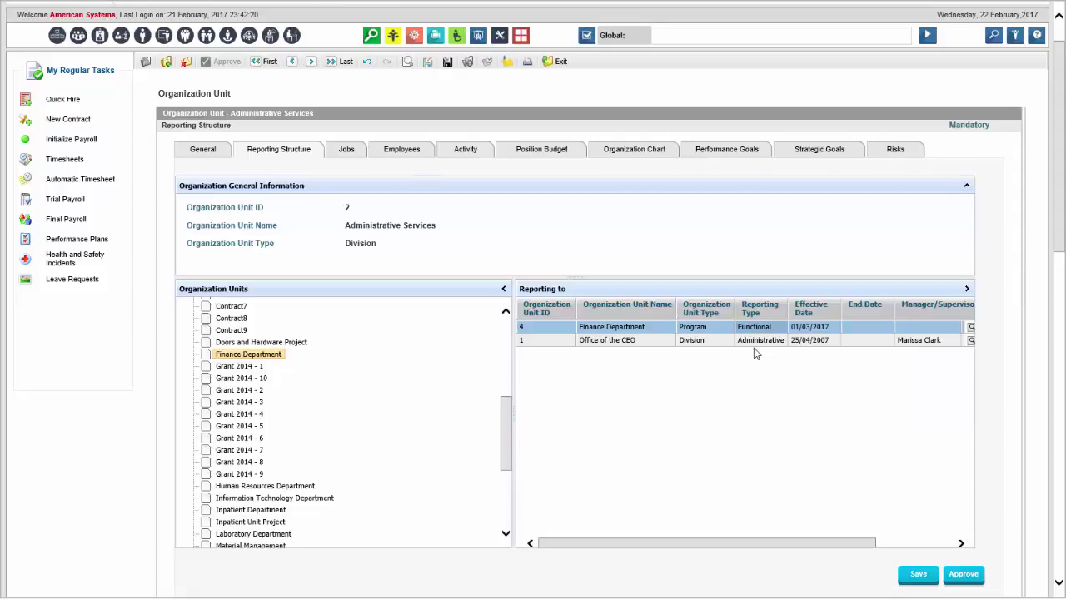
pyautogui.moveTo(814, 542); pyautogui.dragTo(737, 508)
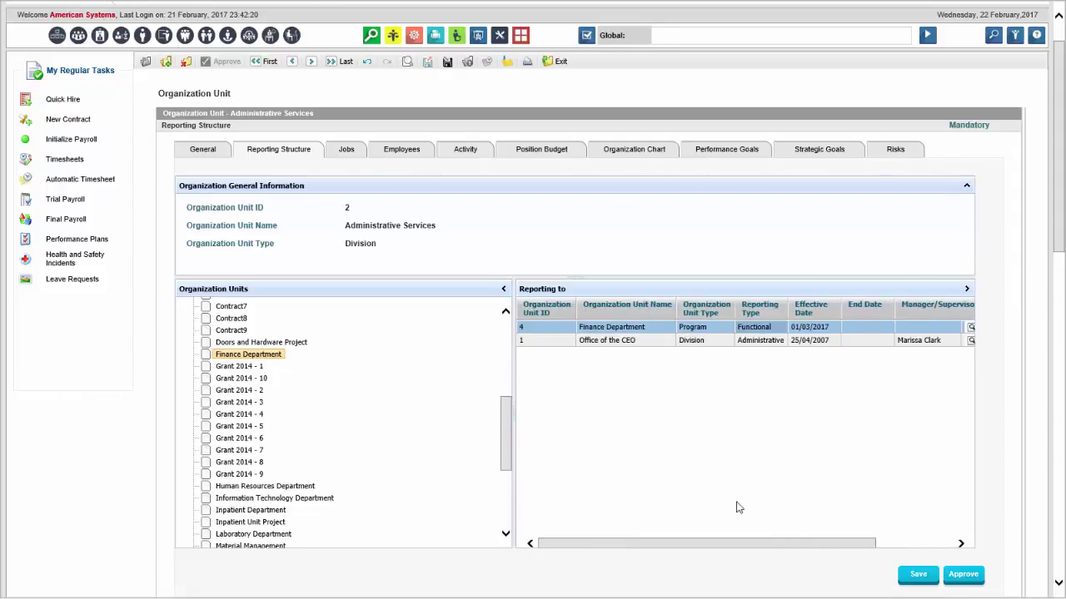
pyautogui.click(209, 151)
pyautogui.scroll(1, 178, 116)
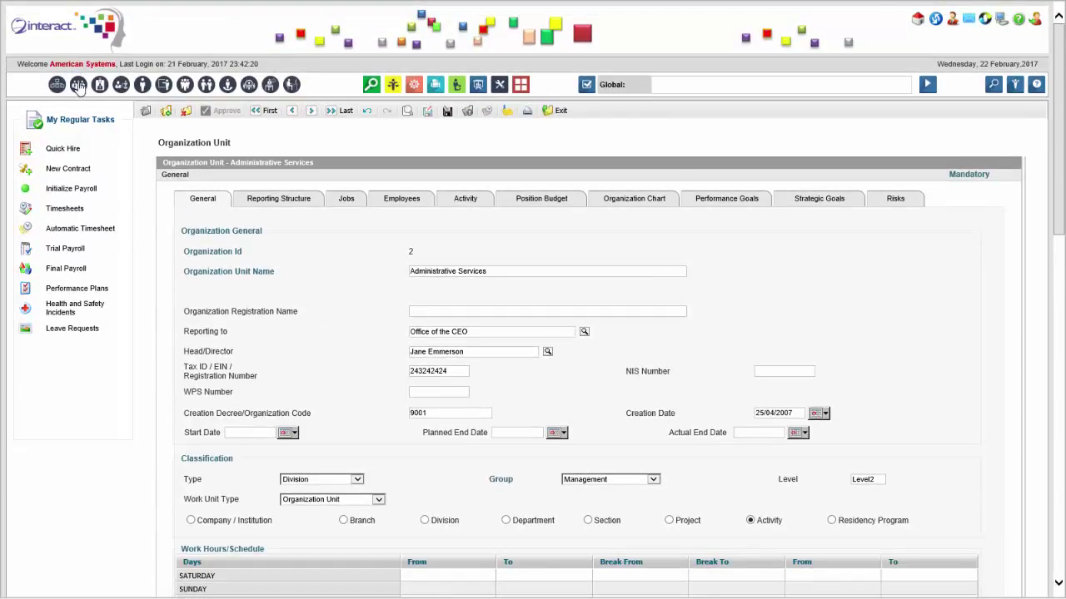
# Step: Open the Employee Groups list from the top toolbar
pyautogui.click(78, 87)
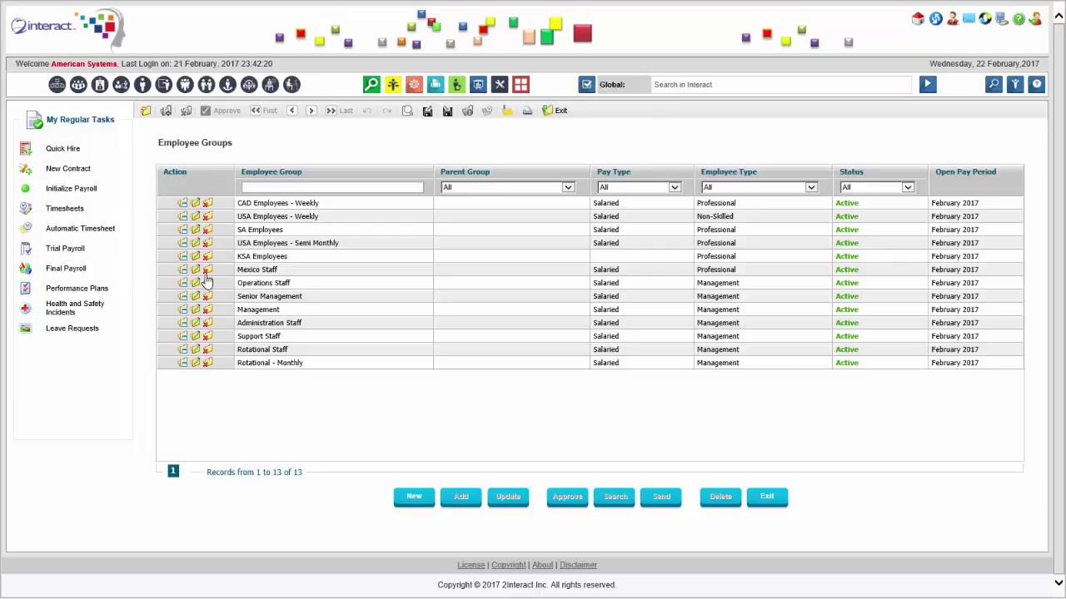
# Step: In the Administration Staff group, make Saturday a weekend day and set Payroll Country to Zambia
pyautogui.click(201, 325)
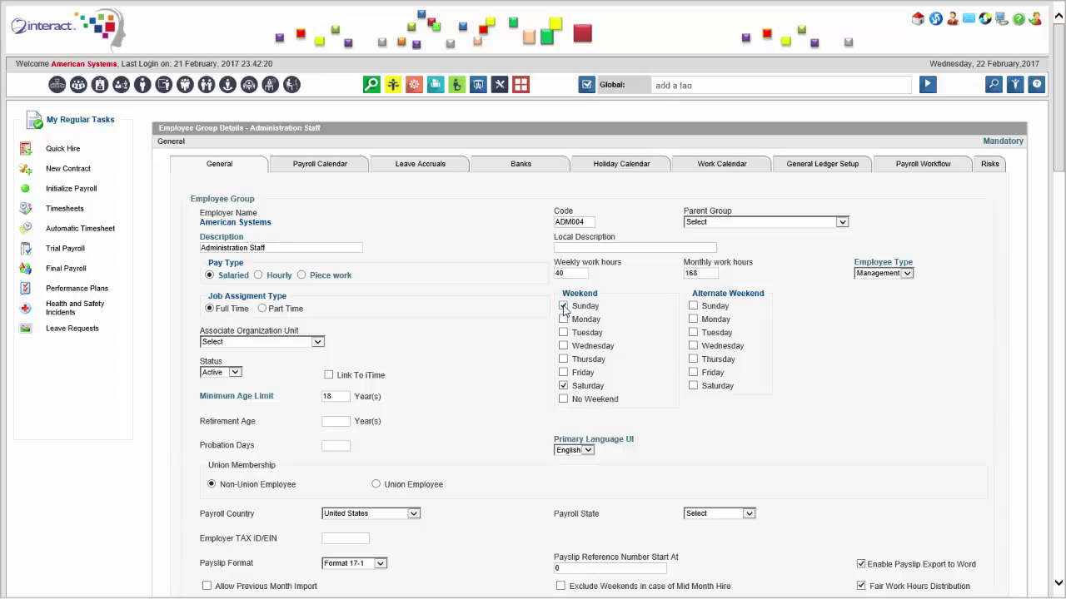
pyautogui.click(564, 387)
pyautogui.click(411, 516)
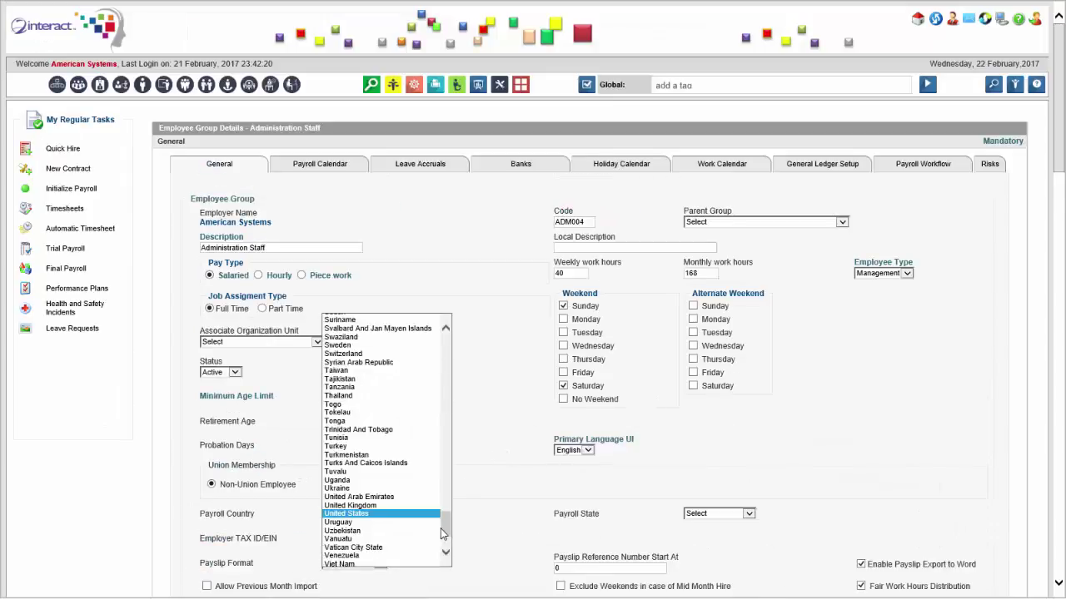
pyautogui.scroll(-3, 407, 524)
pyautogui.click(406, 552)
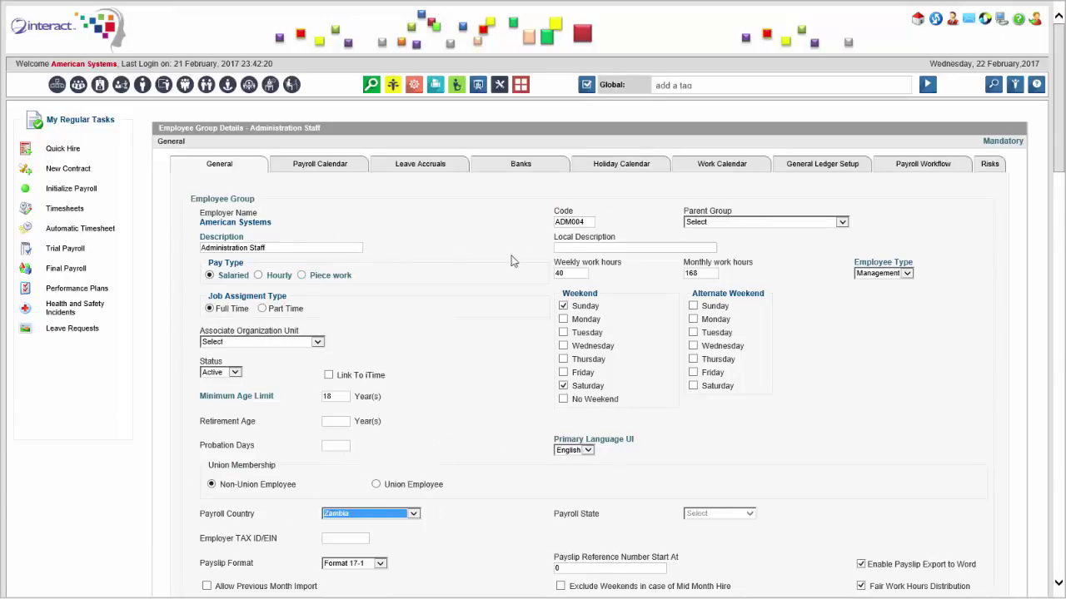
# Step: Keep US Dollars as primary currency and set Default Timesheet Format to Clock Timesheet
pyautogui.moveTo(1060, 152); pyautogui.dragTo(1059, 315)
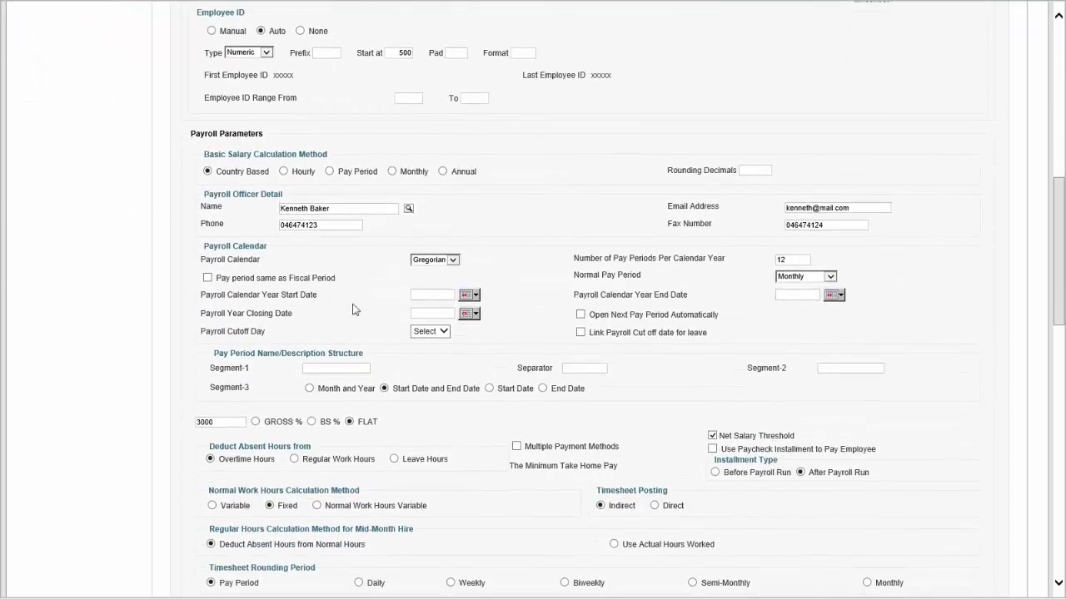
pyautogui.moveTo(1060, 285); pyautogui.dragTo(1062, 384)
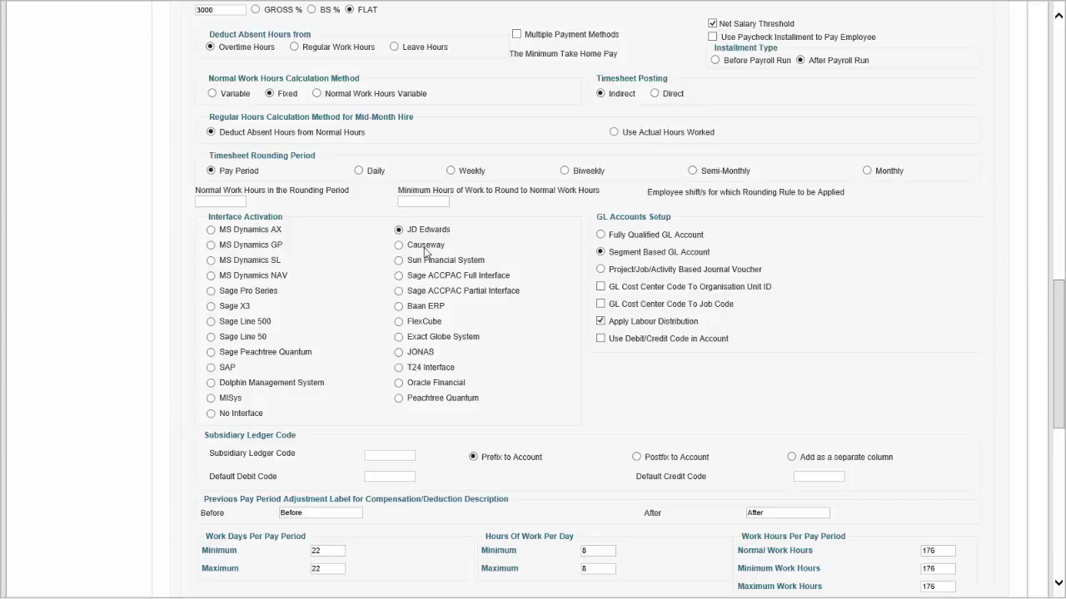
pyautogui.scroll(-3, 461, 362)
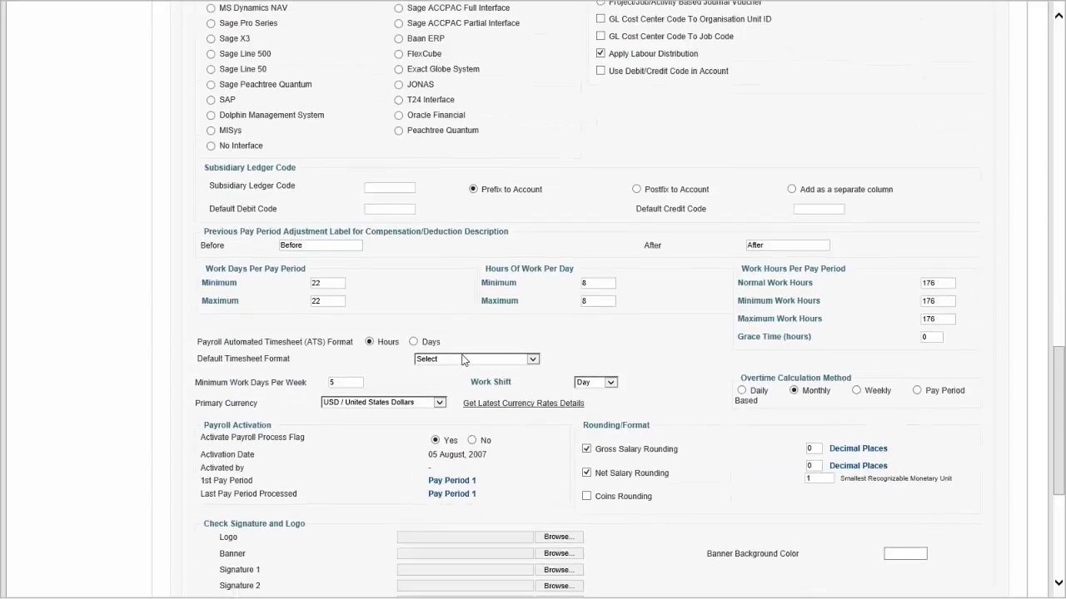
pyautogui.click(405, 404)
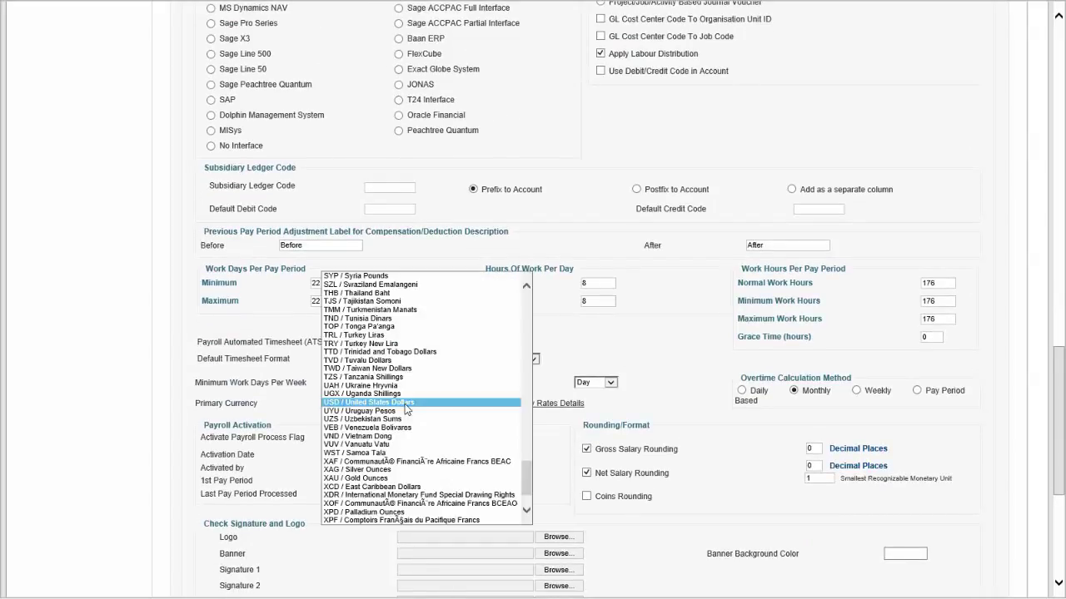
pyautogui.click(281, 398)
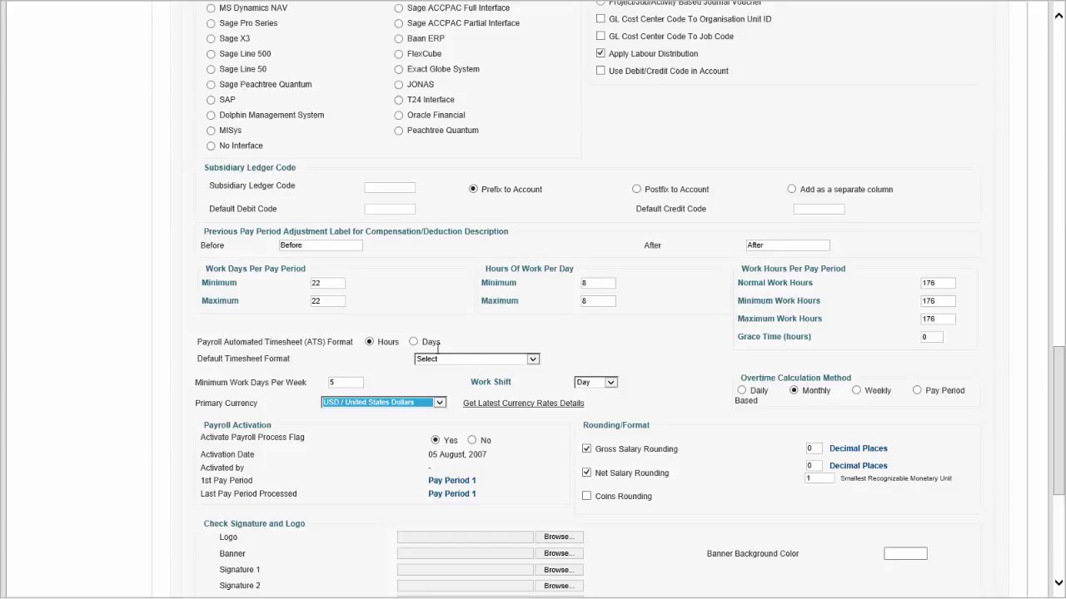
pyautogui.click(460, 359)
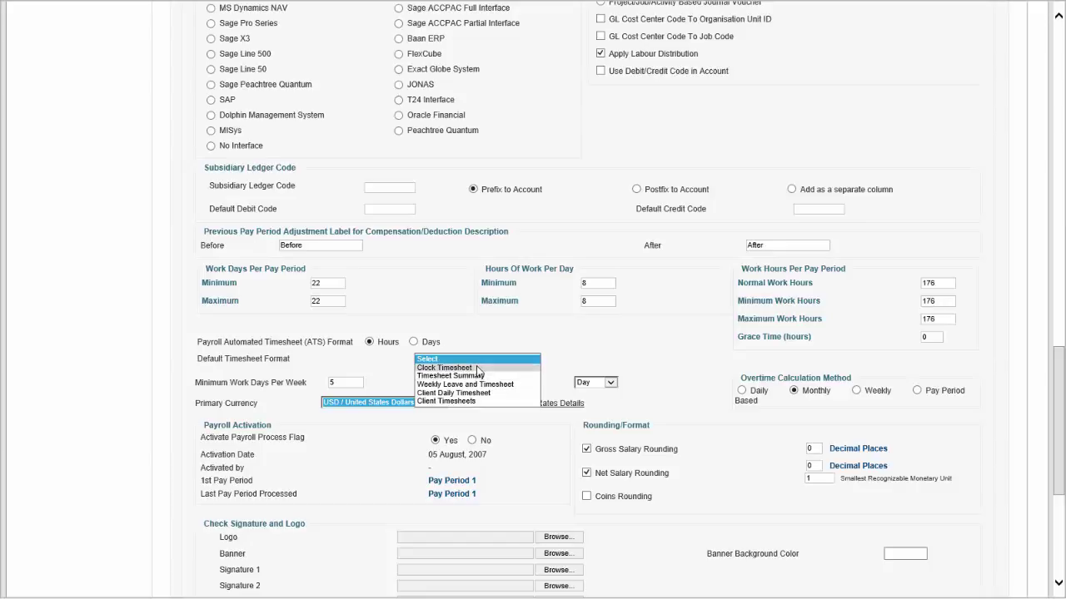
pyautogui.click(477, 368)
pyautogui.click(478, 360)
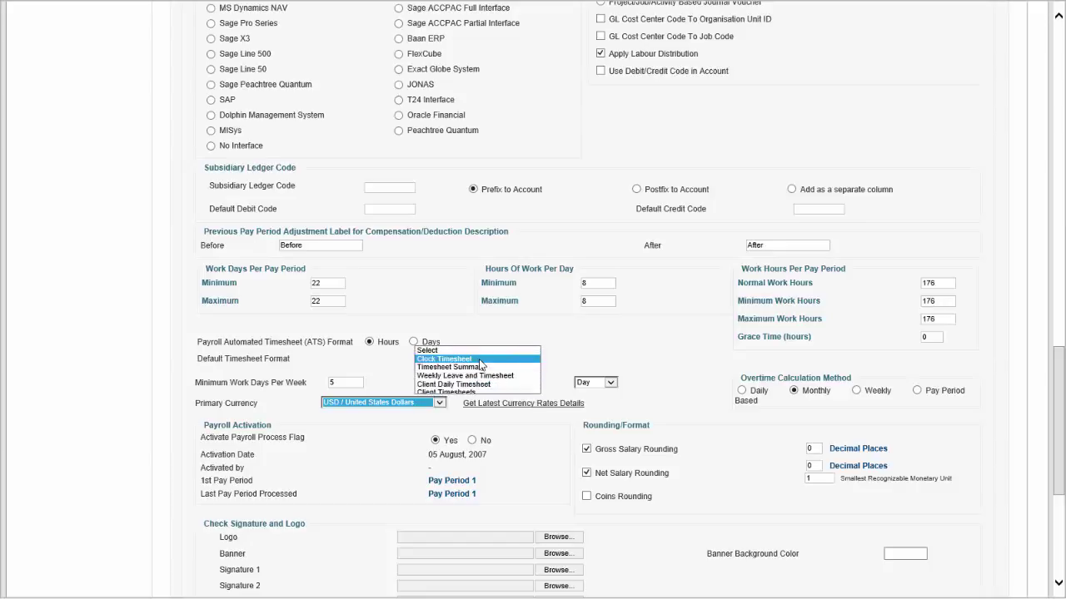
pyautogui.click(564, 363)
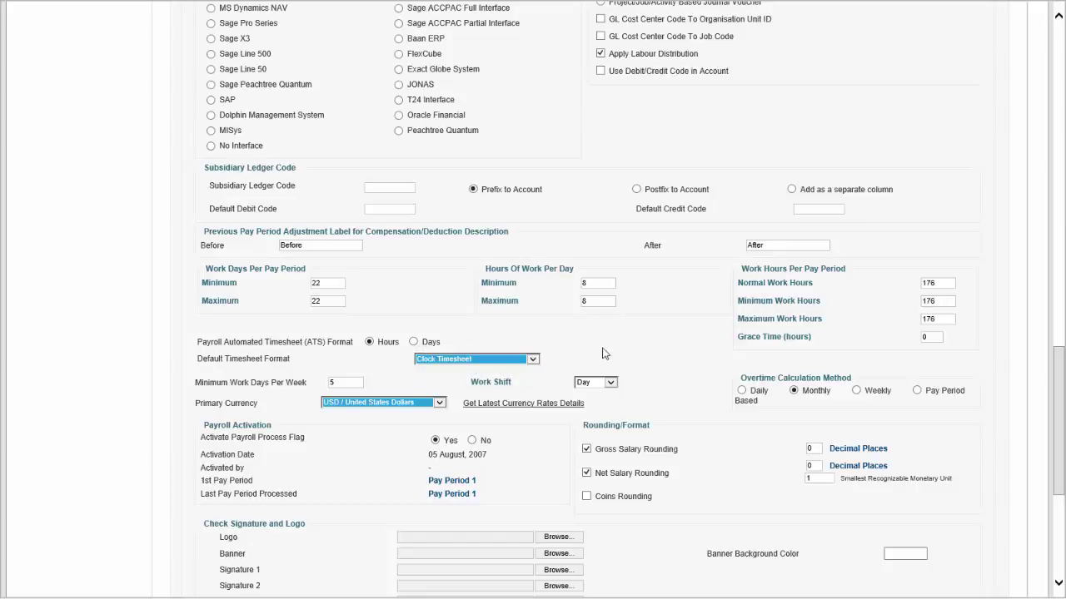
pyautogui.scroll(15, 611, 335)
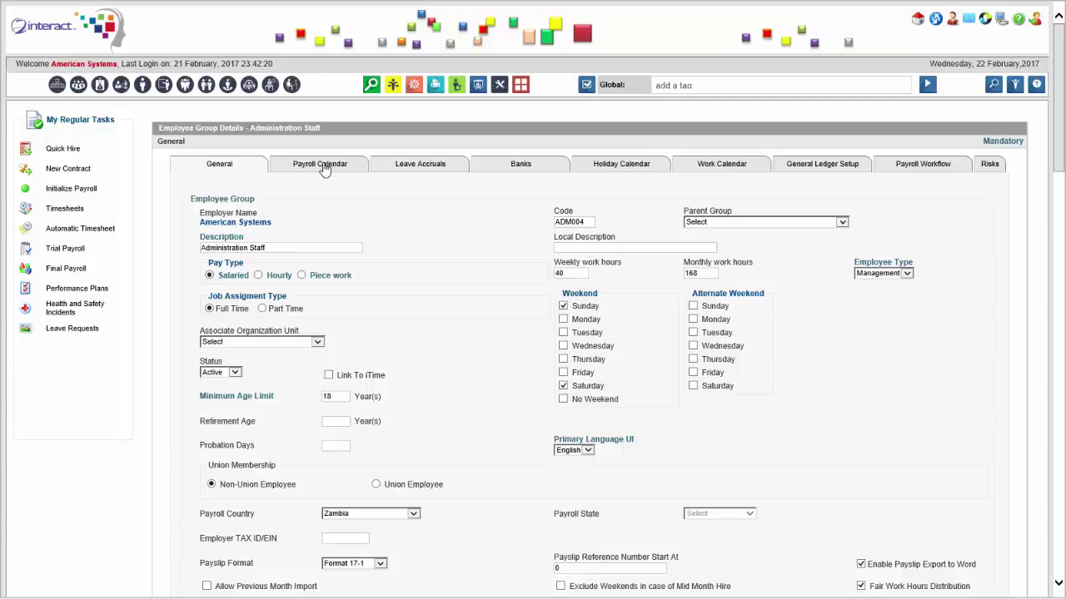
# Step: View the group's Payroll Calendar tab, then open the Job Classifications list
pyautogui.click(324, 166)
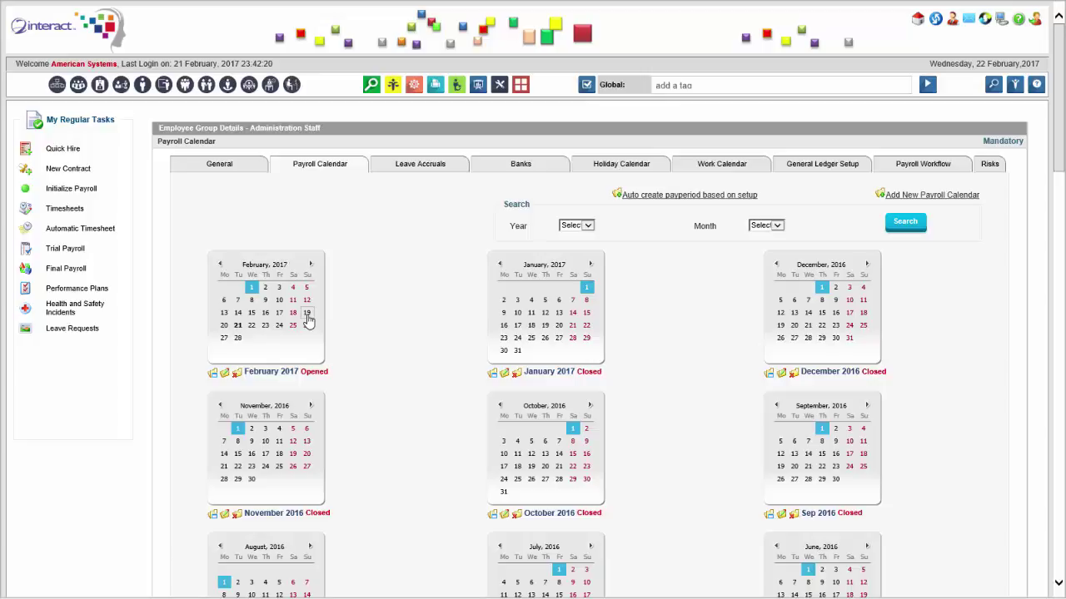
pyautogui.click(221, 164)
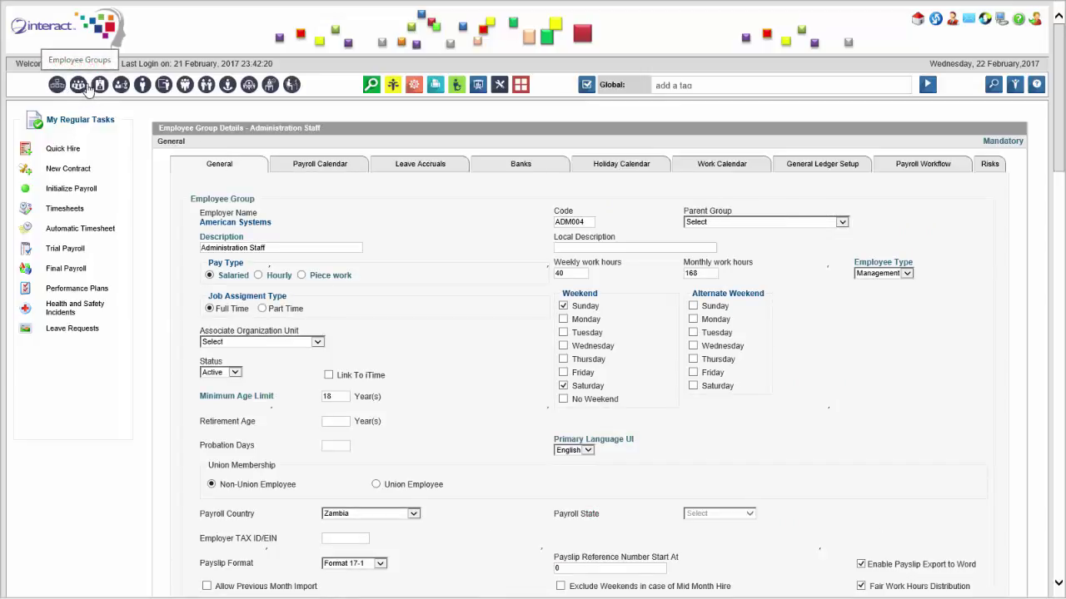
pyautogui.click(79, 86)
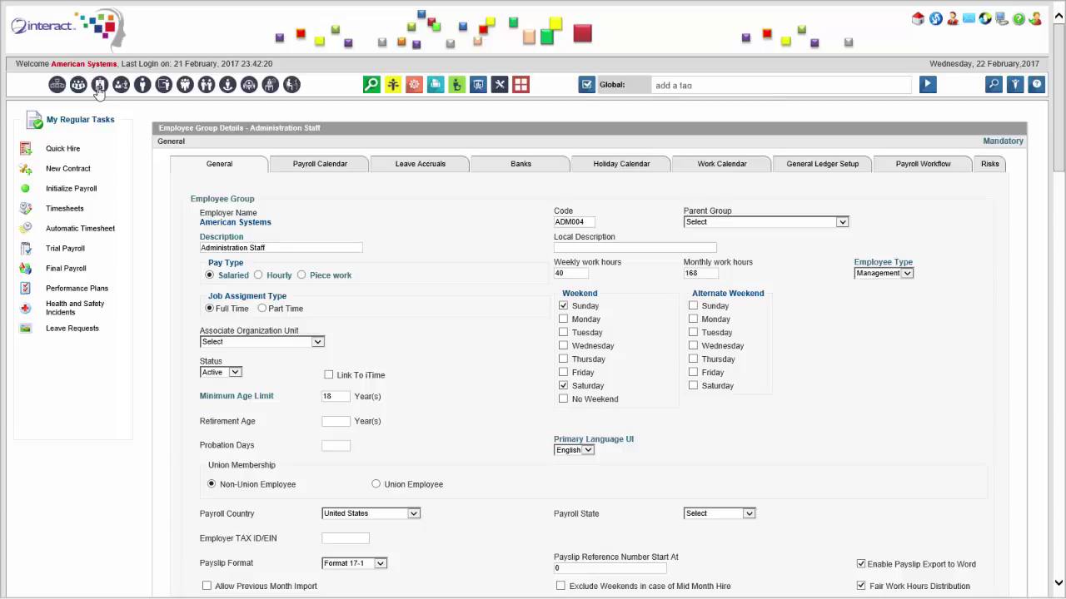
pyautogui.click(100, 88)
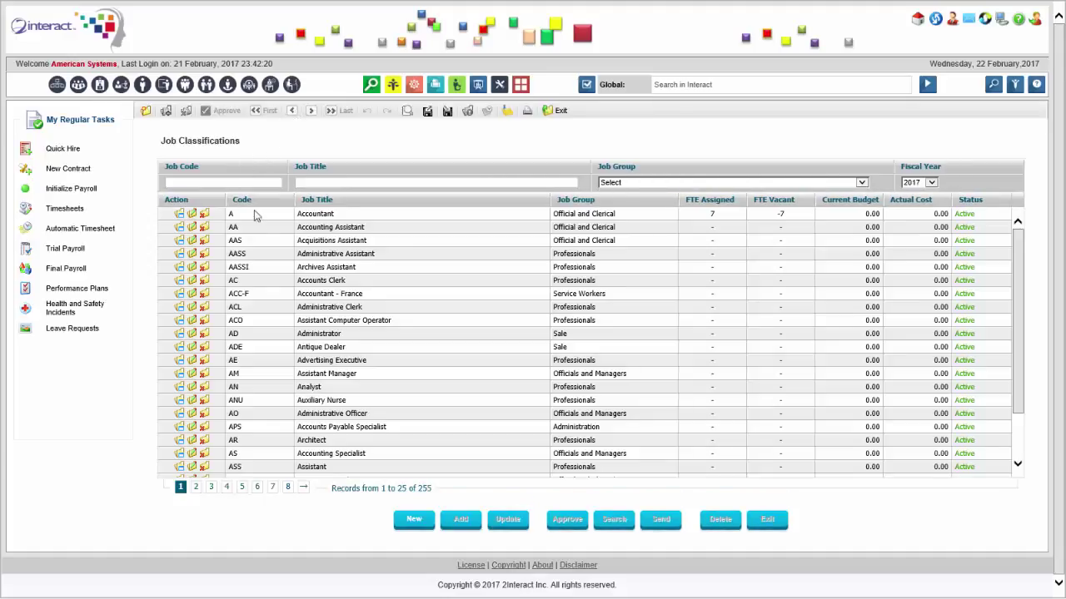
# Step: Open the Accountant job classification and review its Job Code A and Job Title fields
pyautogui.click(192, 215)
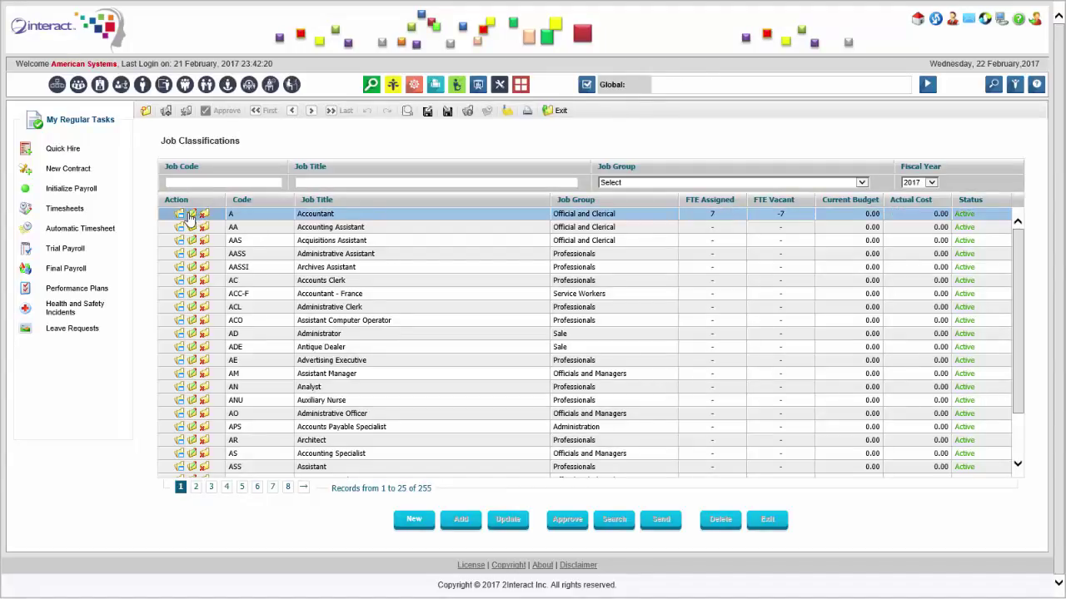
pyautogui.click(192, 214)
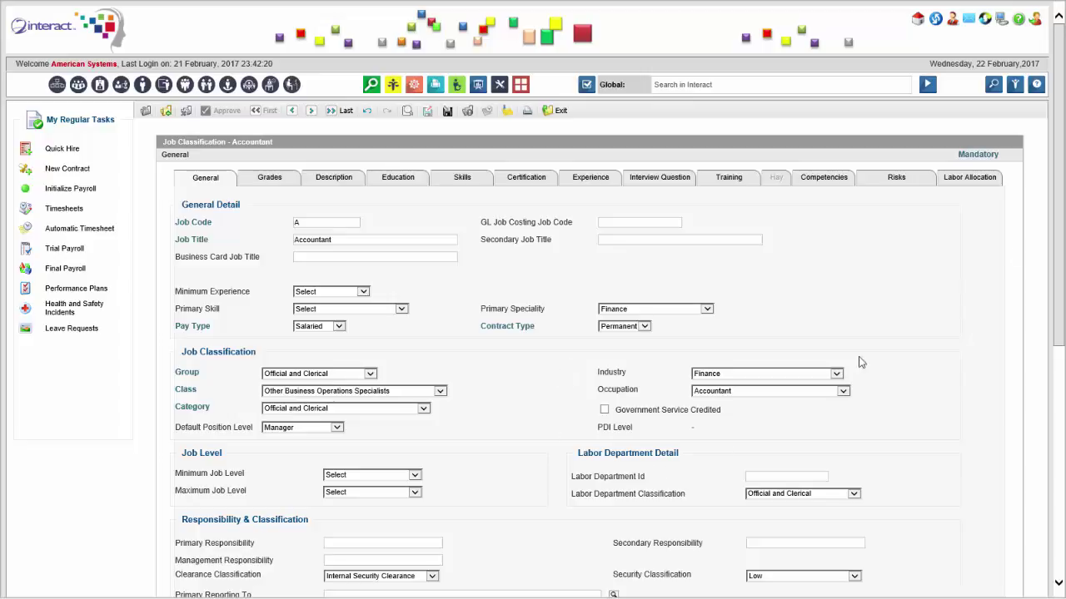
pyautogui.moveTo(1062, 94); pyautogui.dragTo(1063, 117)
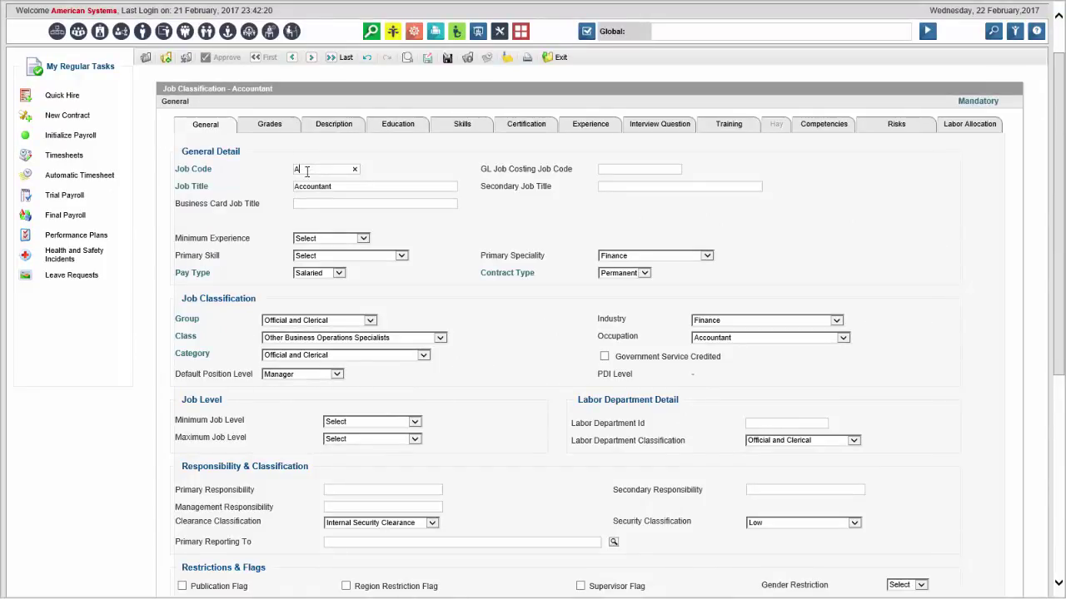
pyautogui.click(359, 185)
pyautogui.click(271, 129)
pyautogui.click(372, 165)
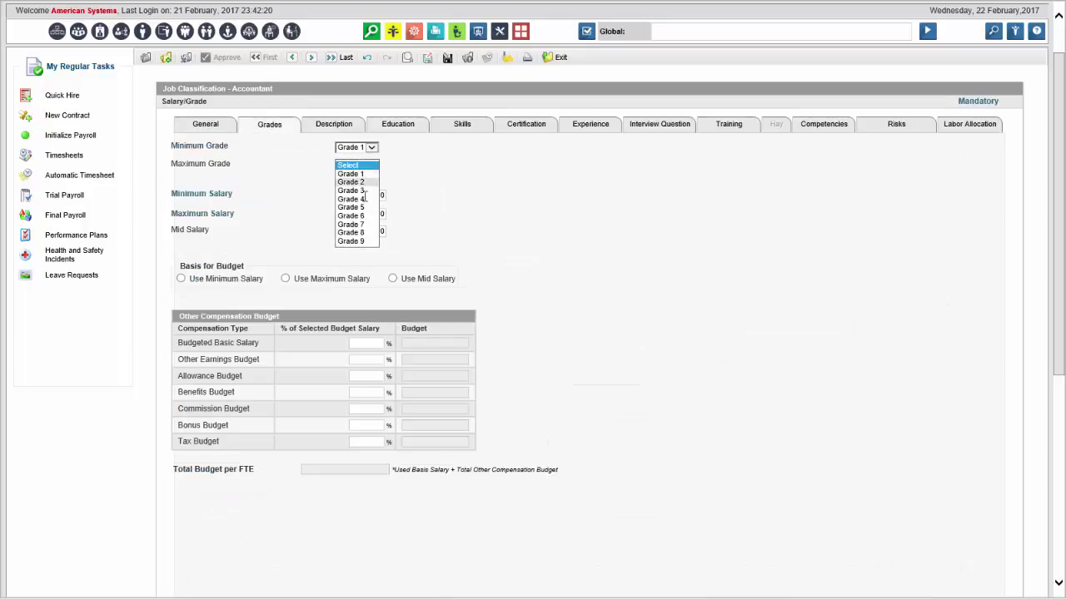
pyautogui.click(356, 197)
pyautogui.click(345, 137)
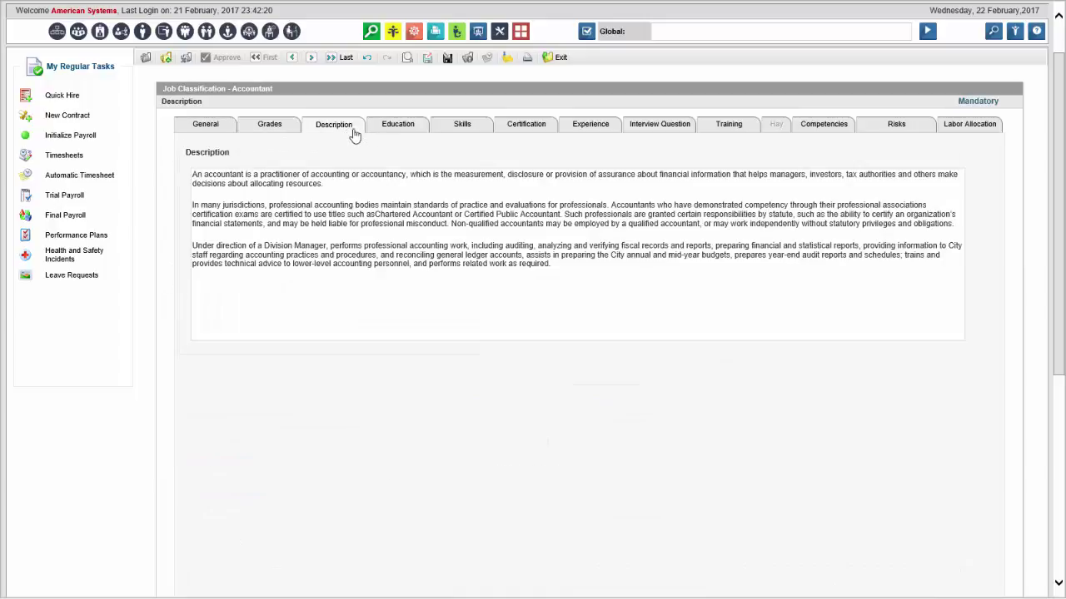
pyautogui.click(393, 132)
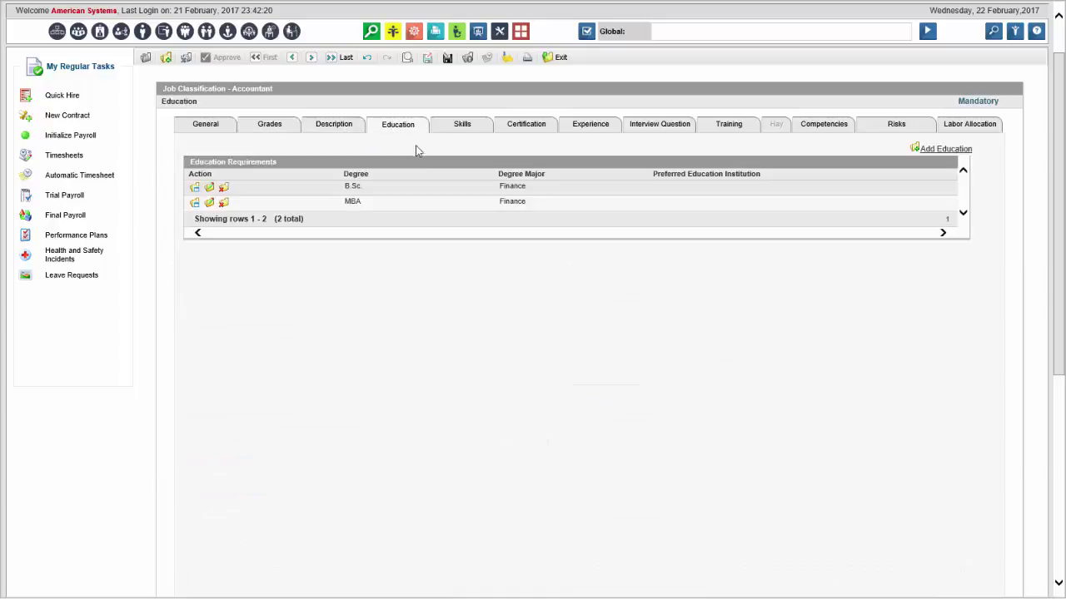
pyautogui.click(468, 134)
pyautogui.click(521, 136)
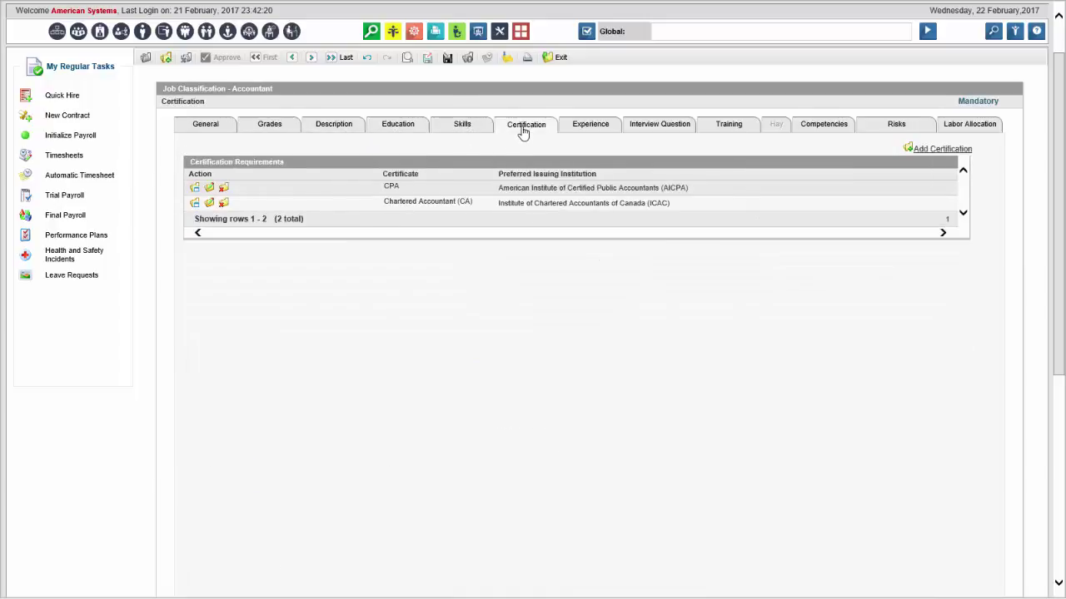
pyautogui.click(592, 131)
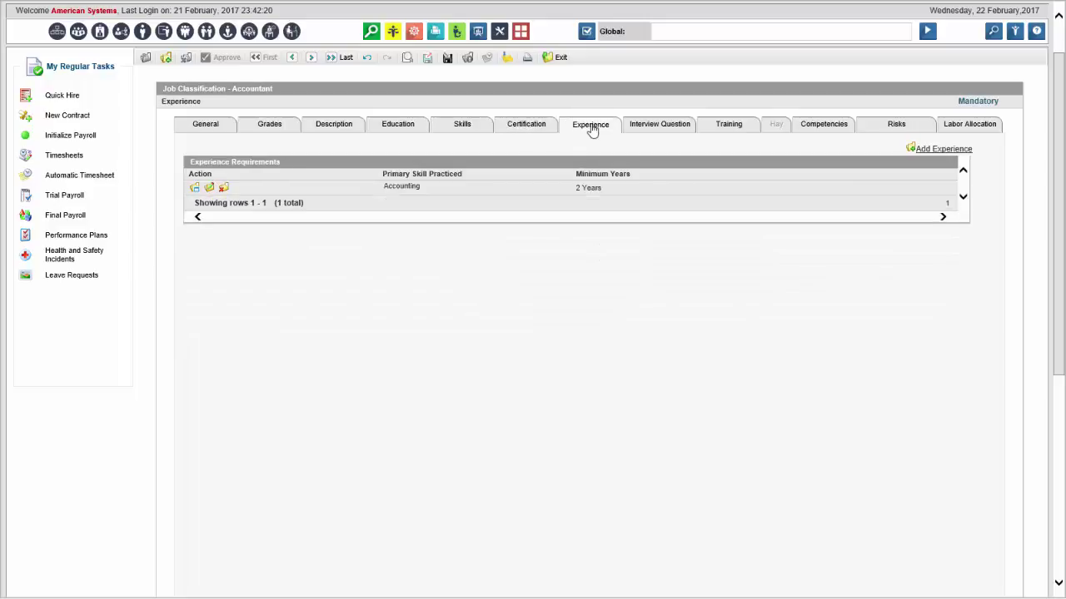
pyautogui.click(659, 130)
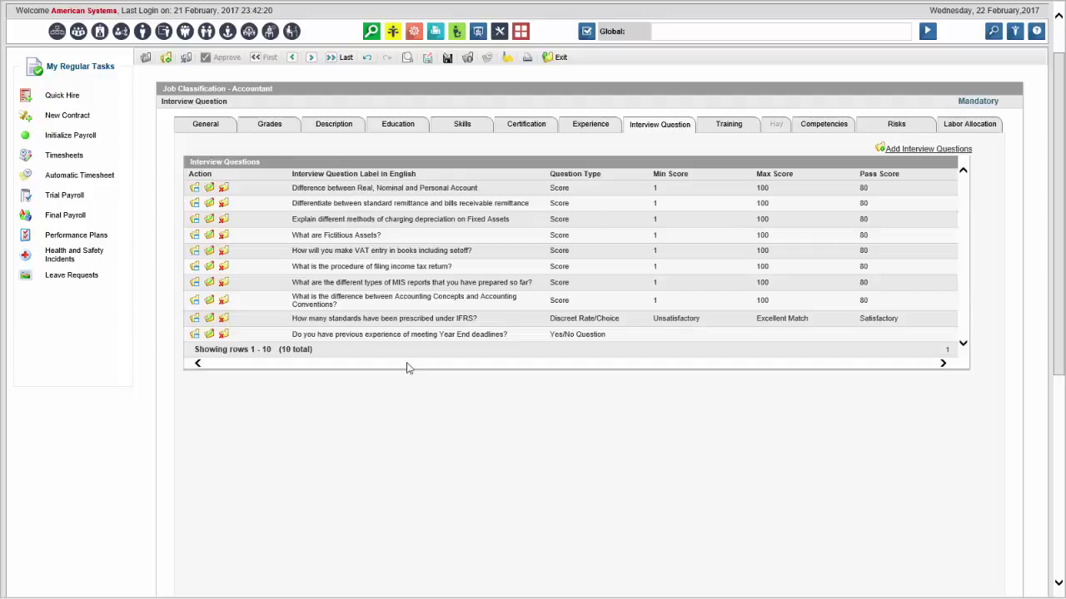
pyautogui.click(728, 129)
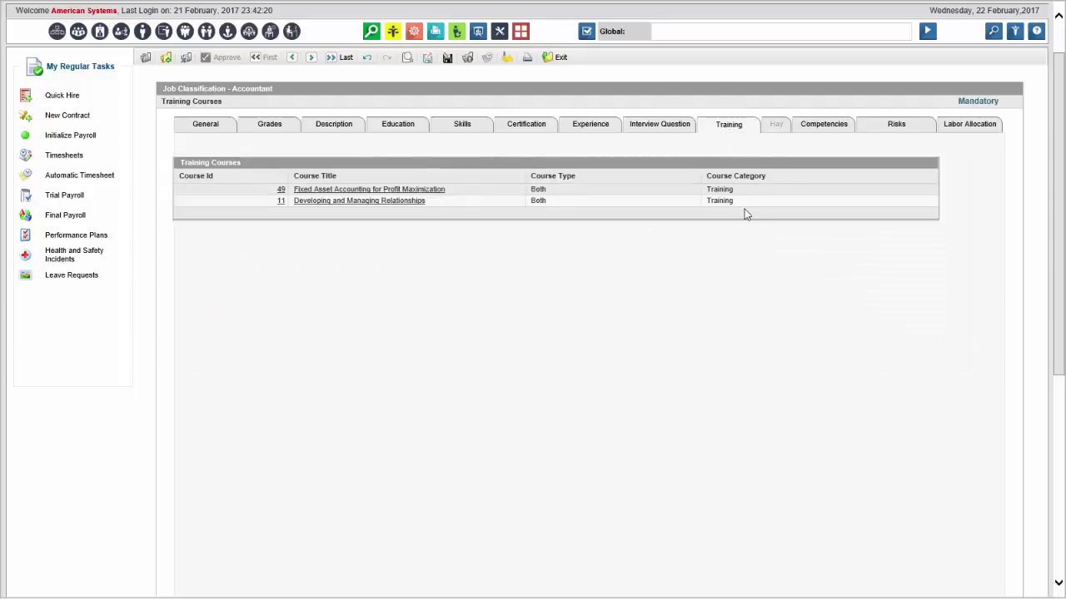
pyautogui.click(831, 131)
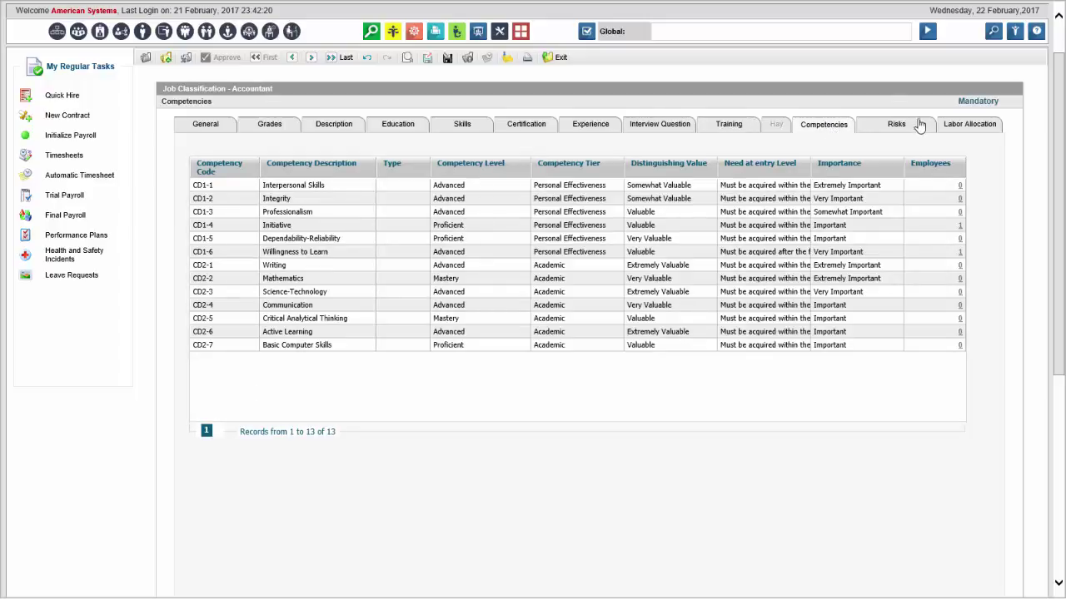
pyautogui.click(221, 132)
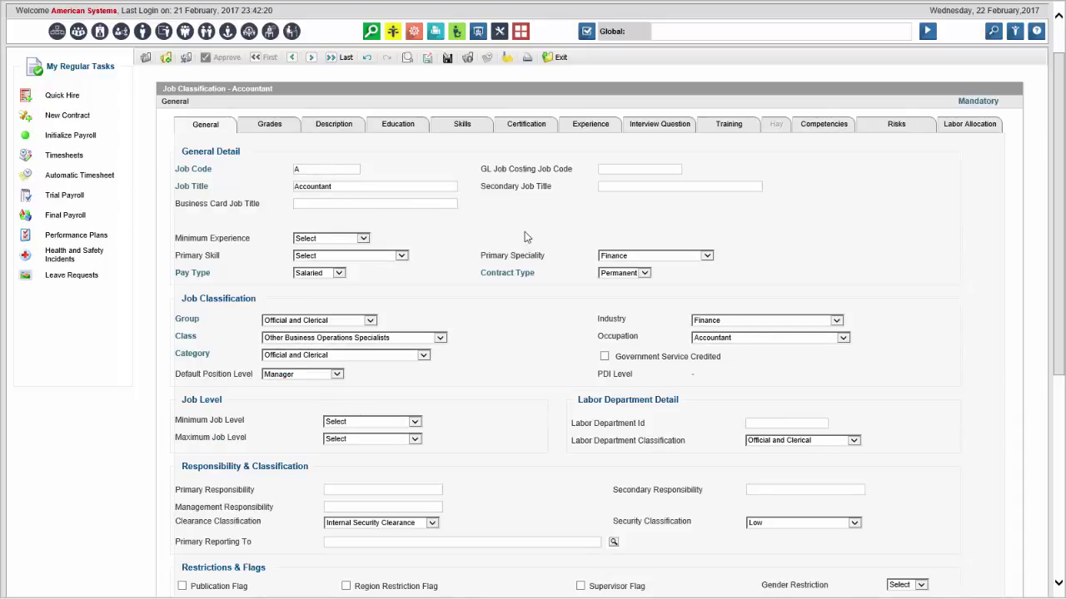
pyautogui.scroll(1, 441, 187)
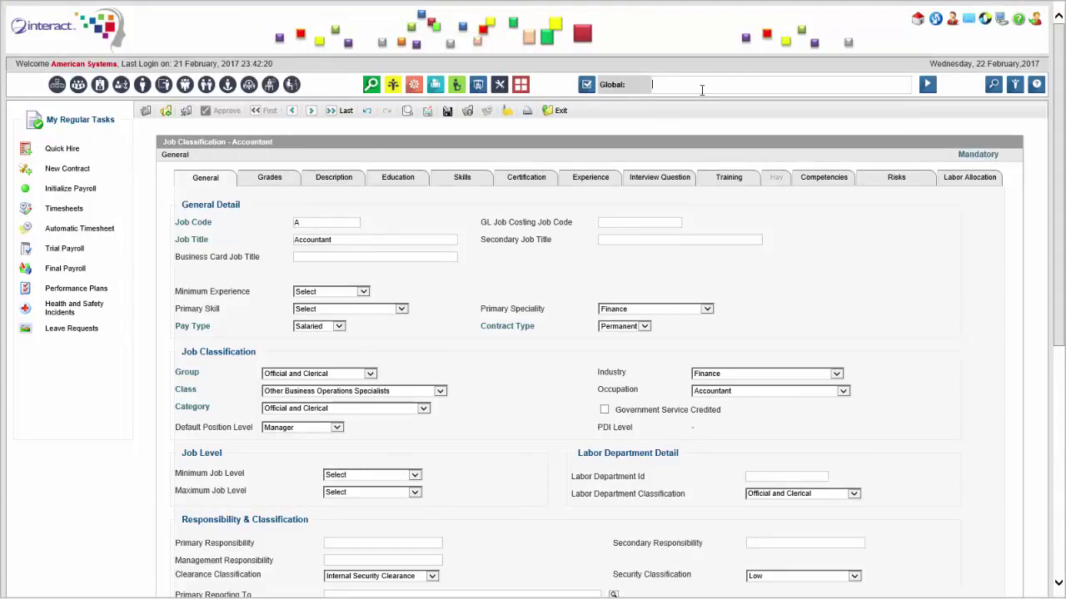
# Step: Search 'leave polic' and open the Leave Entitlement Policies list via Policy: Leave Policies
pyautogui.write('eave polic')
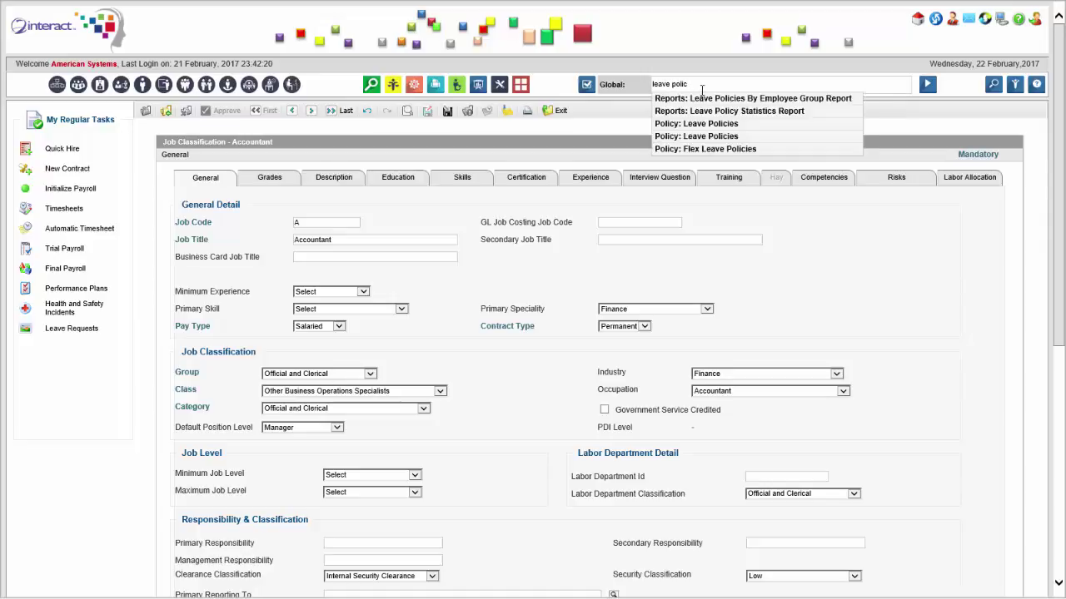
pyautogui.click(721, 137)
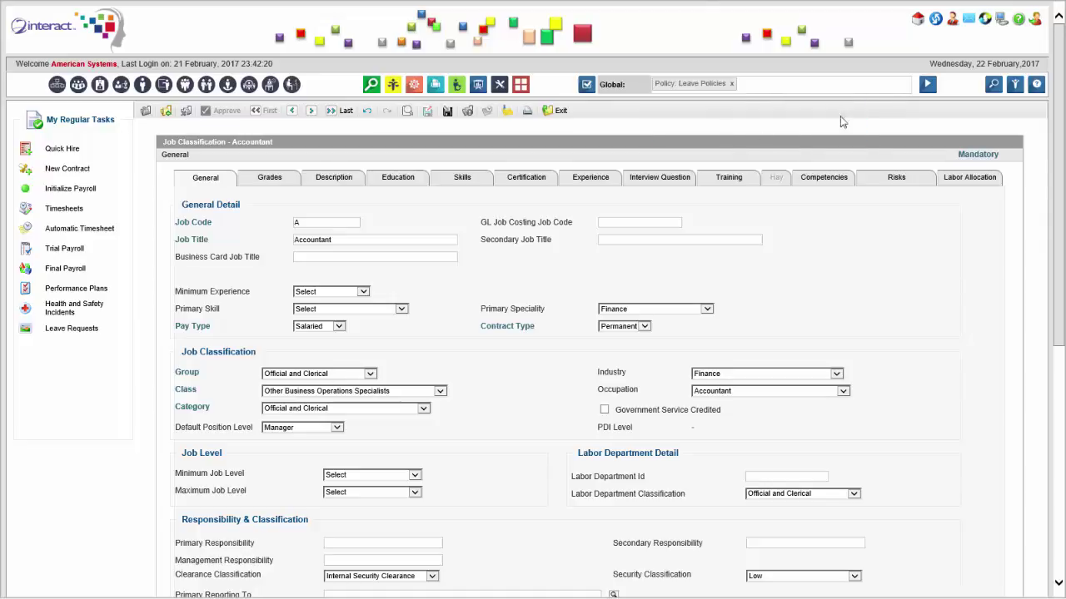
pyautogui.click(925, 86)
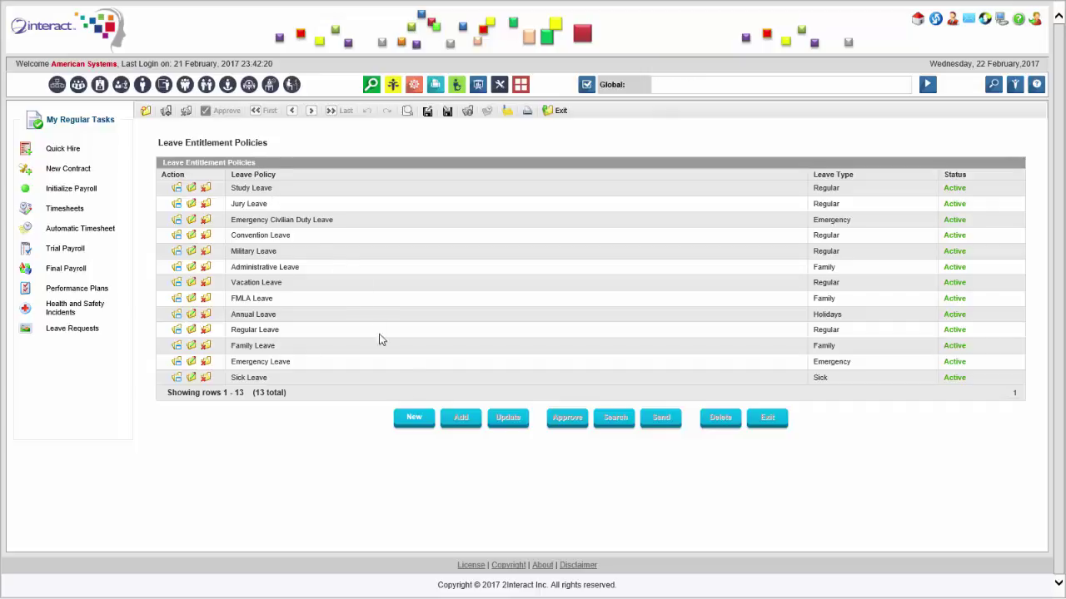
# Step: Open the Annual Leave policy and toggle Exclude Weekend/Holidays on, then off again
pyautogui.click(421, 419)
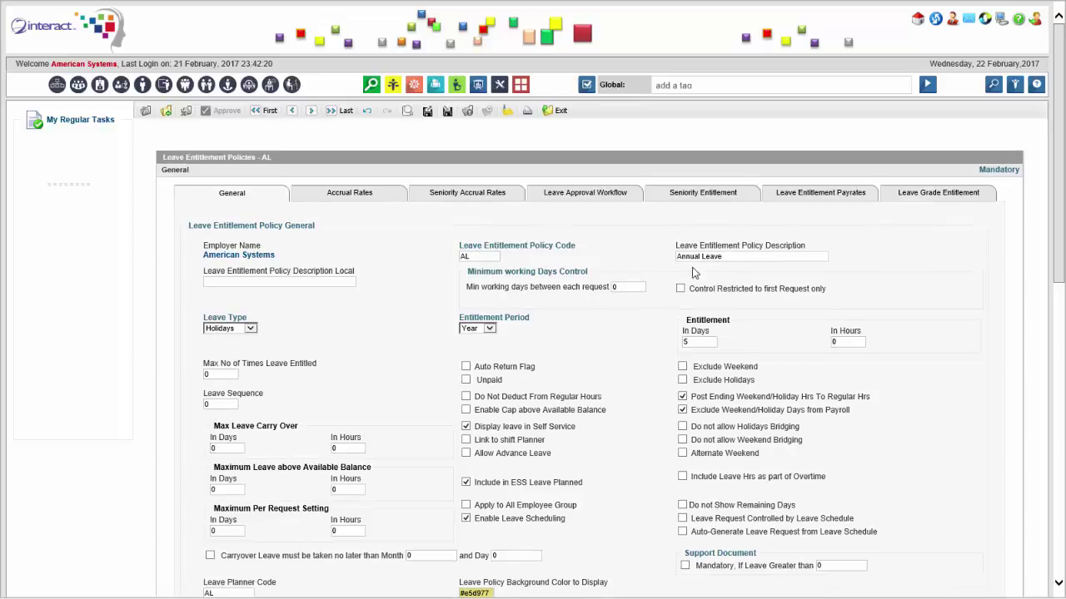
pyautogui.scroll(-3, 1064, 213)
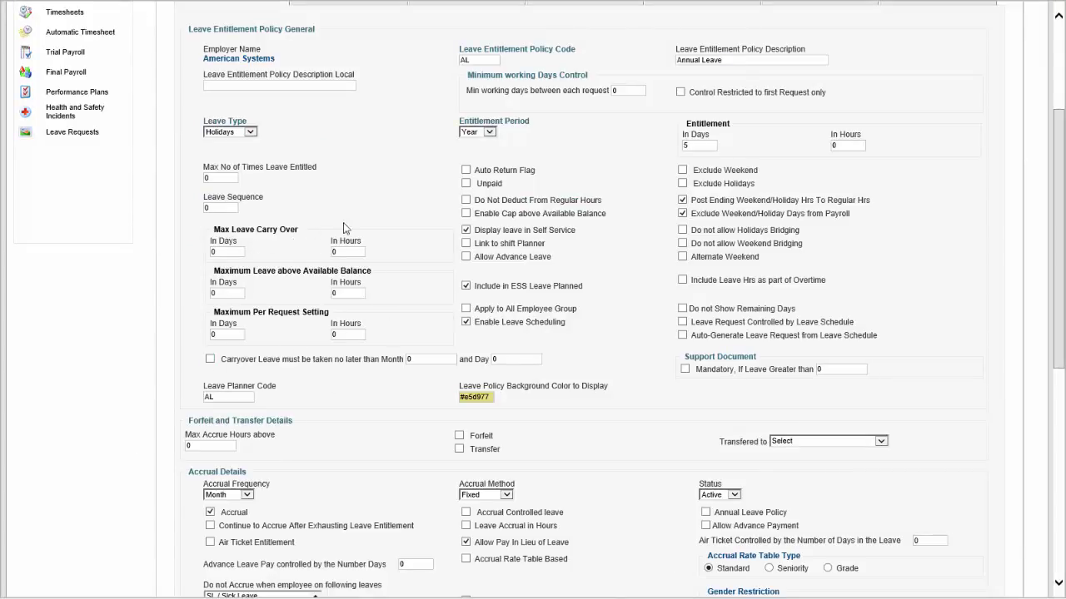
pyautogui.click(682, 170)
pyautogui.click(682, 183)
pyautogui.click(682, 184)
pyautogui.click(683, 170)
# Step: Set the Annual Leave accrual frequency to Month and accrual method to Fixed
pyautogui.scroll(-2, 425, 387)
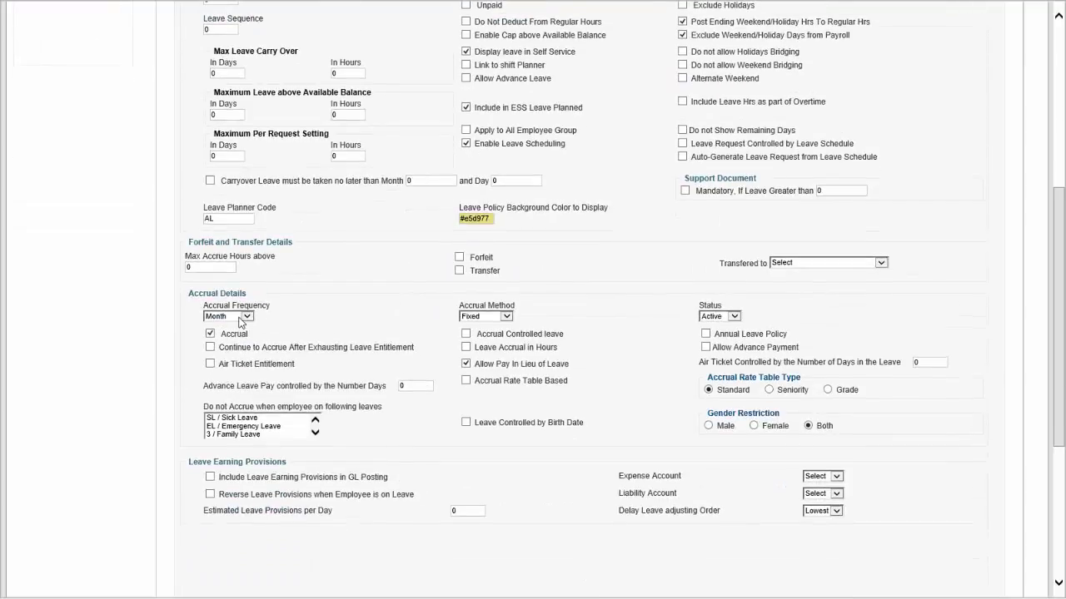
pyautogui.click(242, 316)
pyautogui.click(216, 317)
pyautogui.click(244, 323)
pyautogui.click(492, 321)
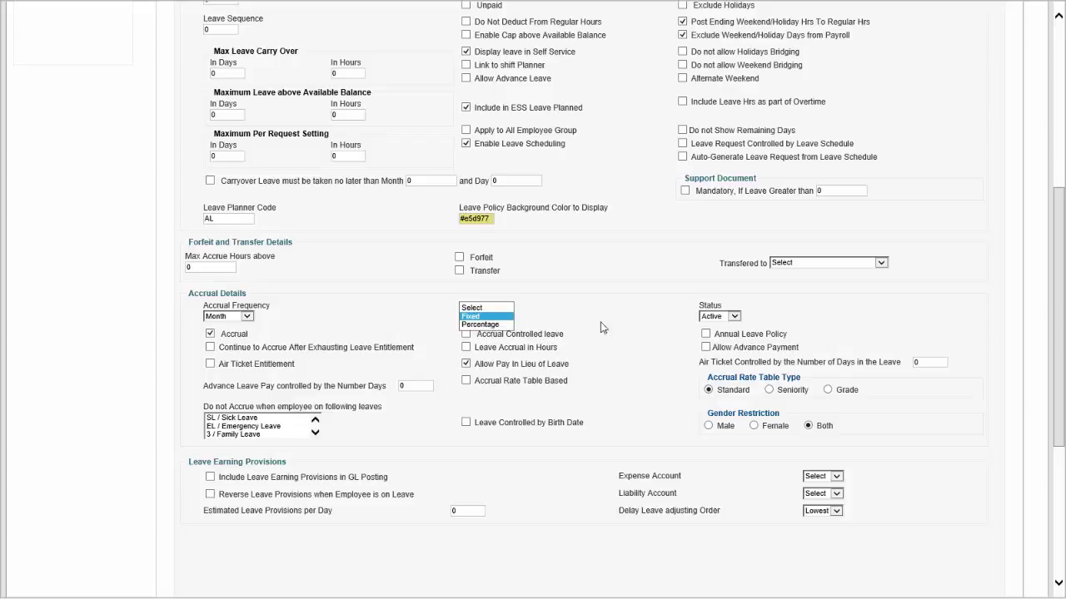
pyautogui.press('Return')
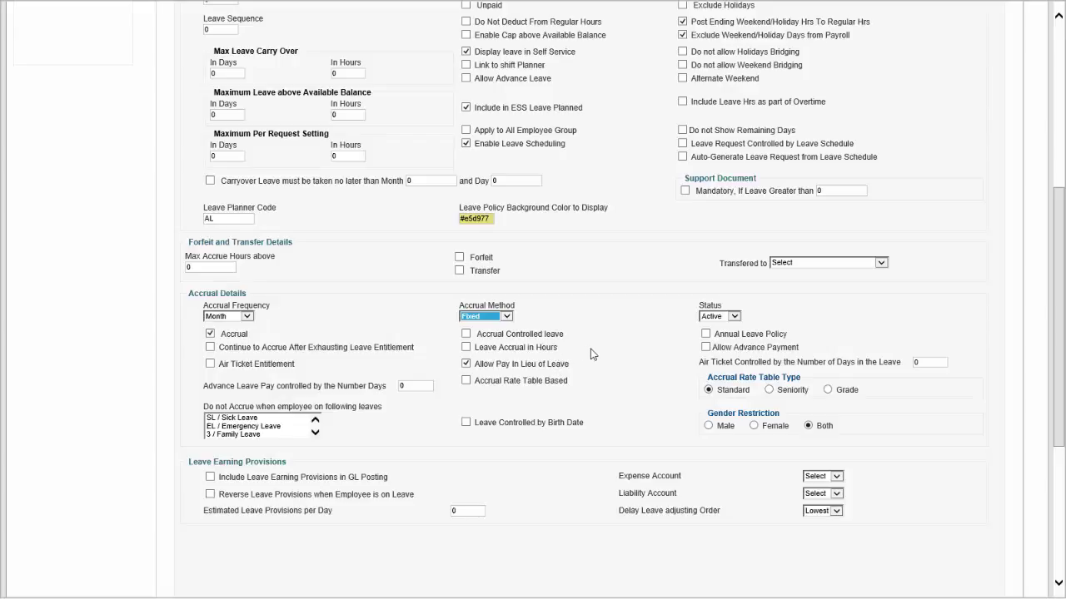
pyautogui.scroll(4, 593, 348)
pyautogui.scroll(-5, 281, 313)
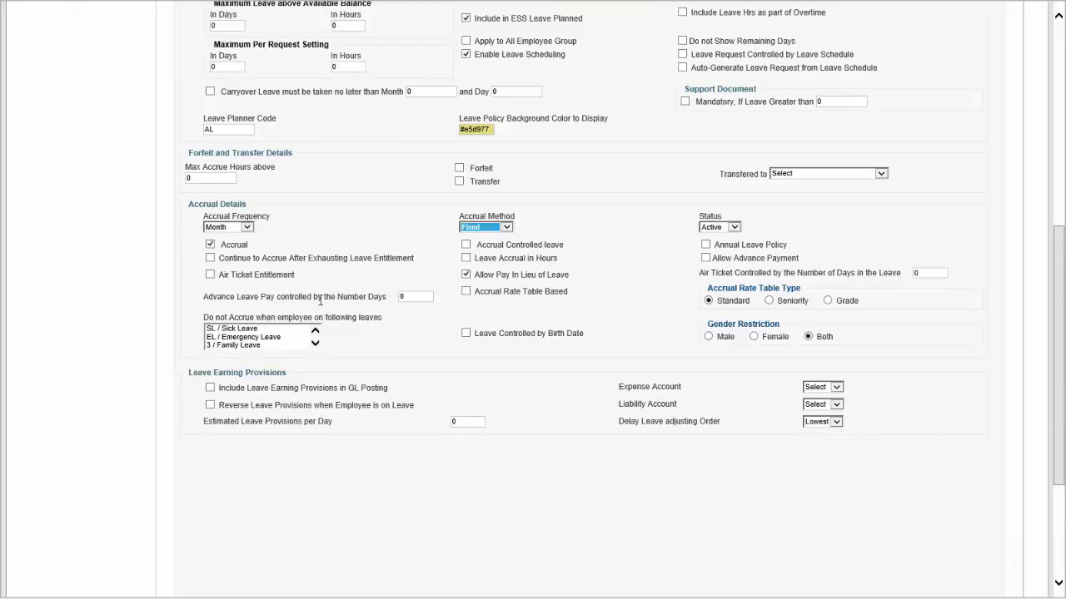
pyautogui.scroll(6, 321, 299)
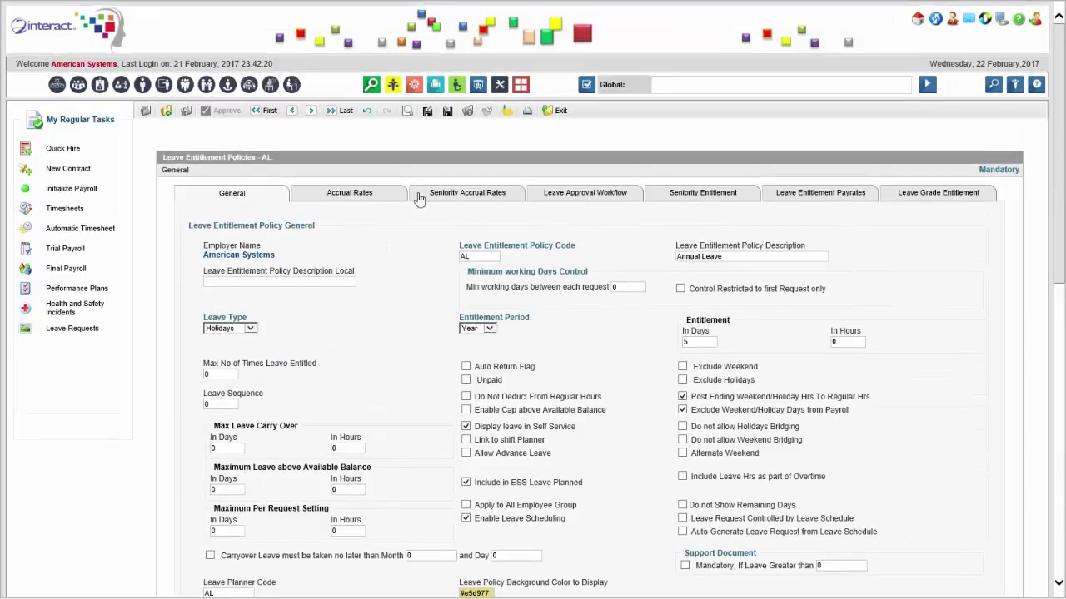
pyautogui.click(464, 194)
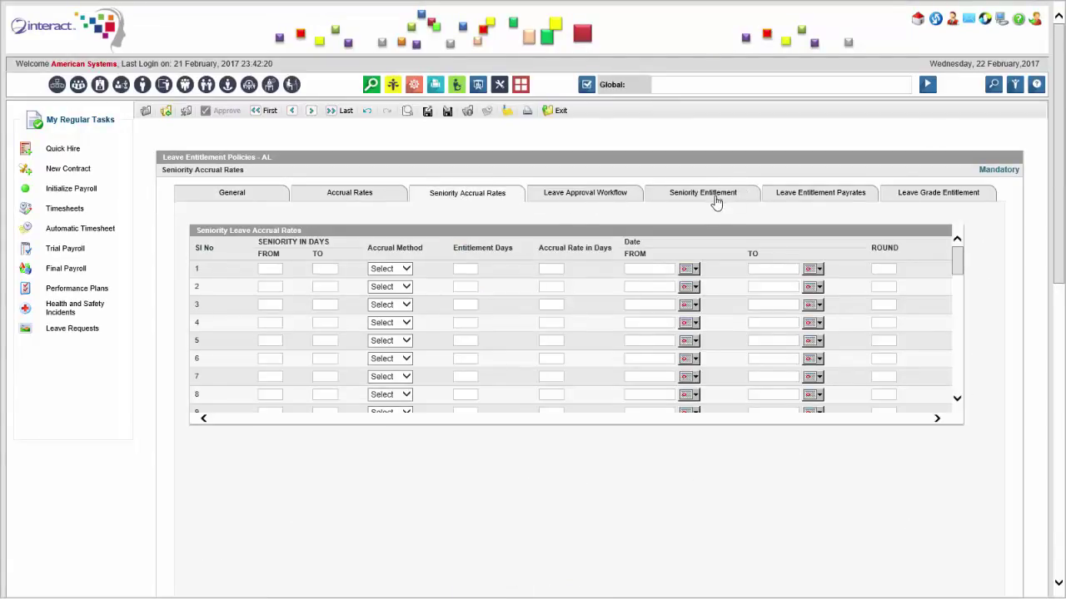
pyautogui.click(344, 194)
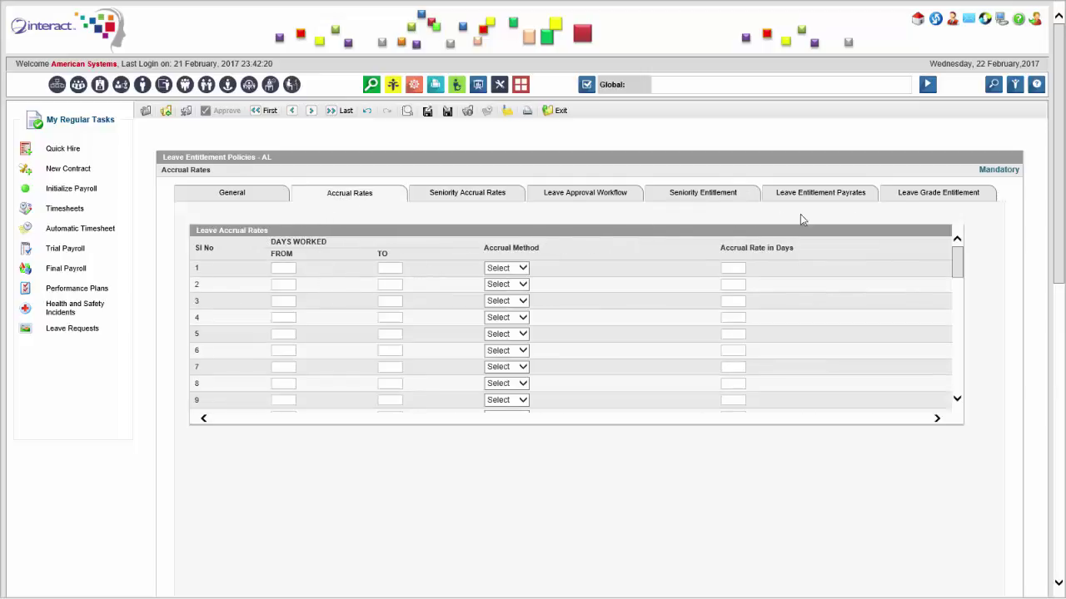
pyautogui.click(955, 195)
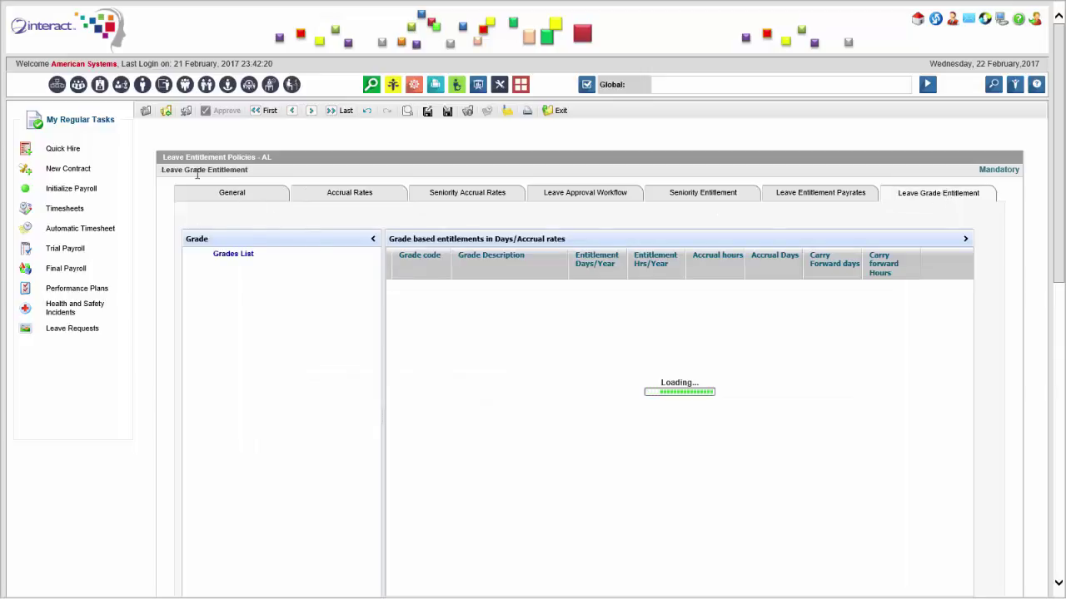
pyautogui.click(190, 255)
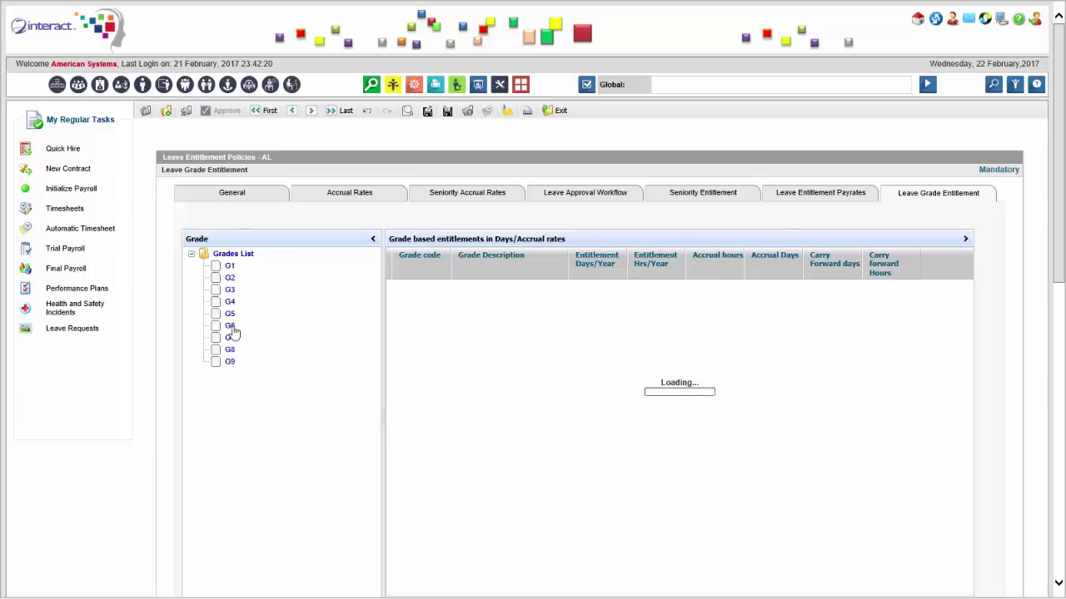
pyautogui.click(232, 193)
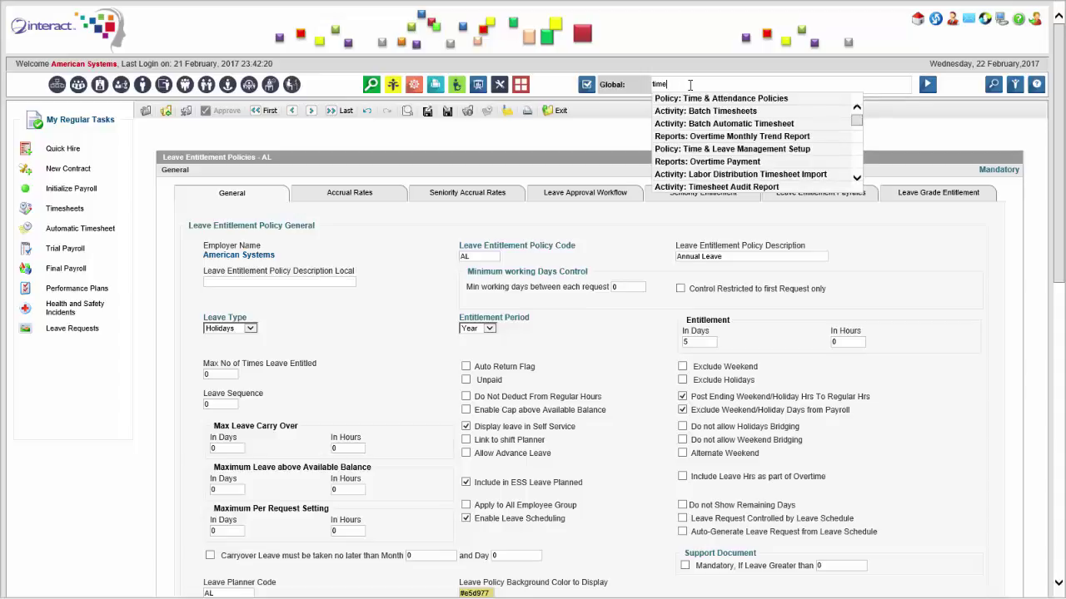
# Step: Open Time & Leave Management Setup and make Monday–Friday the normal work days, unticking Sunday
pyautogui.click(732, 148)
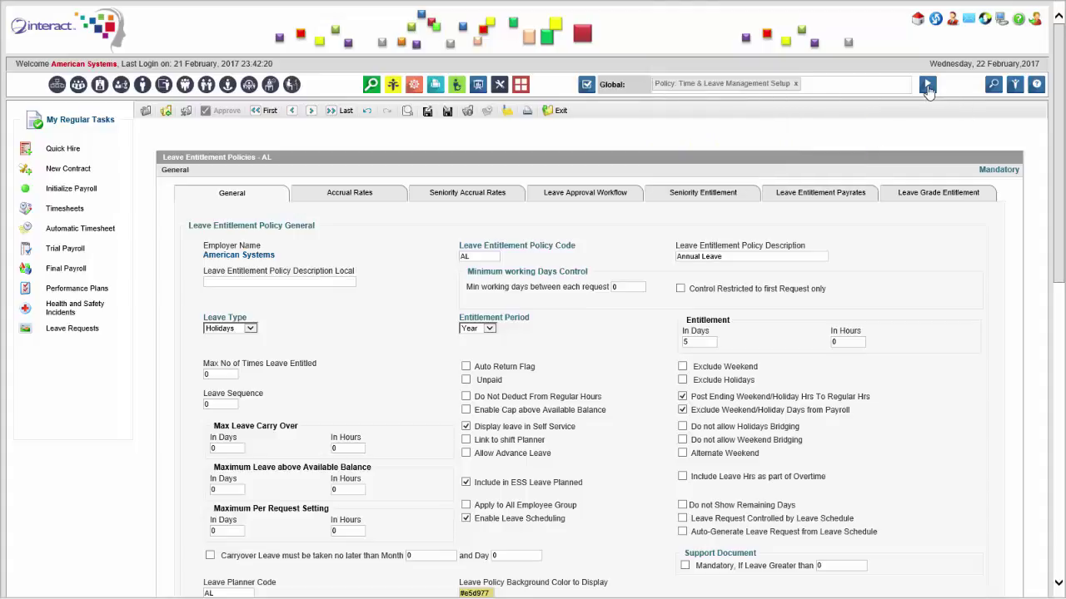
pyautogui.click(927, 87)
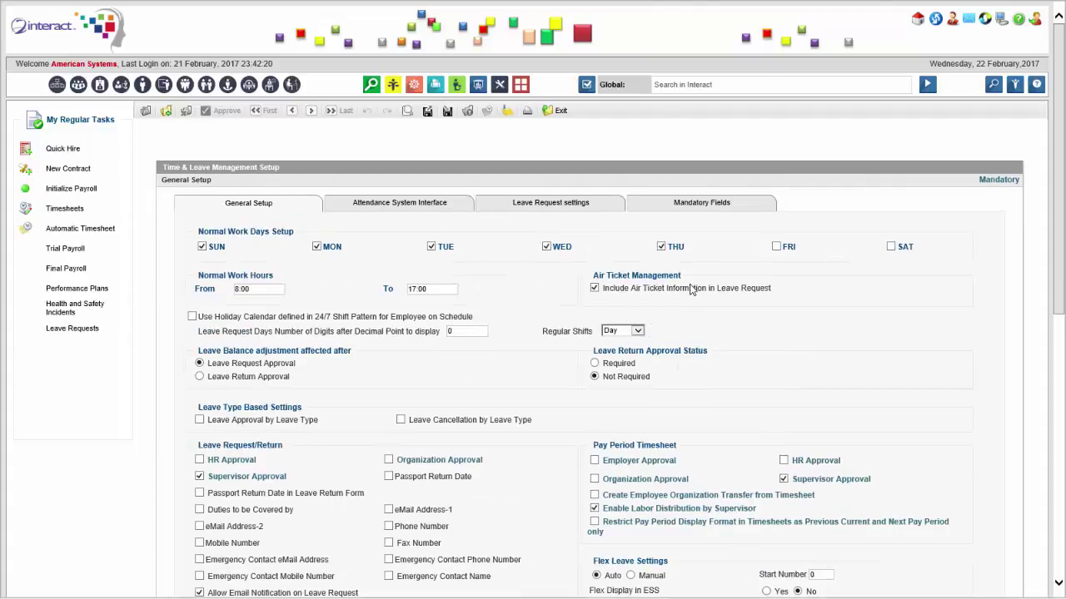
pyautogui.click(201, 247)
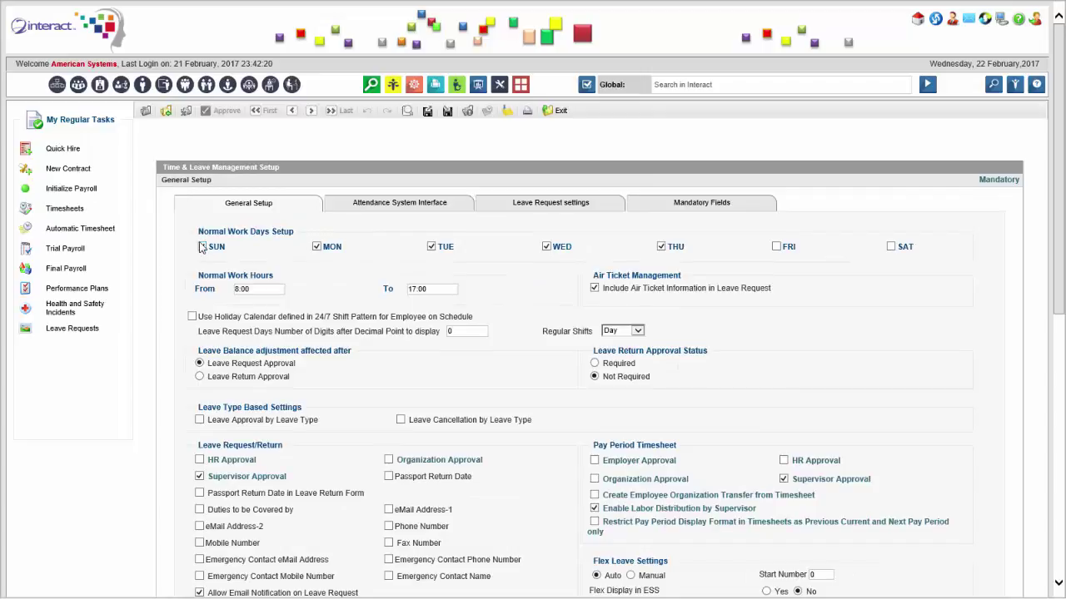
pyautogui.click(201, 247)
pyautogui.click(202, 247)
pyautogui.click(776, 248)
# Step: Review the Attendance System Interface and Mandatory Fields tabs, then return to General Setup
pyautogui.moveTo(1059, 194); pyautogui.dragTo(1053, 292)
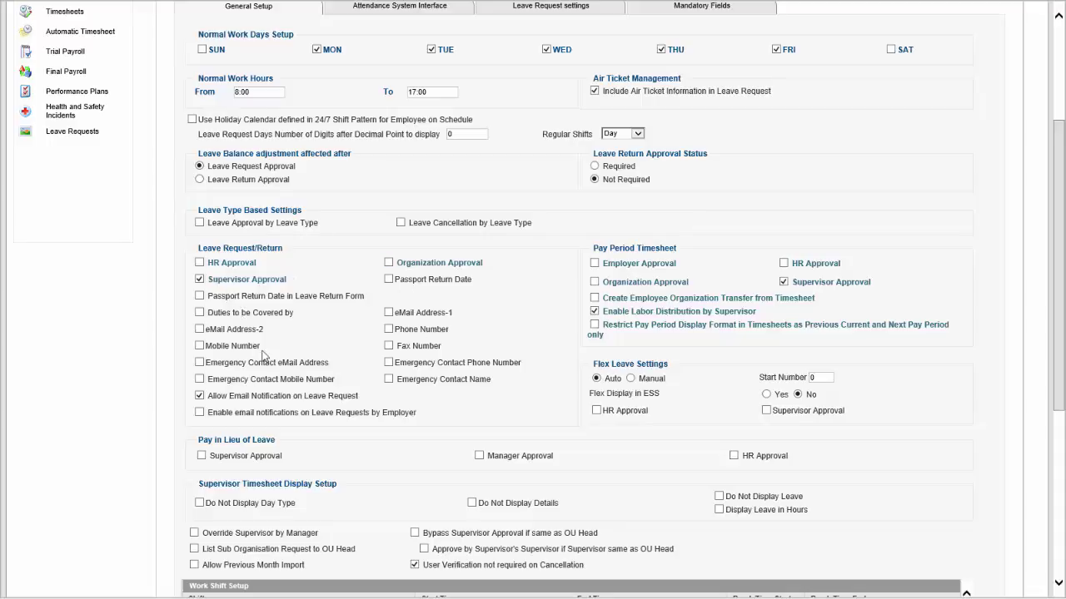
pyautogui.moveTo(1061, 315); pyautogui.dragTo(1056, 444)
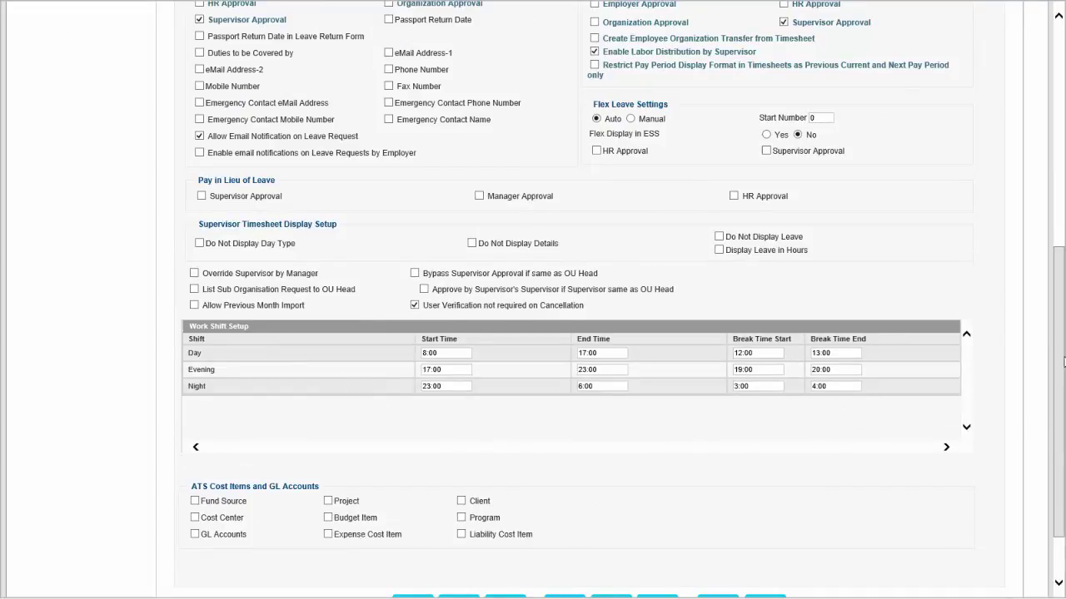
pyautogui.moveTo(1057, 391); pyautogui.dragTo(1058, 166)
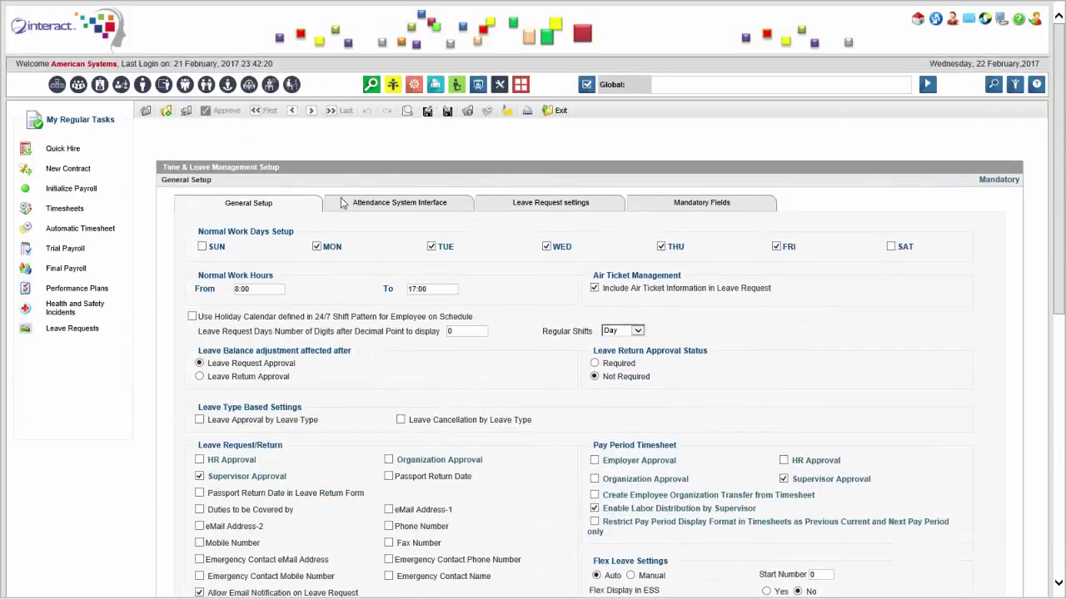
pyautogui.click(420, 208)
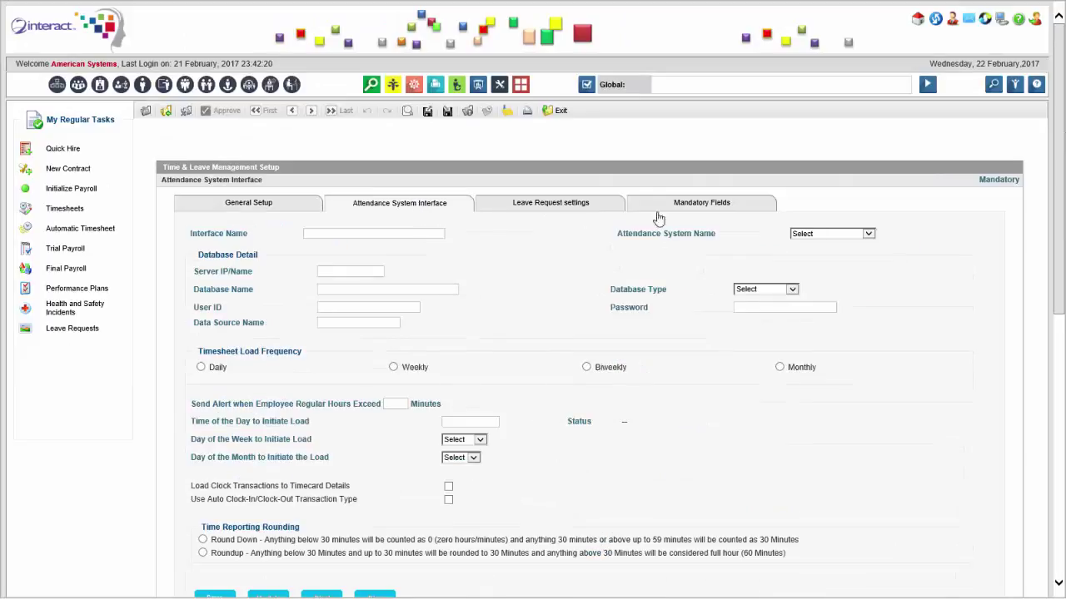
pyautogui.click(724, 206)
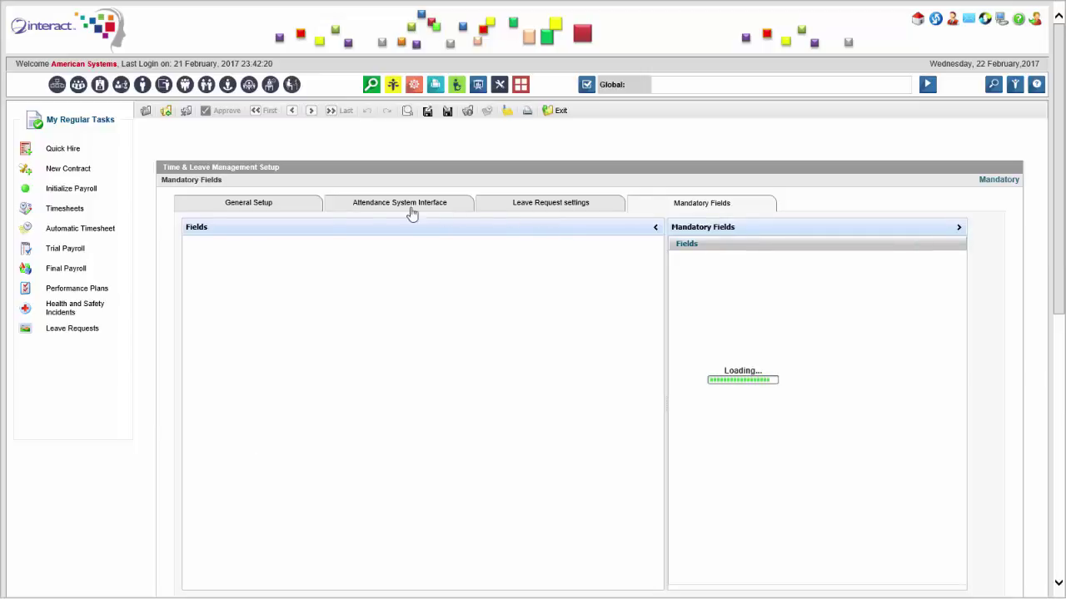
pyautogui.click(261, 207)
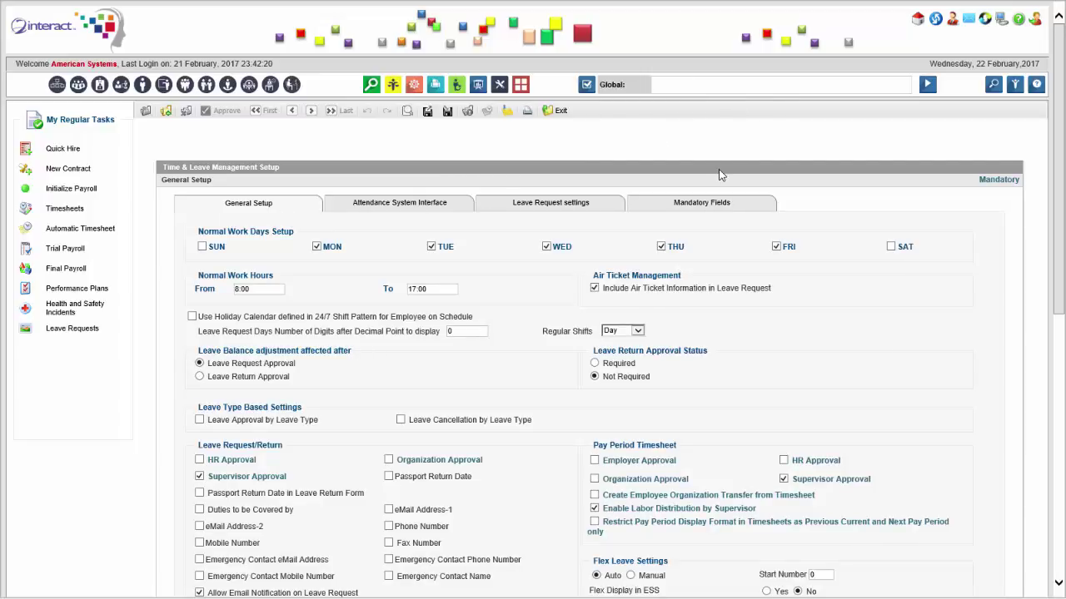
# Step: Search 'time import' to open Timesheet Import Format Setup and scroll through its CSV column settings
pyautogui.write('time import')
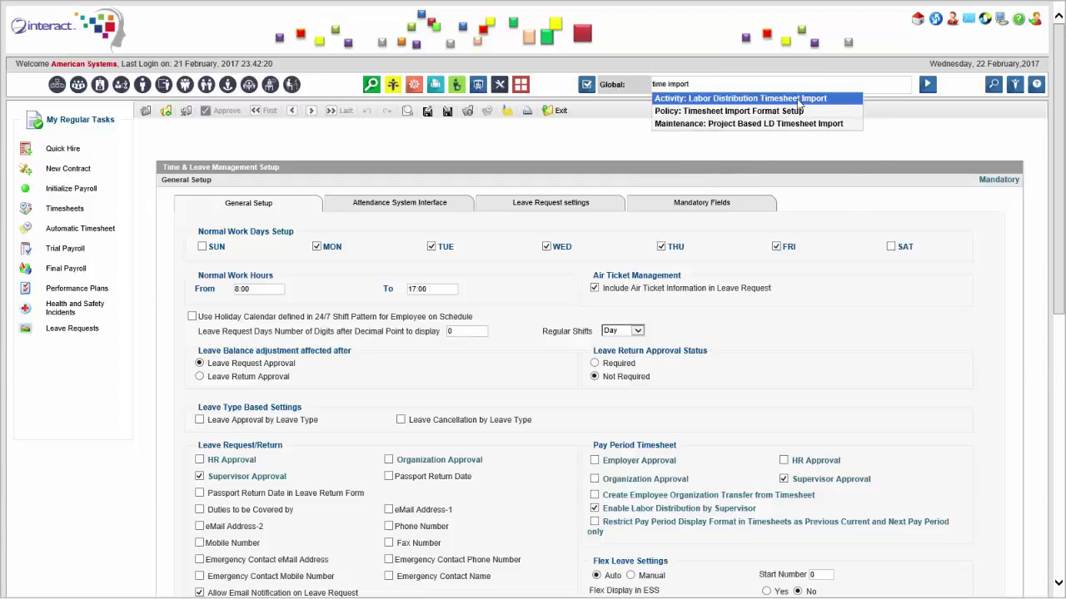
pyautogui.click(797, 115)
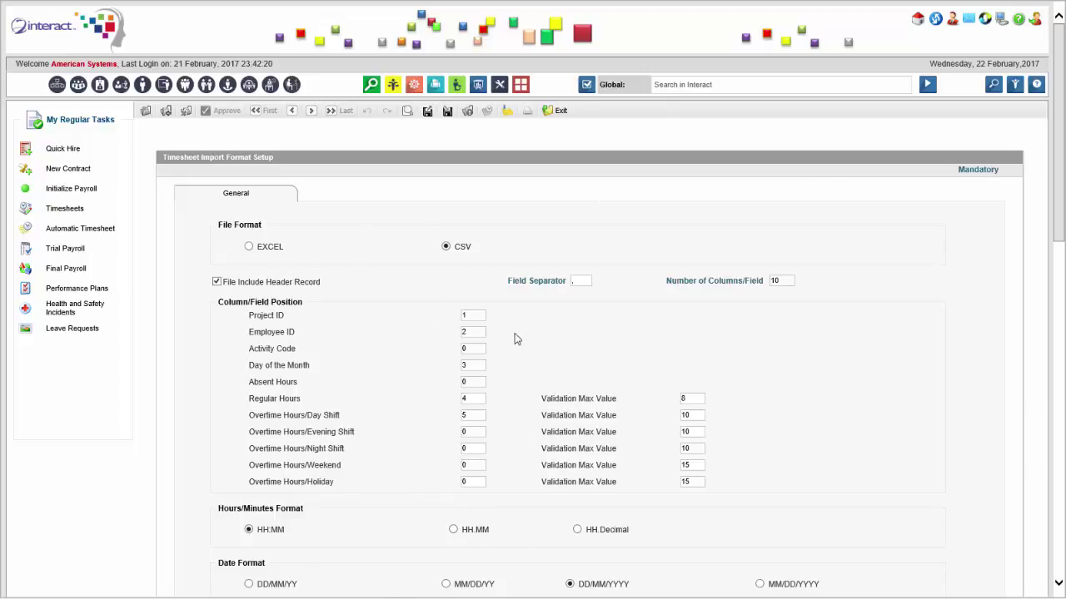
pyautogui.scroll(-3, 625, 400)
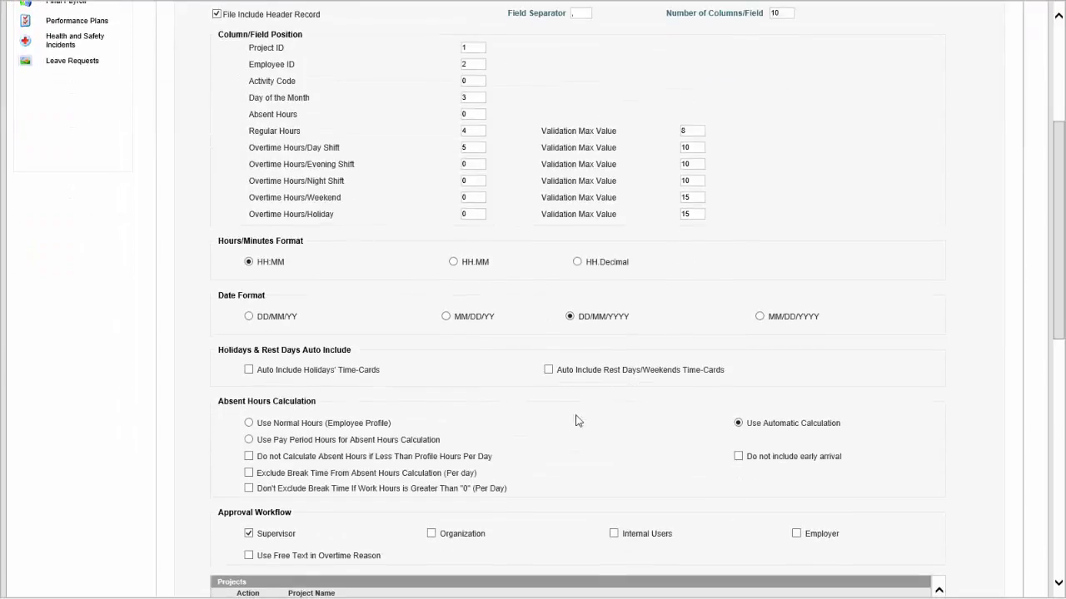
pyautogui.scroll(-2, 579, 420)
pyautogui.scroll(-5, 581, 416)
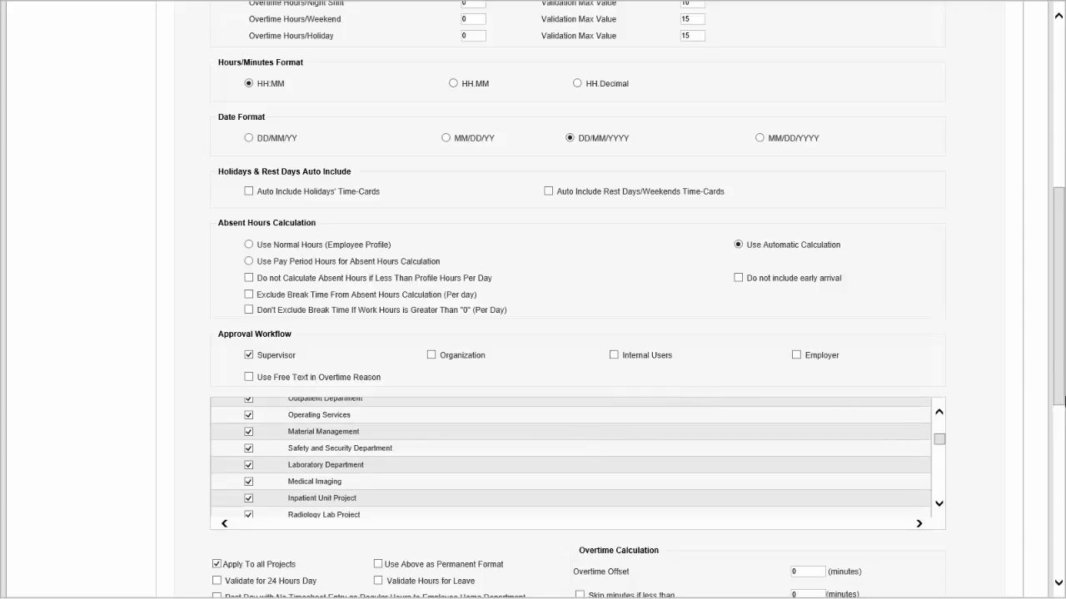
pyautogui.moveTo(1062, 348); pyautogui.dragTo(1061, 93)
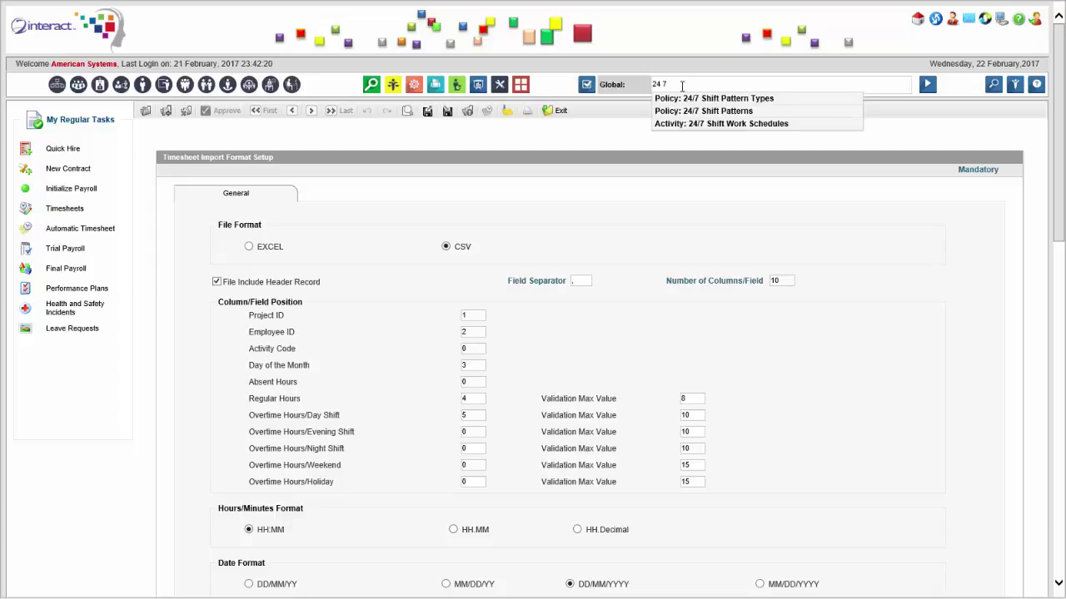
# Step: Open the Four On Four Off 24/7 shift pattern and view its February rota for teams Alpha–Delta
pyautogui.click(692, 111)
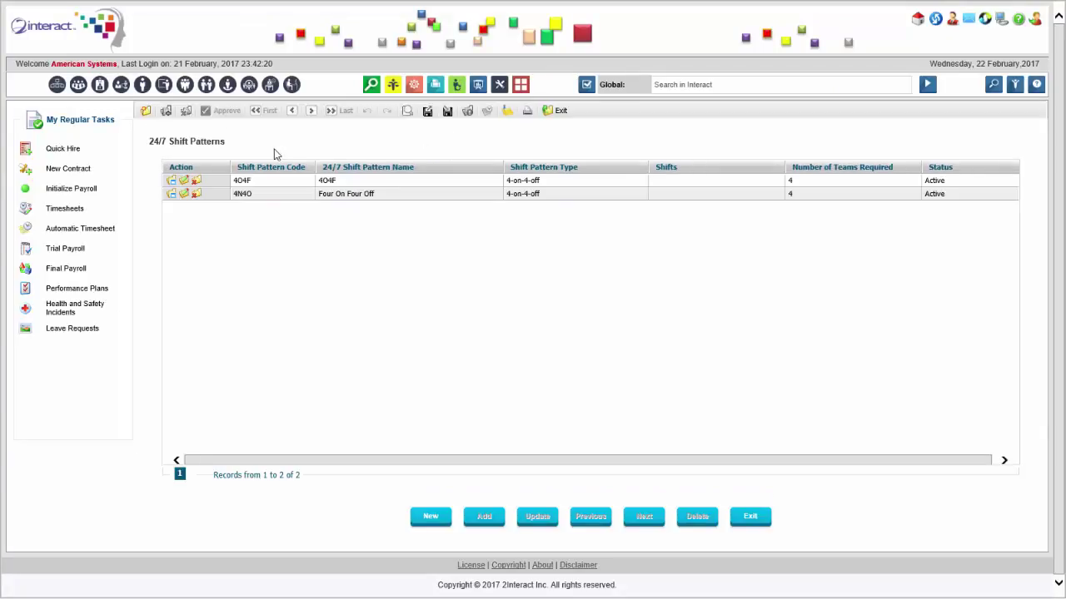
pyautogui.click(185, 196)
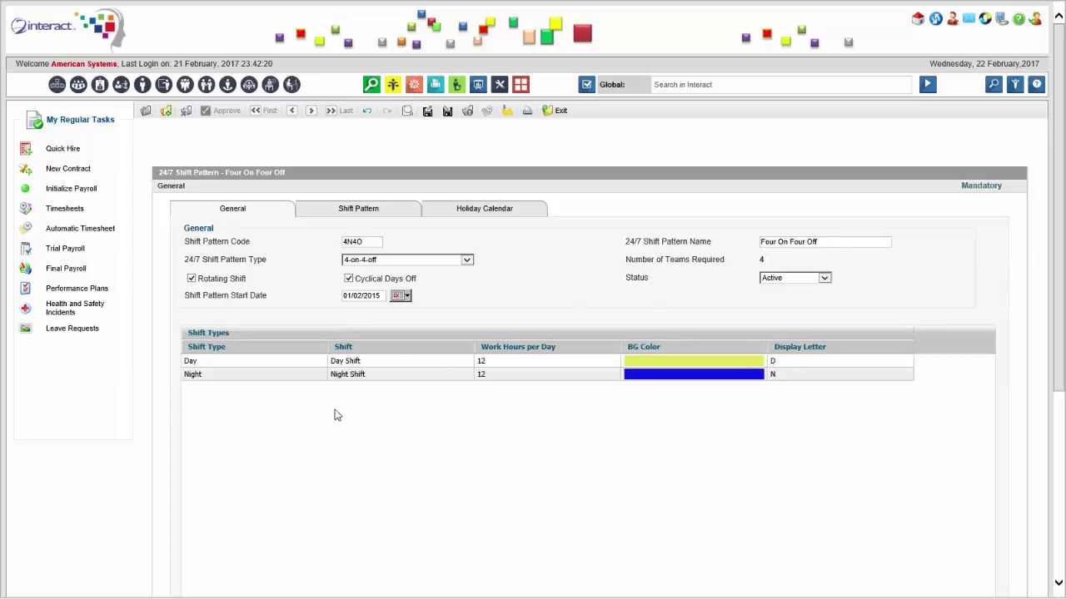
pyautogui.click(374, 220)
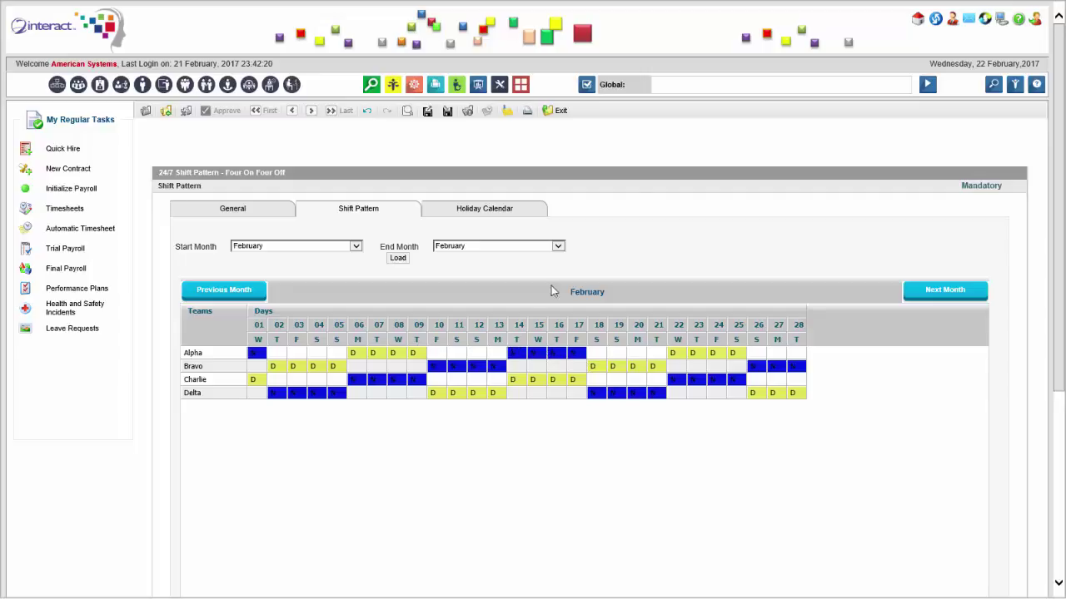
pyautogui.click(709, 84)
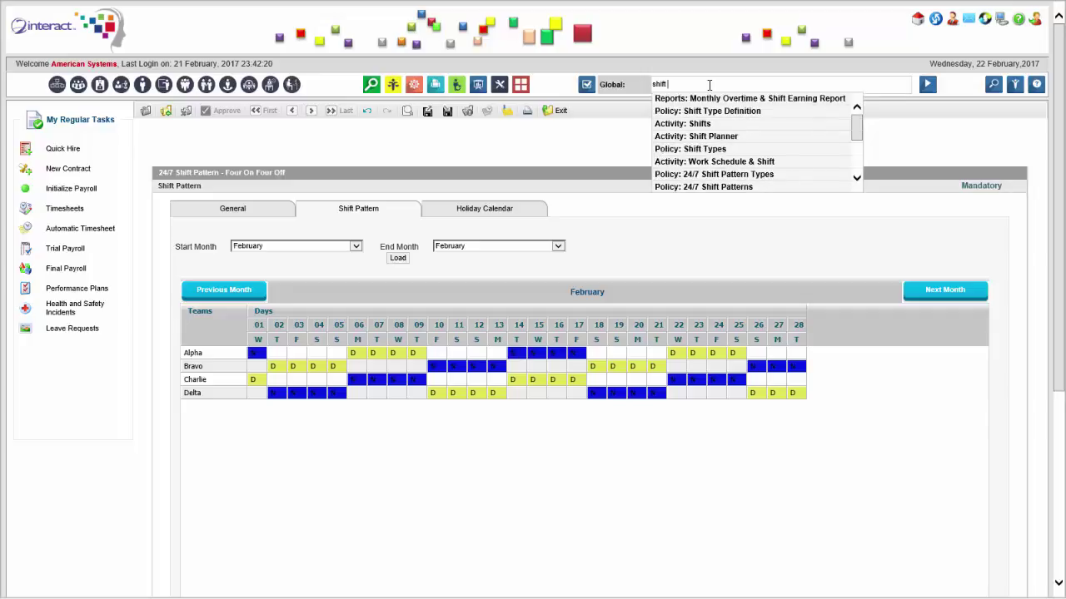
# Step: Search 'shift' to view 24/7 Shift Pattern Types, then open the Shifts list with Day, Night, OT, 12H Day
pyautogui.write('shift')
pyautogui.press('Down')
pyautogui.press('Down')
pyautogui.press('Down')
pyautogui.press('Down')
pyautogui.press('Down')
pyautogui.press('Down')
pyautogui.press('Down')
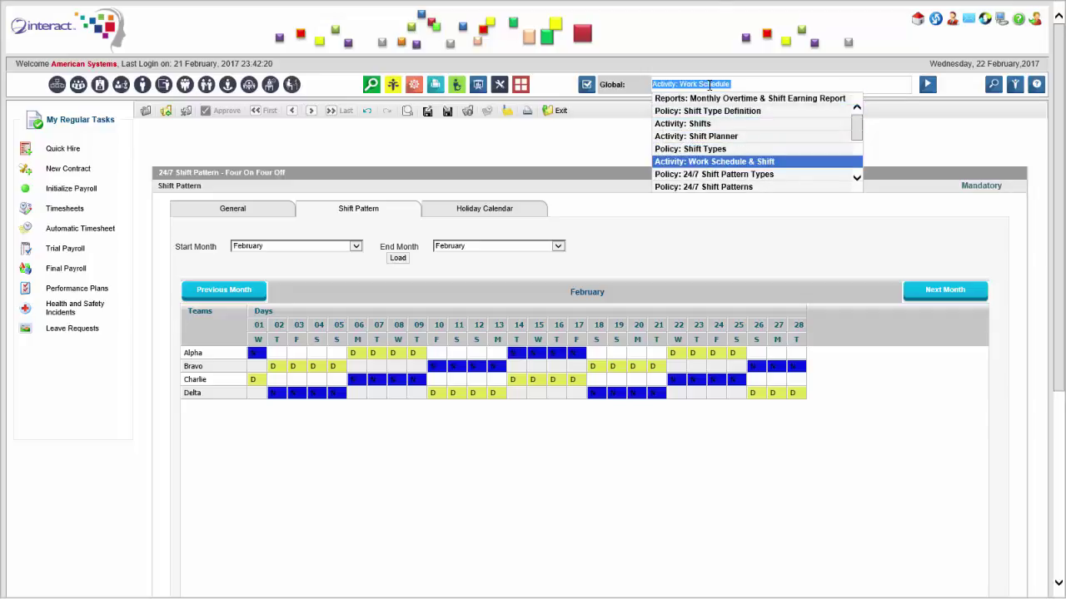
pyautogui.press('Return')
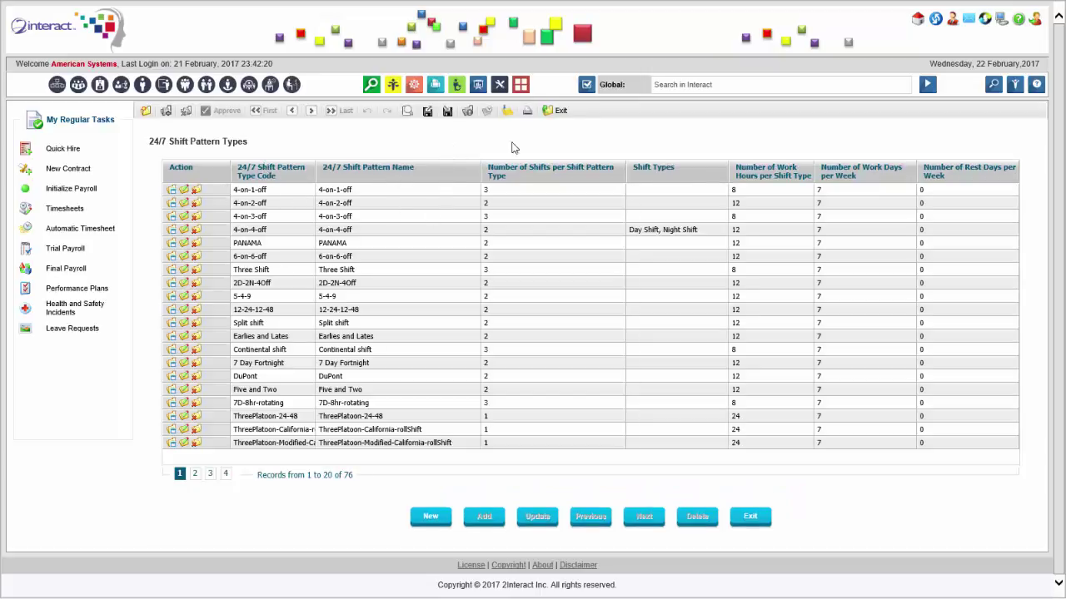
pyautogui.click(687, 82)
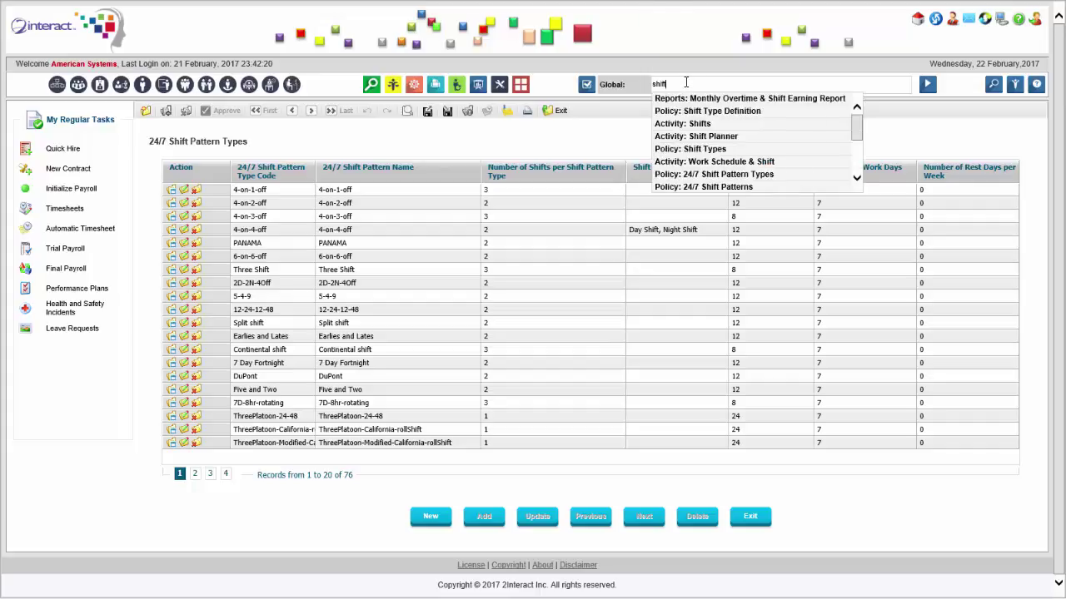
pyautogui.click(714, 124)
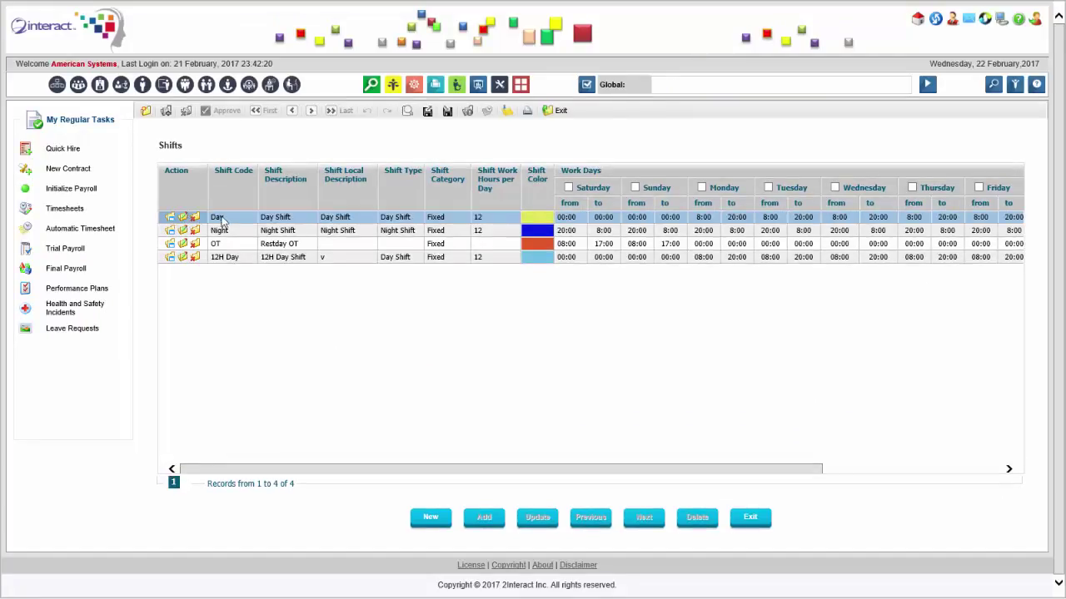
# Step: Review the Day shift's 8:00–20:00 details and Position Requirements tab, then return to General
pyautogui.click(226, 220)
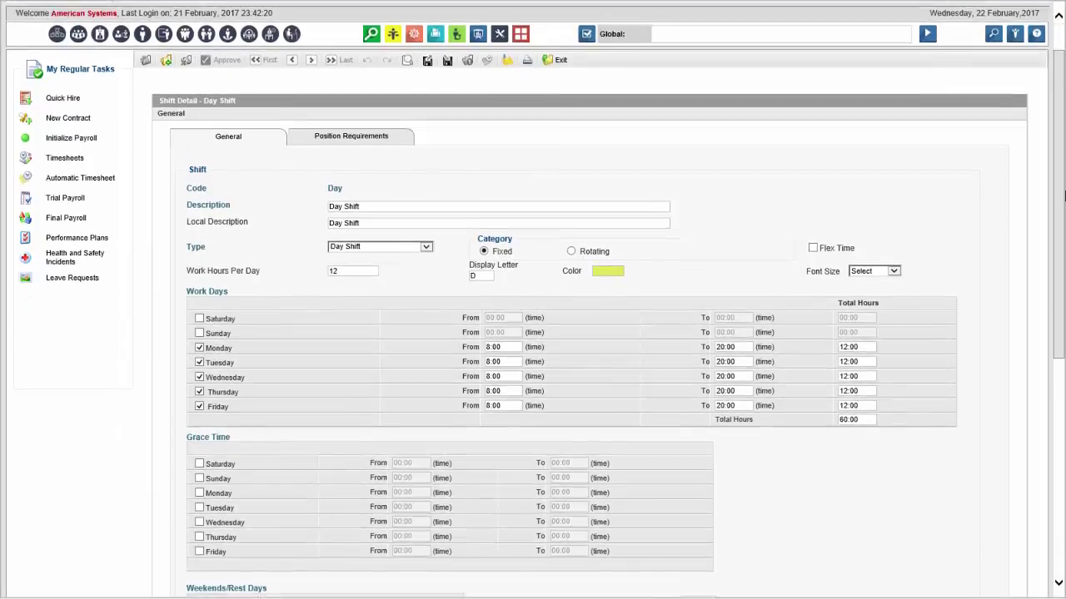
pyautogui.moveTo(1064, 169); pyautogui.dragTo(1064, 260)
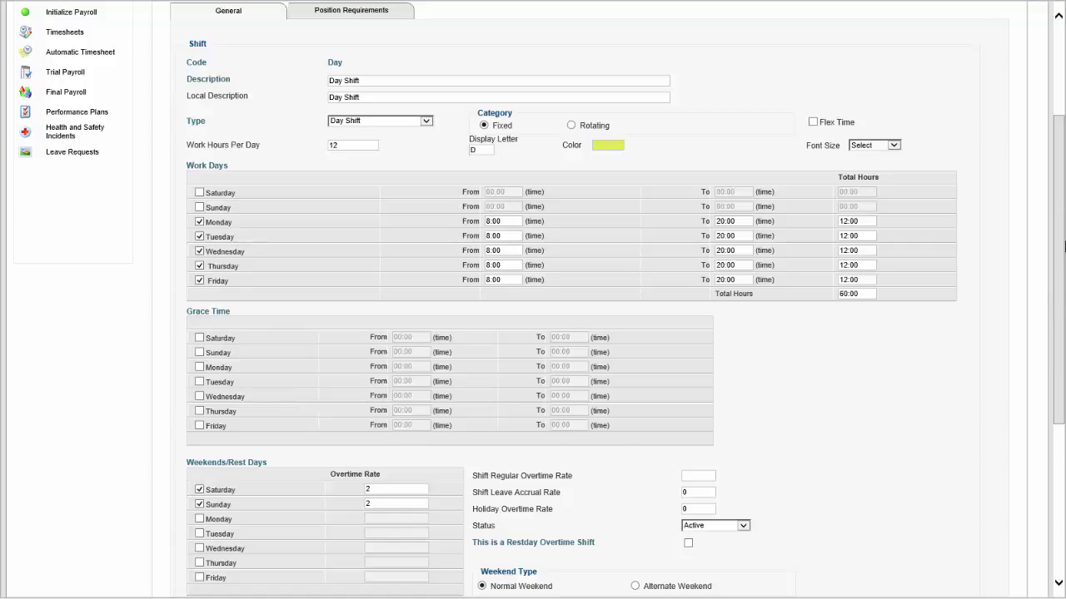
pyautogui.scroll(-3, 782, 419)
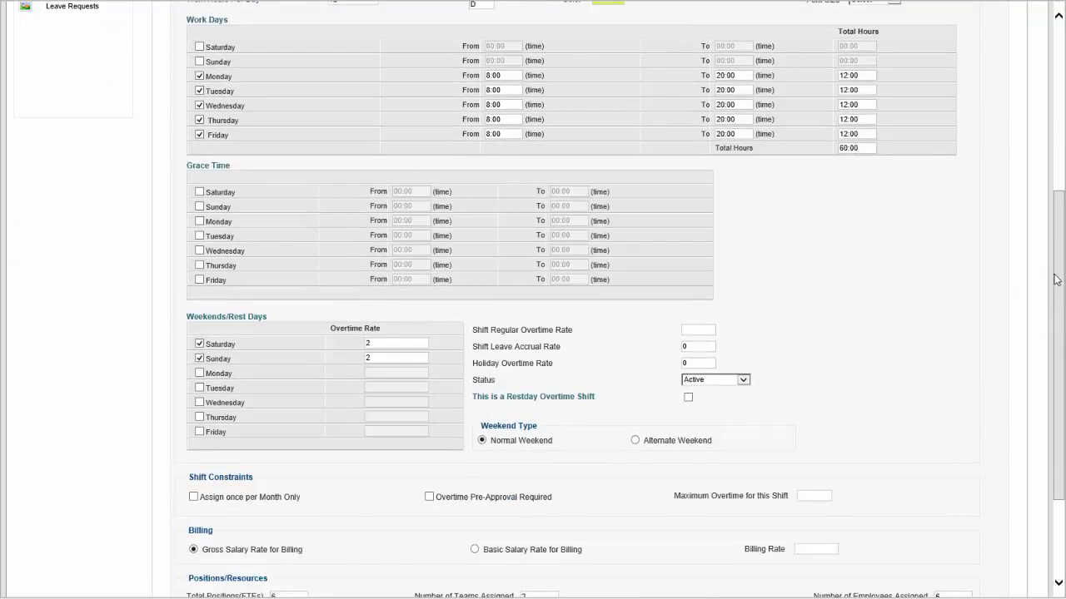
pyautogui.scroll(-3, 1056, 279)
pyautogui.scroll(10, 364, 246)
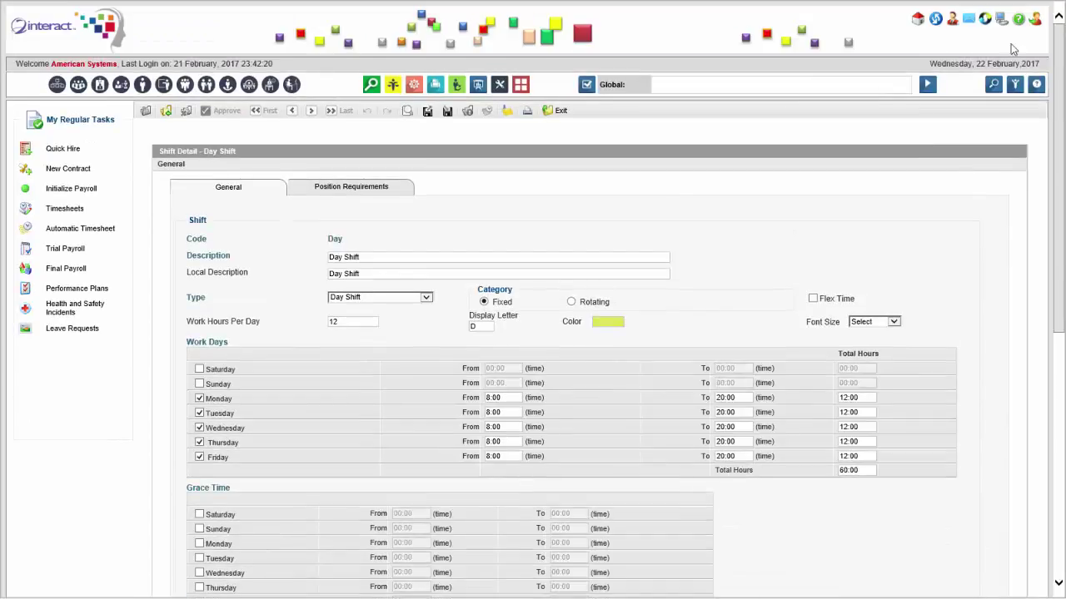
pyautogui.click(365, 192)
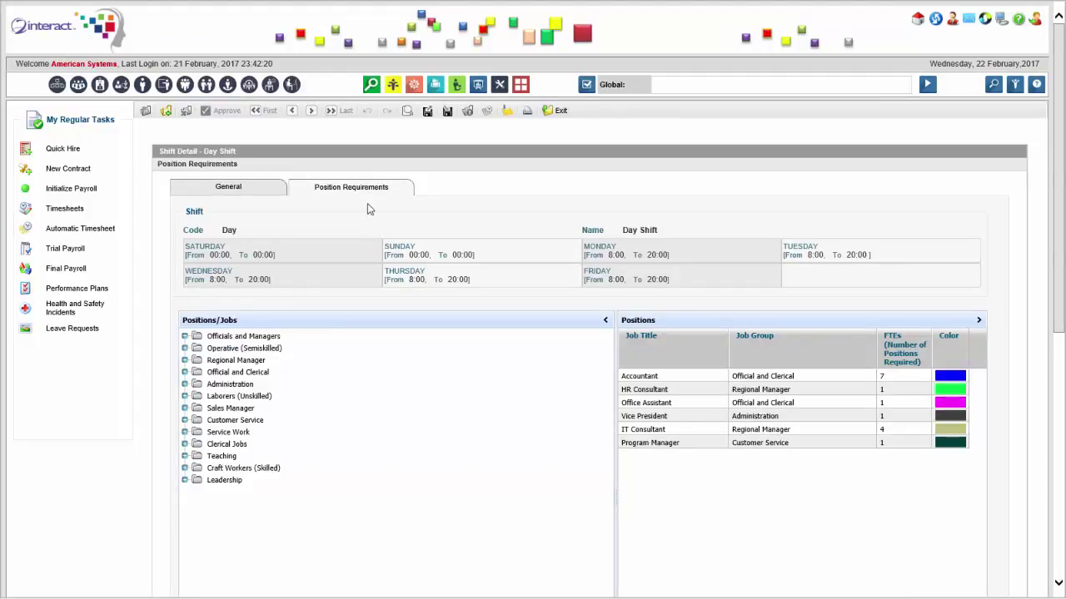
pyautogui.click(197, 191)
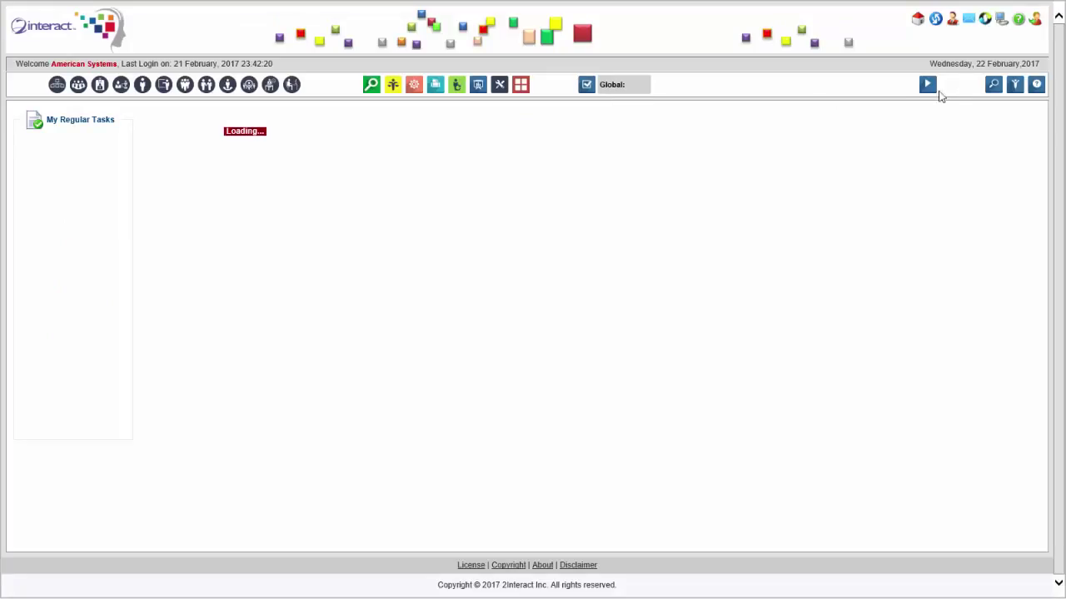
pyautogui.click(690, 85)
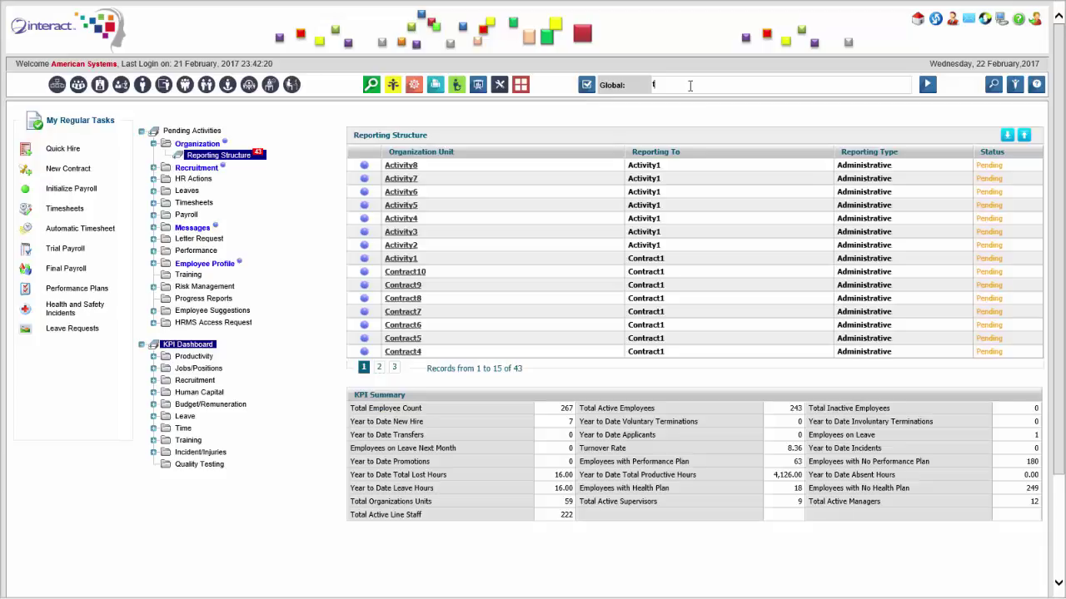
pyautogui.write('time clock')
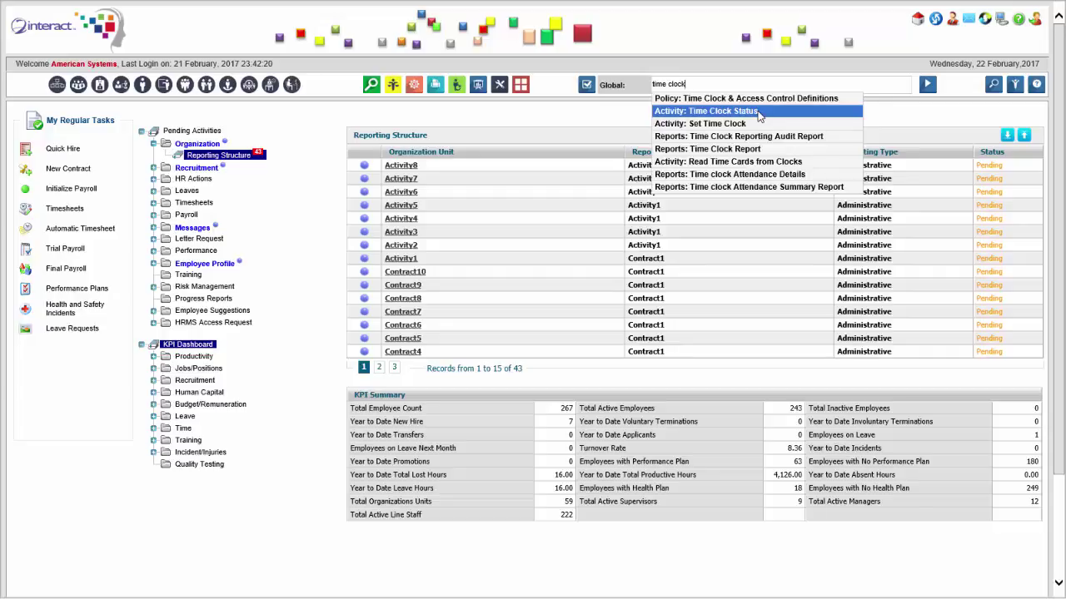
pyautogui.click(743, 55)
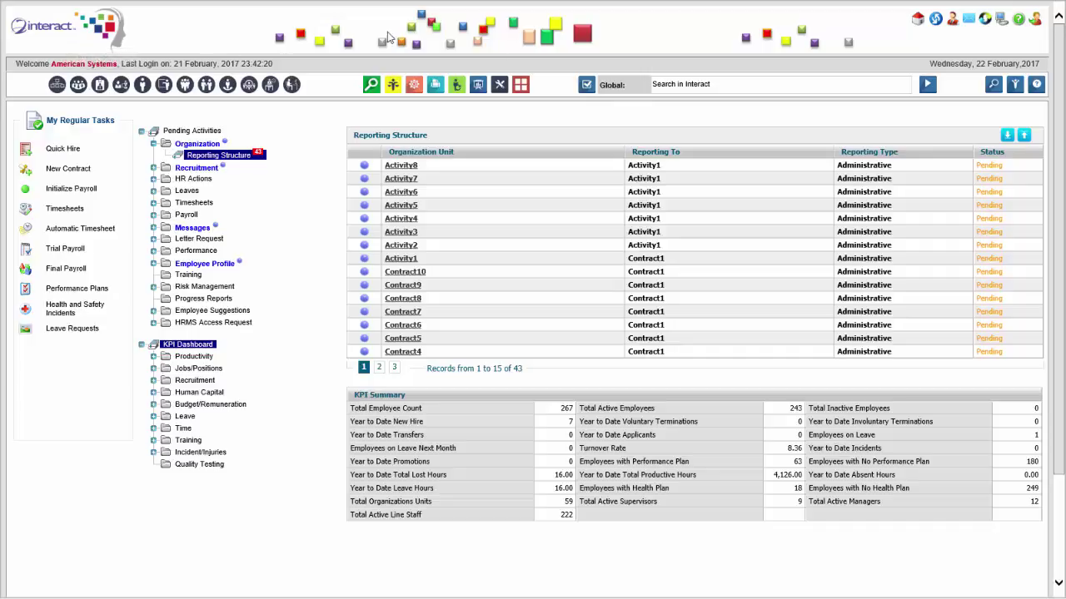
pyautogui.click(679, 84)
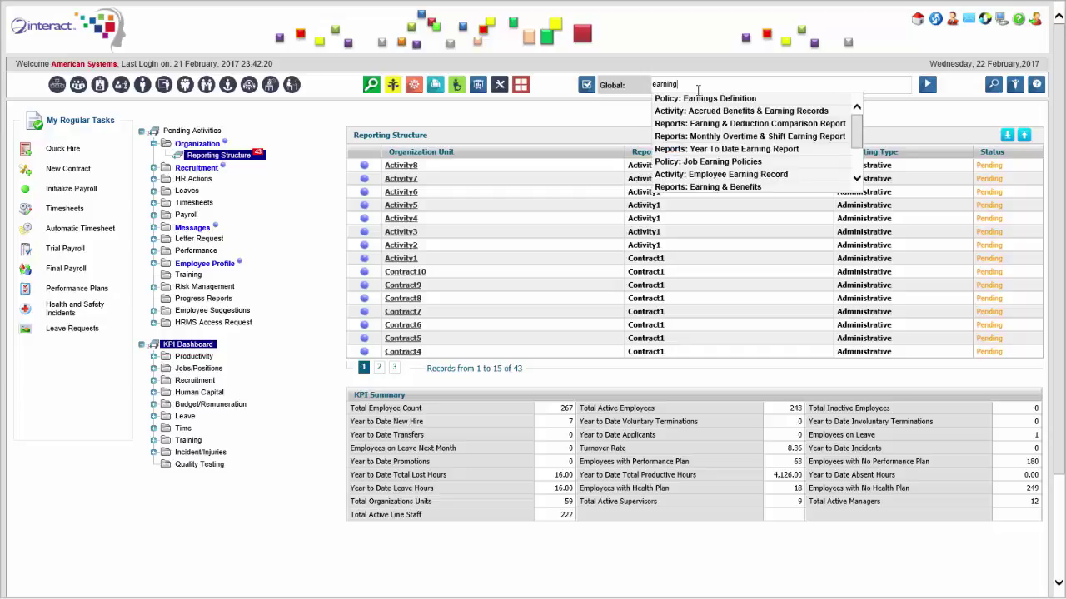
# Step: Open the Earnings Definition list from the global search suggestions
pyautogui.write('s')
pyautogui.click(760, 93)
pyautogui.click(927, 84)
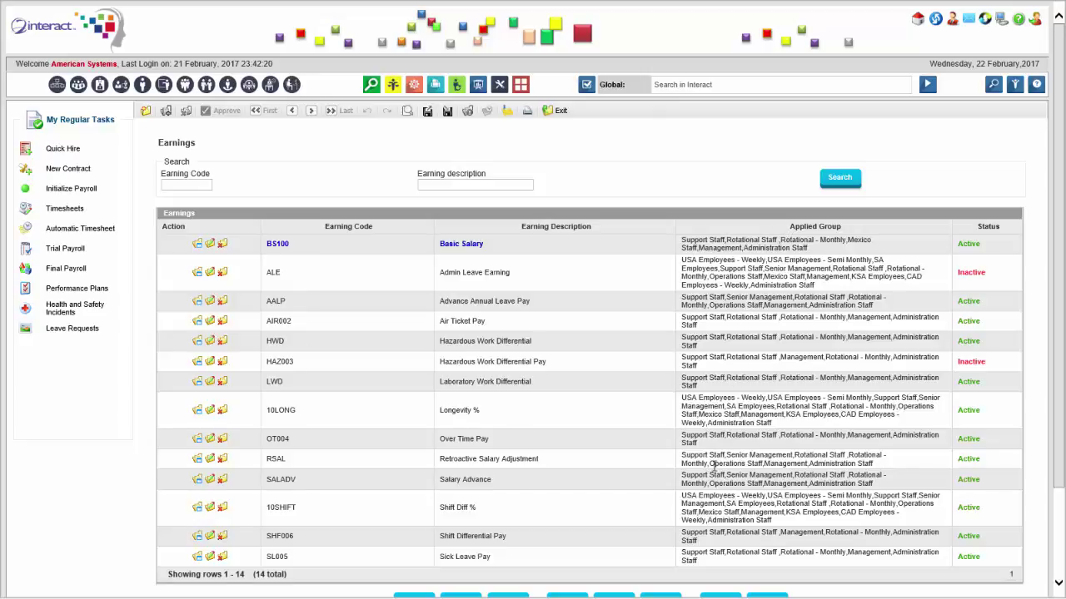
# Step: Search 'allowance' and choose Policy: Allowances Definition to reach the Food Allowance definition
pyautogui.click(704, 83)
pyautogui.write('allowance')
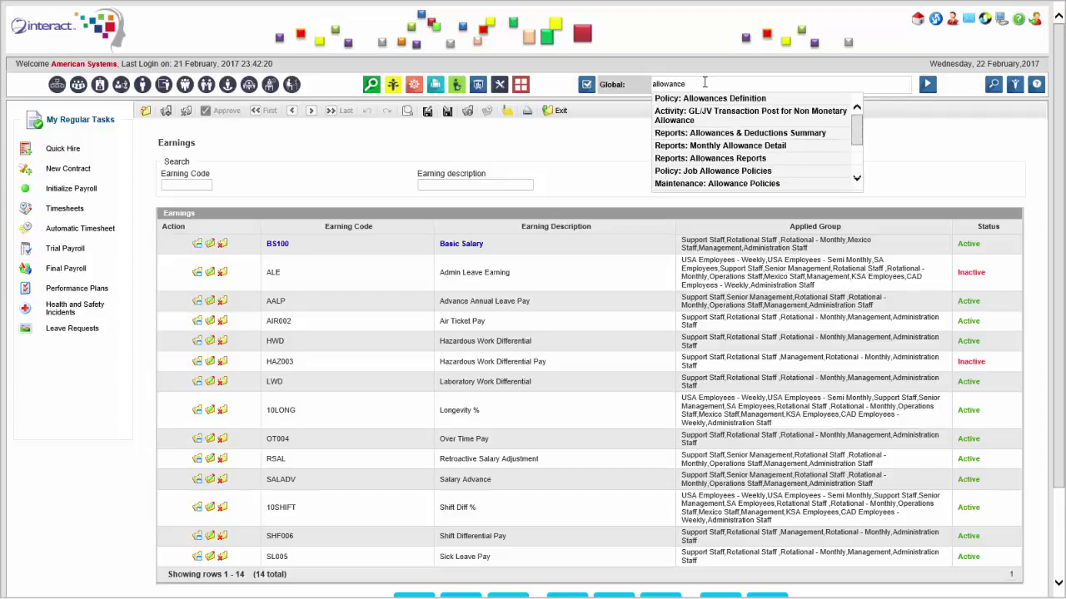
pyautogui.click(729, 99)
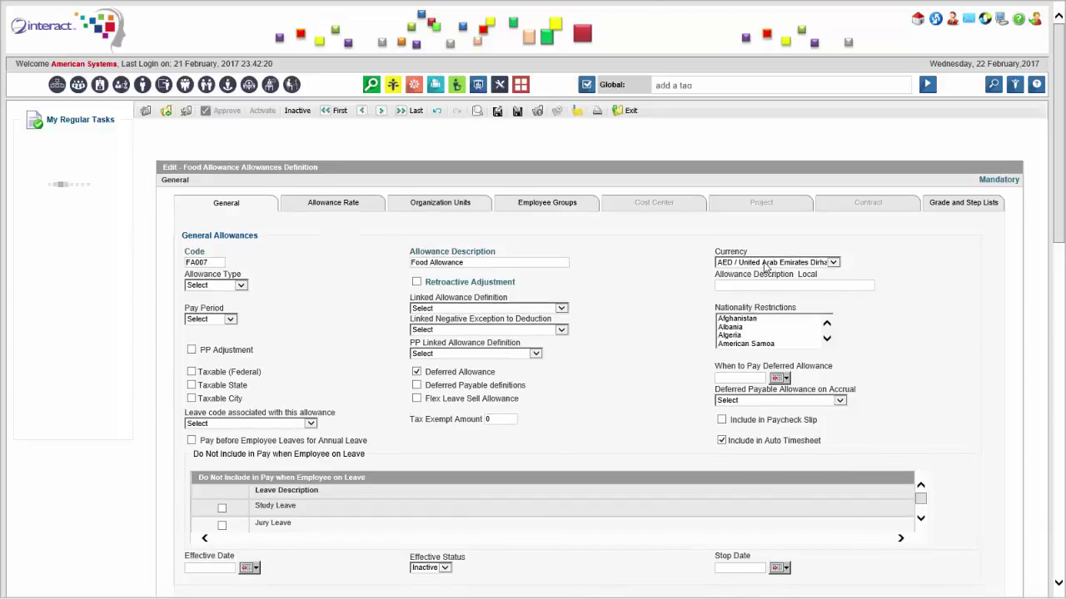
# Step: Set the Food Allowance currency to ZMK / Zambia Kwacha
pyautogui.click(767, 265)
pyautogui.moveTo(920, 293); pyautogui.dragTo(924, 503)
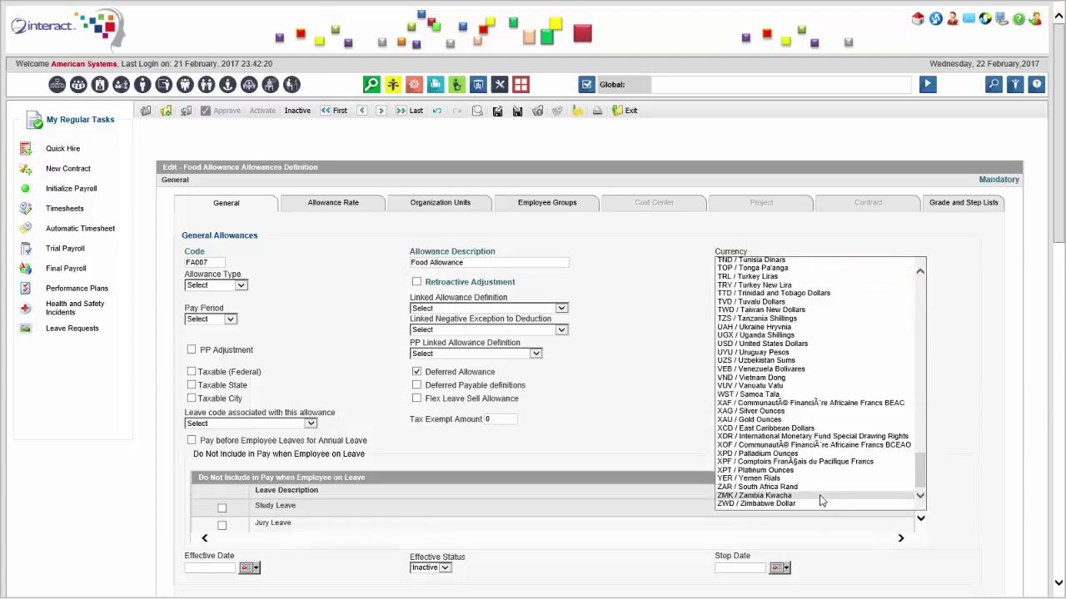
pyautogui.click(821, 496)
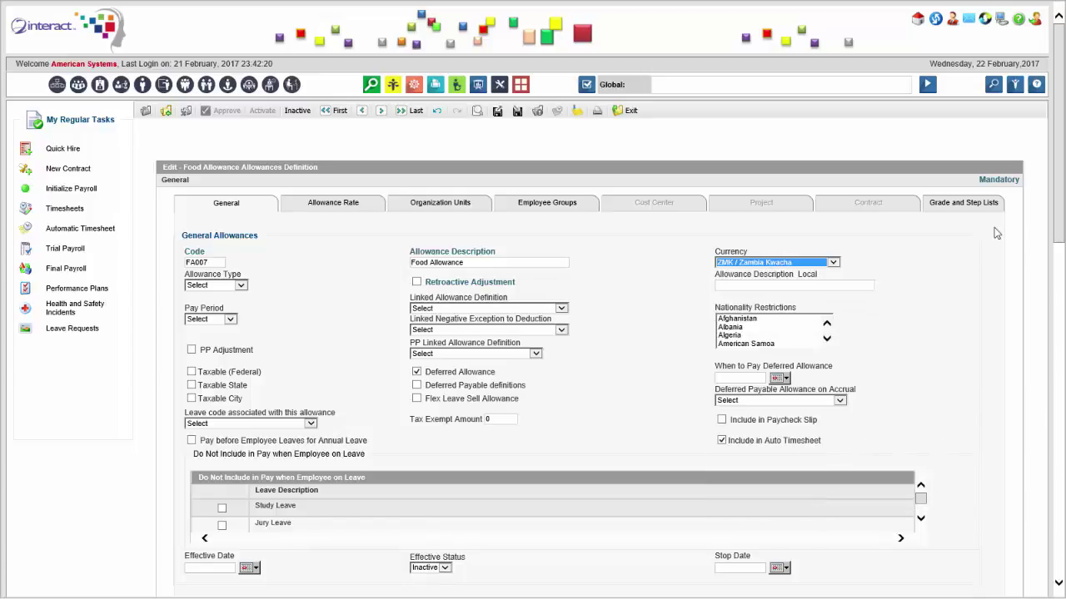
# Step: Tick Time Dependent / Actual Work Hours and select the 200 pay rate per unit value
pyautogui.moveTo(1062, 164); pyautogui.dragTo(1060, 193)
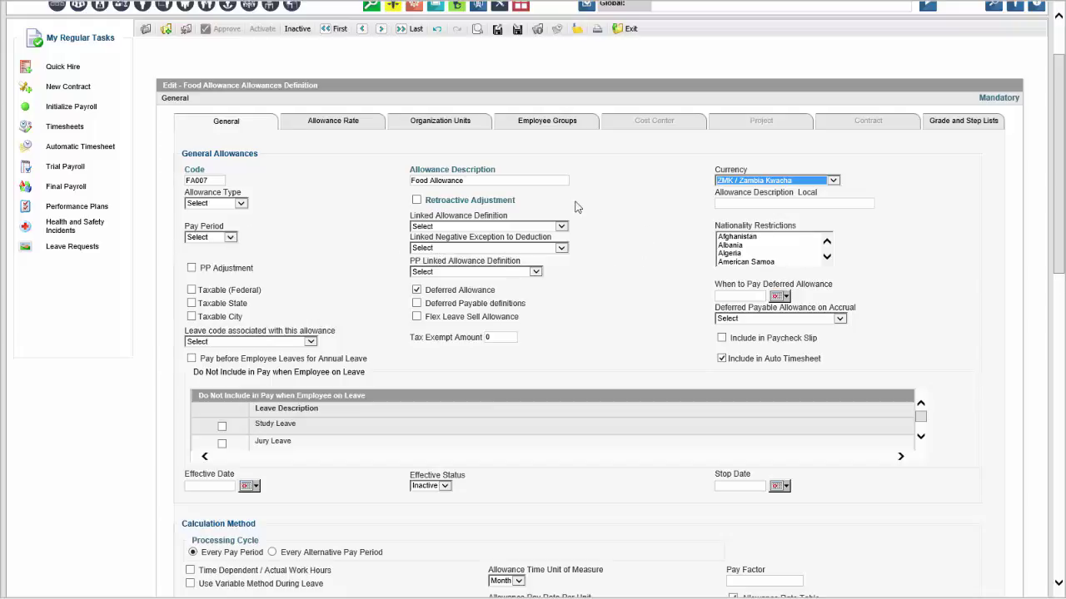
pyautogui.moveTo(1058, 216); pyautogui.dragTo(1054, 336)
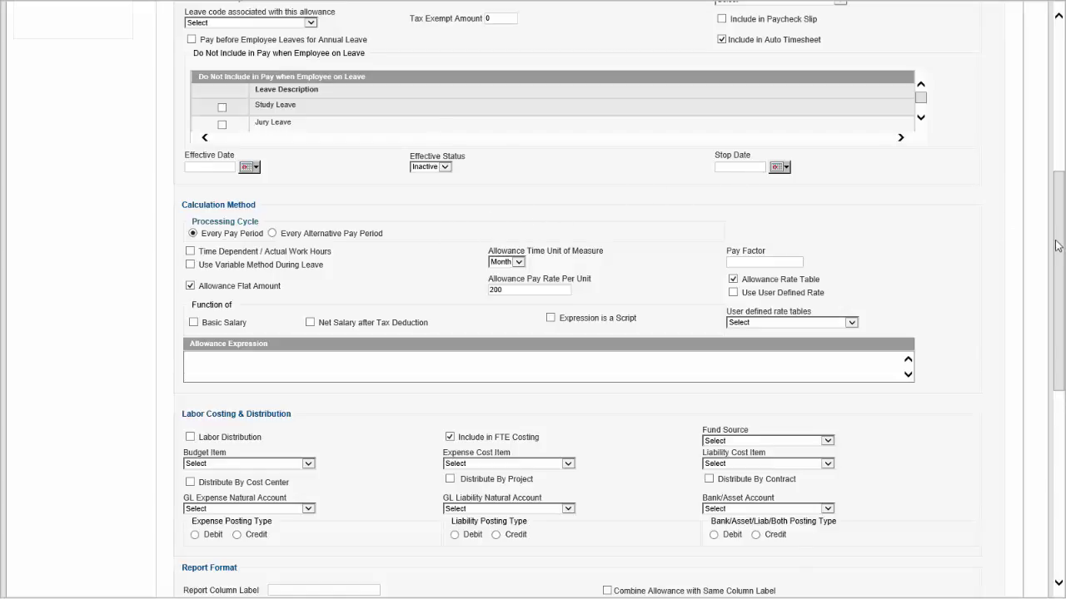
pyautogui.moveTo(1059, 247); pyautogui.dragTo(1063, 223)
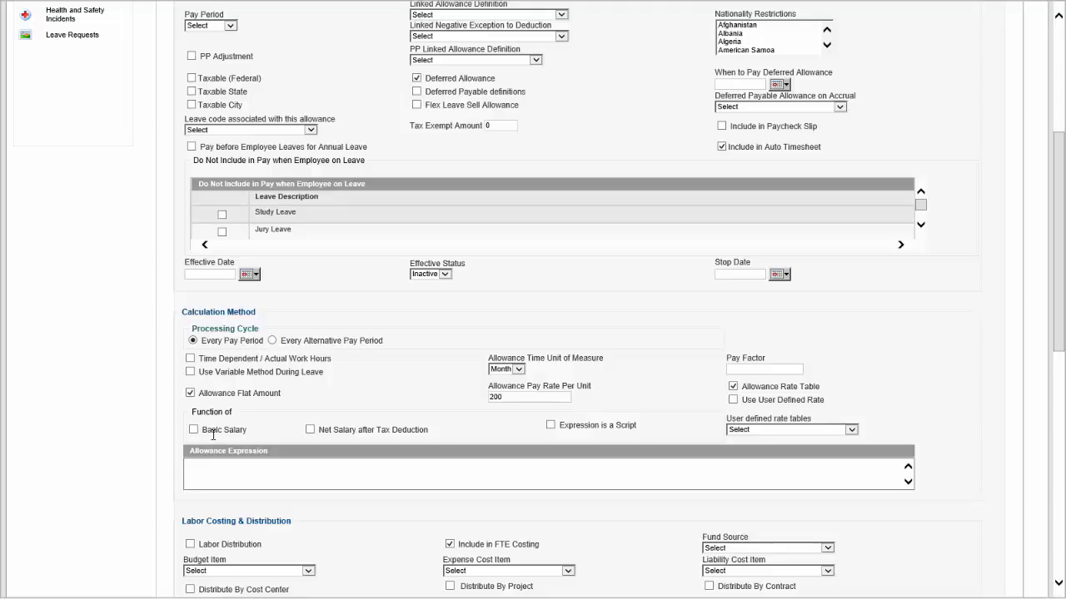
pyautogui.click(191, 358)
pyautogui.doubleClick(530, 397)
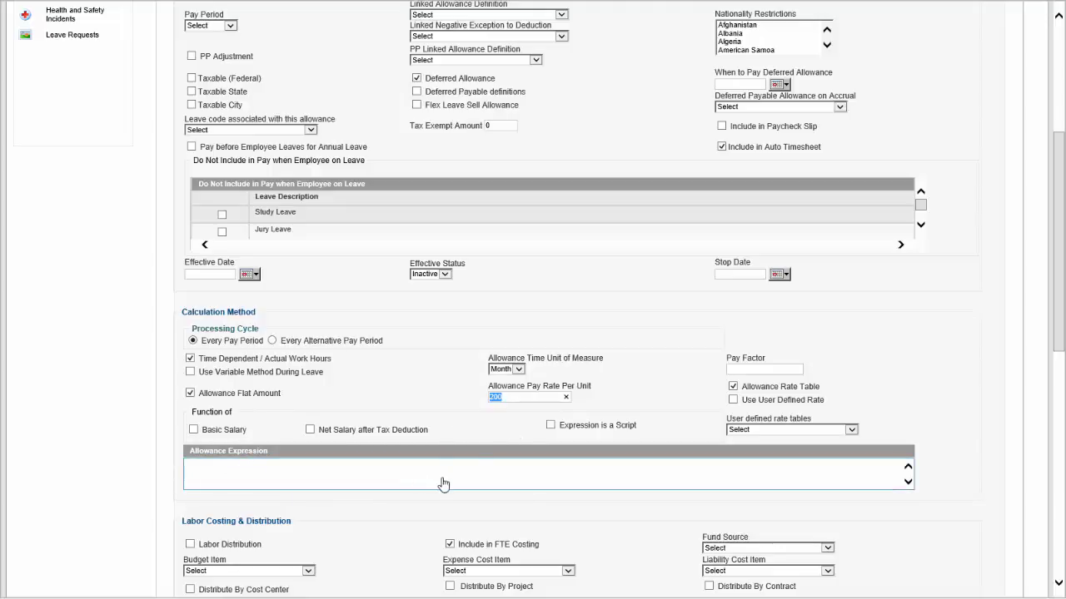
pyautogui.scroll(4, 510, 430)
pyautogui.click(682, 82)
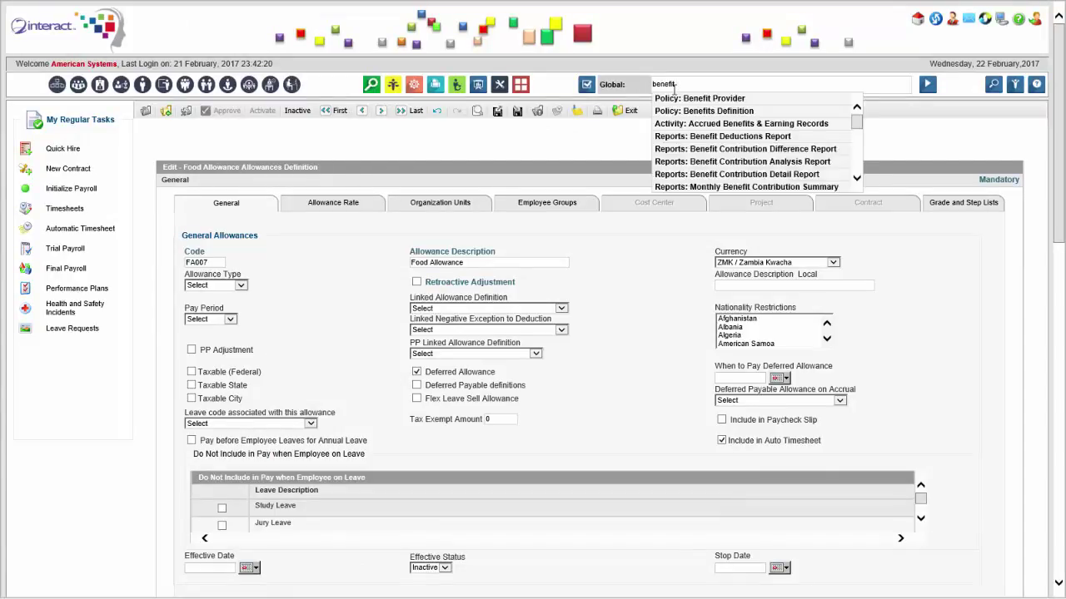
# Step: Open the QEOS End of Service Gratuity benefit from the Benefits Definition list
pyautogui.click(703, 111)
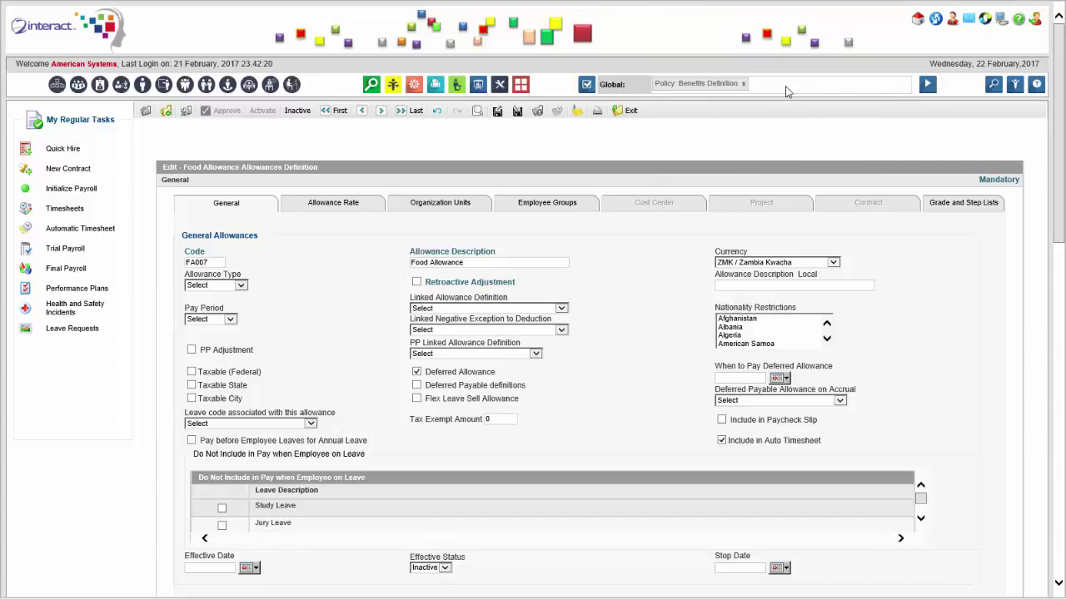
pyautogui.press('Return')
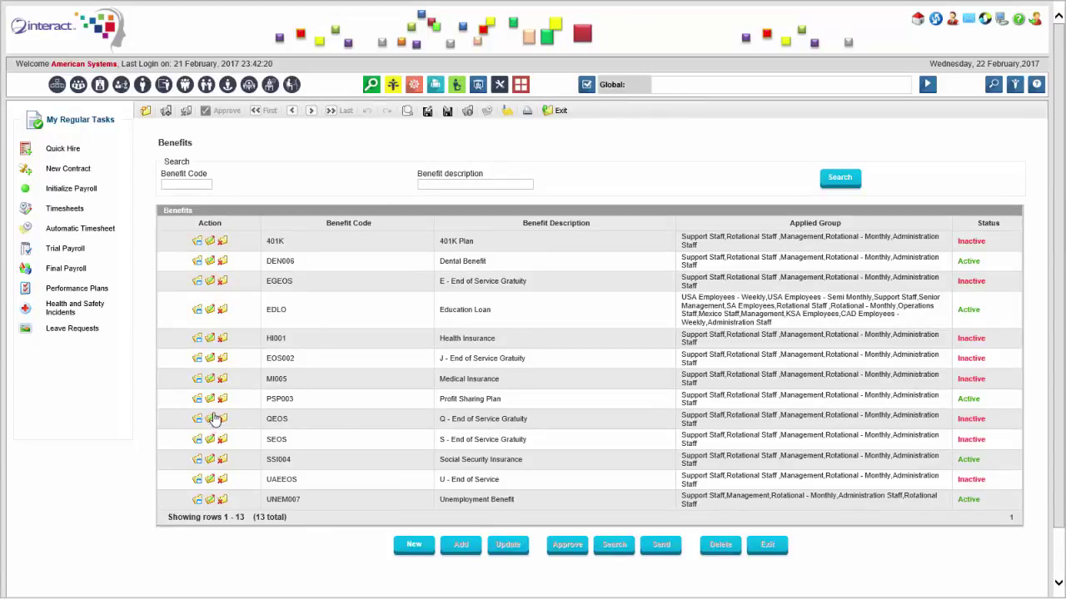
pyautogui.click(214, 405)
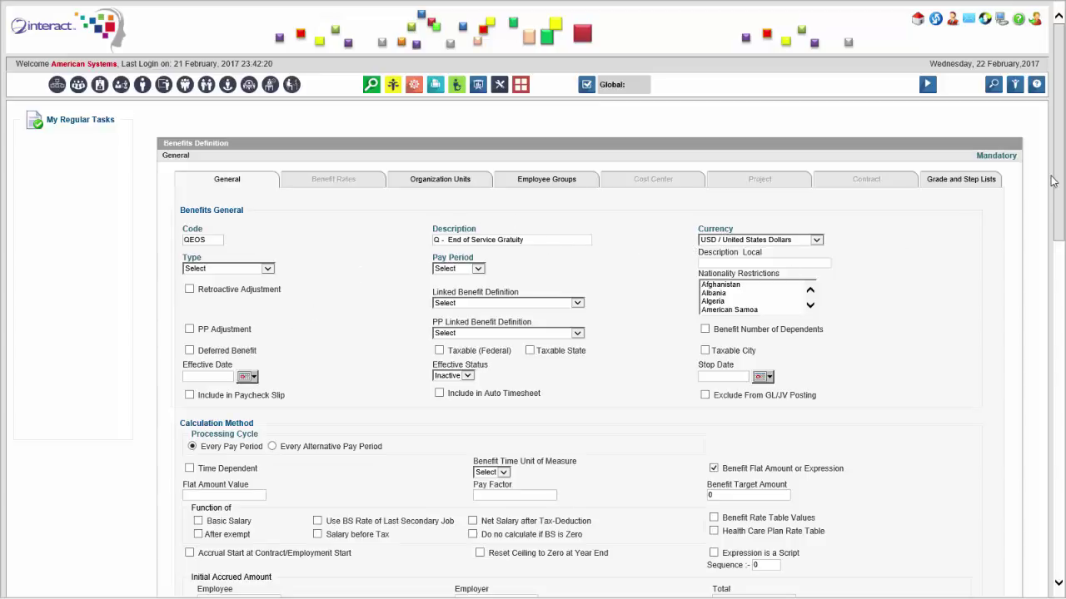
# Step: Inspect the QEOS benefit expression and its 100% employer contribution and accrual fields
pyautogui.scroll(-3, 1057, 249)
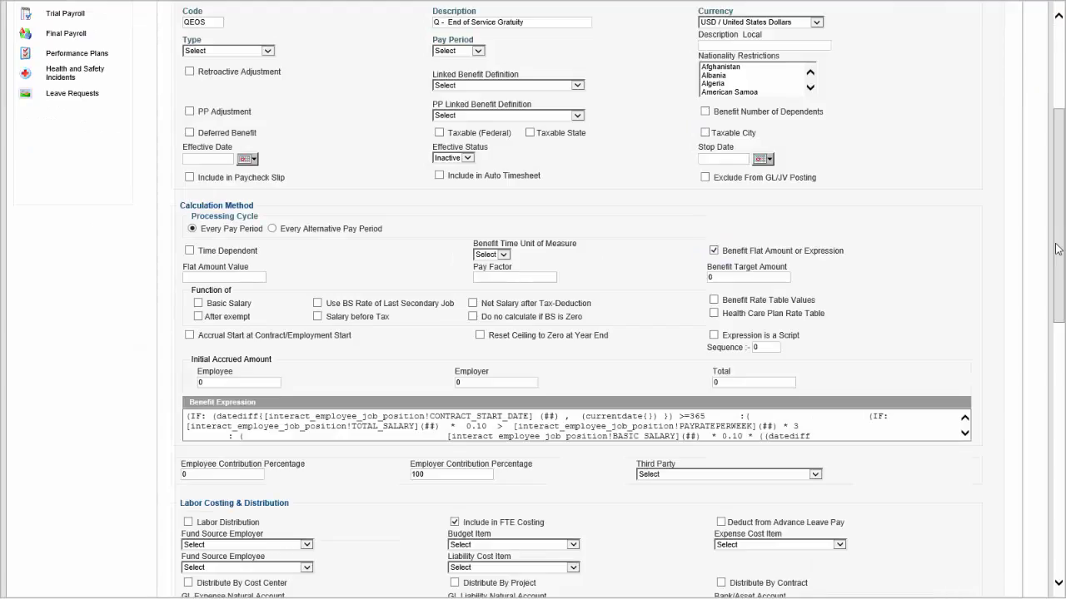
pyautogui.doubleClick(612, 414)
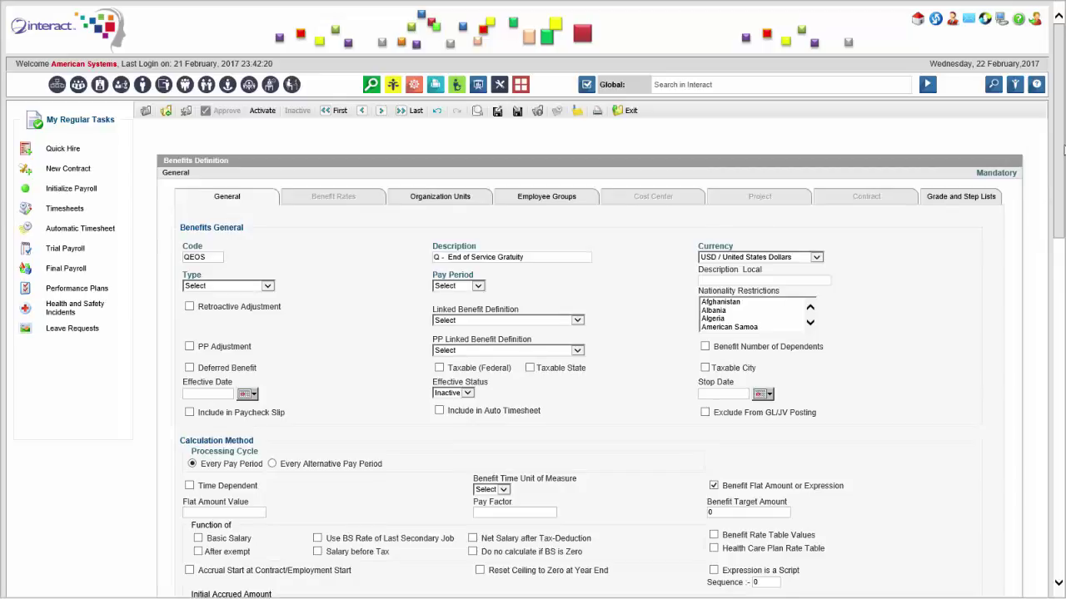
pyautogui.moveTo(1061, 165); pyautogui.dragTo(1061, 209)
pyautogui.scroll(-3, 1060, 209)
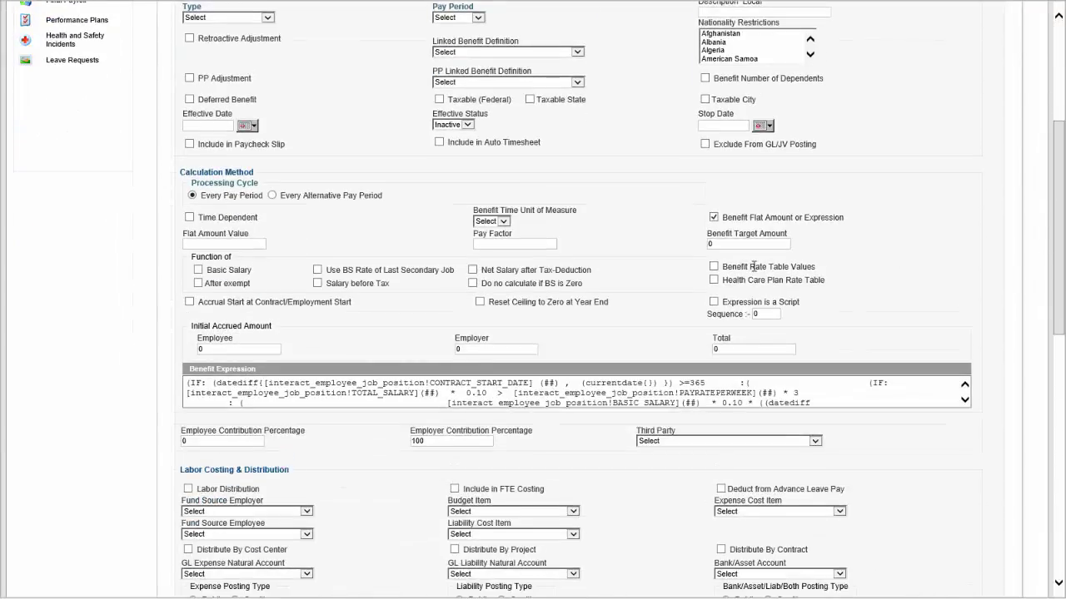
pyautogui.scroll(3, 351, 194)
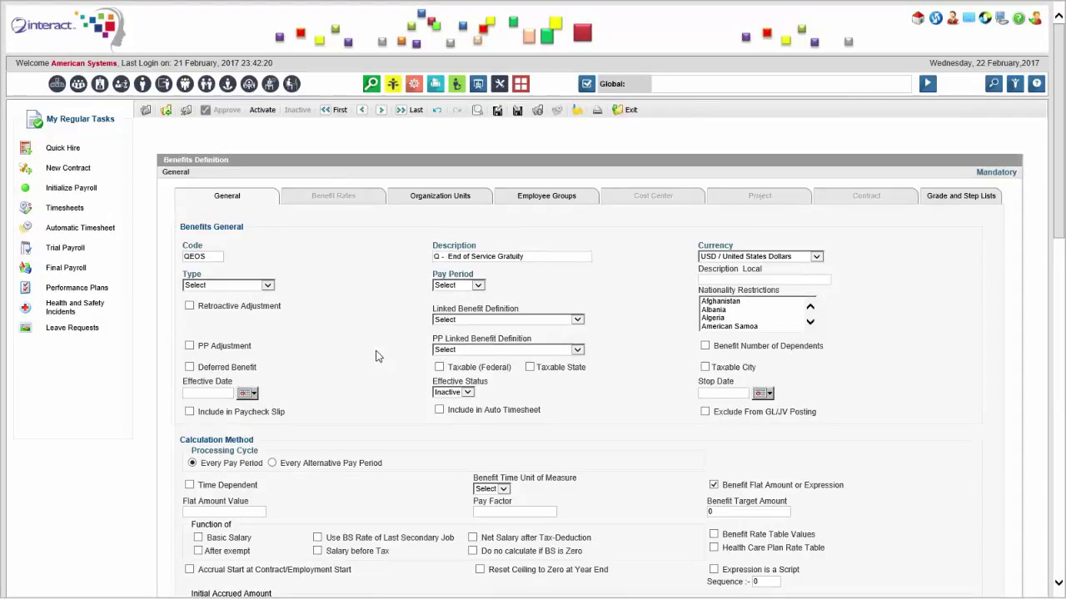
pyautogui.moveTo(1060, 156); pyautogui.dragTo(1047, 284)
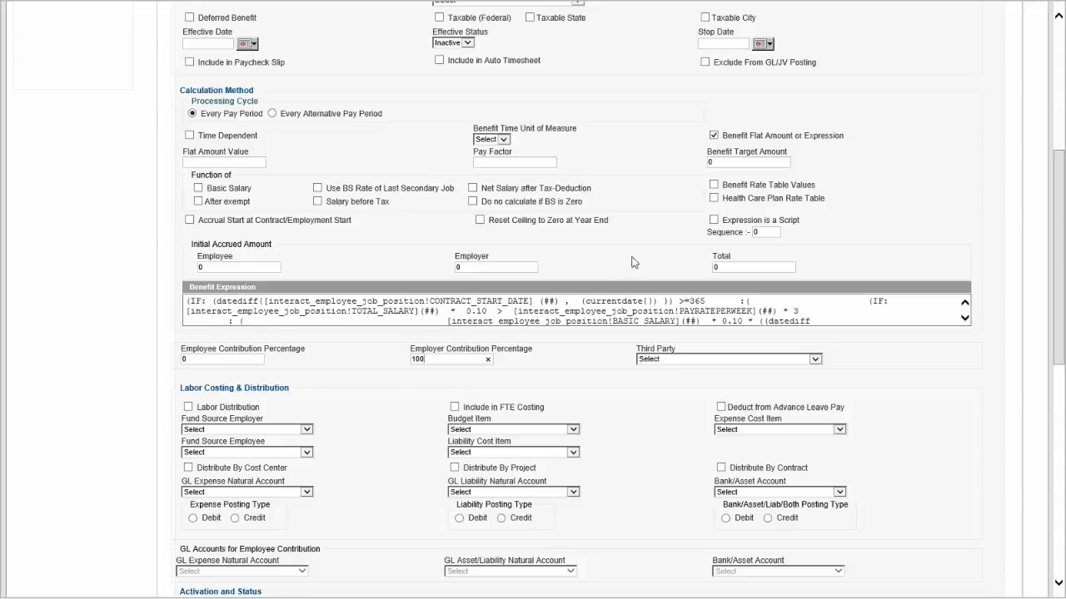
pyautogui.scroll(2, 641, 246)
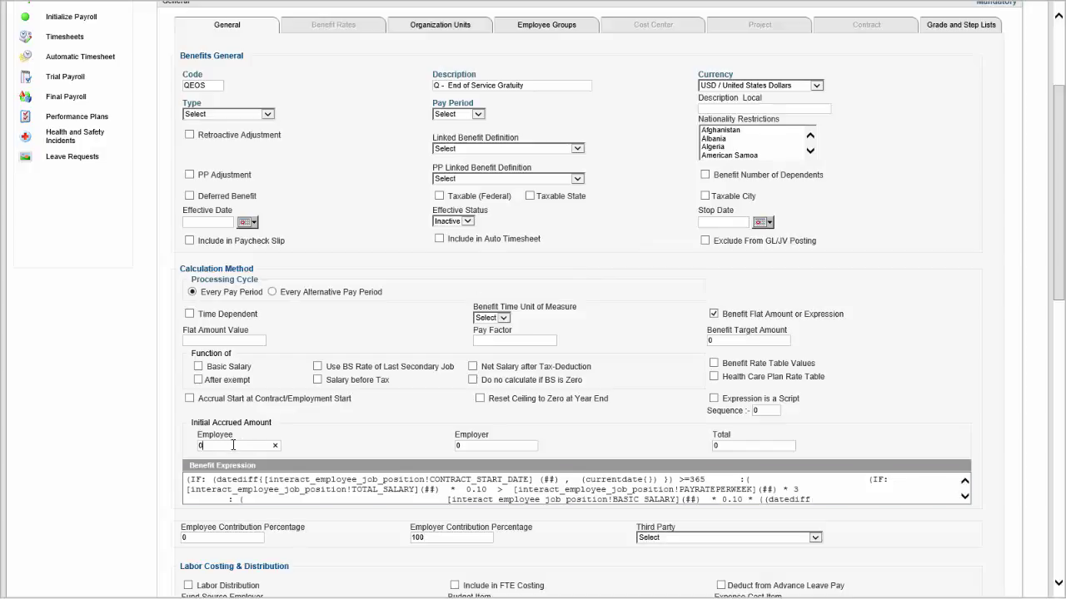
pyautogui.click(510, 446)
pyautogui.scroll(-1, 571, 440)
pyautogui.scroll(2, 582, 217)
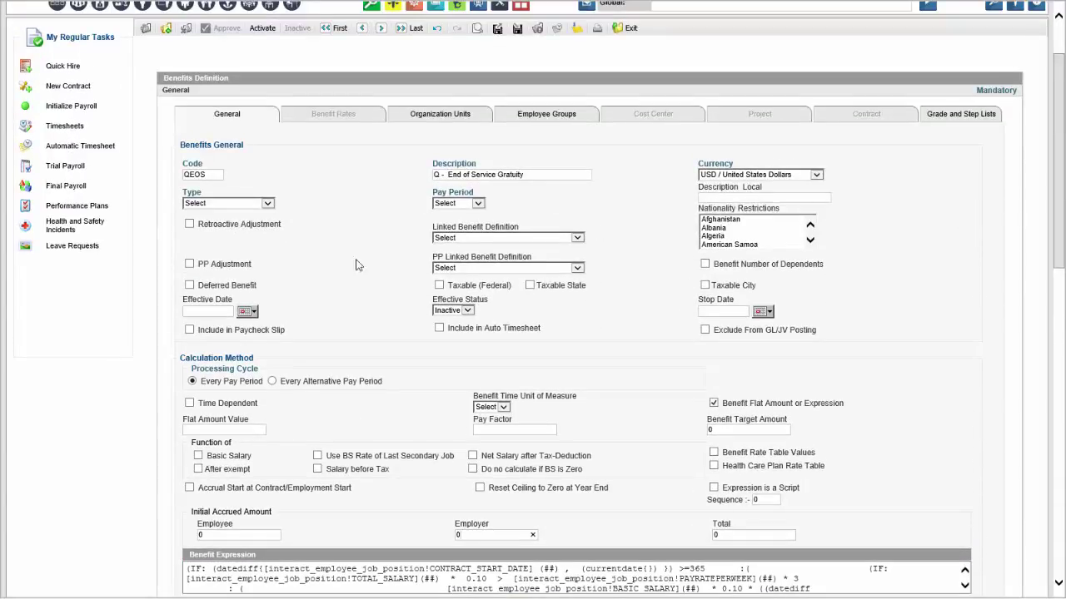
pyautogui.scroll(-1, 337, 583)
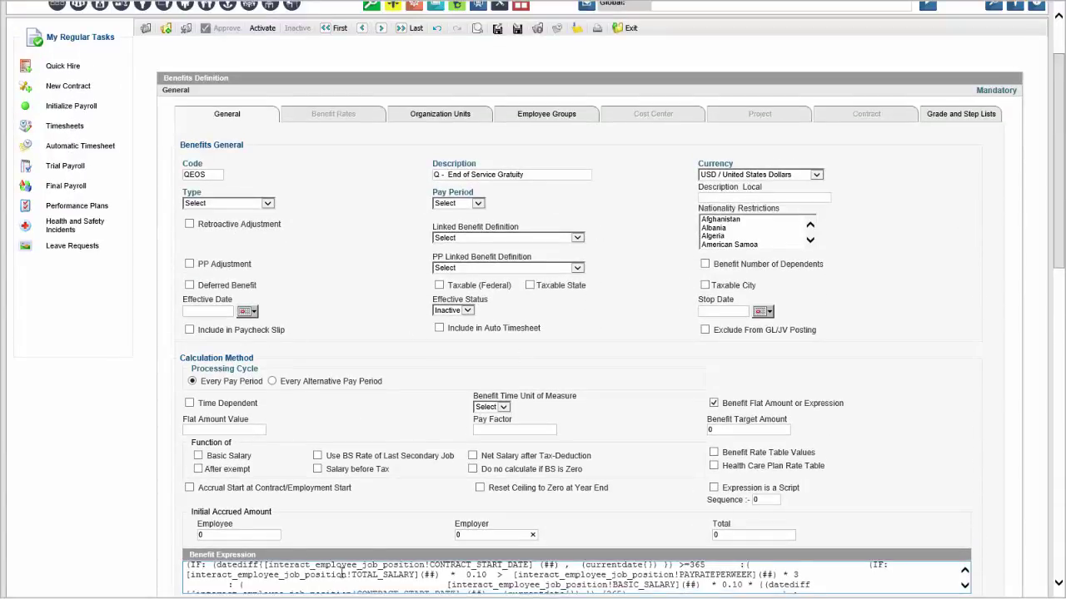
# Step: Review the benefit's Organization Units, Employee Groups, Grade and Step Lists and General tabs, then return home
pyautogui.click(450, 119)
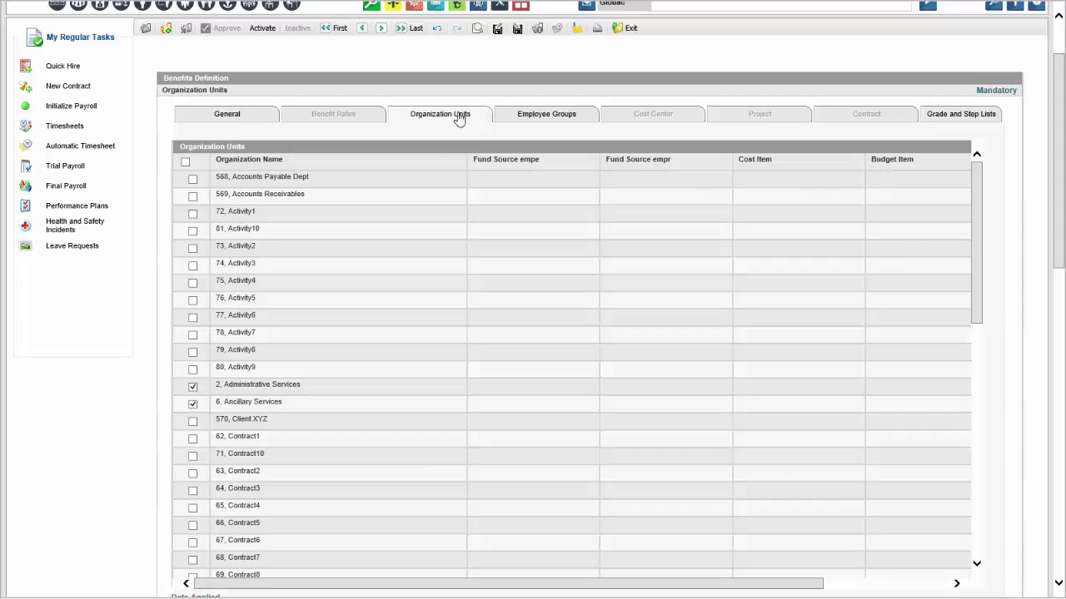
pyautogui.click(540, 121)
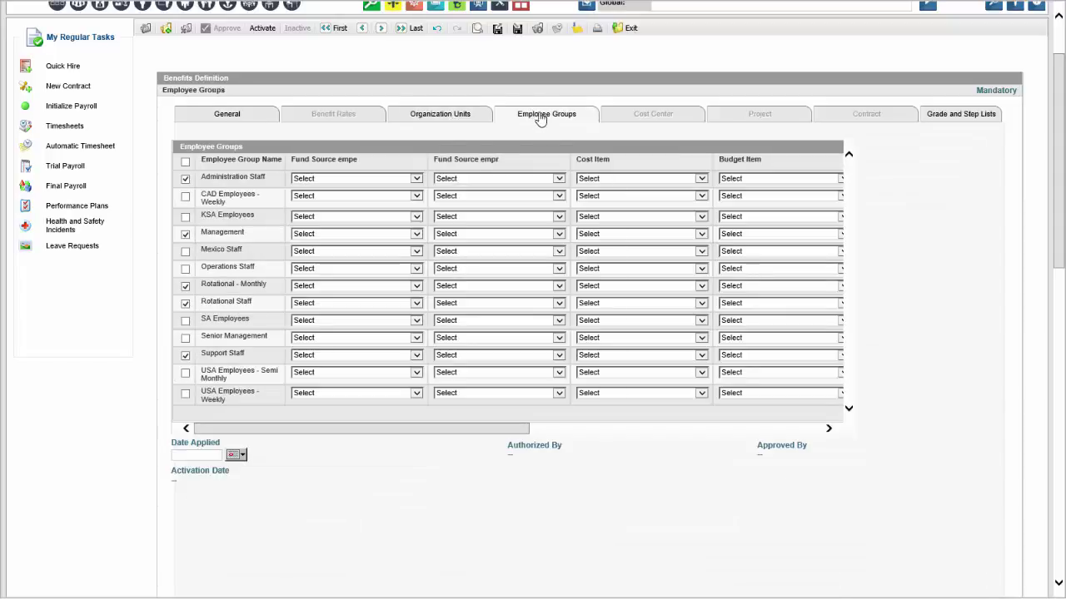
pyautogui.click(930, 124)
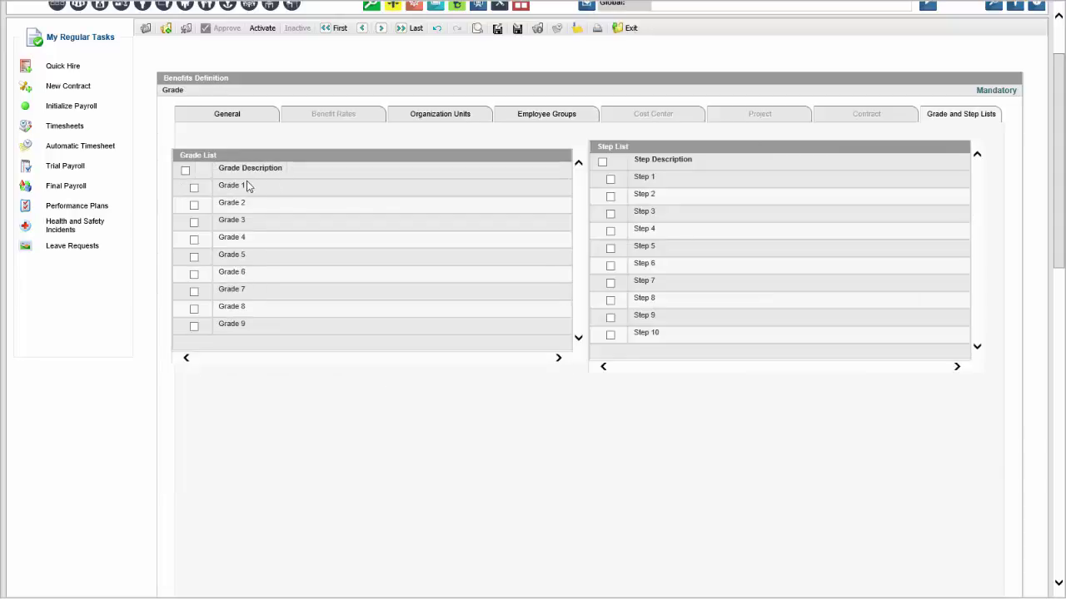
pyautogui.click(234, 123)
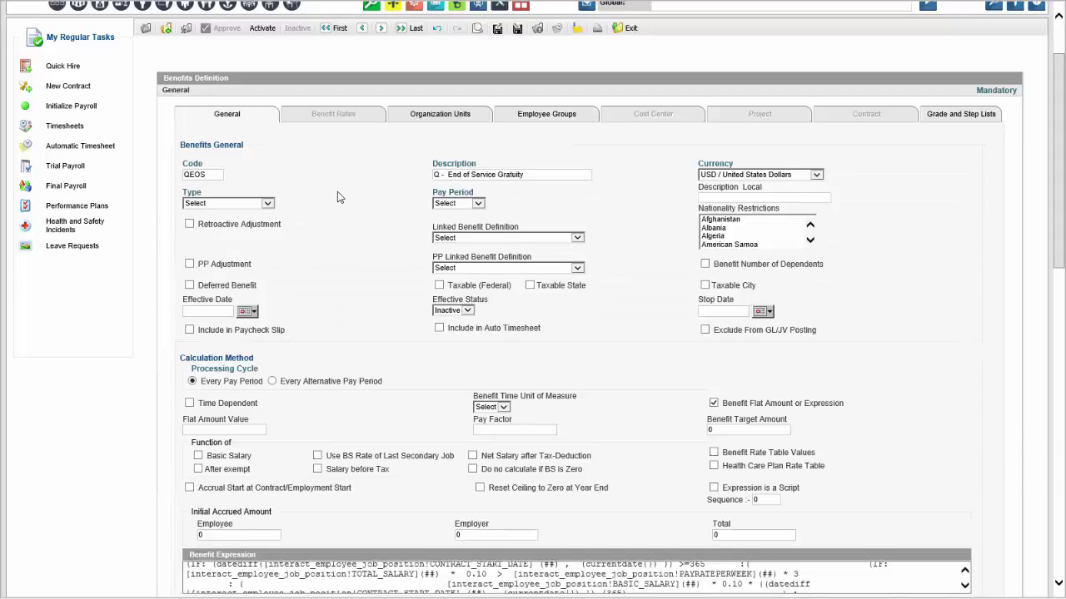
pyautogui.scroll(1, 337, 196)
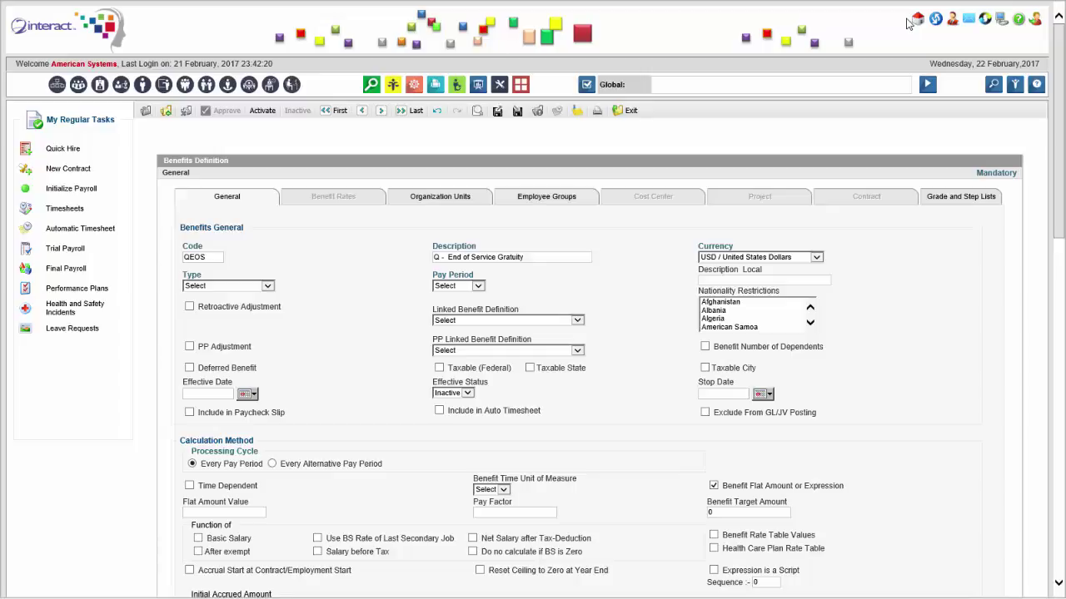
pyautogui.click(910, 21)
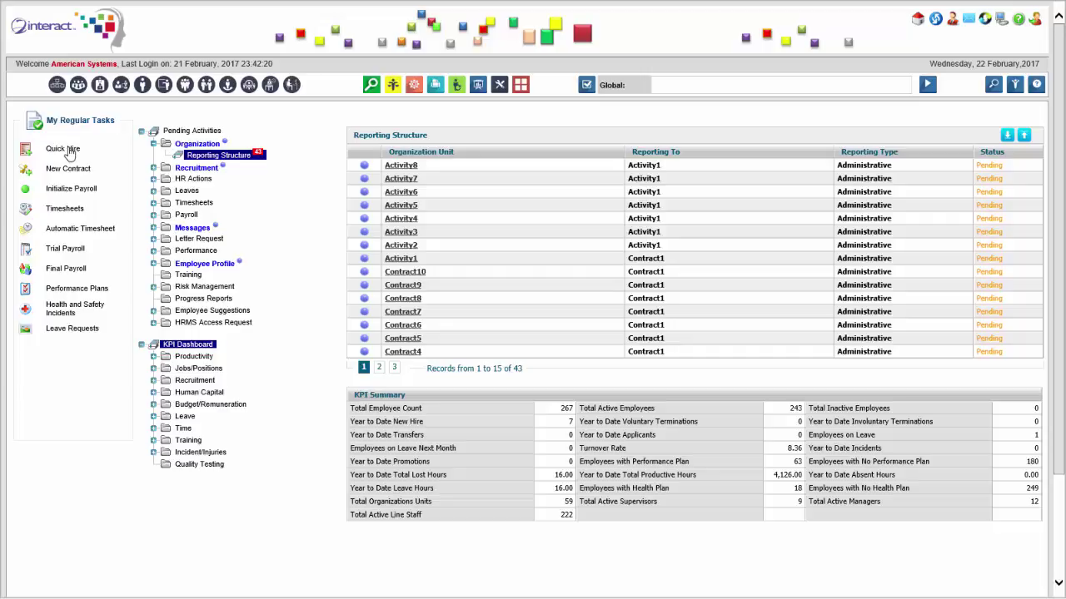
# Step: Start a Quick Hire and enter the new employee's first and last name
pyautogui.click(70, 154)
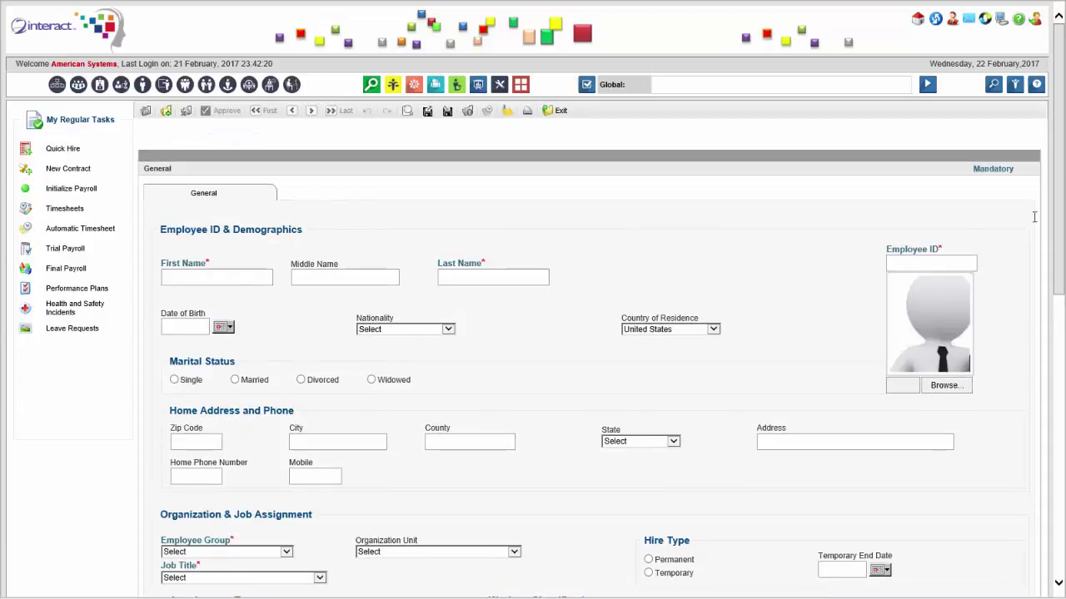
pyautogui.scroll(-3, 983, 211)
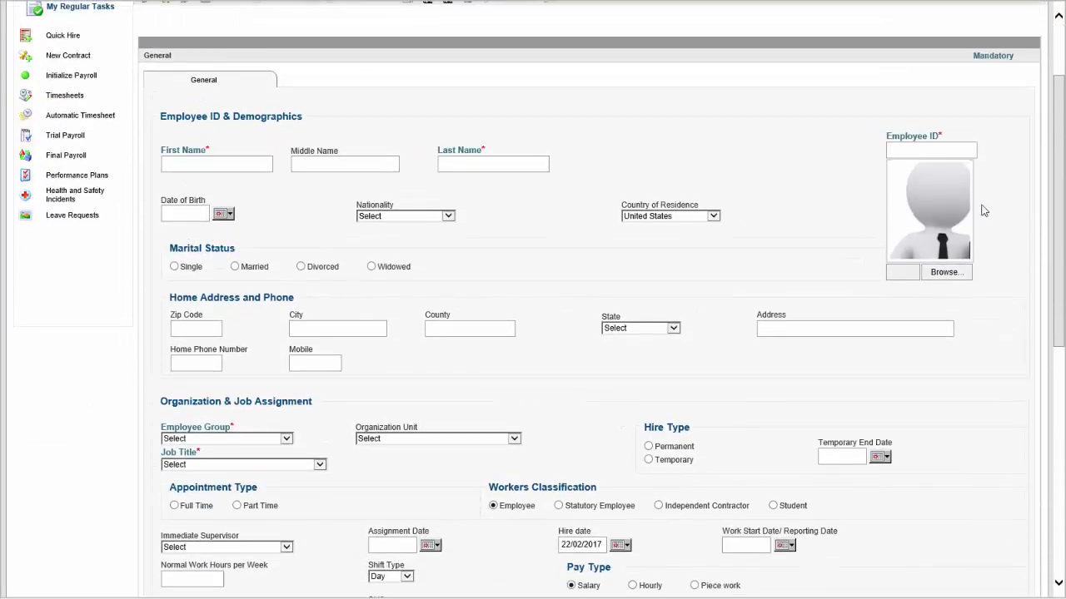
pyautogui.click(204, 163)
pyautogui.press('Tab')
pyautogui.press('Tab')
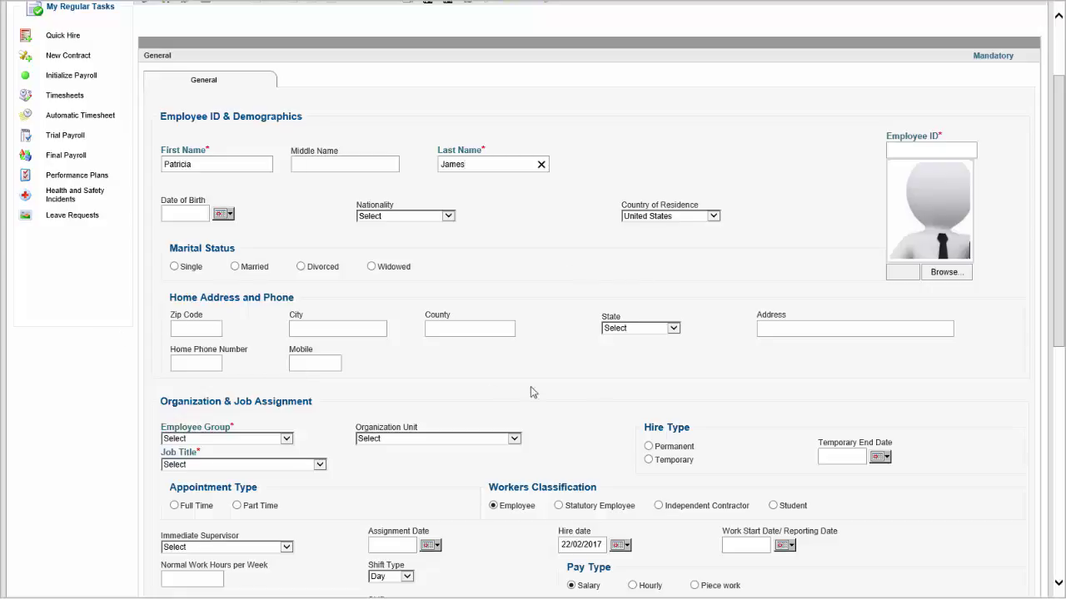
pyautogui.scroll(-3, 1061, 188)
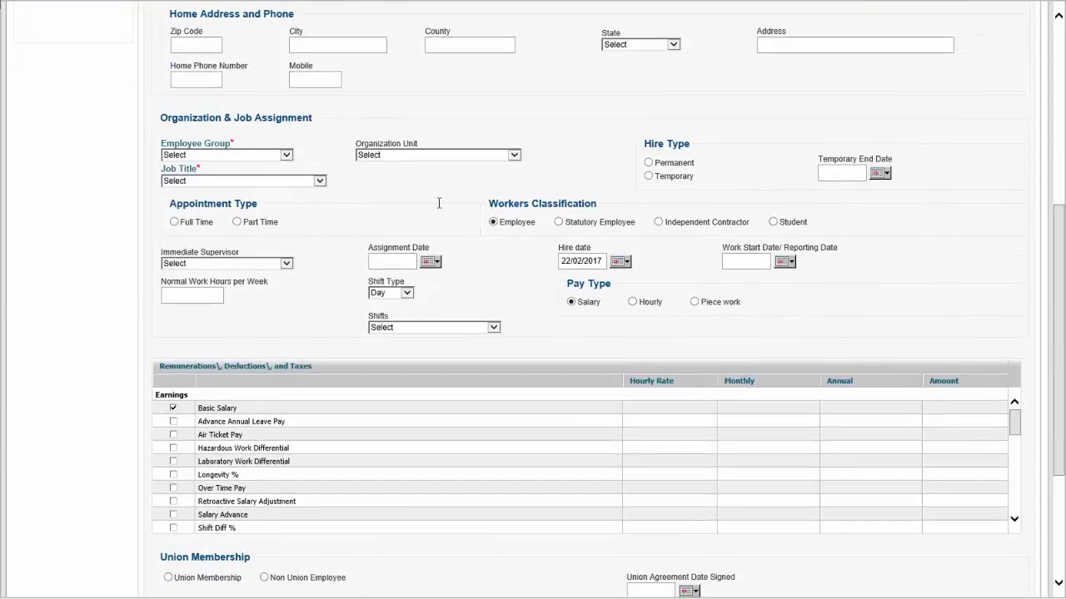
# Step: Assign Support Staff, Accounts Payable Dept, Accountant title, Full Time and an immediate supervisor
pyautogui.click(287, 155)
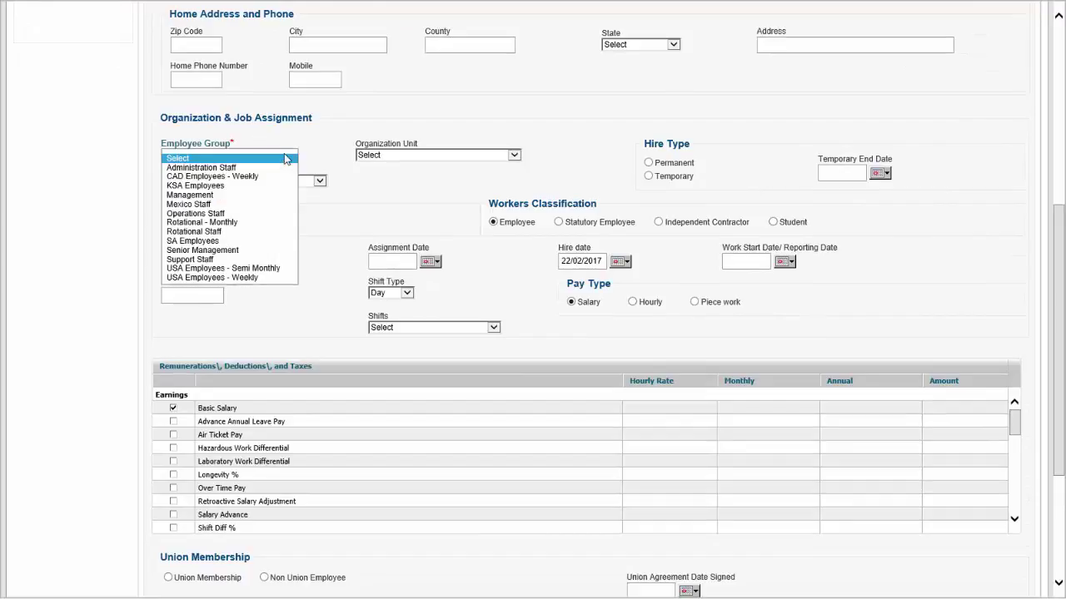
pyautogui.click(252, 263)
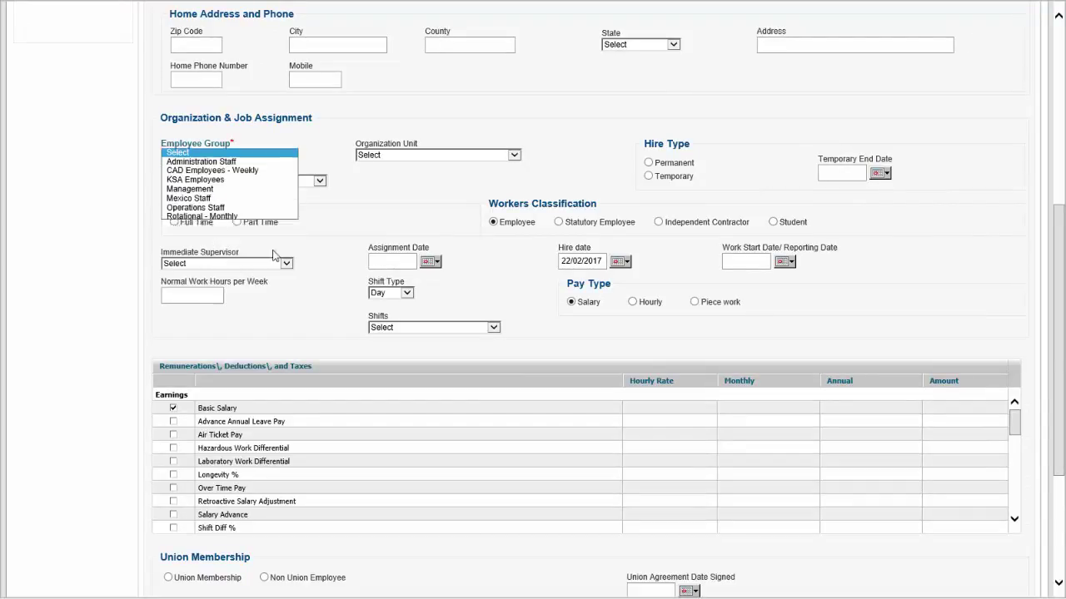
pyautogui.click(510, 157)
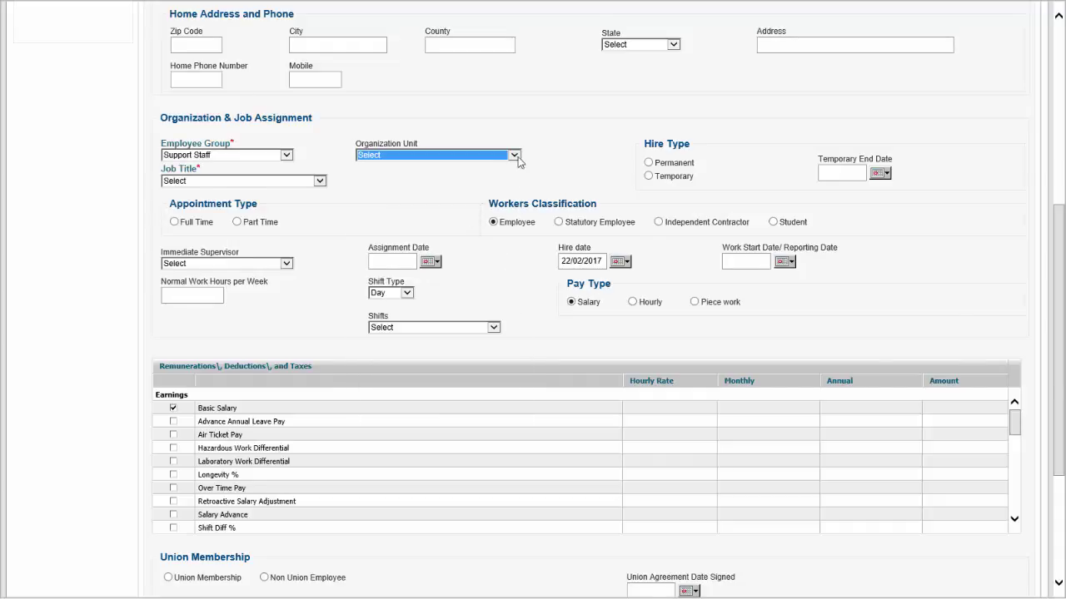
pyautogui.click(516, 155)
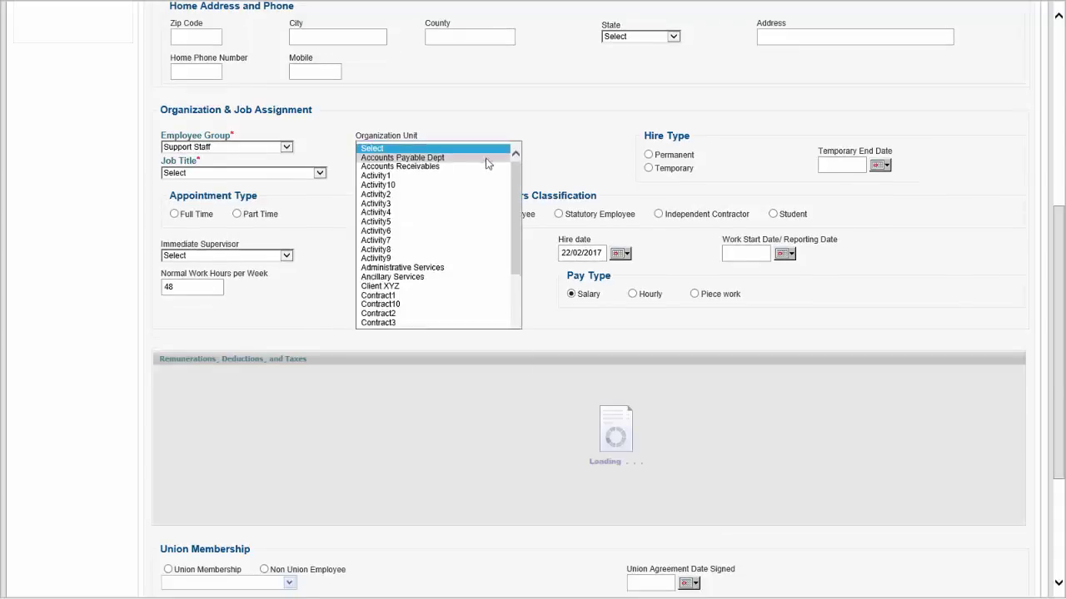
pyautogui.click(490, 159)
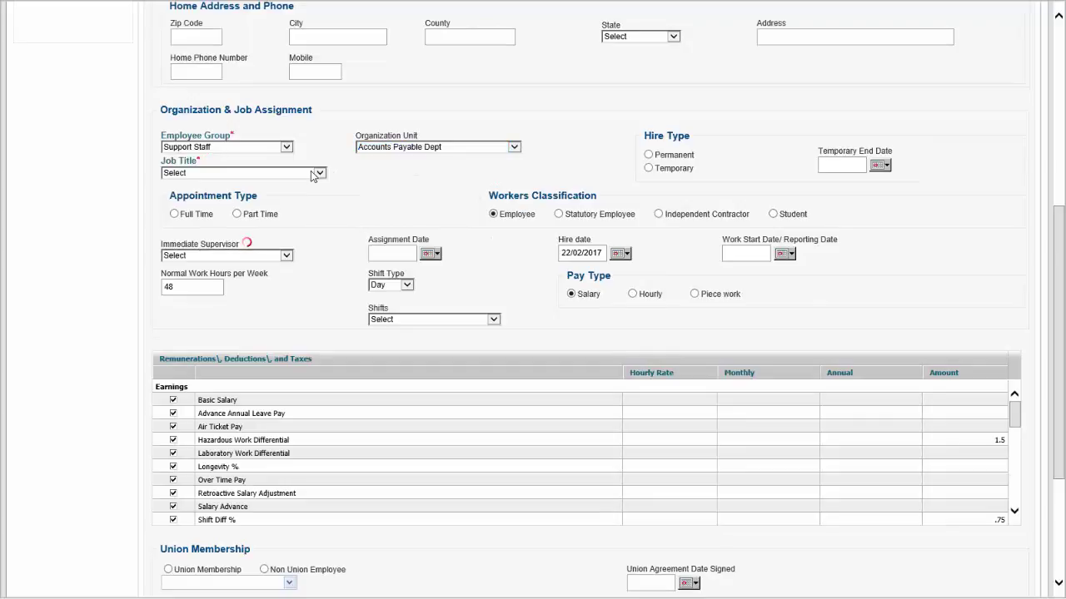
pyautogui.click(310, 170)
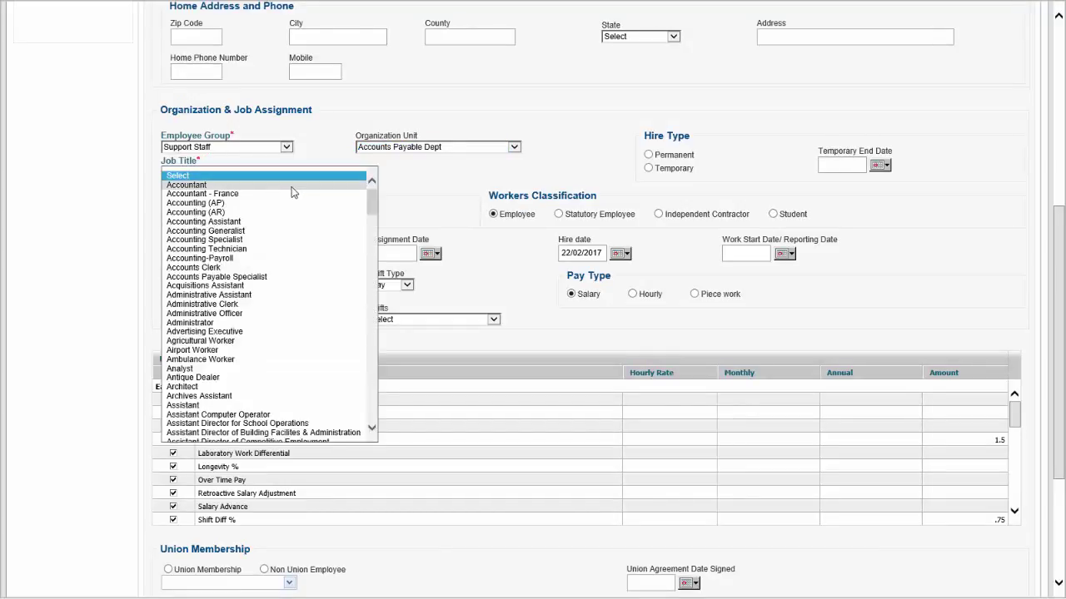
pyautogui.click(273, 185)
pyautogui.click(174, 214)
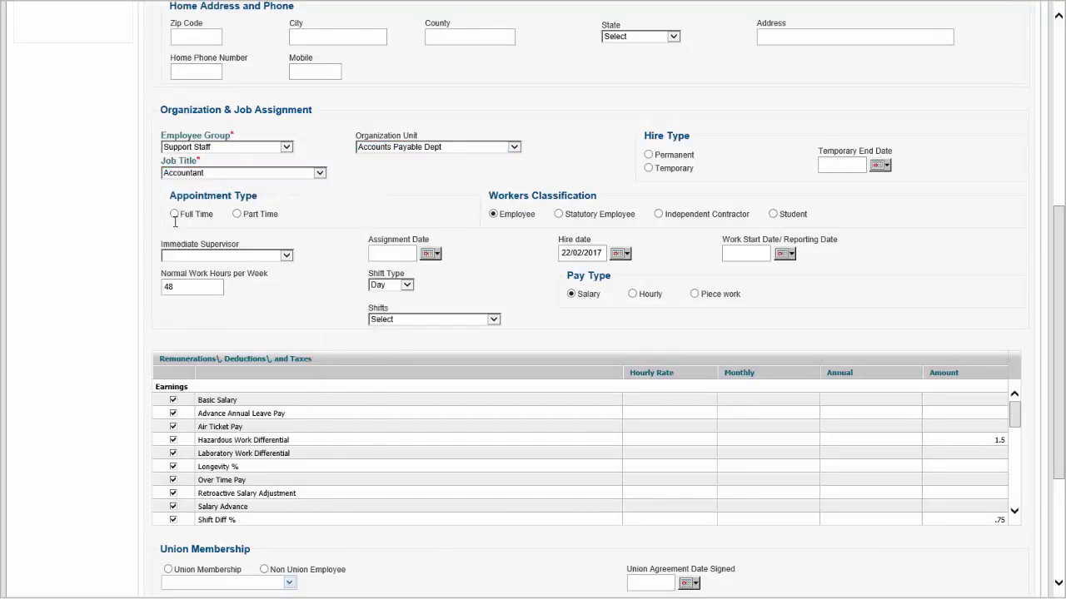
pyautogui.click(231, 254)
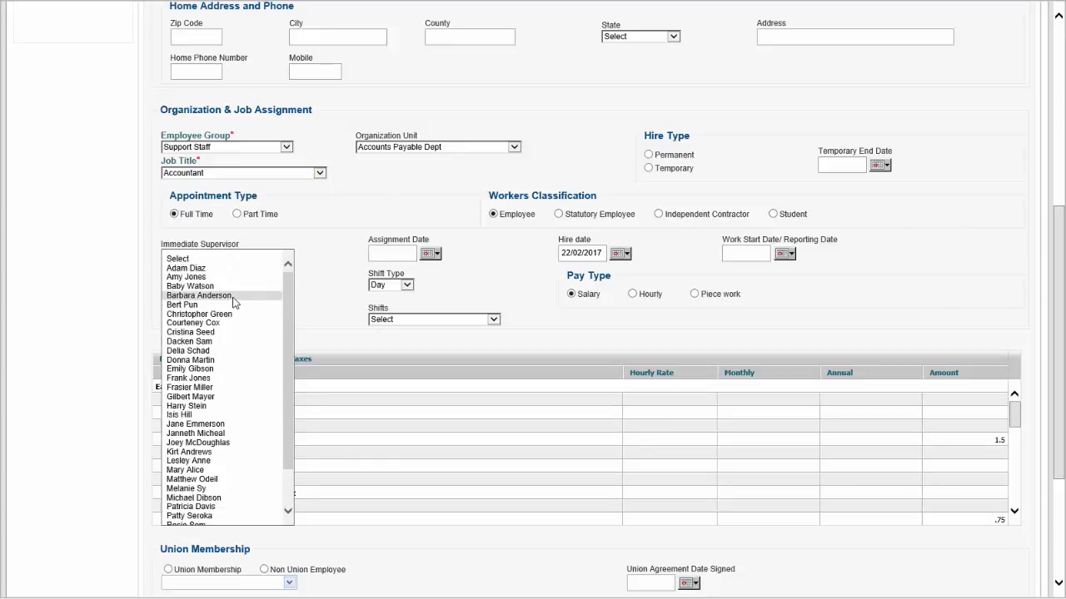
pyautogui.click(234, 296)
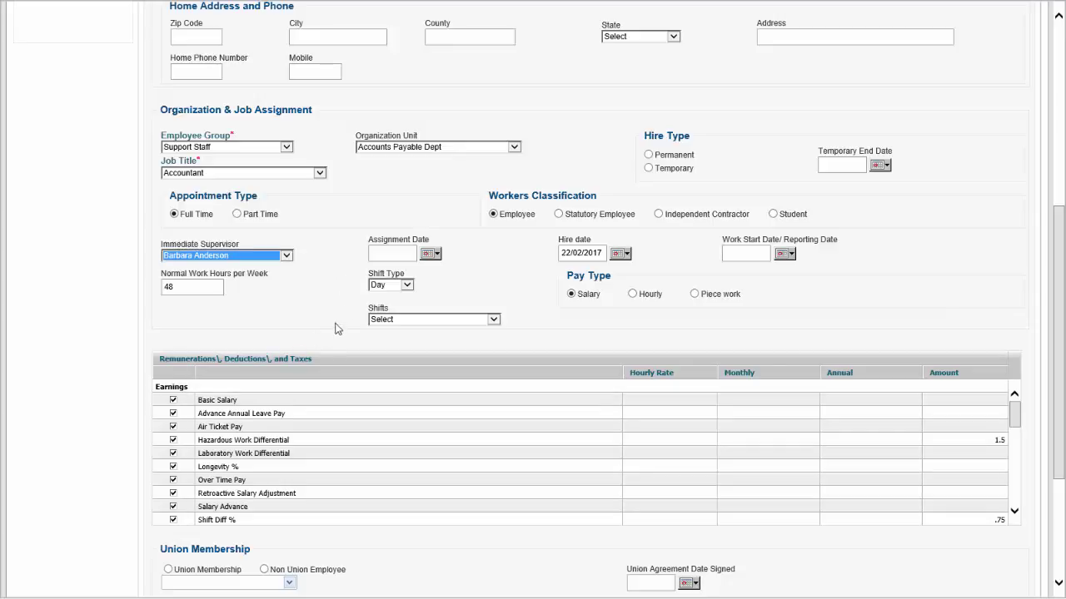
# Step: Set the Assignment, Hire and Work Start dates all to 01/02/2017
pyautogui.click(434, 255)
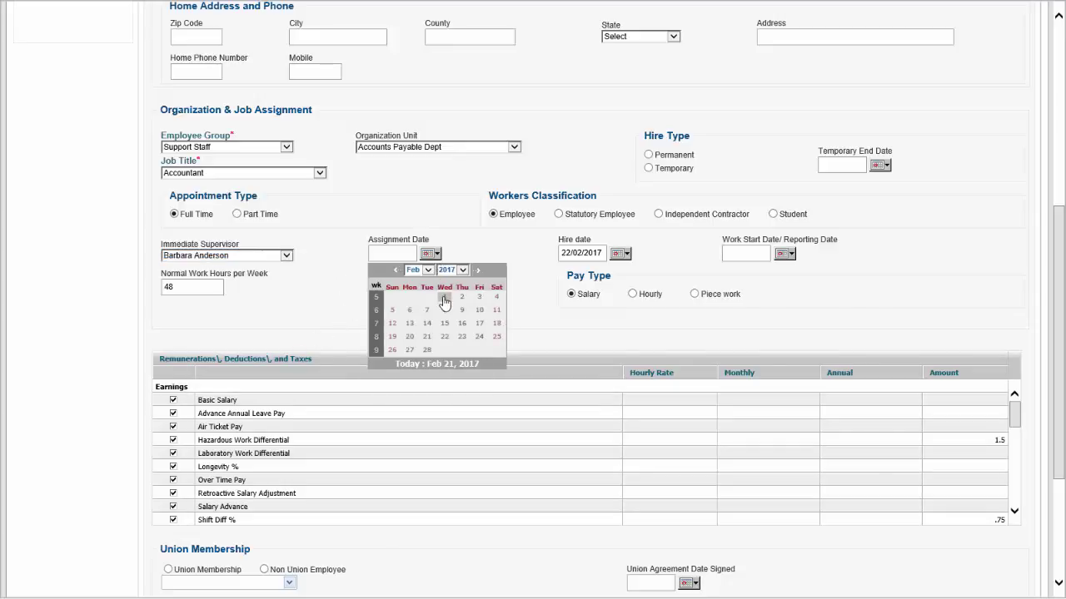
pyautogui.click(444, 299)
pyautogui.click(623, 254)
pyautogui.click(634, 298)
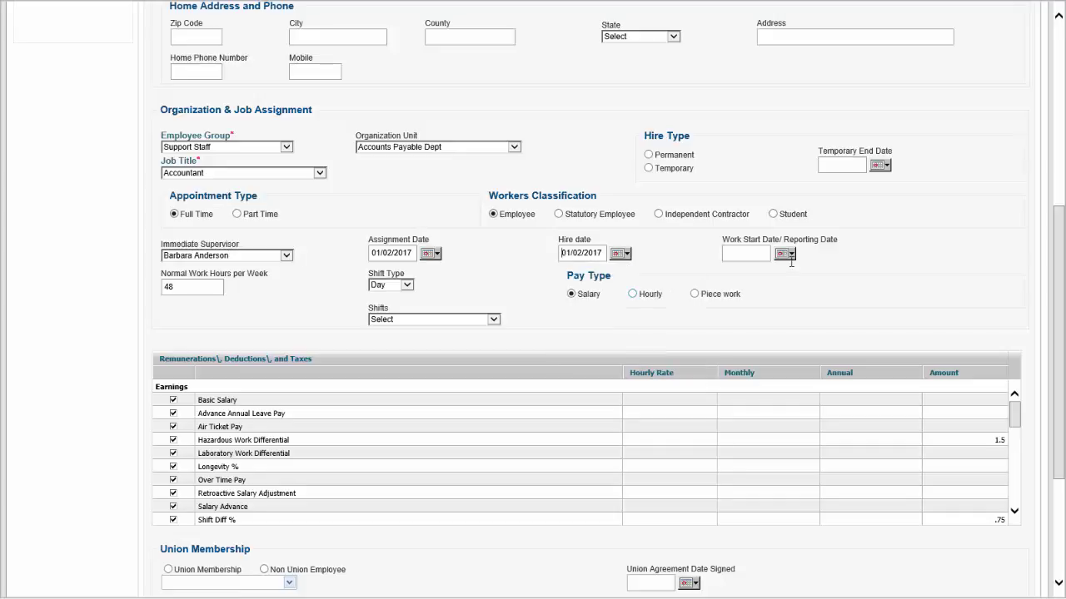
pyautogui.click(788, 255)
pyautogui.click(797, 298)
# Step: Enter a Basic Salary of 3500 monthly, giving 42000 annually
pyautogui.click(756, 407)
pyautogui.click(756, 407)
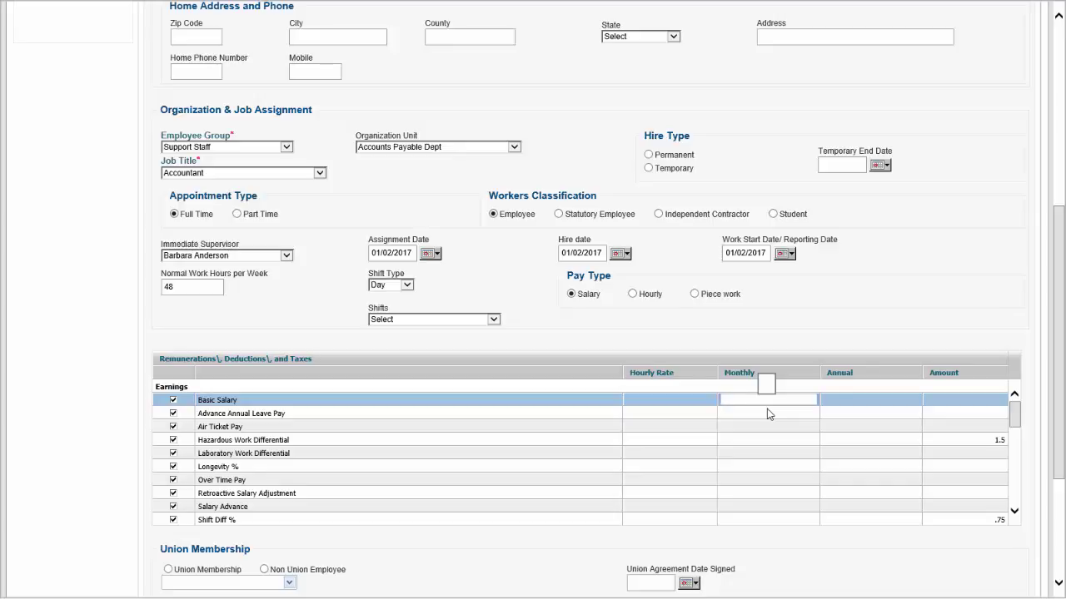
pyautogui.write('3500')
pyautogui.click(776, 366)
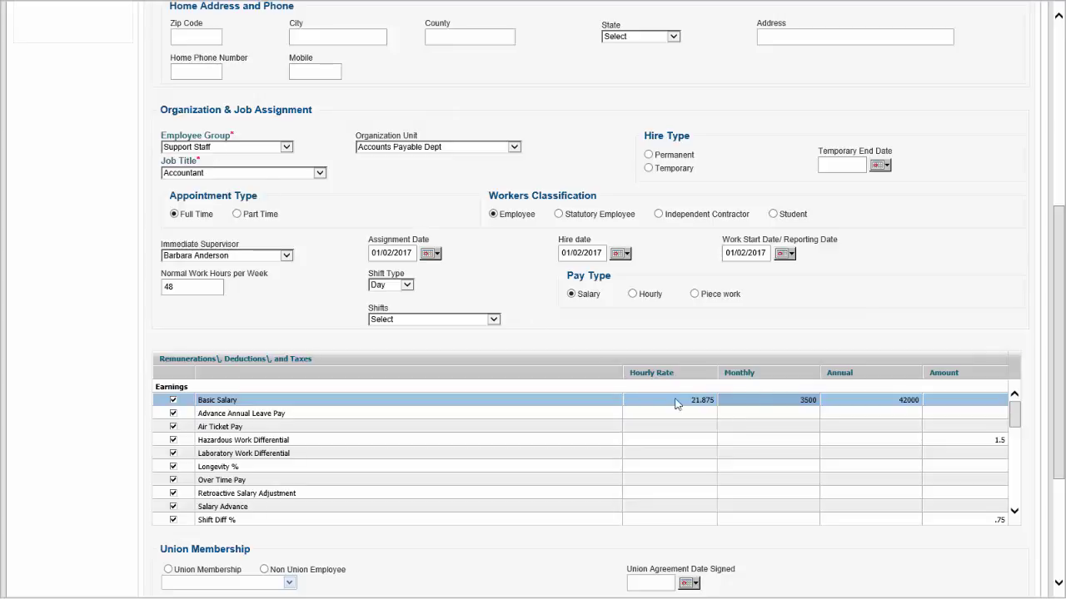
pyautogui.moveTo(1063, 282); pyautogui.dragTo(1063, 380)
pyautogui.scroll(15, 647, 419)
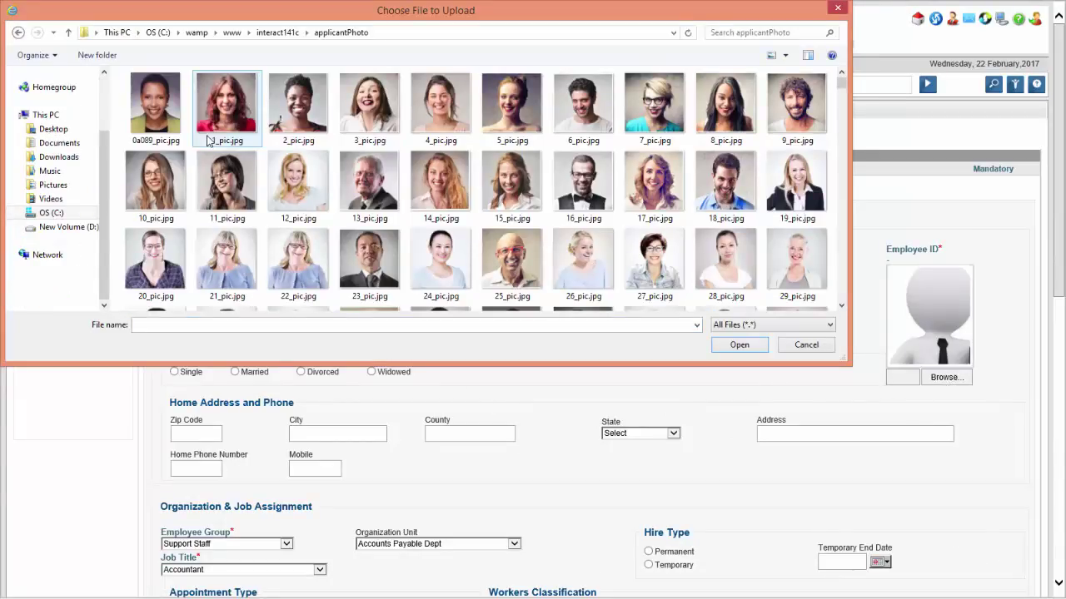
# Step: Attach 43_pic.jpg from the applicantPhoto folder as the employee photo
pyautogui.scroll(-4, 371, 142)
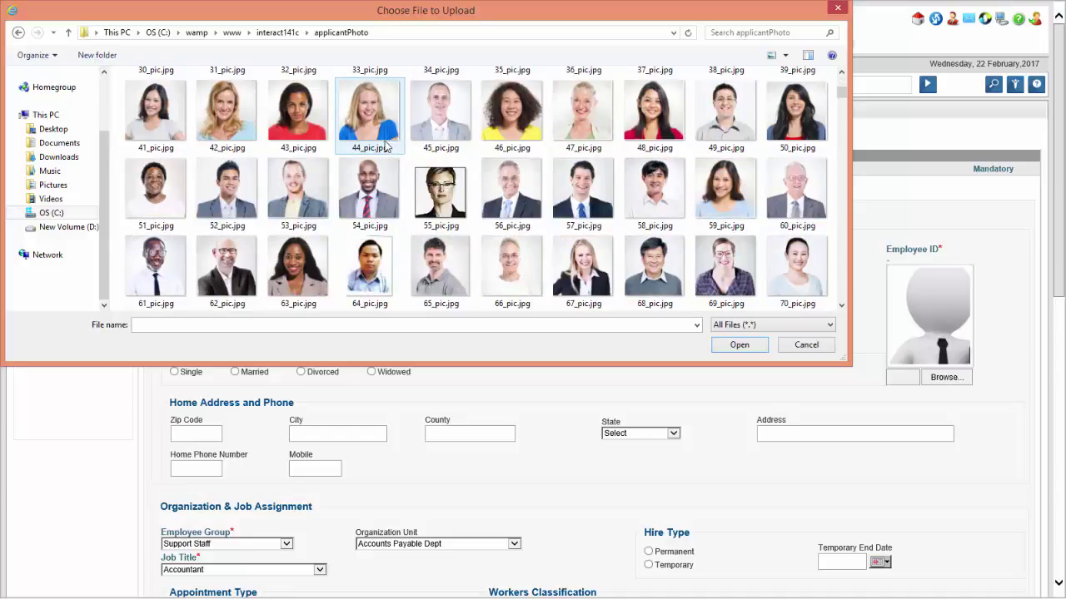
pyautogui.doubleClick(308, 134)
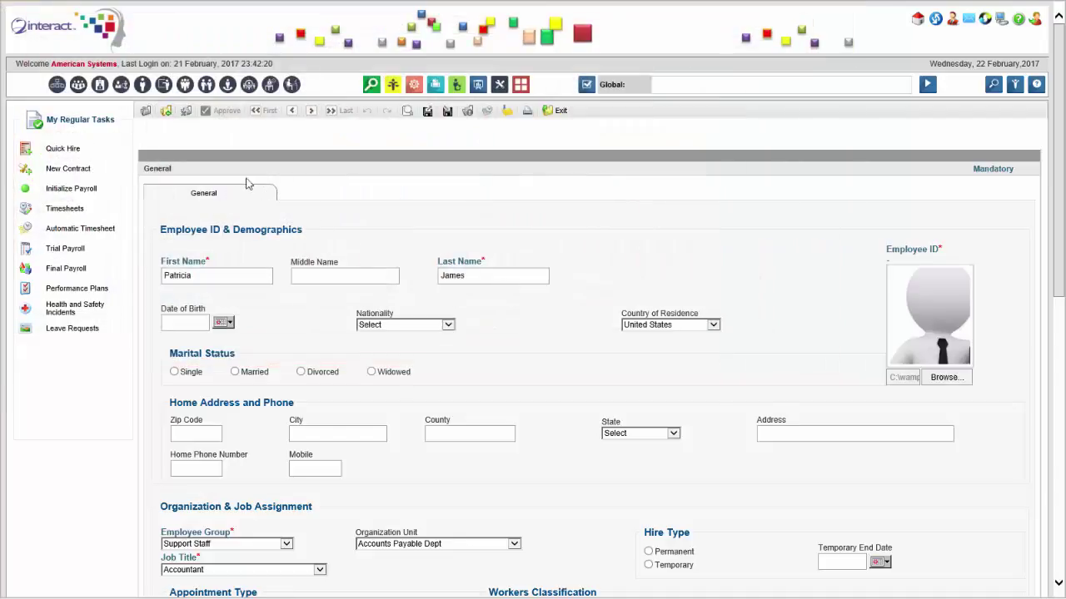
pyautogui.click(1061, 418)
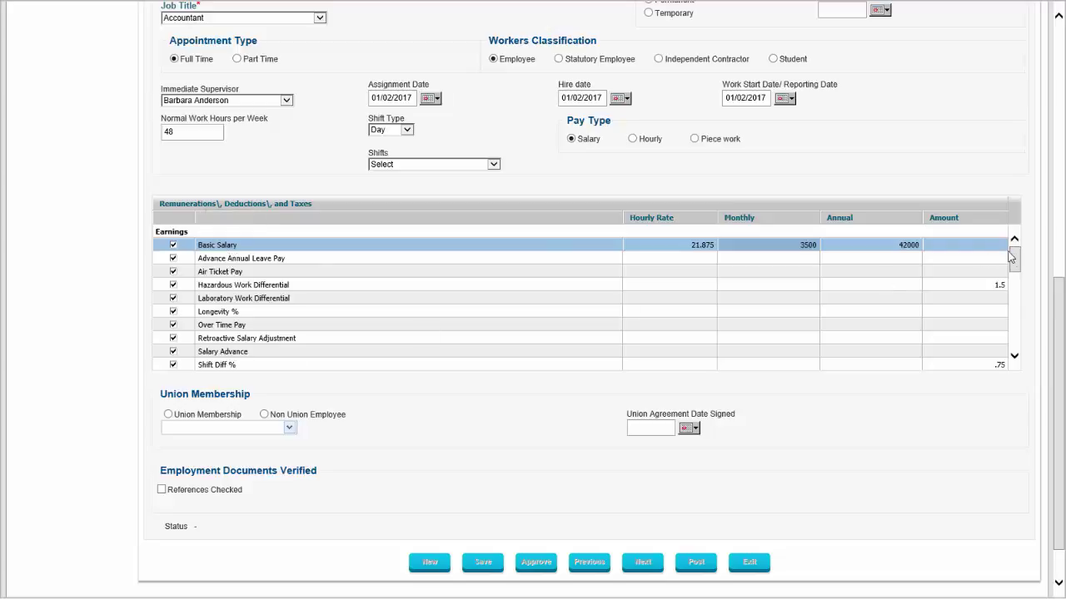
# Step: Save the Quick Hire record and check the success message, assigned employee ID and photo
pyautogui.moveTo(1014, 258)
pyautogui.mouseDown()
pyautogui.moveTo(1016, 341)
pyautogui.moveTo(1029, 254)
pyautogui.moveTo(1018, 332)
pyautogui.moveTo(1016, 243)
pyautogui.mouseUp()
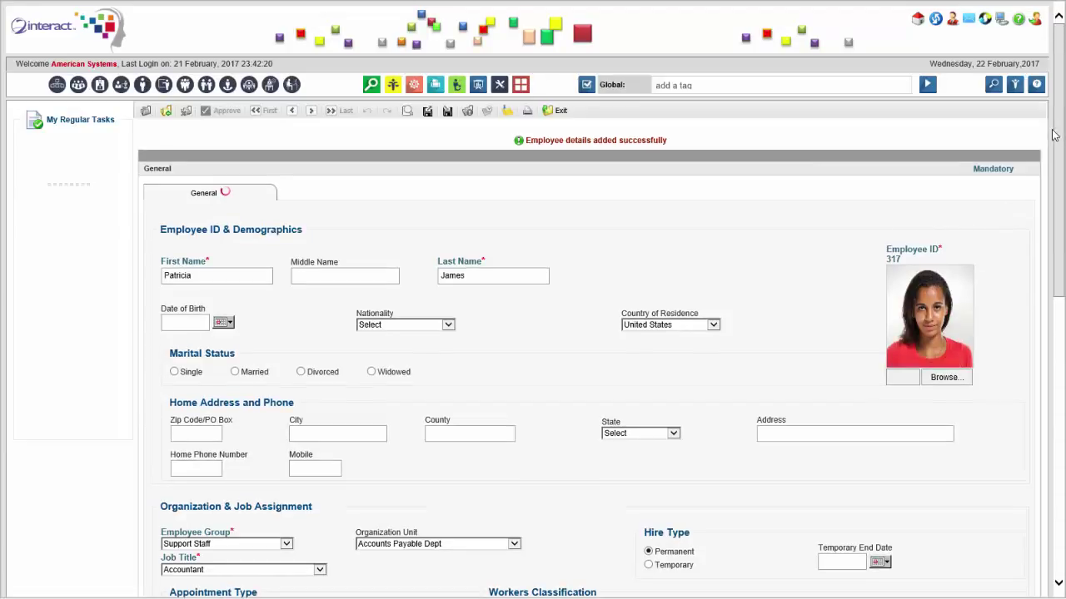
pyautogui.moveTo(1057, 135); pyautogui.dragTo(1064, 380)
pyautogui.scroll(2, 466, 373)
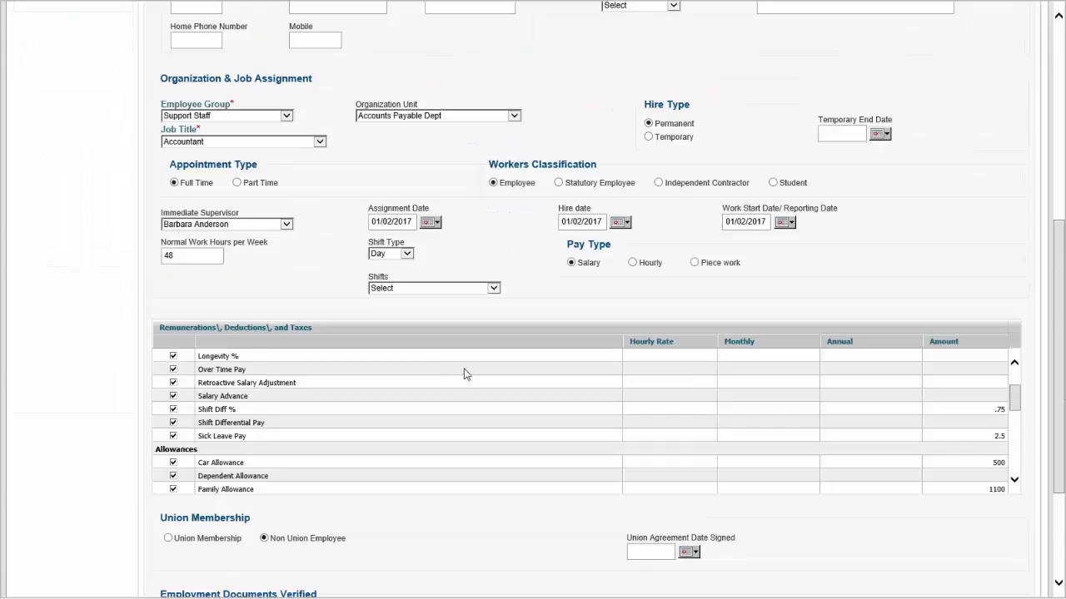
pyautogui.scroll(1, 468, 374)
pyautogui.scroll(8, 466, 373)
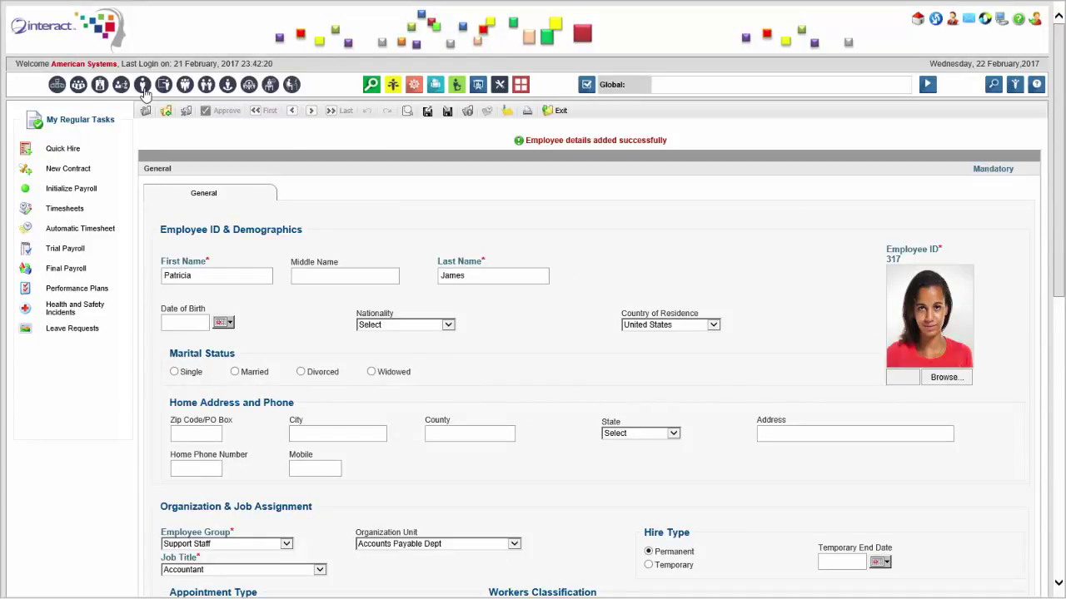
# Step: Filter the Employees list by the new hire's name and view their Employee Info summary
pyautogui.click(143, 87)
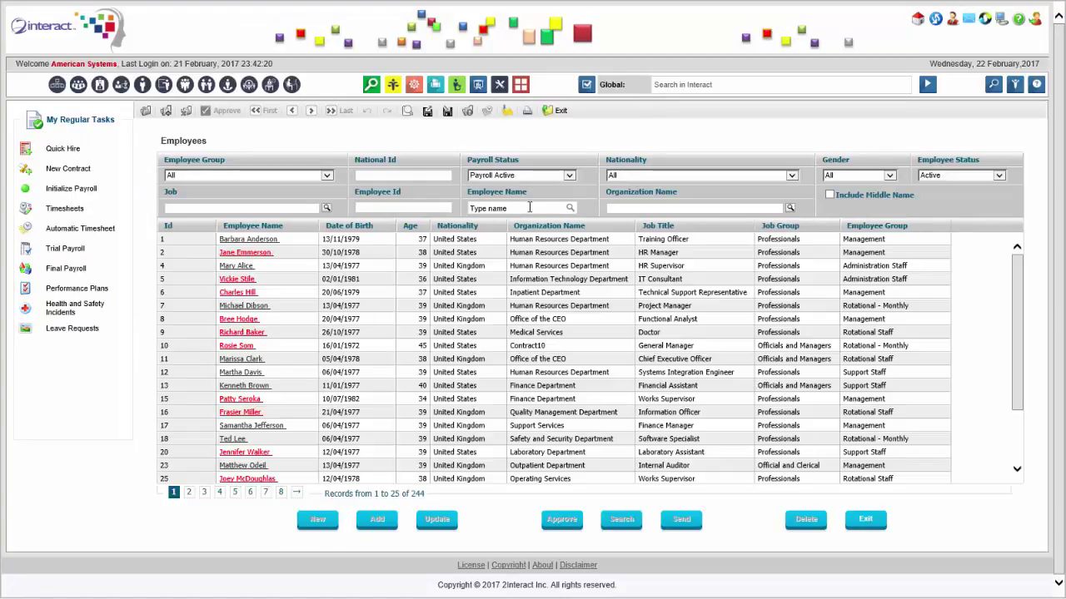
pyautogui.click(529, 208)
pyautogui.write('patricia')
pyautogui.press('Down')
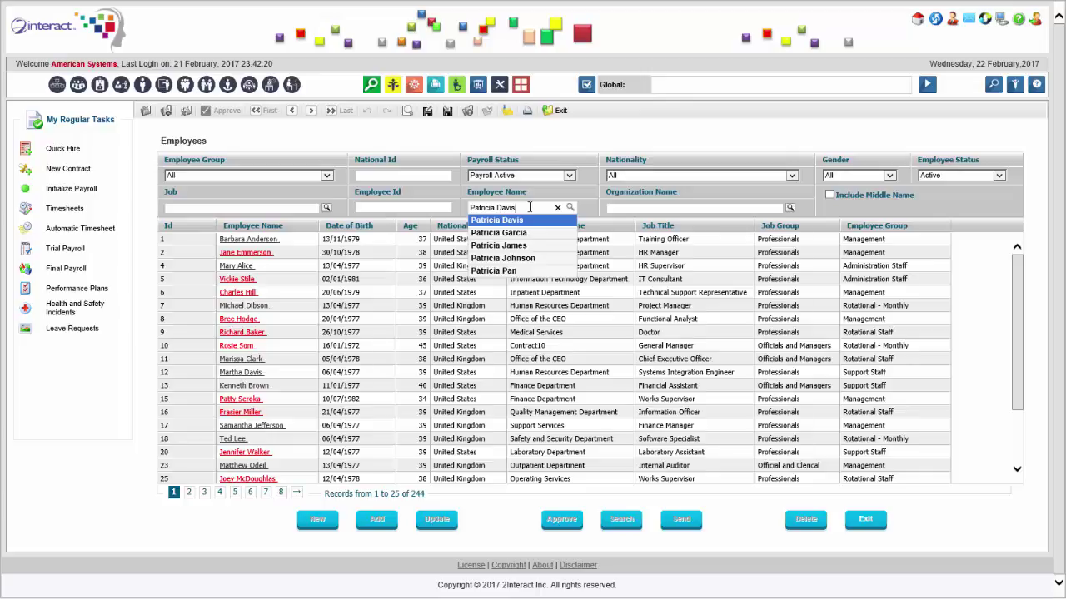
pyautogui.click(516, 245)
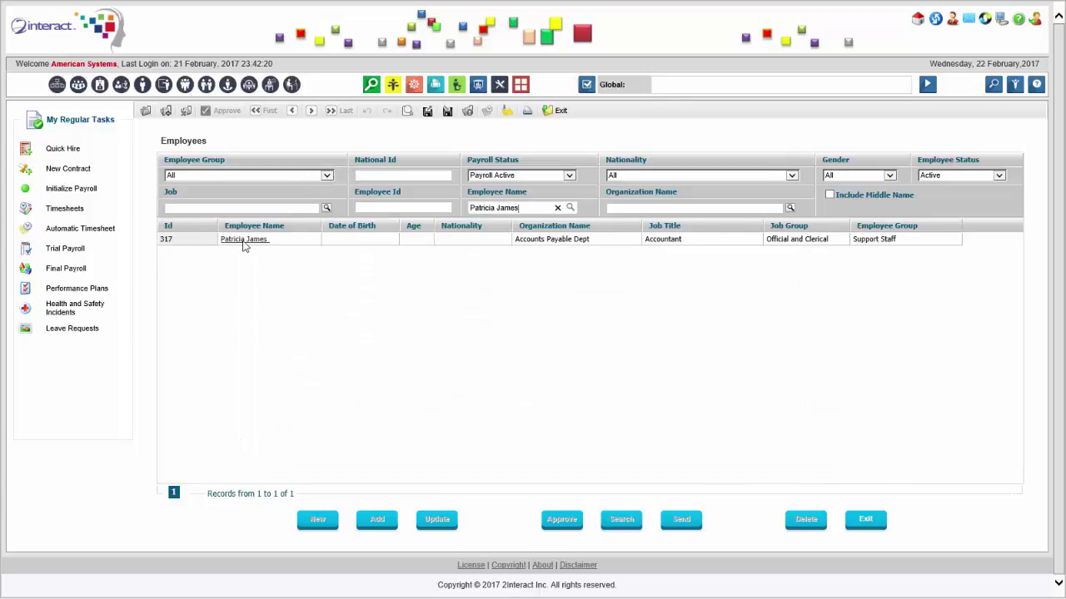
pyautogui.click(243, 240)
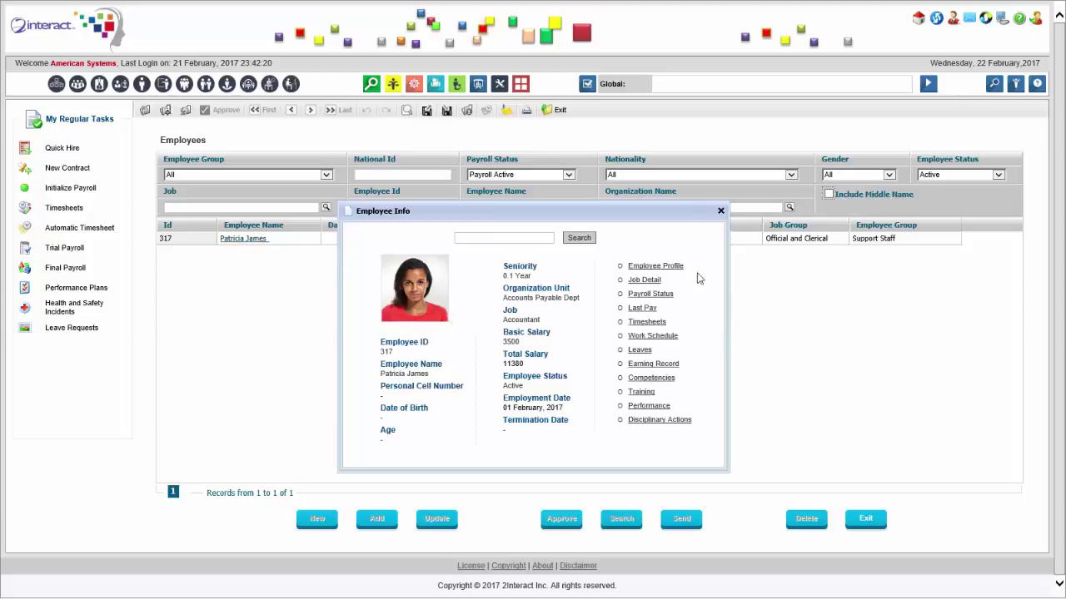
pyautogui.click(653, 268)
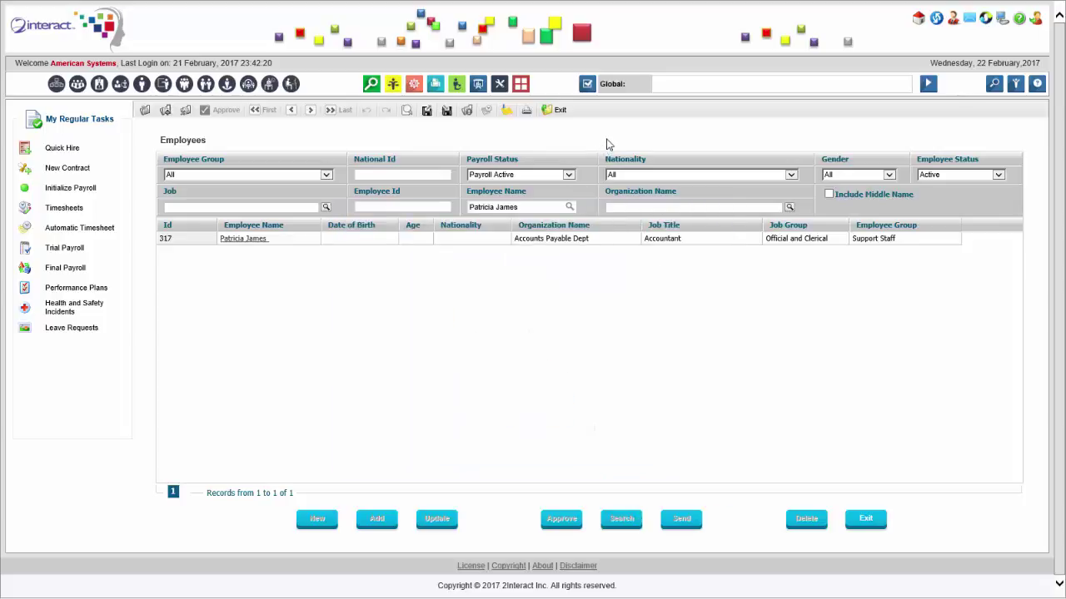
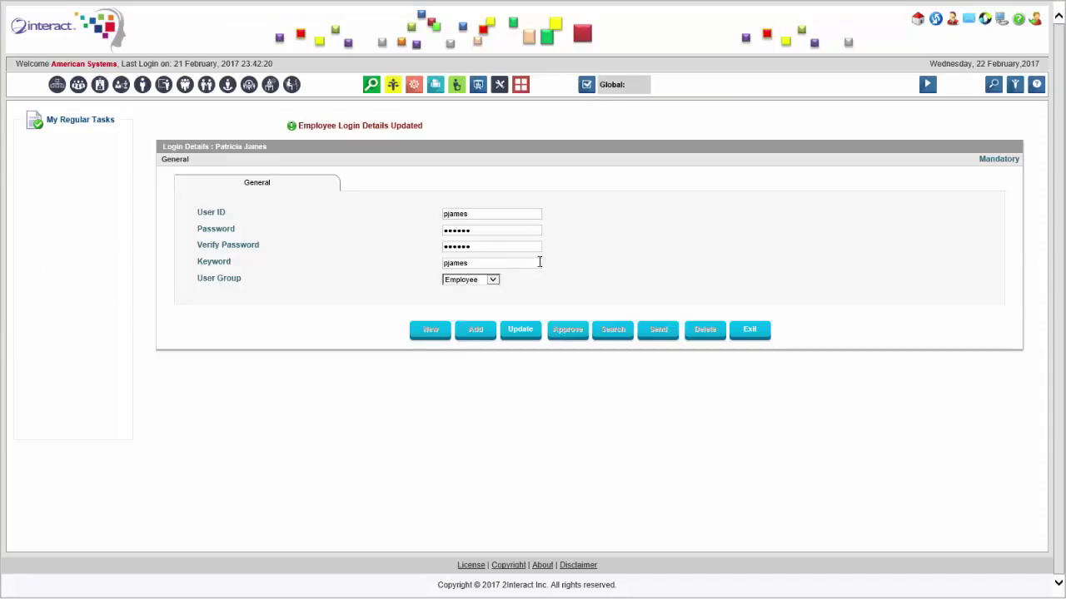
# Step: Exit the login details page and confirm leaving it
pyautogui.click(749, 331)
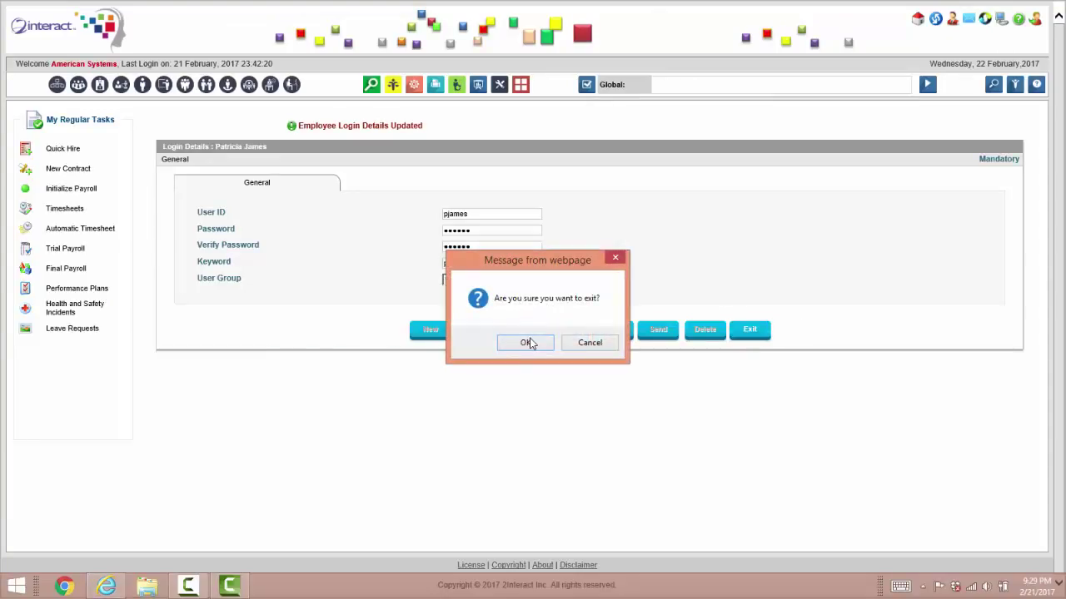
pyautogui.click(527, 341)
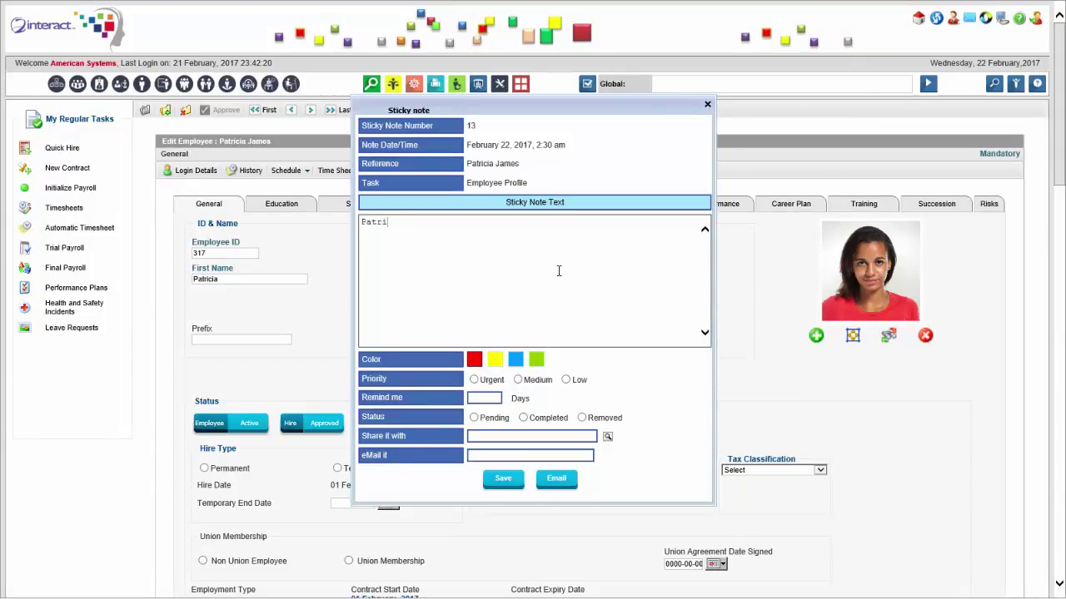
# Step: Write the CPR certificate reminder note as Urgent, reminding in 1 day, with Pending status
pyautogui.write('ia needs to submit her latest C')
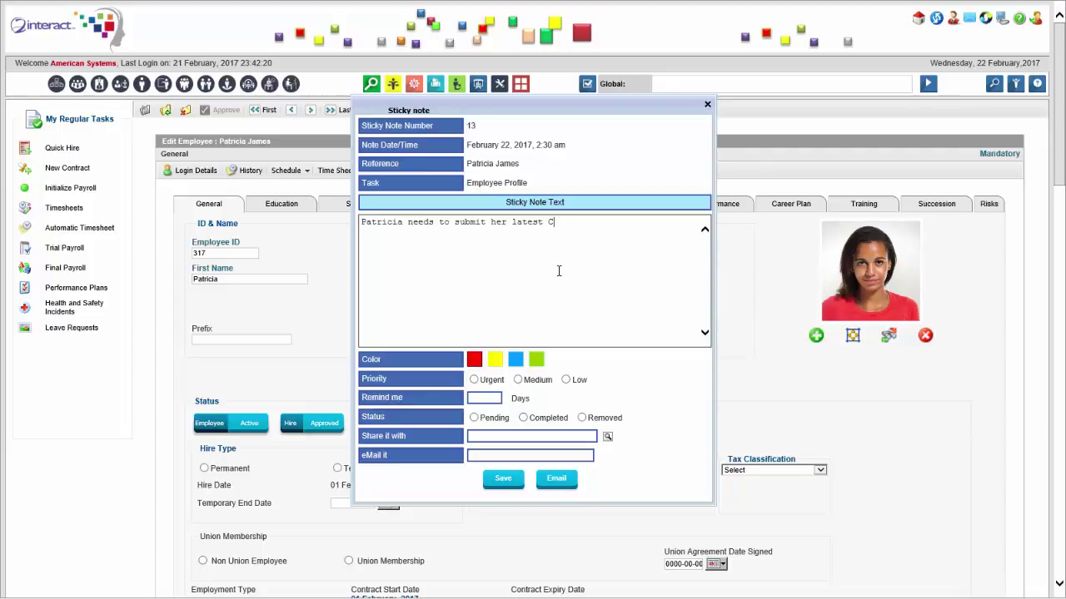
pyautogui.write('PR certificate')
pyautogui.click(474, 379)
pyautogui.click(481, 398)
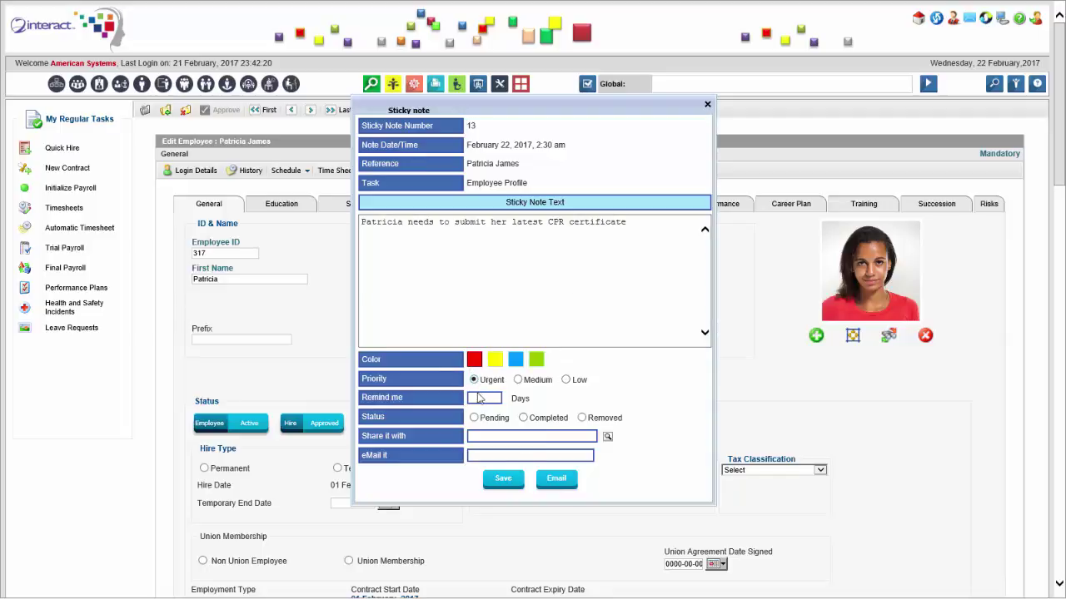
pyautogui.write('1')
pyautogui.click(487, 422)
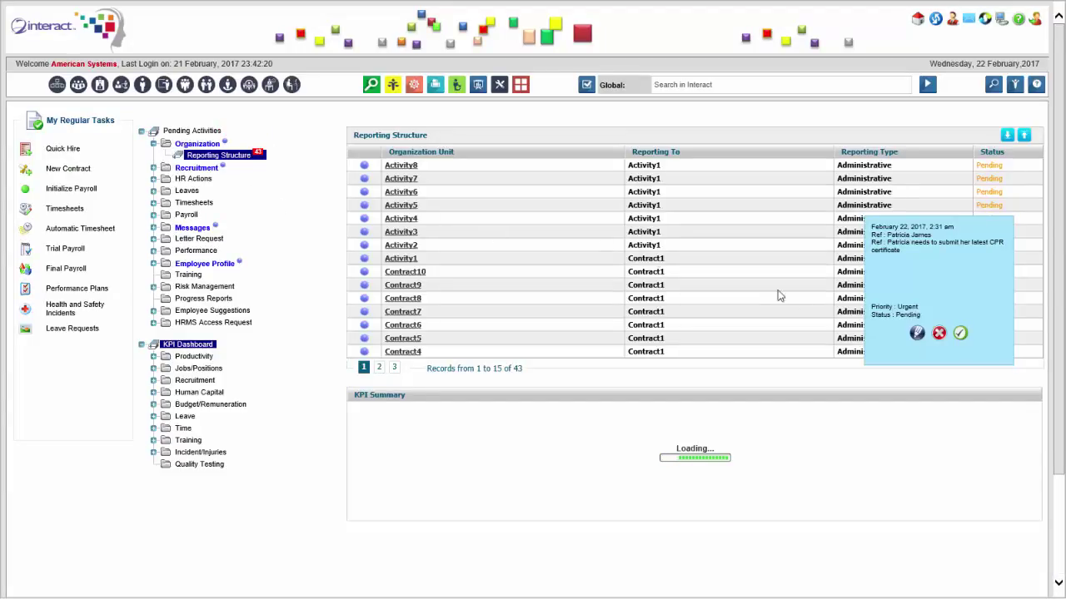
# Step: Delete the CPR certificate sticky note and confirm the deletion
pyautogui.click(938, 333)
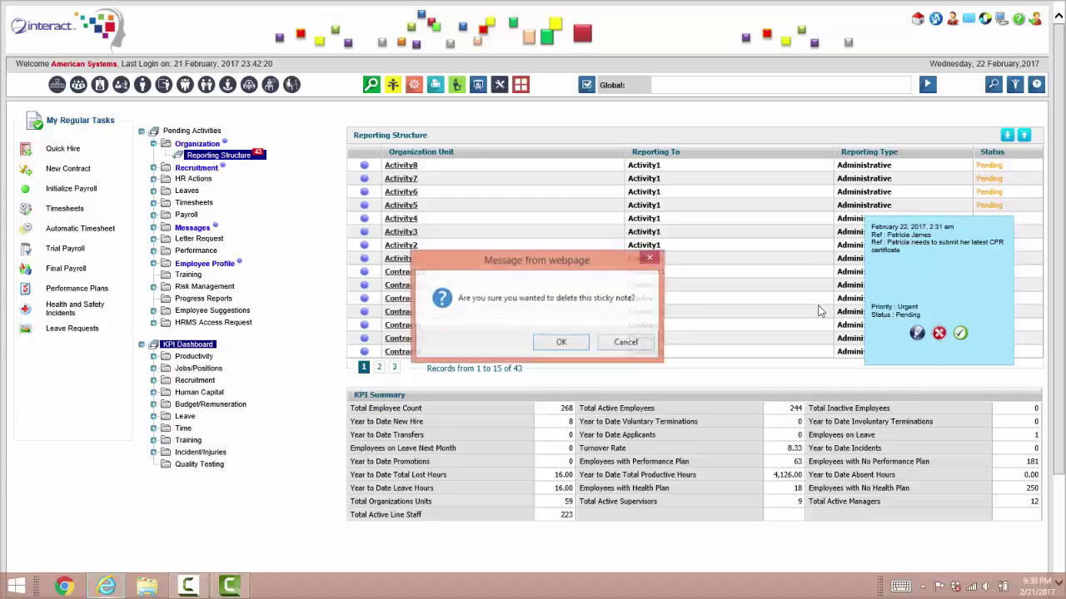
pyautogui.click(562, 343)
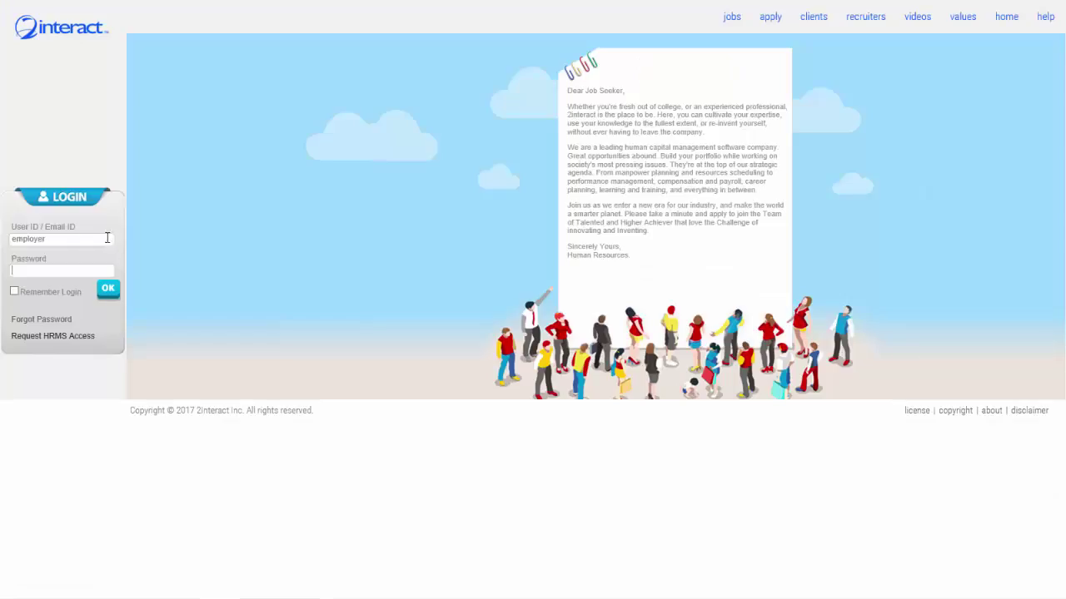
# Step: Log in to the employee's self-service portal with her user ID and password
pyautogui.doubleClick(95, 241)
pyautogui.click(86, 270)
pyautogui.write('******')
pyautogui.press('Return')
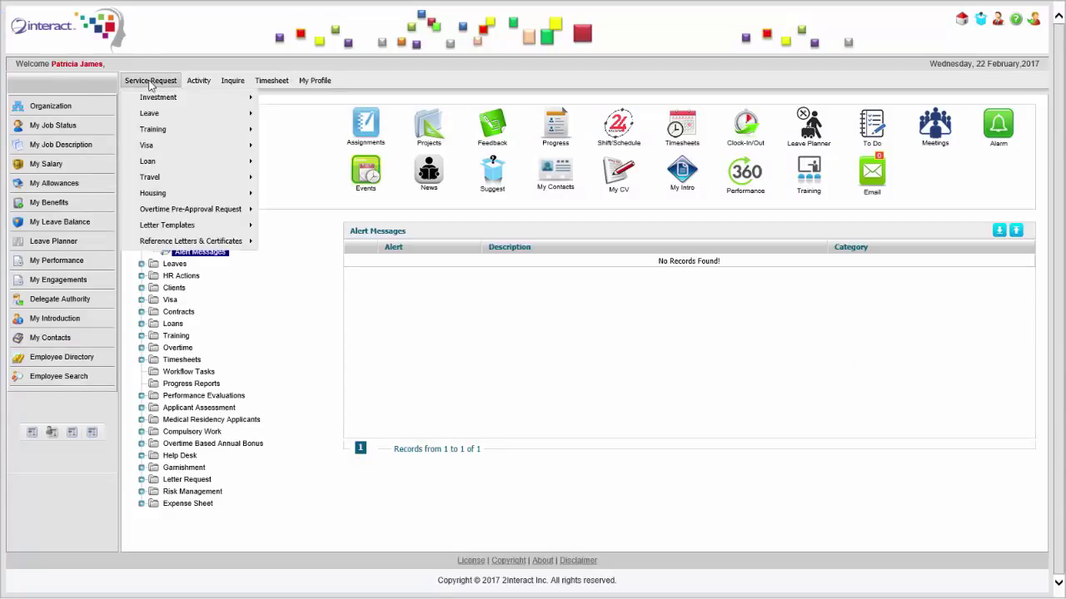
pyautogui.moveTo(171, 80)
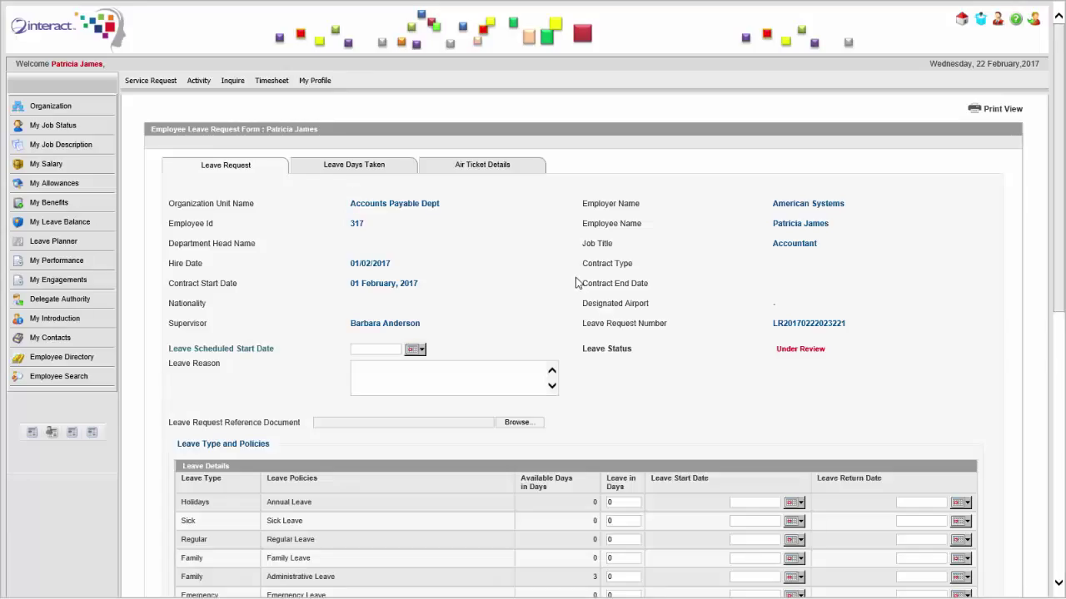
# Step: Set the leave start date to 23 February 2017
pyautogui.scroll(-2, 614, 163)
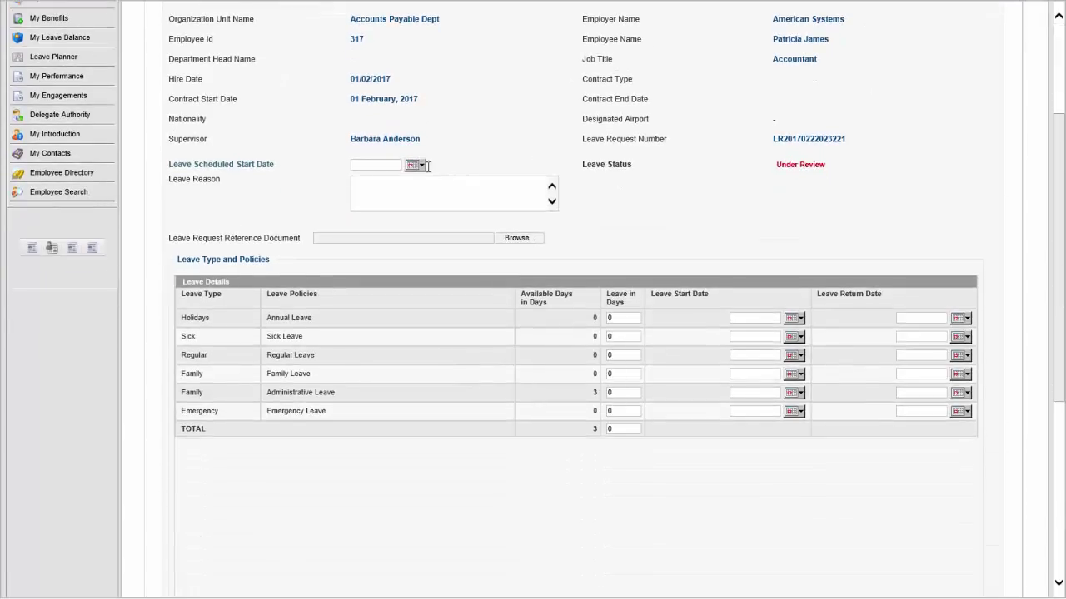
pyautogui.click(415, 165)
pyautogui.click(457, 247)
pyautogui.click(405, 168)
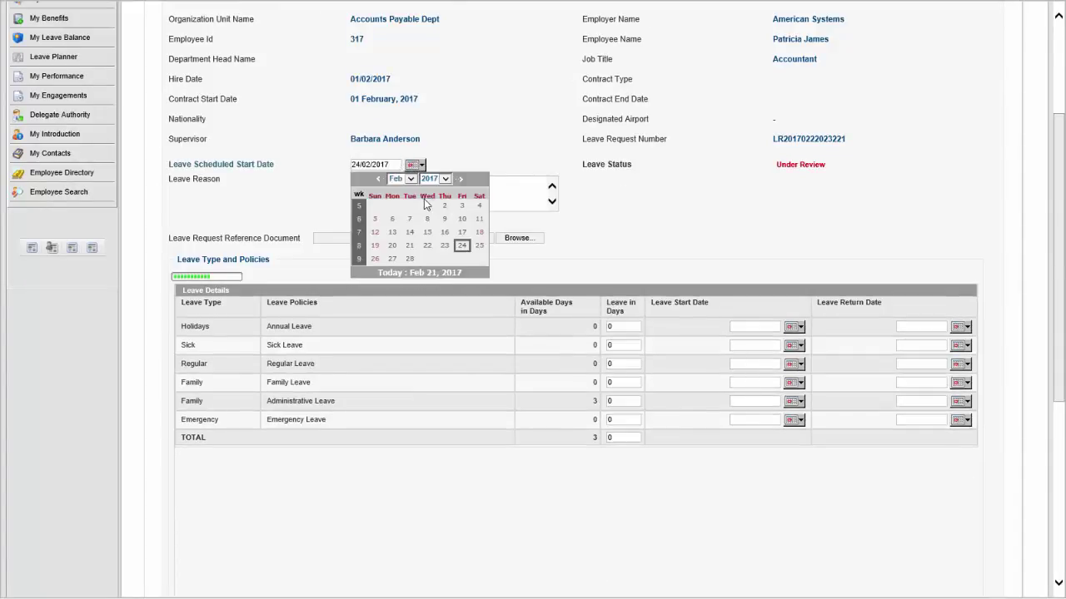
pyautogui.click(442, 247)
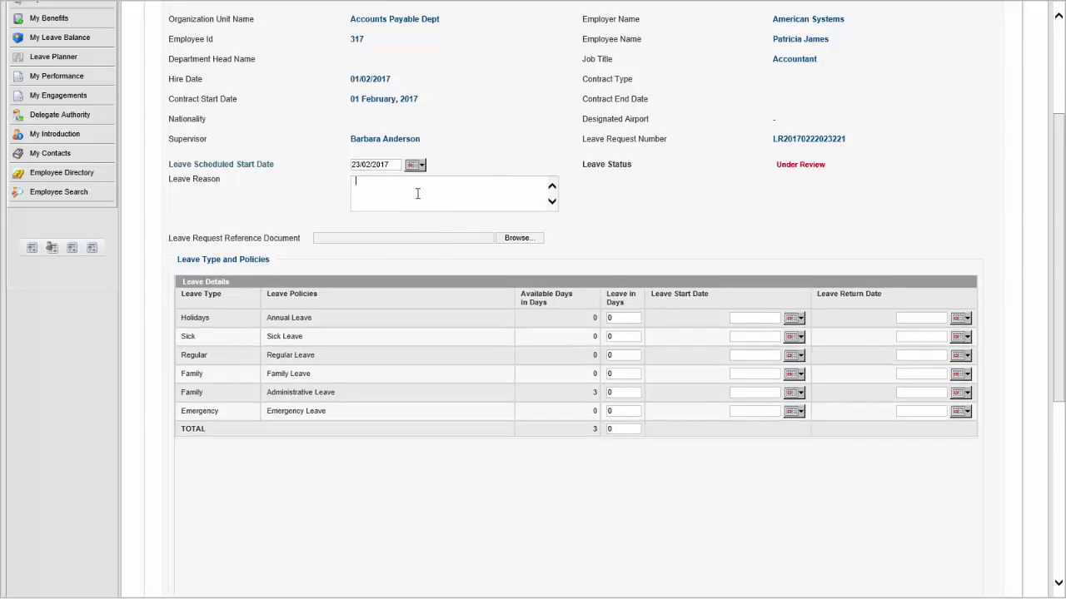
# Step: Enter the paperwork visit as the leave reason and 1 day of Administrative Leave
pyautogui.doubleClick(417, 193)
pyautogui.write('ome papwr')
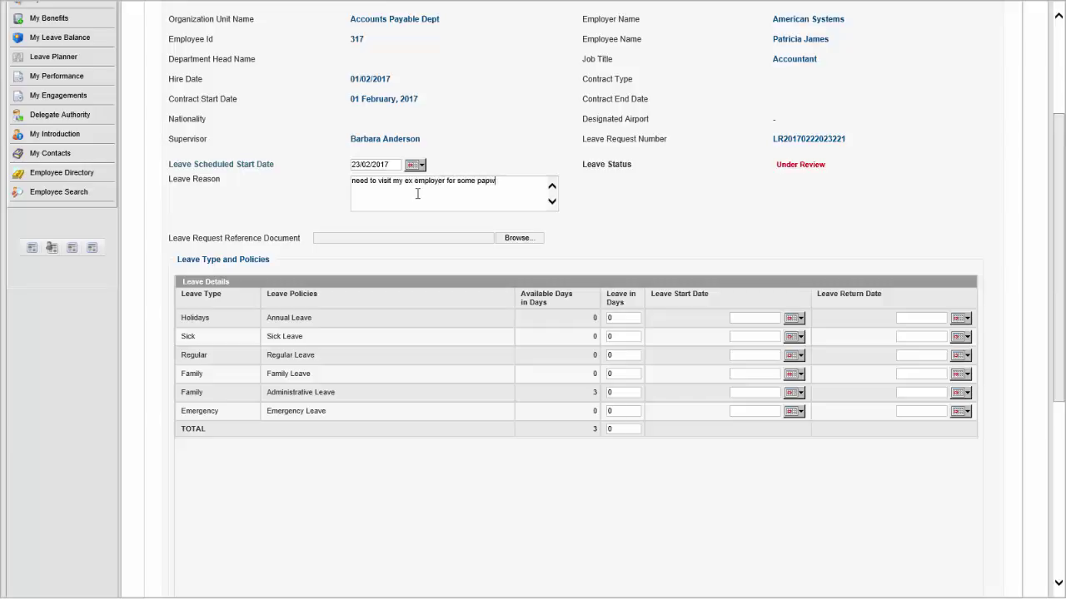
pyautogui.press('BackSpace')
pyautogui.press('BackSpace')
pyautogui.press('BackSpace')
pyautogui.write('w')
pyautogui.doubleClick(633, 393)
pyautogui.write('1')
pyautogui.scroll(-4, 533, 333)
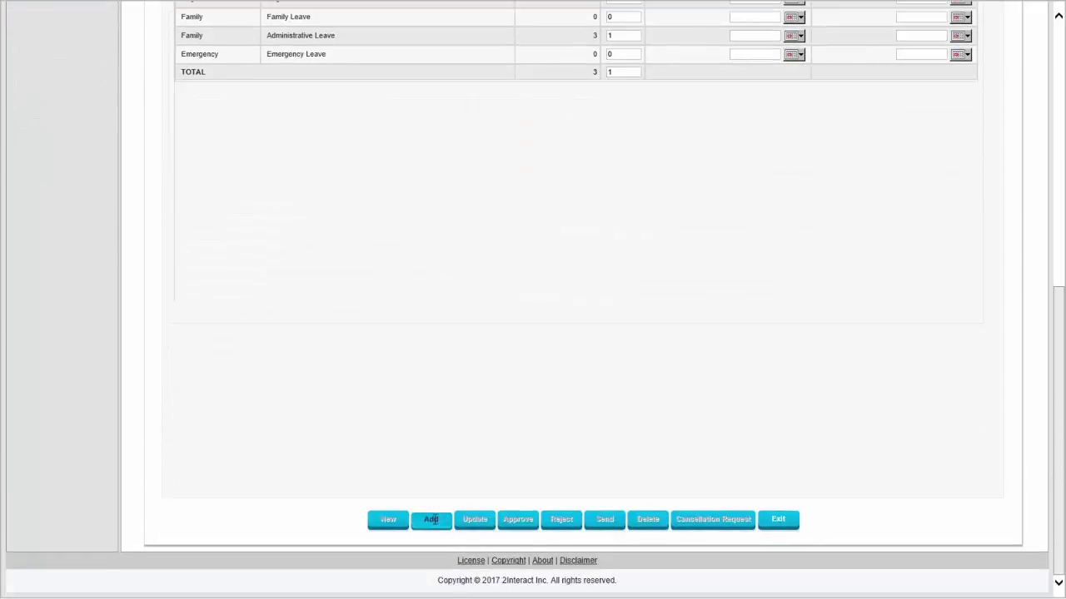
pyautogui.scroll(1, 546, 379)
pyautogui.scroll(2, 545, 379)
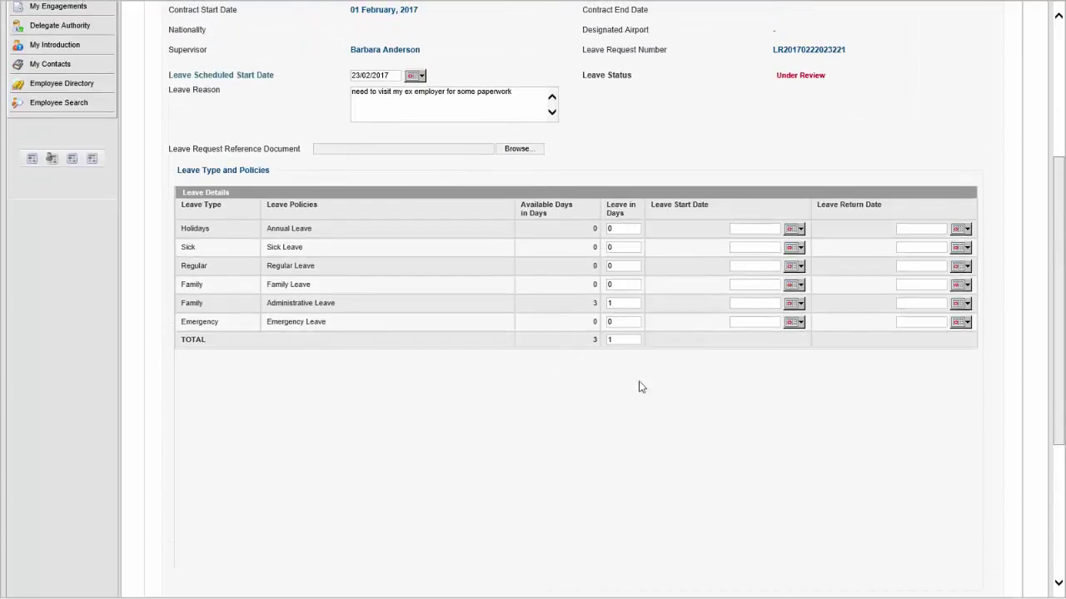
pyautogui.scroll(3, 666, 349)
pyautogui.scroll(1, 667, 350)
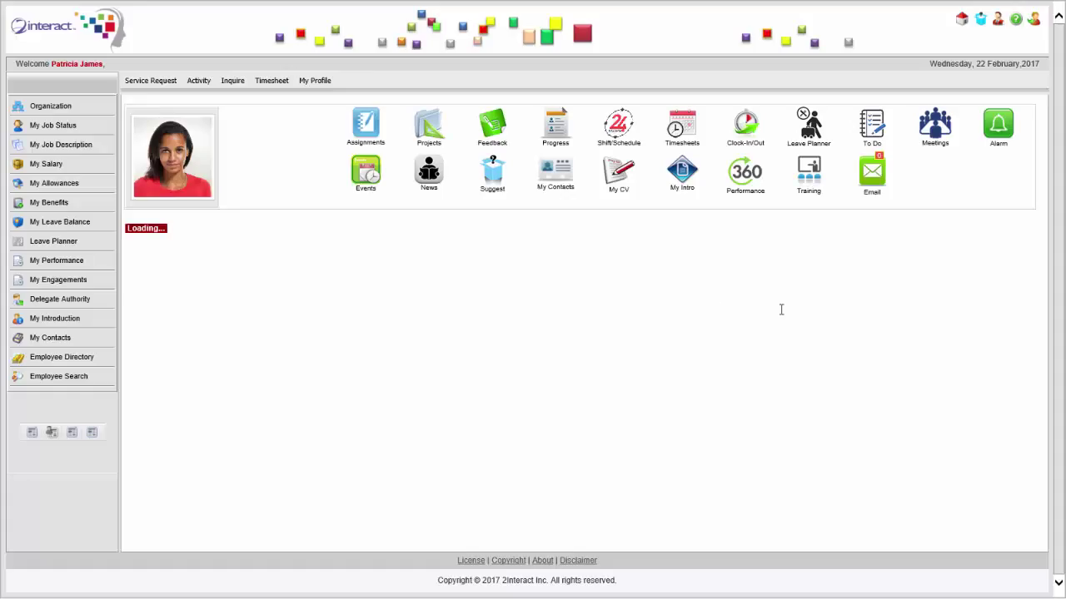
# Step: Survey the Service Request and Activity menu options, then move on to My Profile
pyautogui.click(165, 82)
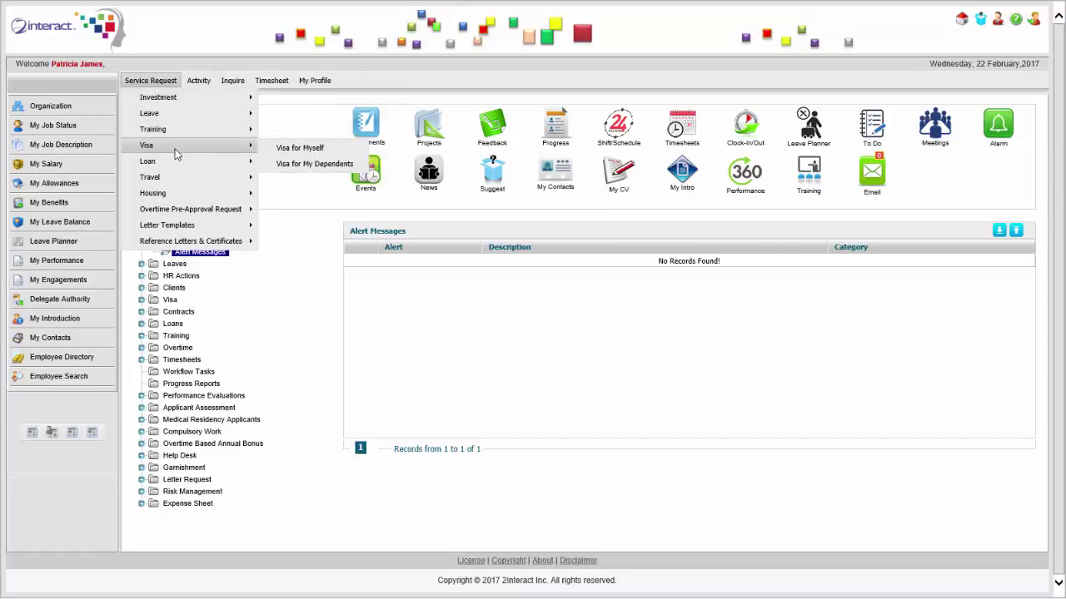
pyautogui.moveTo(189, 135)
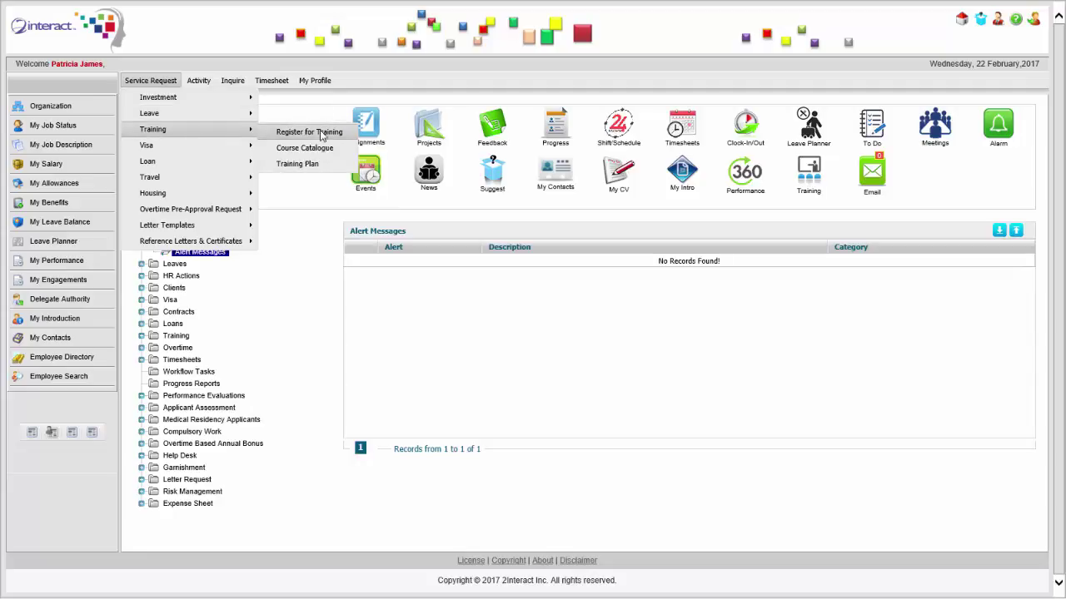
pyautogui.moveTo(234, 167)
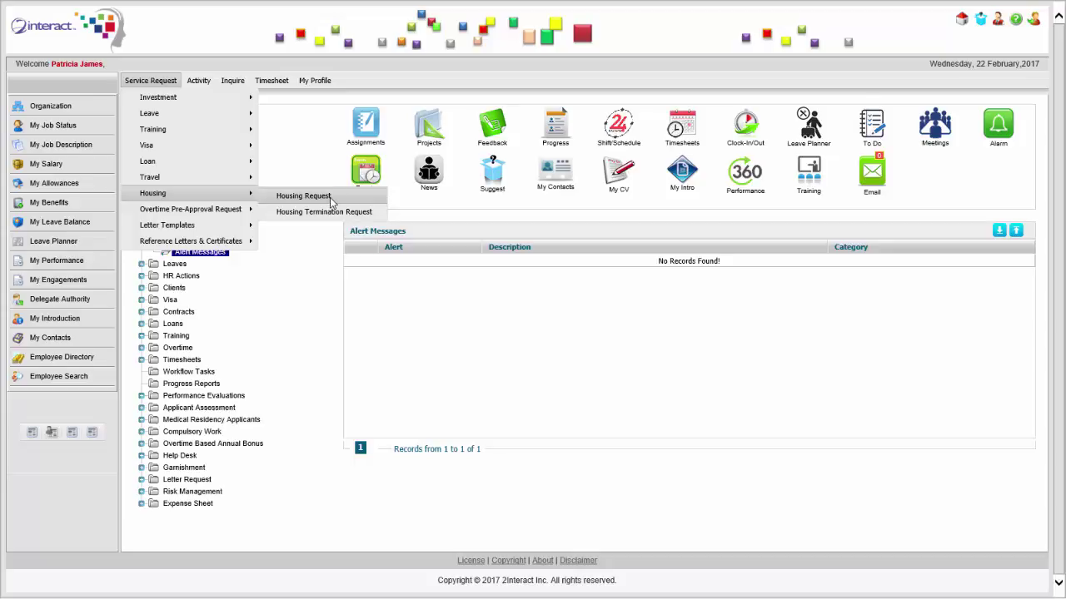
pyautogui.moveTo(238, 228)
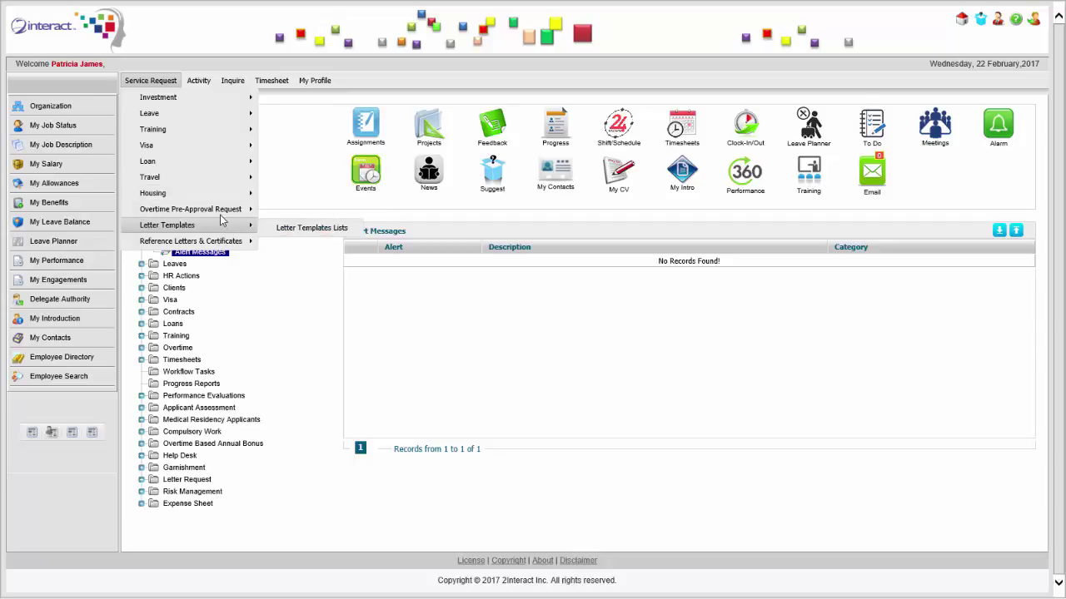
pyautogui.moveTo(199, 80)
pyautogui.moveTo(234, 116)
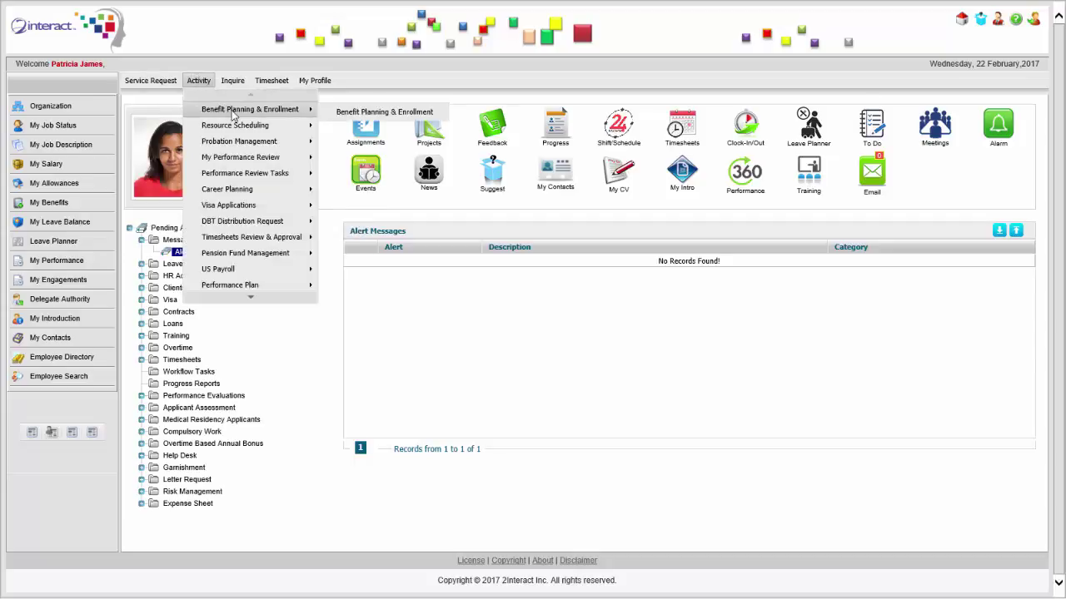
pyautogui.moveTo(274, 131)
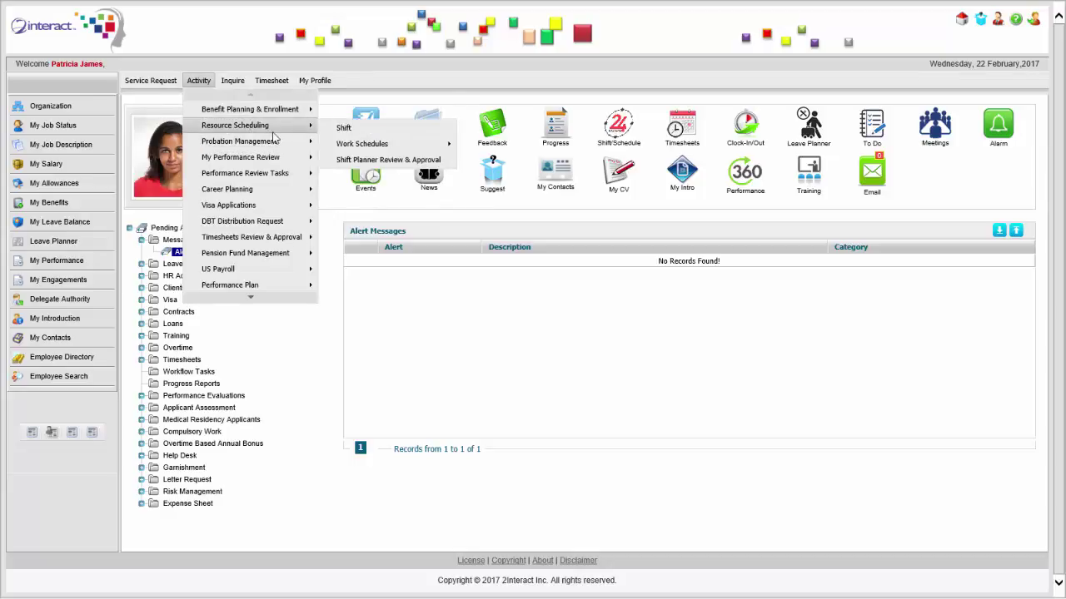
pyautogui.moveTo(385, 141)
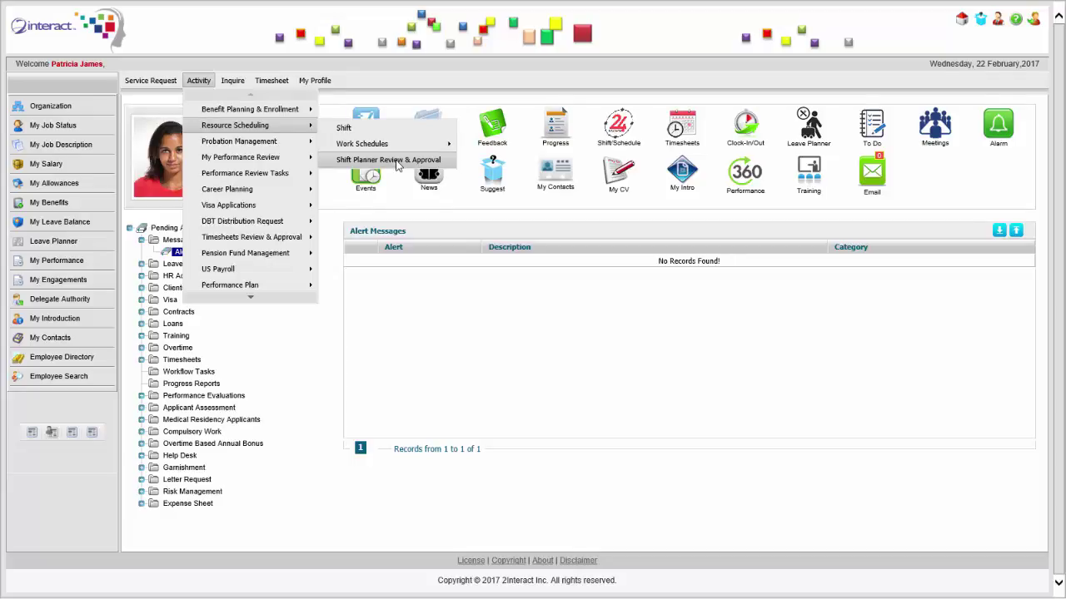
pyautogui.moveTo(278, 241)
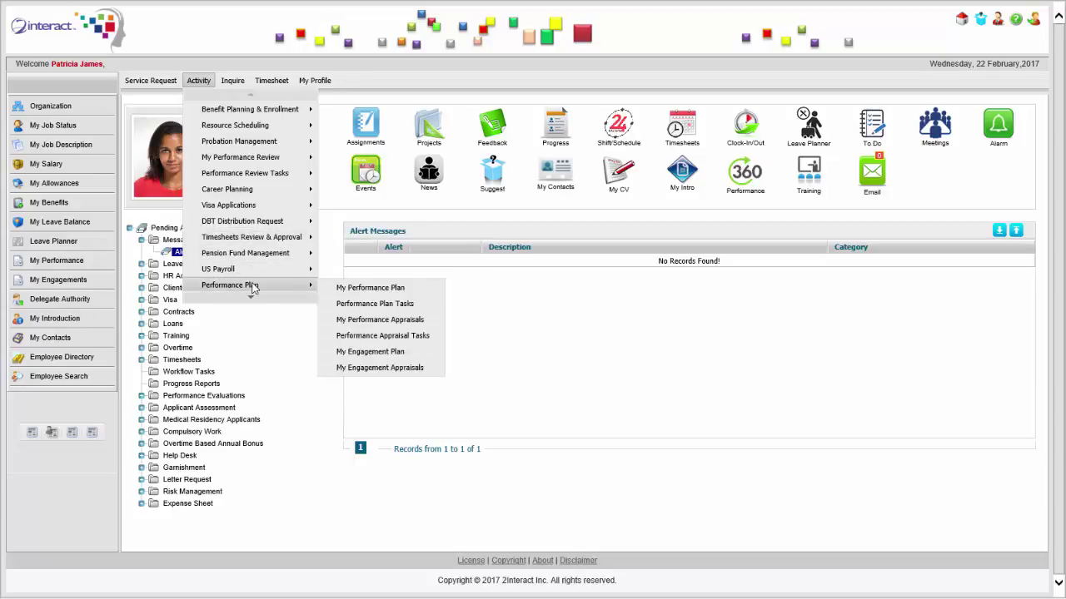
pyautogui.moveTo(252, 298)
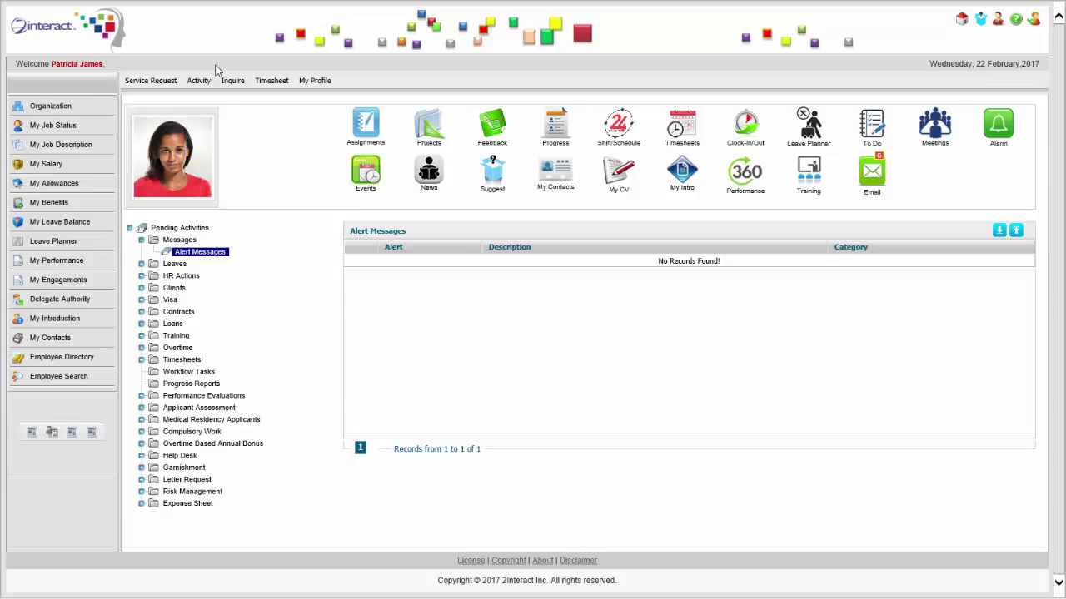
pyautogui.moveTo(317, 80)
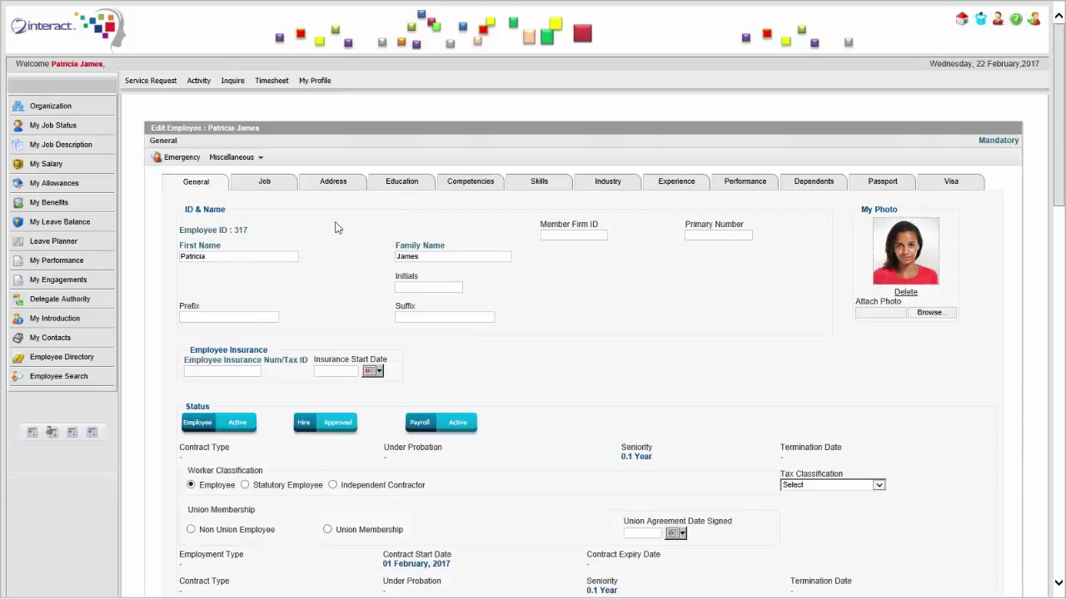
# Step: In Certifications, set the description to Other (CPR) and issuing authority to Other (American Red Cross)
pyautogui.click(259, 156)
pyautogui.click(262, 175)
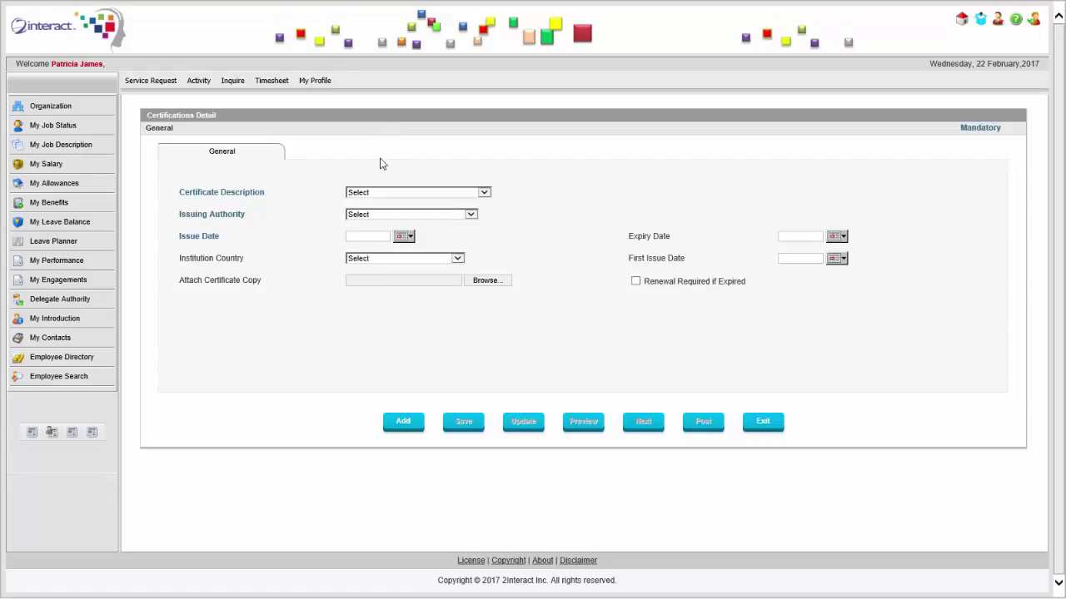
pyautogui.click(460, 193)
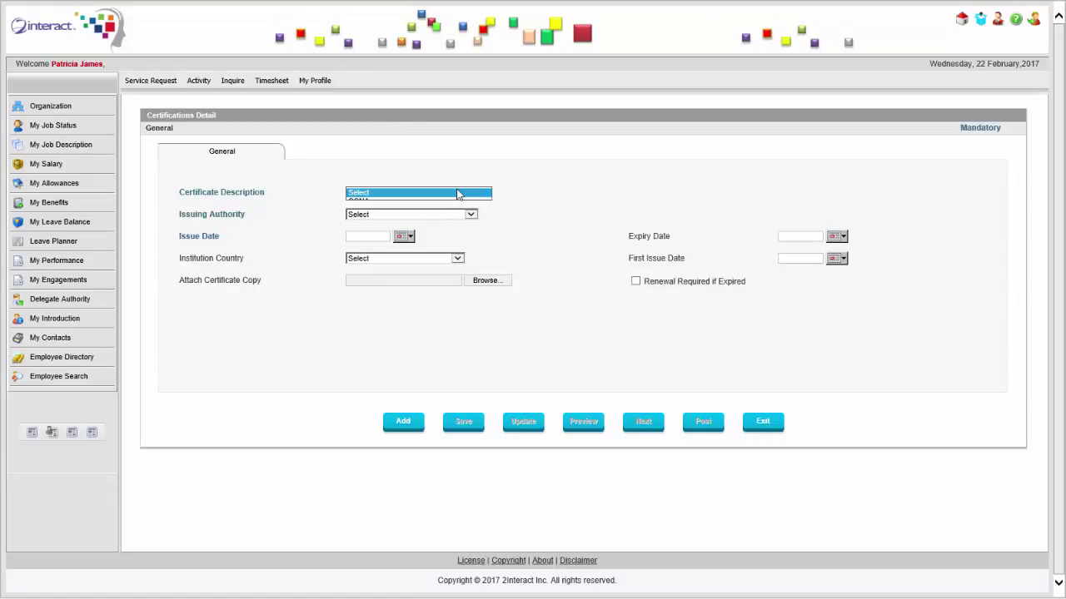
pyautogui.click(447, 209)
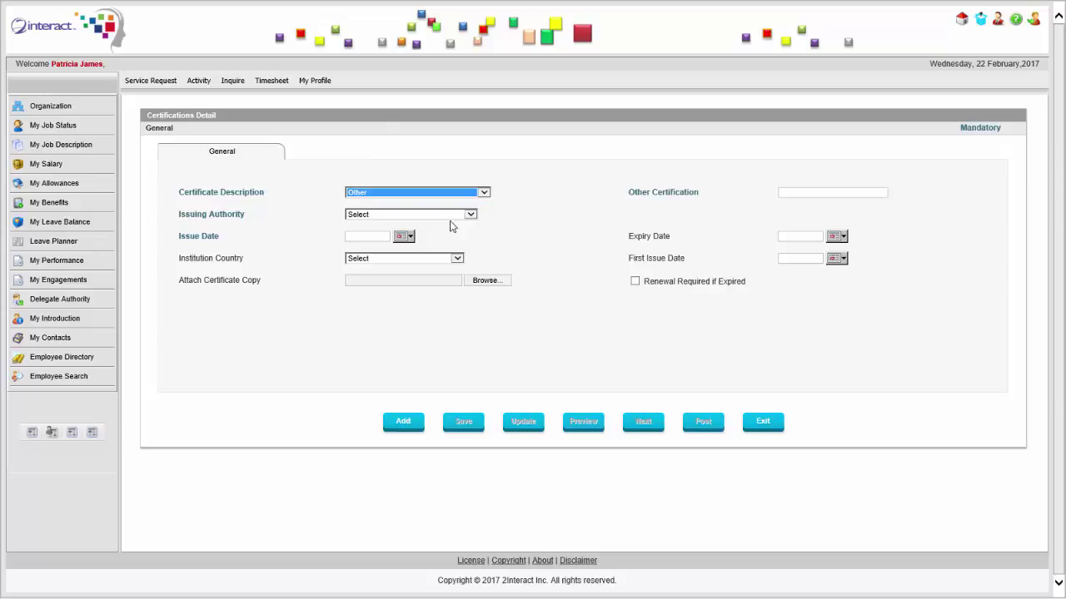
pyautogui.click(852, 190)
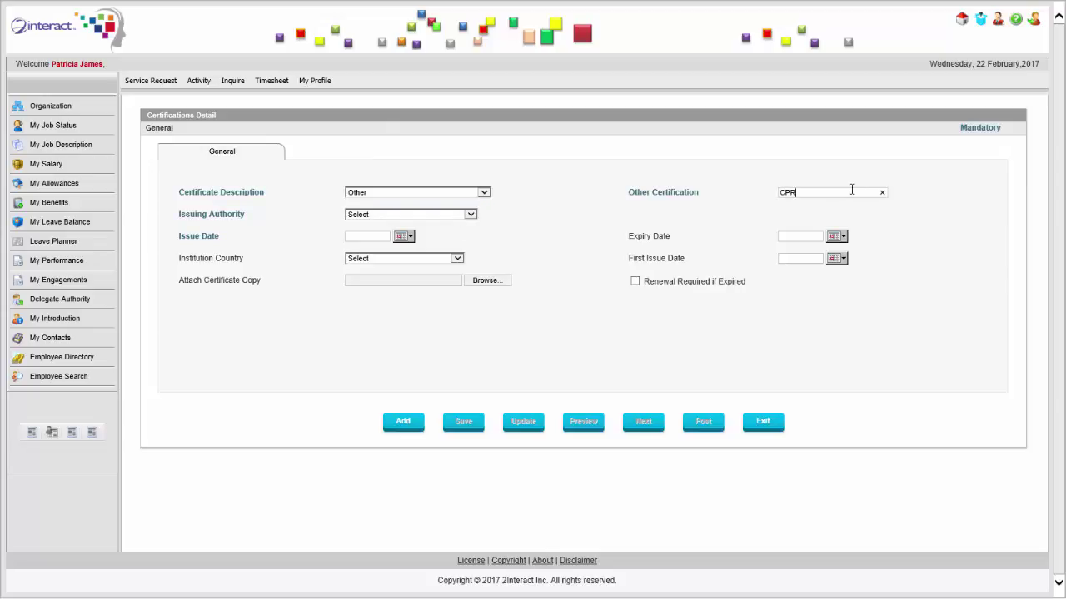
pyautogui.click(471, 214)
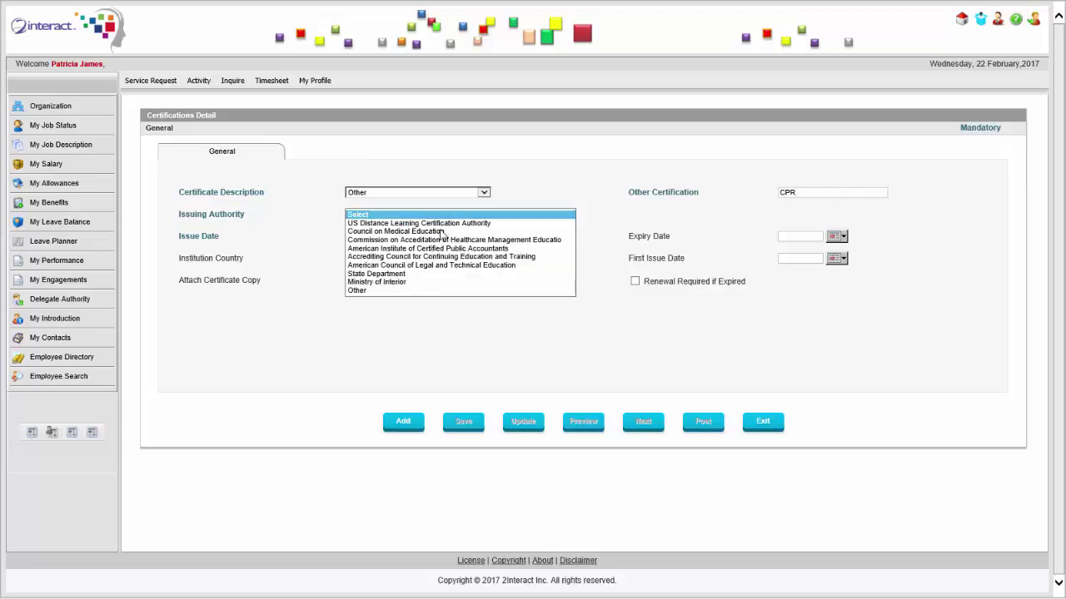
pyautogui.click(432, 288)
pyautogui.click(832, 213)
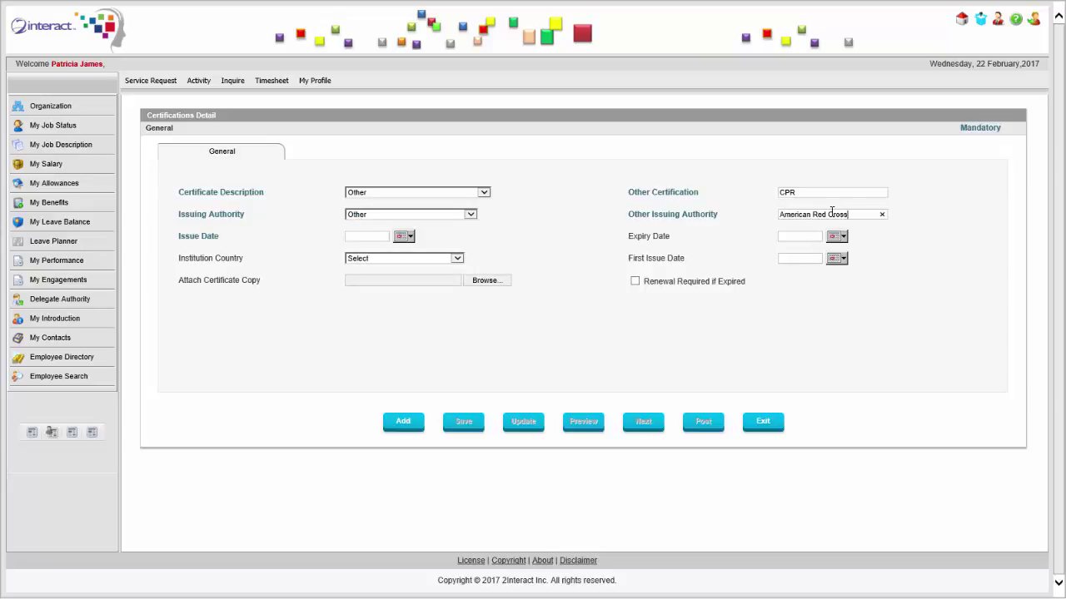
# Step: Set the certificate's issue date to 05/02/2014 and expiry date to 28/02/2019
pyautogui.click(401, 238)
pyautogui.click(429, 250)
pyautogui.click(424, 225)
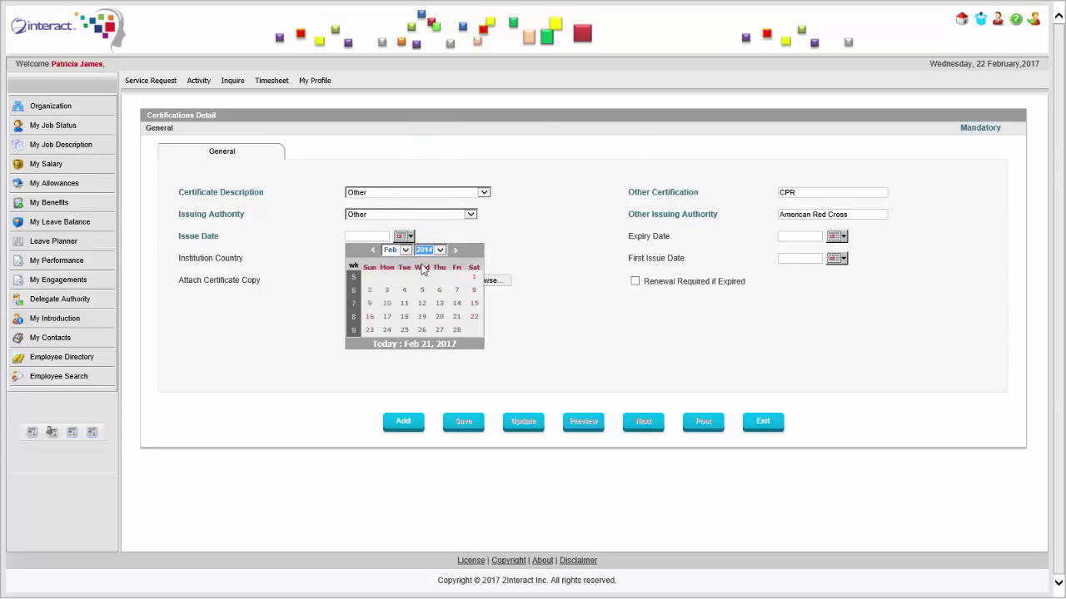
pyautogui.click(422, 290)
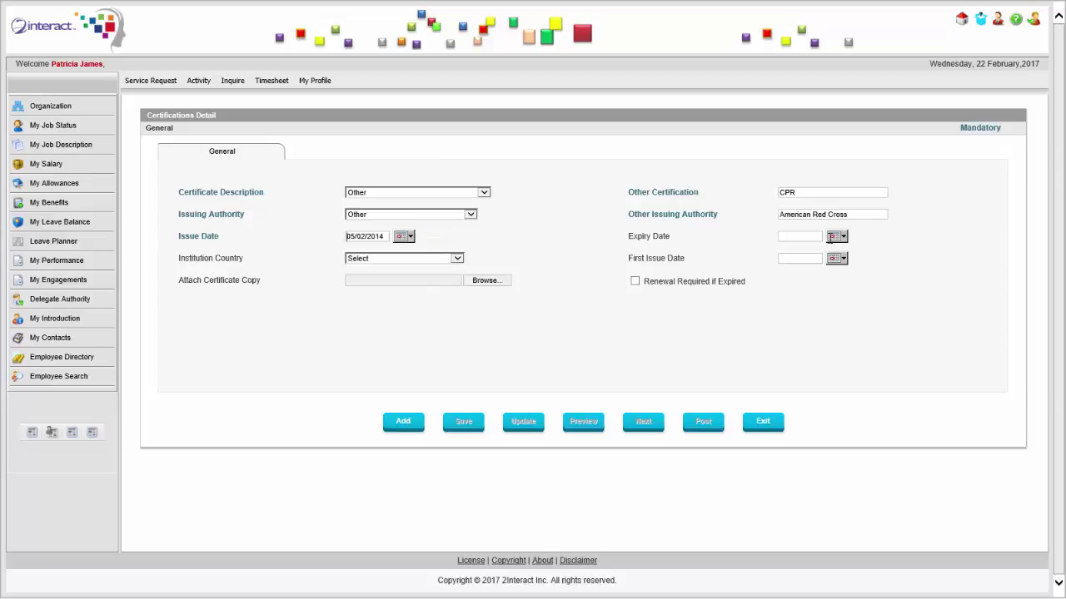
pyautogui.click(836, 236)
pyautogui.click(862, 250)
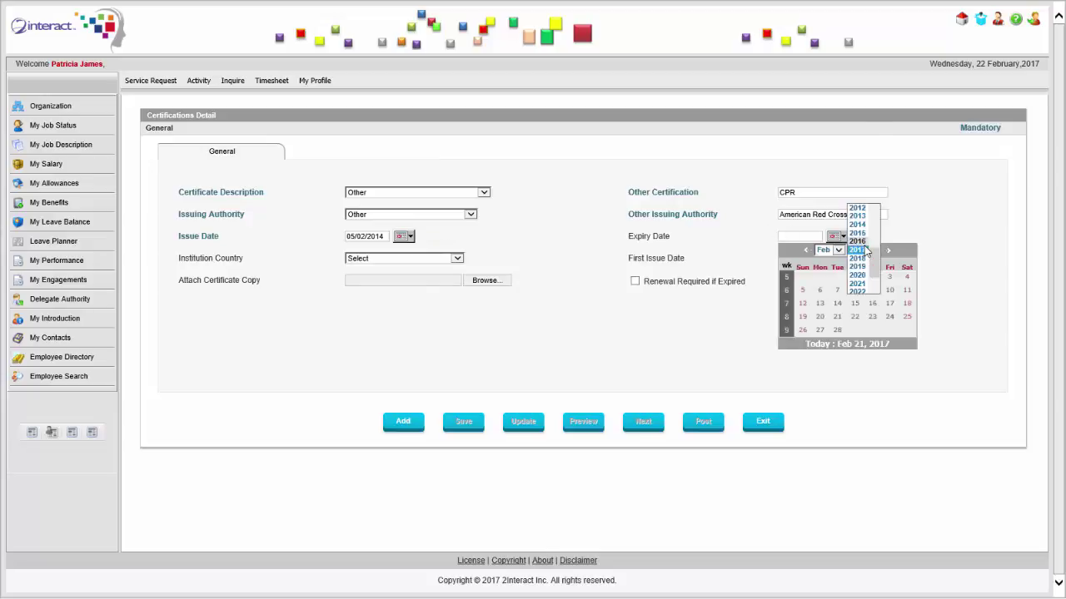
pyautogui.click(863, 241)
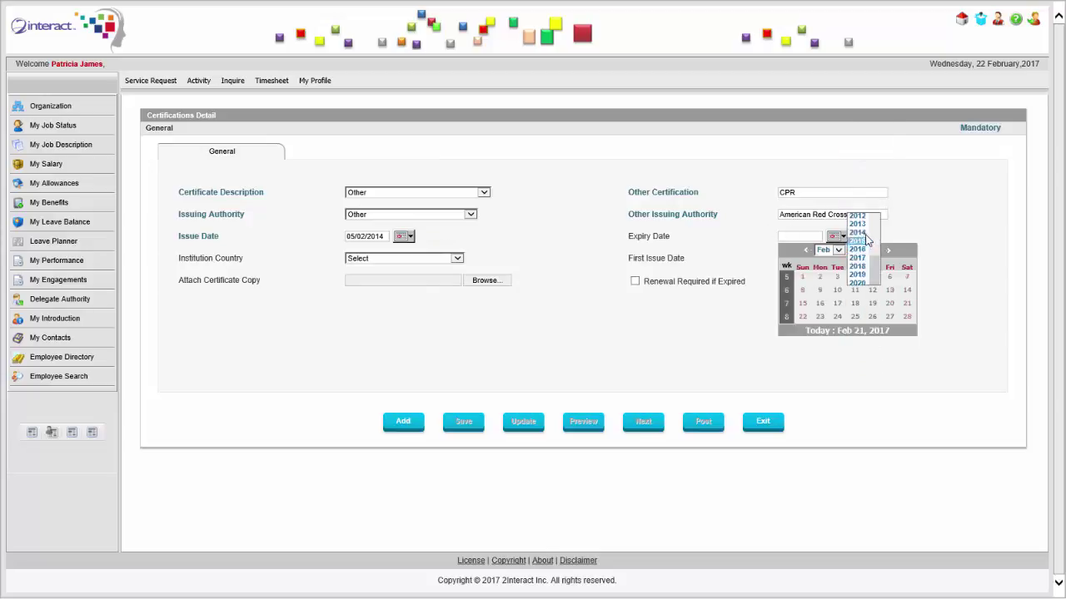
pyautogui.click(867, 241)
pyautogui.click(868, 252)
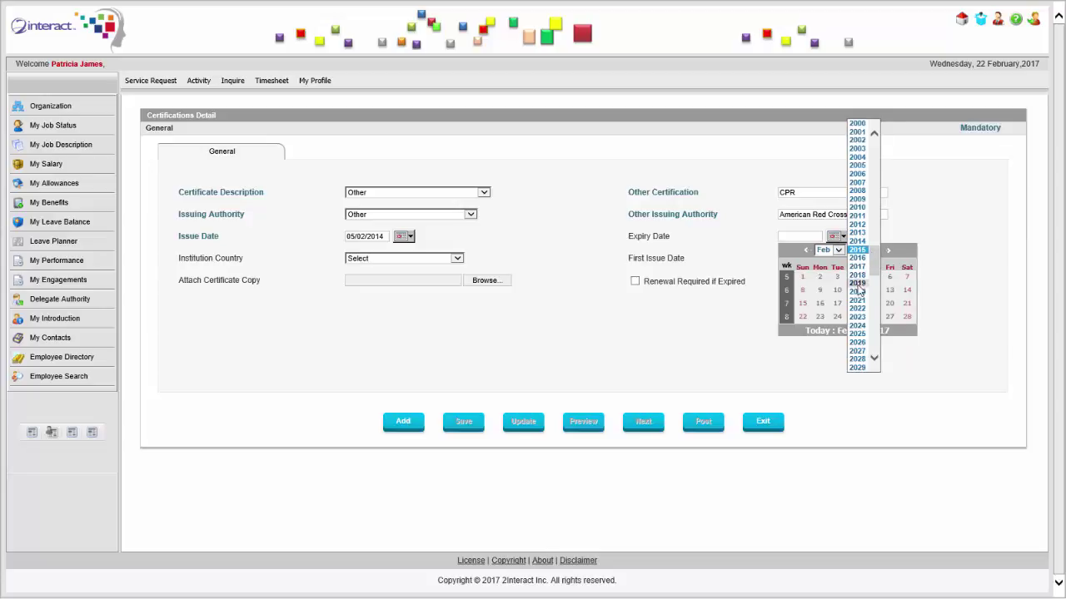
pyautogui.click(859, 284)
pyautogui.click(877, 329)
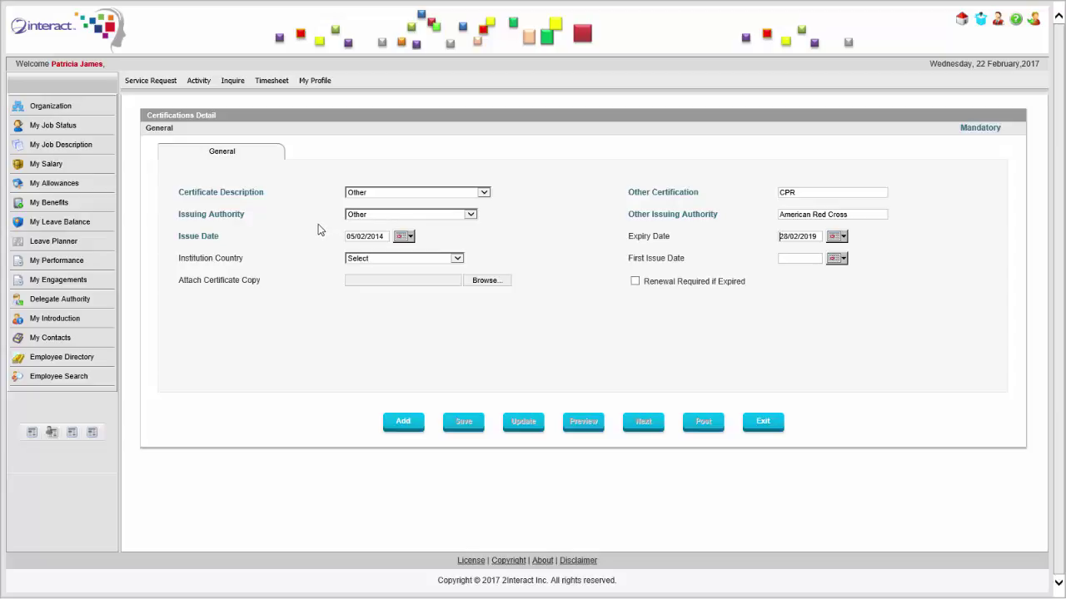
pyautogui.click(487, 280)
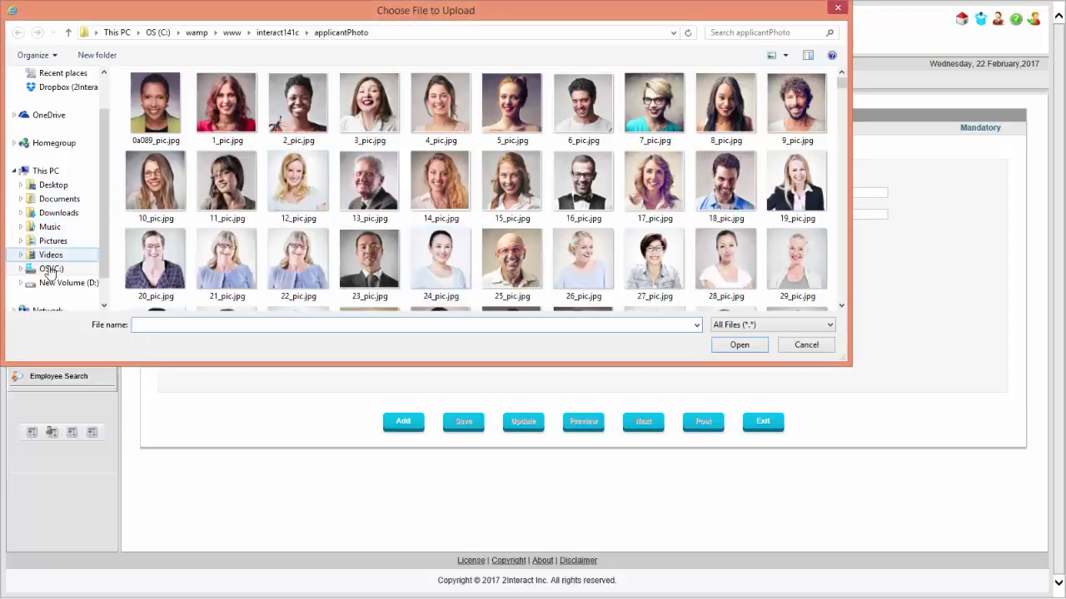
# Step: Attach the Red Cross CPR certificate image from C:\Sample Data\Certifications
pyautogui.click(50, 268)
pyautogui.doubleClick(186, 223)
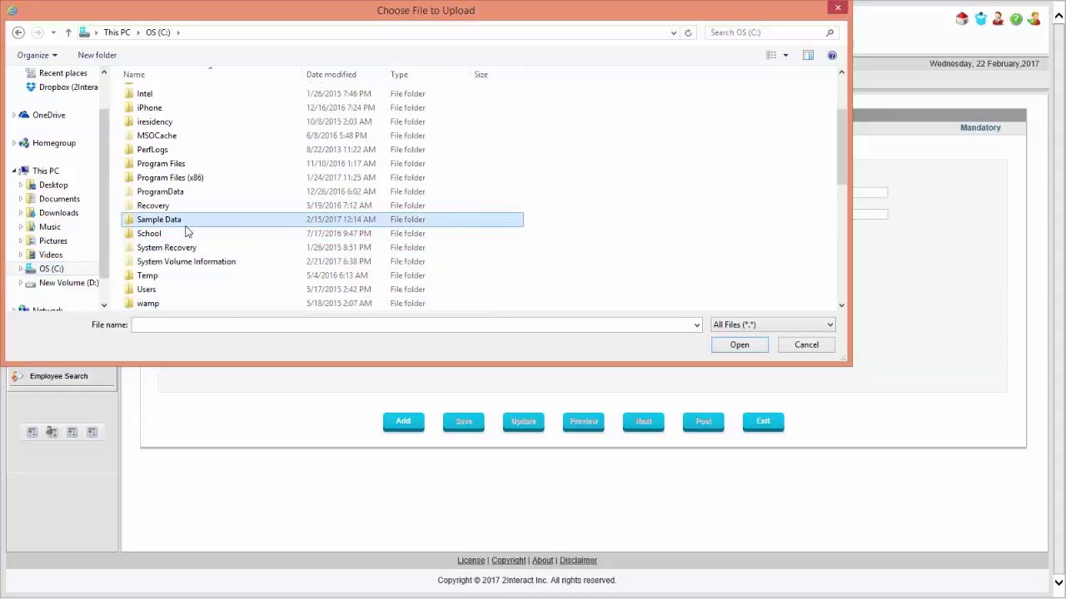
pyautogui.press('c')
pyautogui.press('c')
pyautogui.press('c')
pyautogui.press('c')
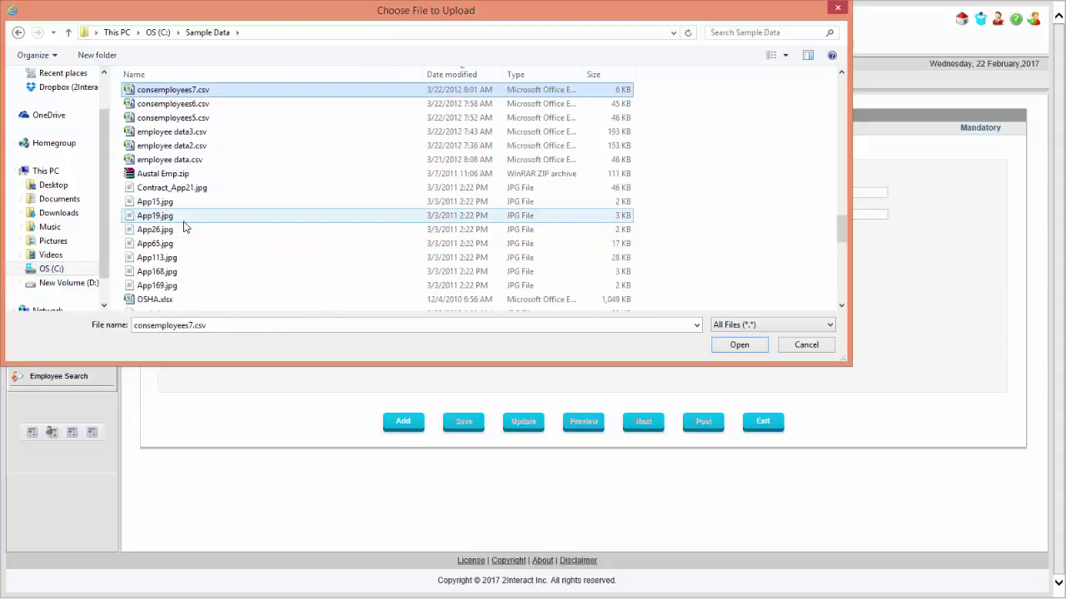
pyautogui.click(200, 190)
pyautogui.press('c')
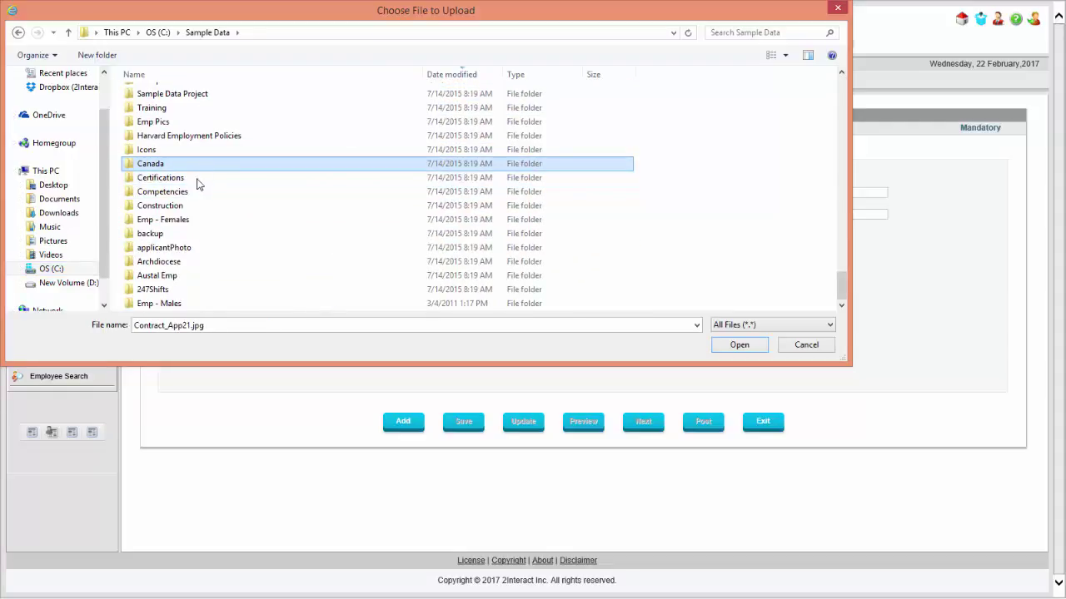
pyautogui.doubleClick(198, 178)
pyautogui.click(161, 137)
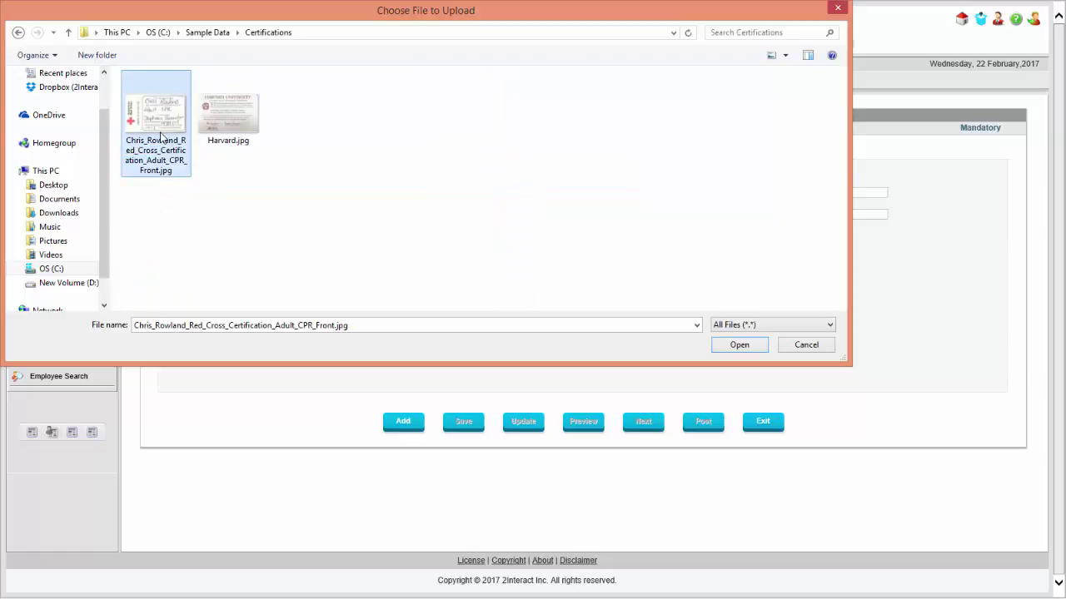
pyautogui.doubleClick(162, 137)
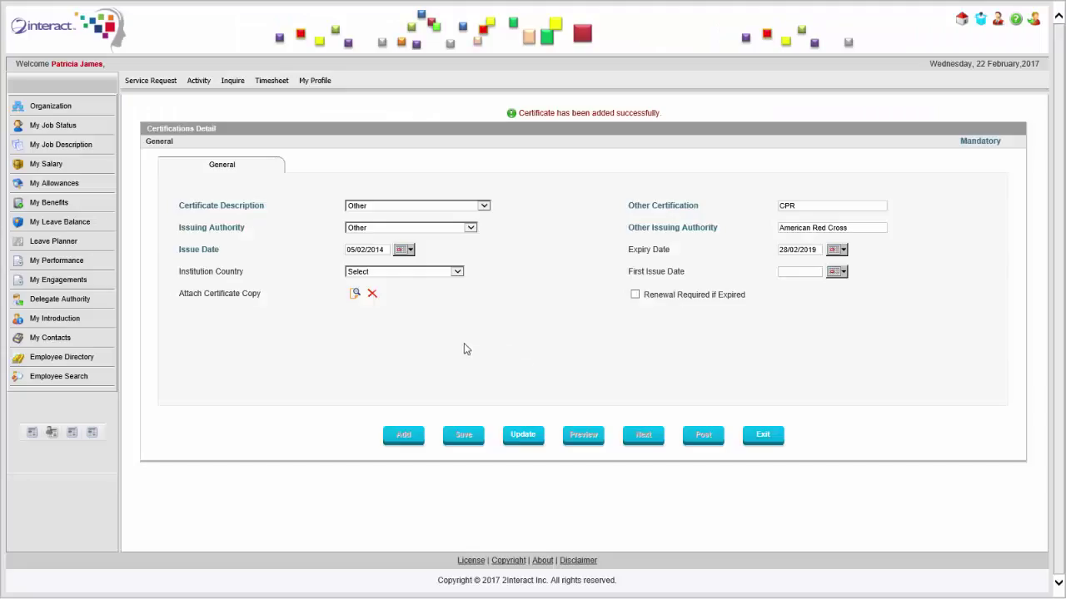
# Step: Open the attached CPR certificate copy to check it, then close the image viewer
pyautogui.click(355, 295)
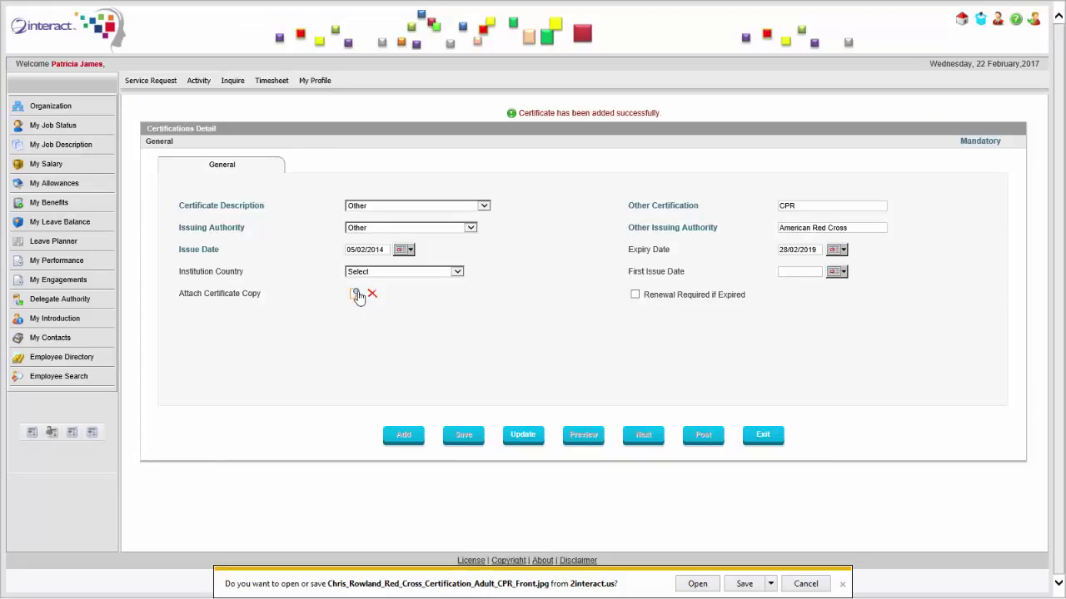
pyautogui.click(698, 583)
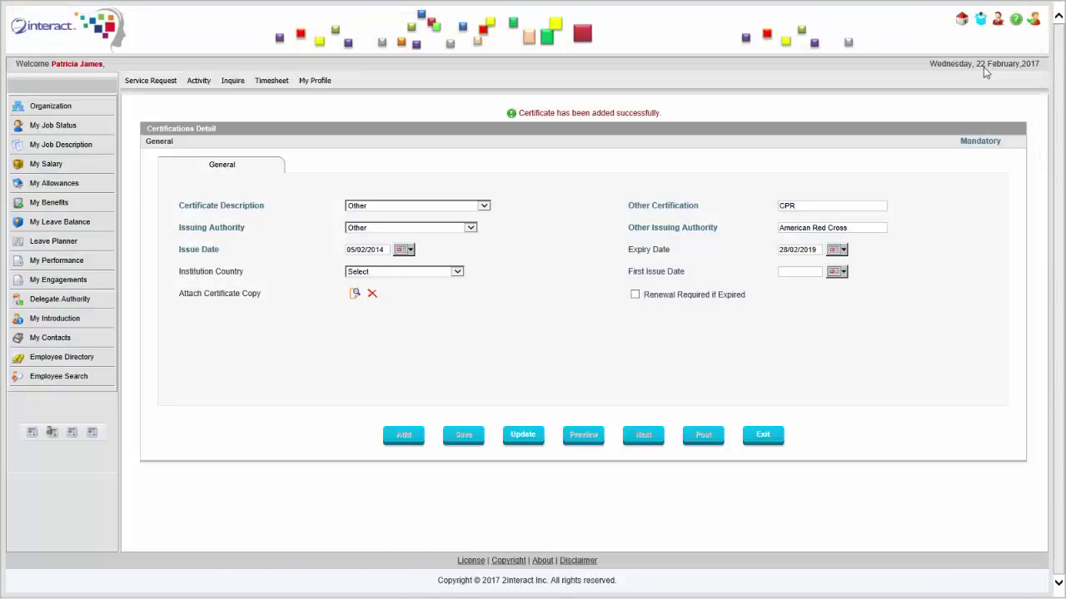
pyautogui.click(1048, 7)
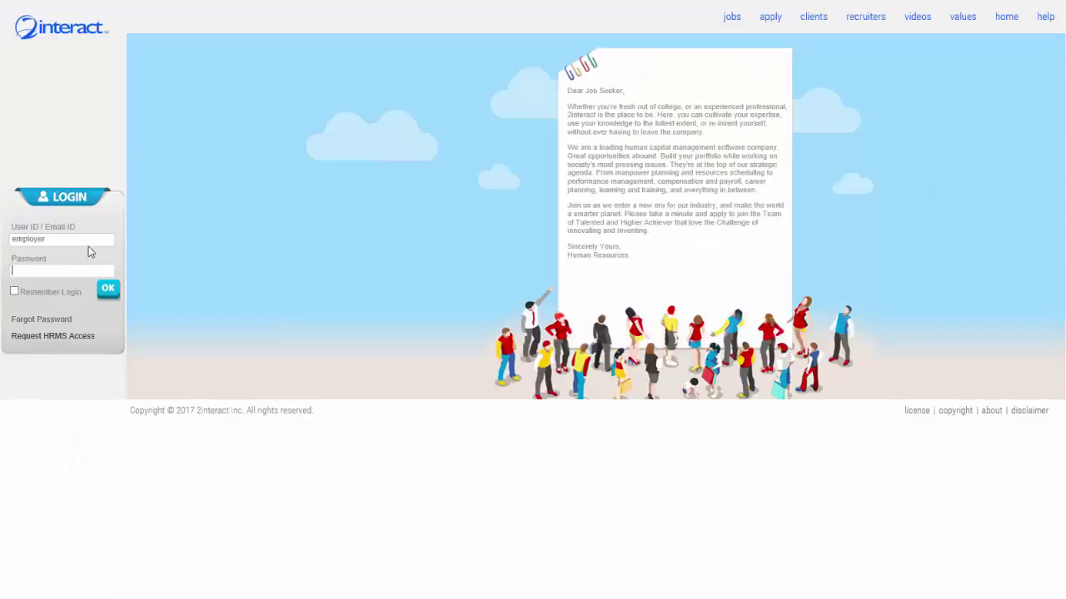
# Step: Log in with the supervisor's user ID and password
pyautogui.doubleClick(88, 243)
pyautogui.press('Tab')
pyautogui.press('Return')
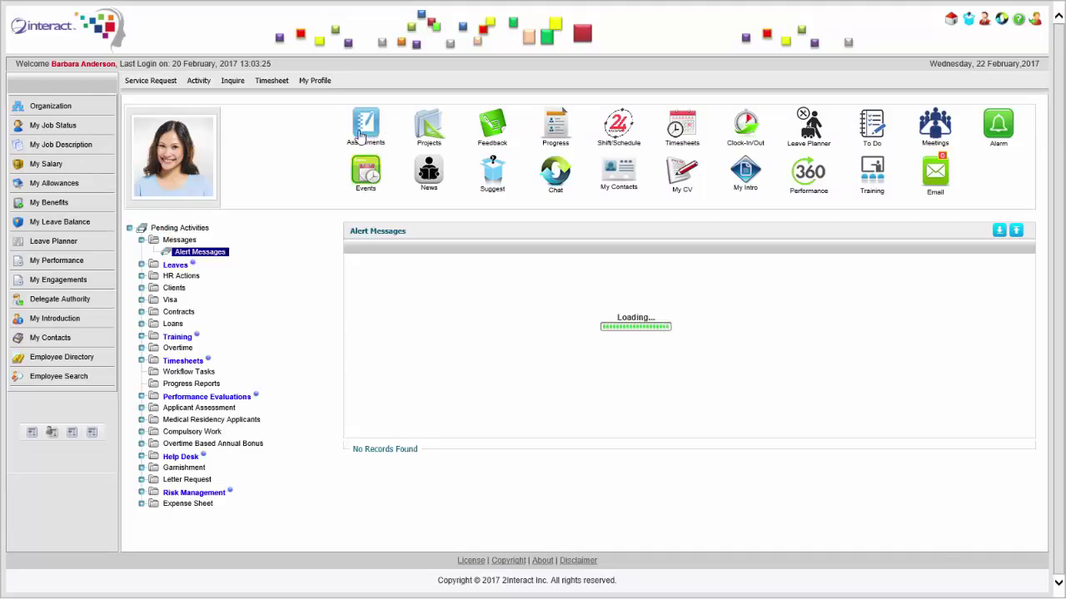
# Step: Approve the employee's one-day Administrative Leave request starting 23/02/2017 from Pending Leave Requests
pyautogui.click(141, 265)
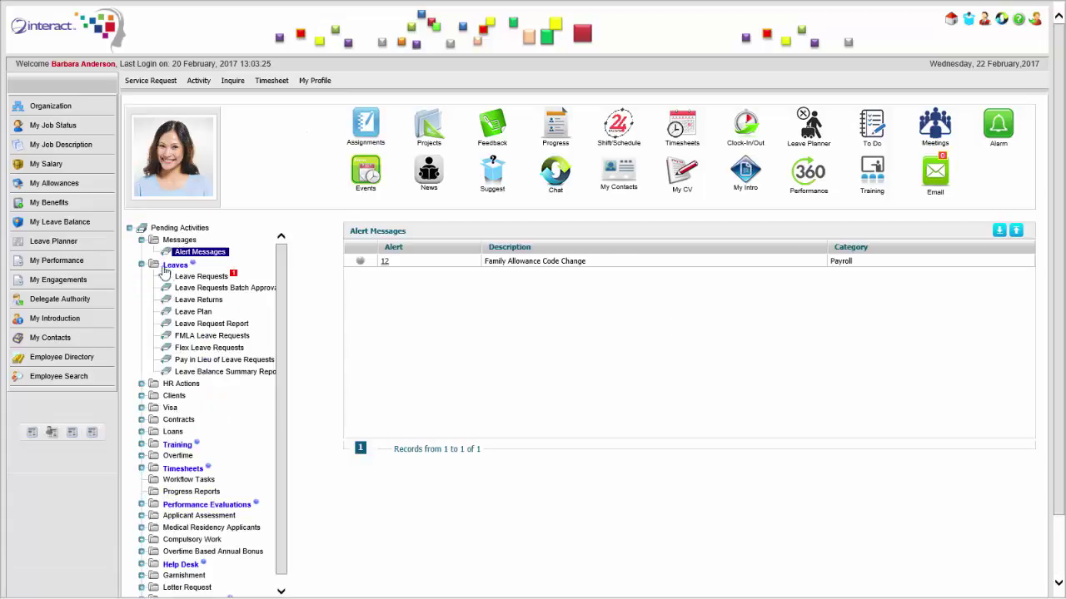
pyautogui.click(198, 275)
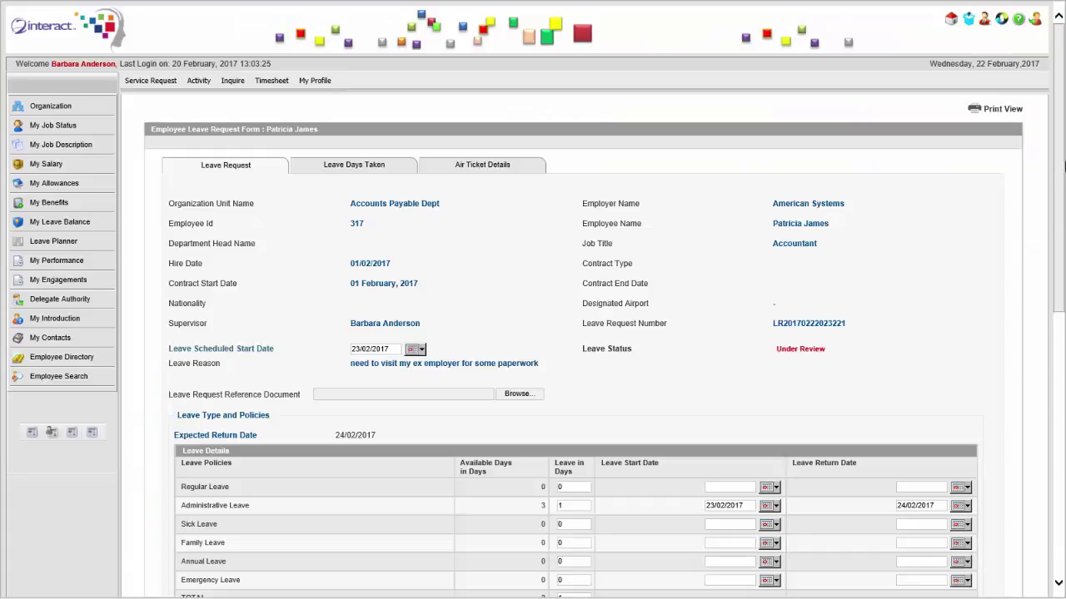
pyautogui.scroll(-3, 1024, 278)
pyautogui.click(348, 159)
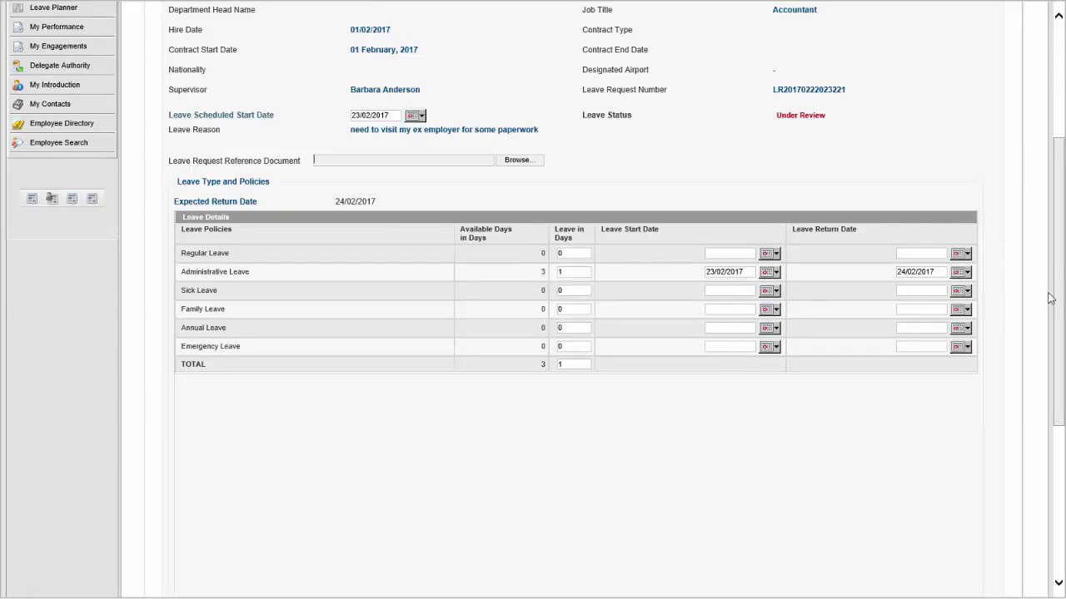
pyautogui.moveTo(1063, 263); pyautogui.dragTo(1045, 460)
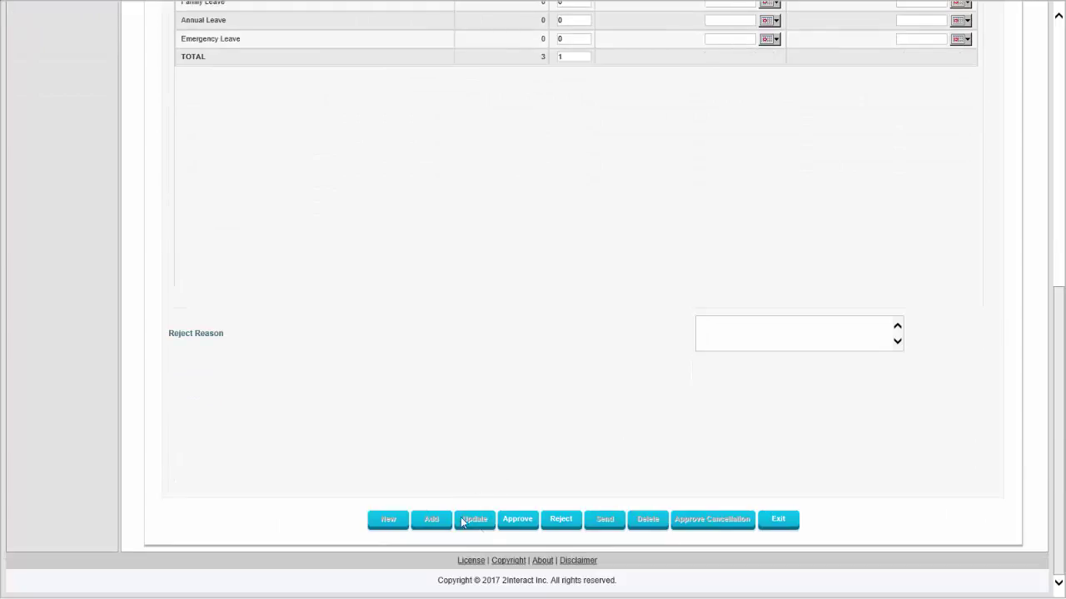
pyautogui.click(518, 522)
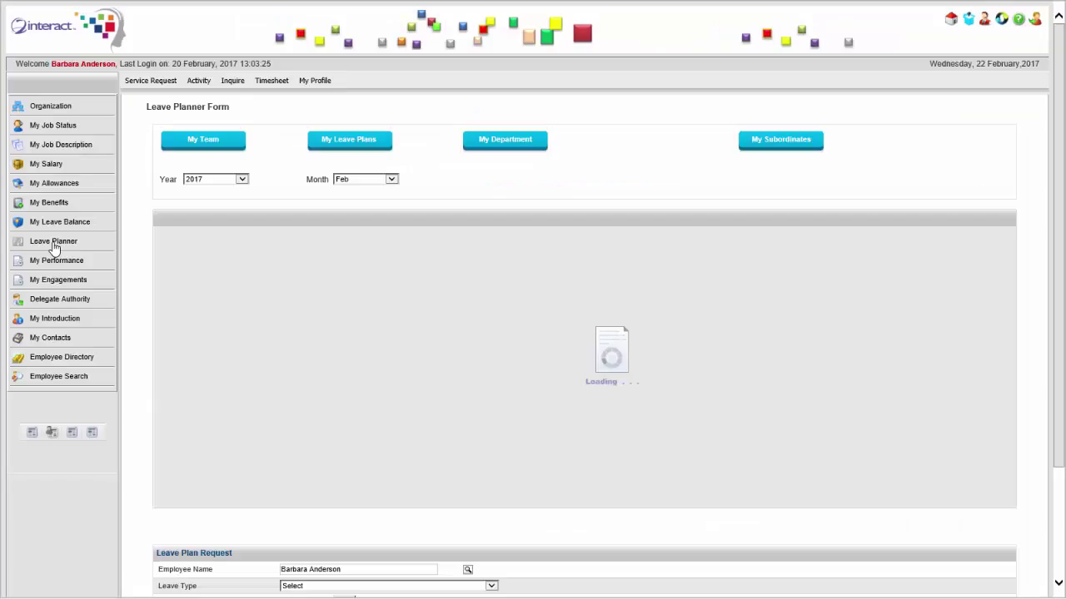
# Step: Show the subordinates' February 2017 leave plan and scroll to the ADM days on 22–23 February
pyautogui.click(767, 156)
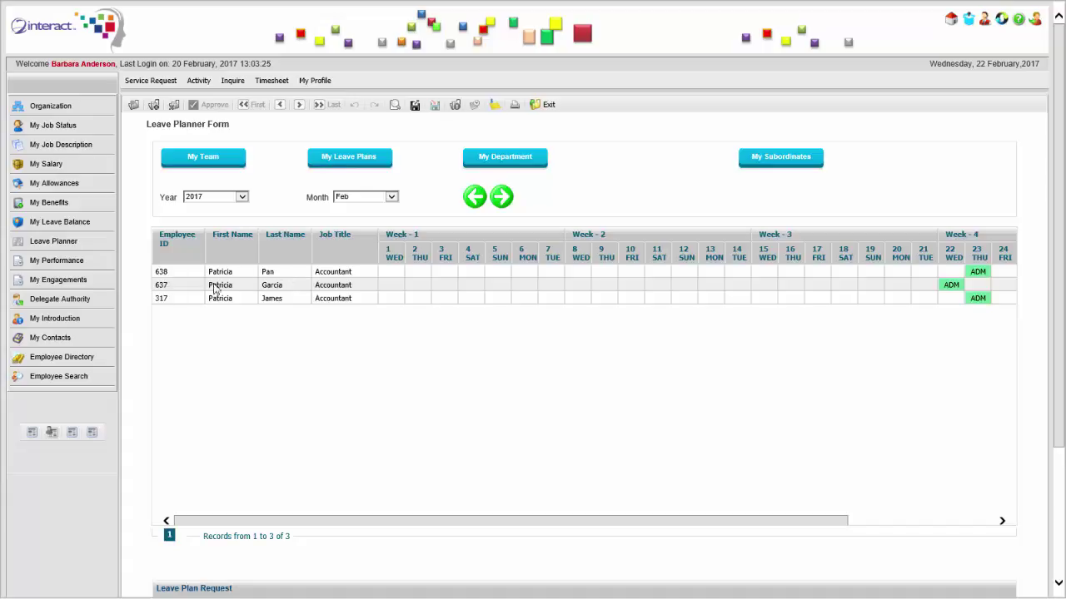
pyautogui.moveTo(571, 526); pyautogui.dragTo(732, 505)
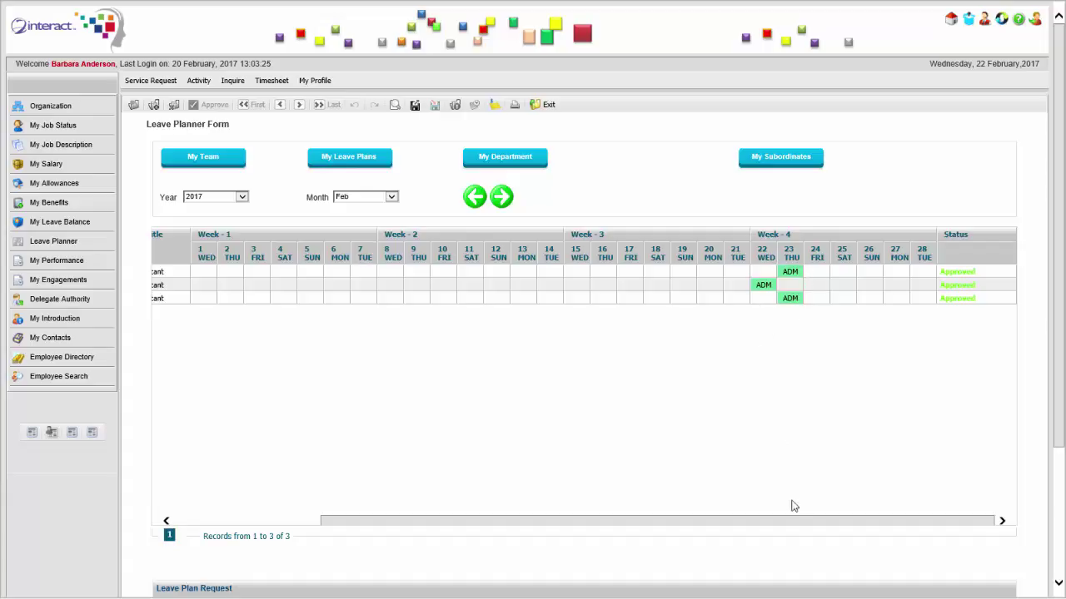
pyautogui.moveTo(820, 525); pyautogui.dragTo(572, 513)
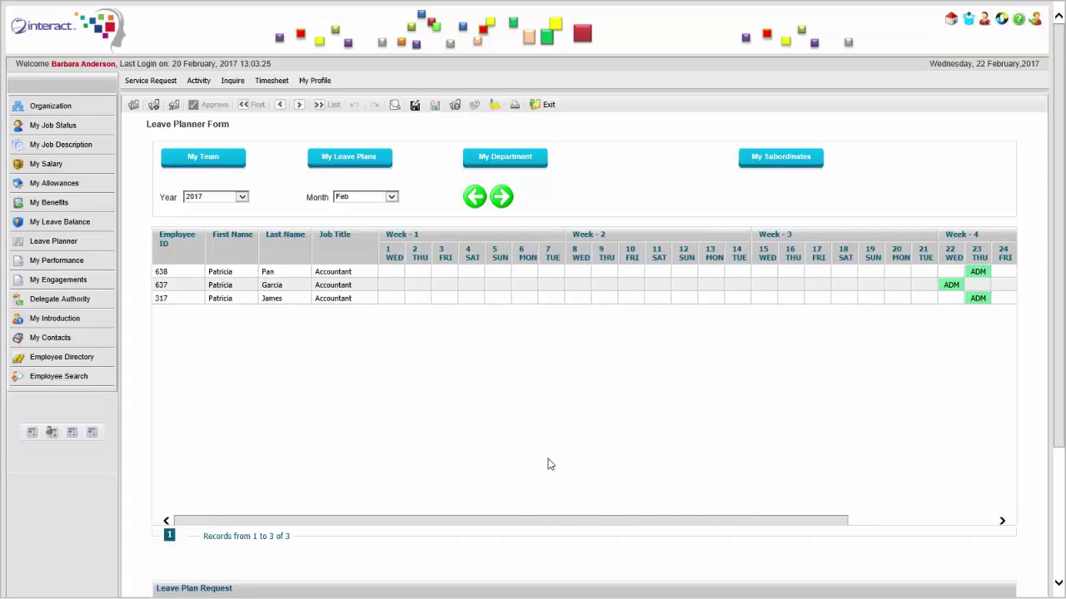
pyautogui.scroll(-3, 547, 464)
pyautogui.scroll(2, 547, 465)
pyautogui.scroll(-4, 547, 465)
pyautogui.scroll(5, 550, 462)
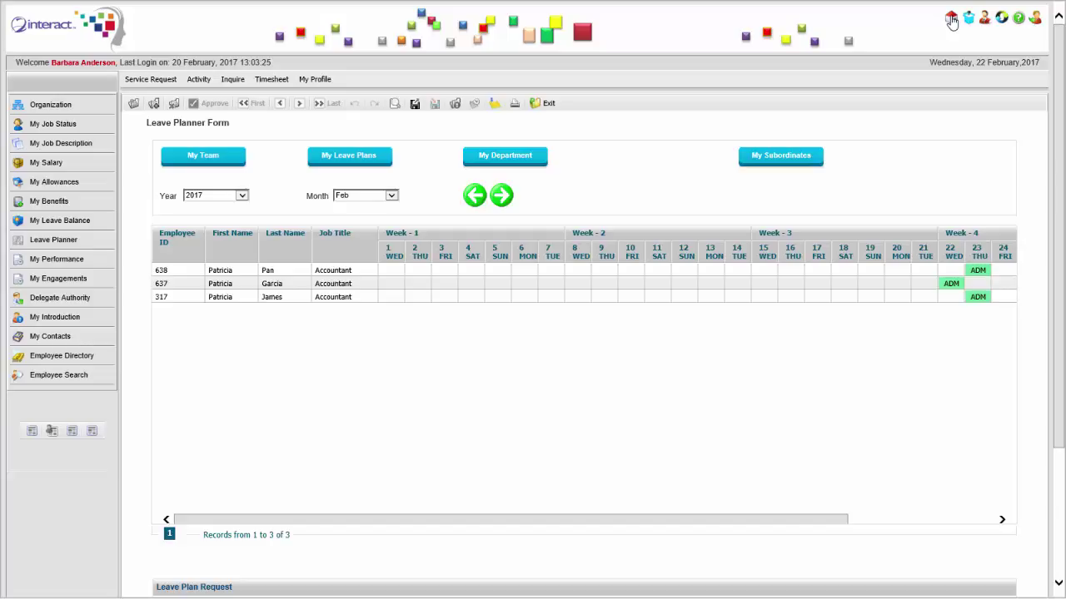
# Step: Return to the home page, open a helpdesk Support Ticket form, then close it unsubmitted
pyautogui.click(952, 22)
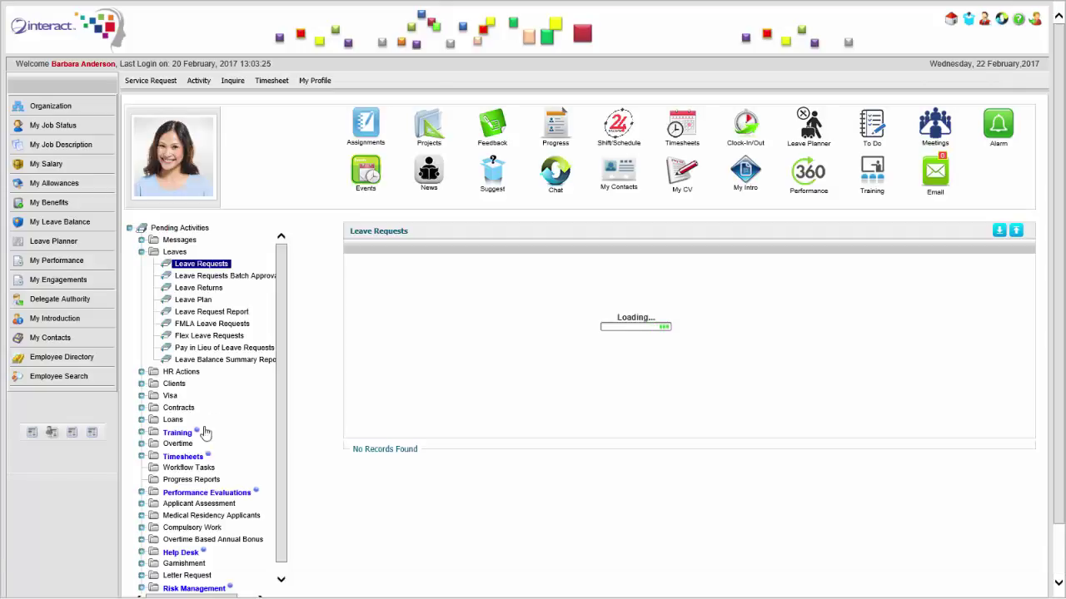
pyautogui.scroll(-1, 292, 364)
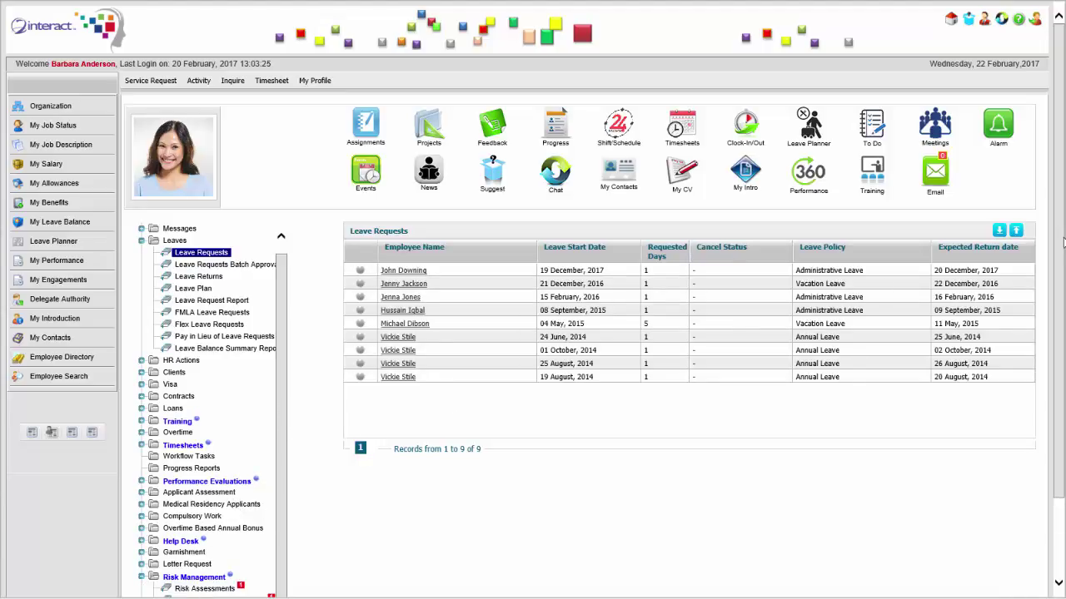
pyautogui.moveTo(1063, 242); pyautogui.dragTo(1063, 332)
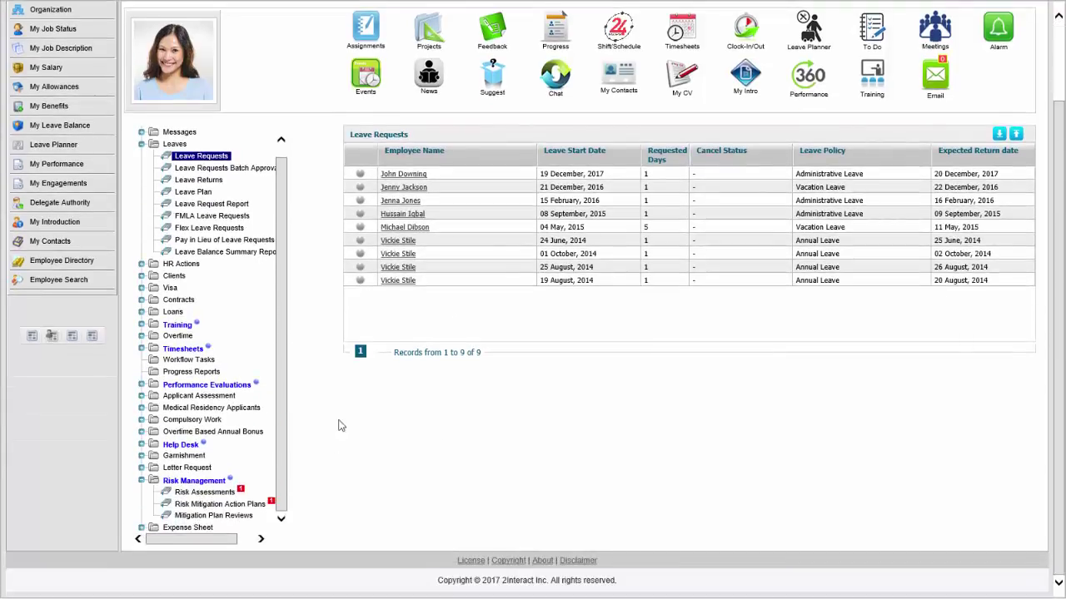
pyautogui.scroll(2, 573, 315)
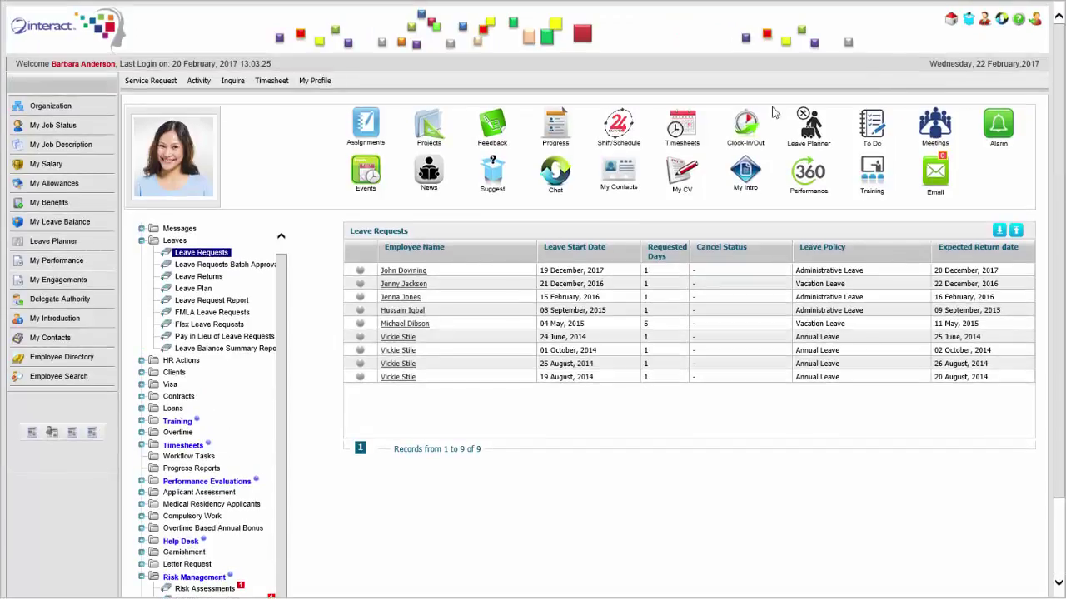
pyautogui.click(986, 25)
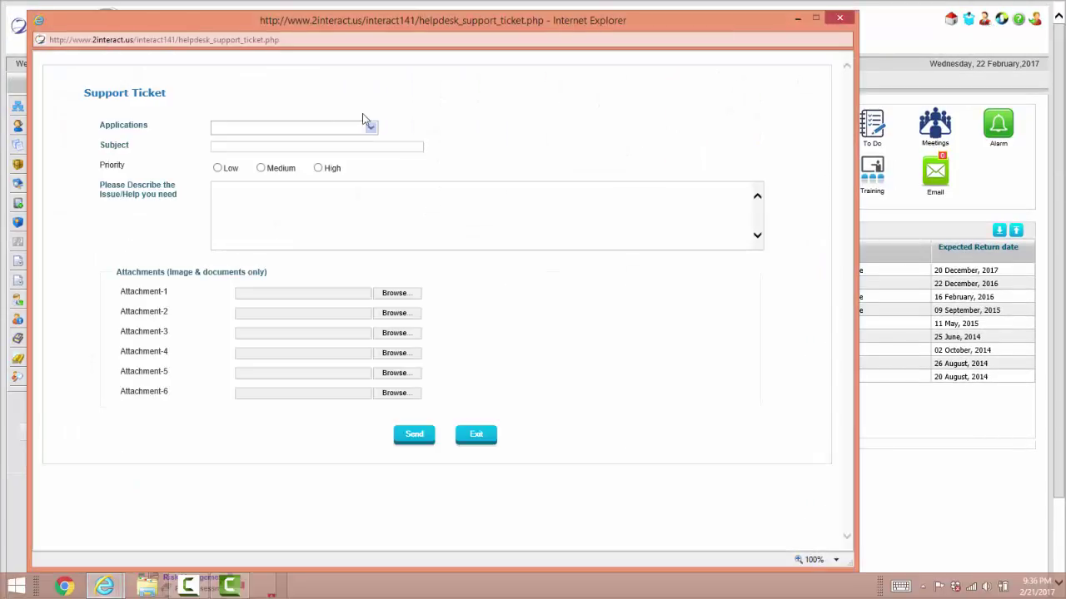
pyautogui.click(316, 128)
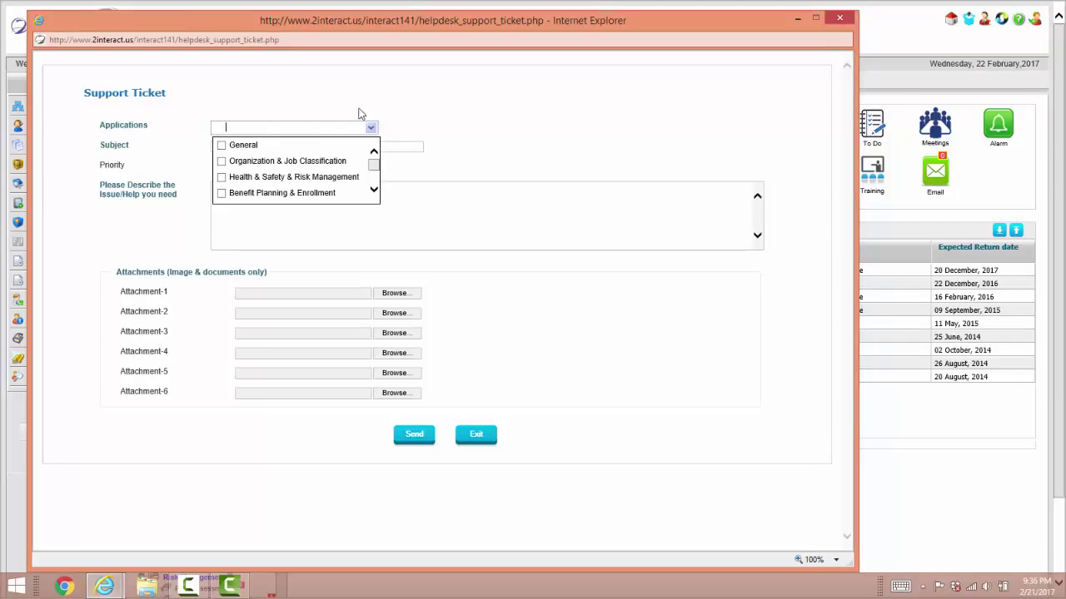
pyautogui.click(405, 90)
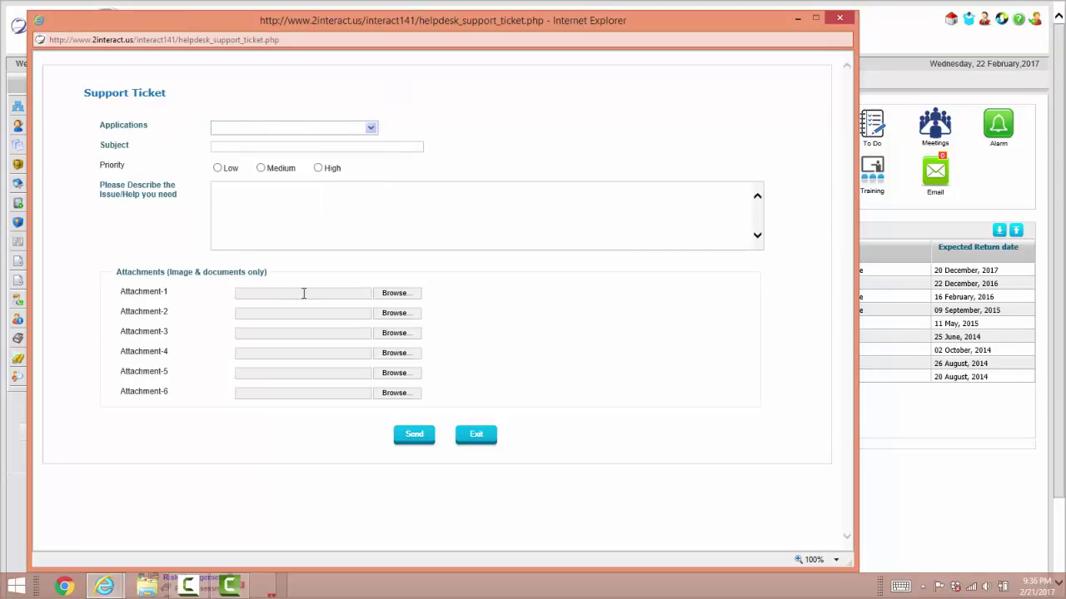
pyautogui.click(839, 18)
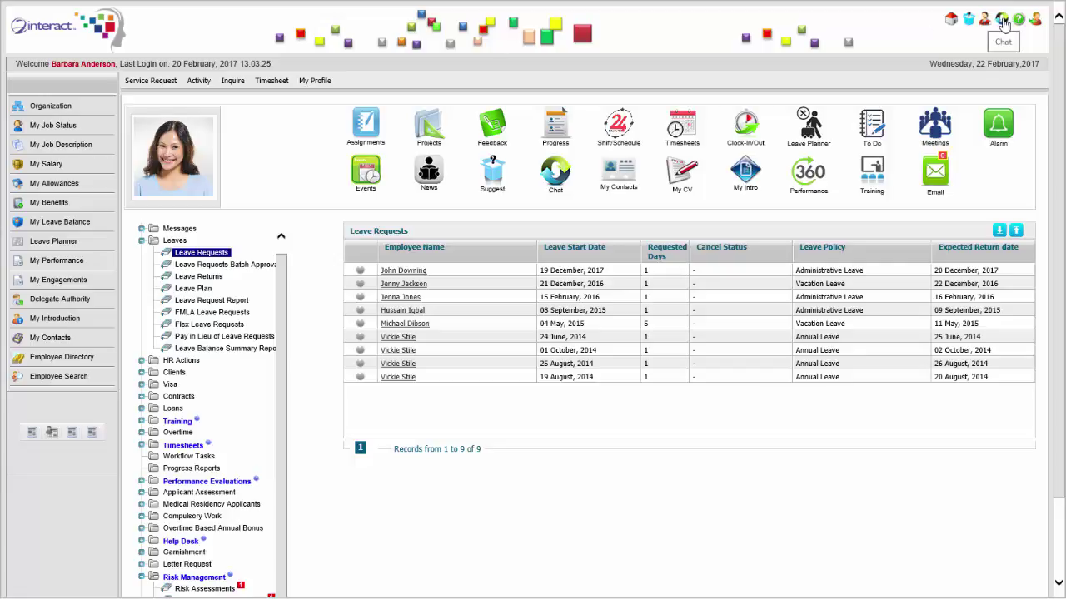
# Step: Collapse the Leaves and Risk Management branches and browse the Activity modules menu
pyautogui.click(141, 241)
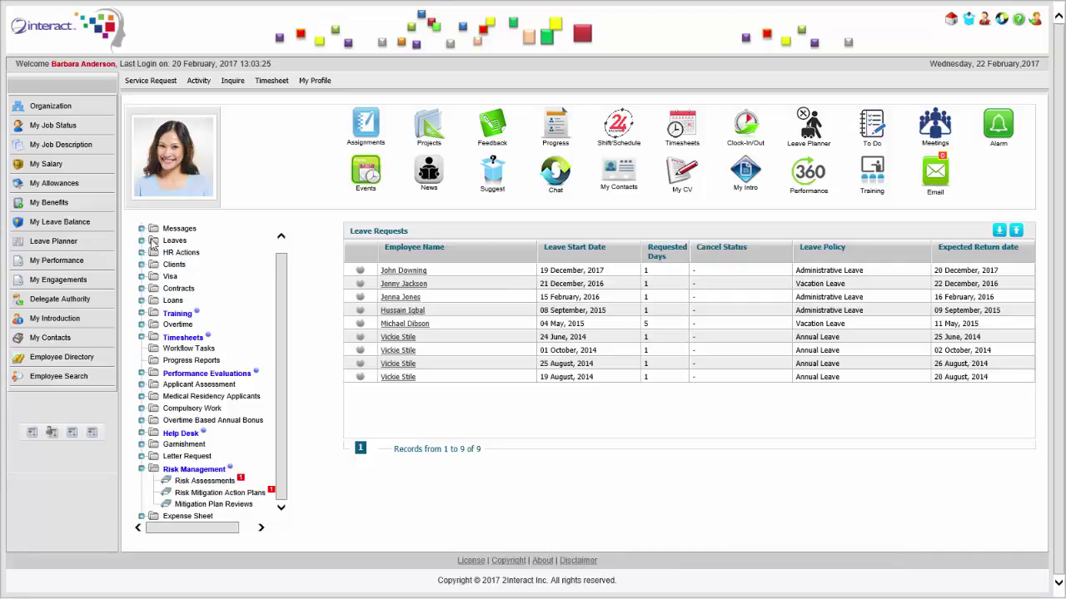
pyautogui.click(142, 470)
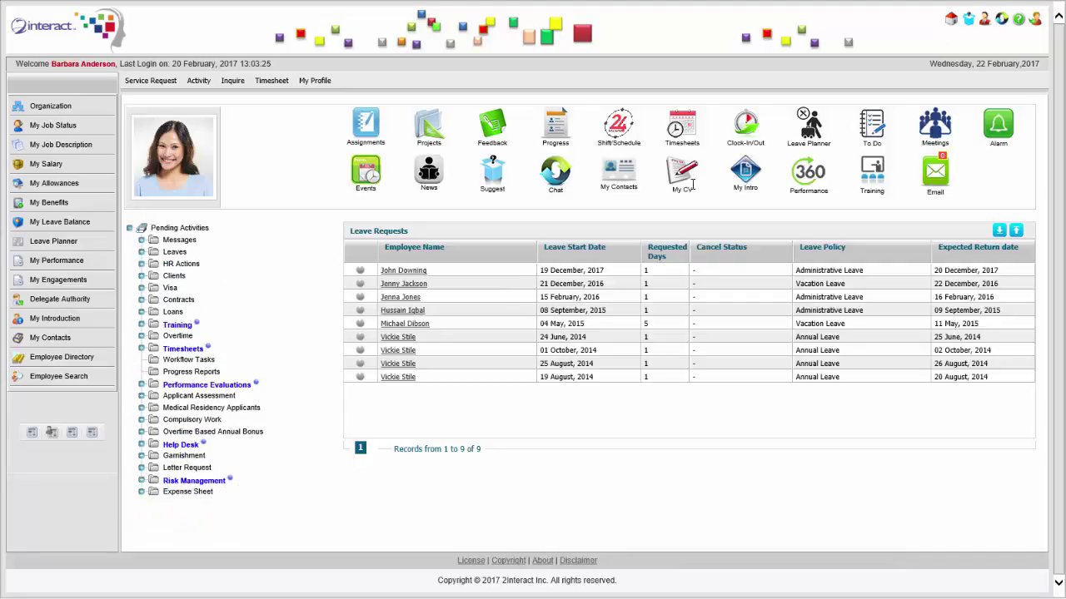
pyautogui.click(198, 84)
pyautogui.moveTo(269, 280)
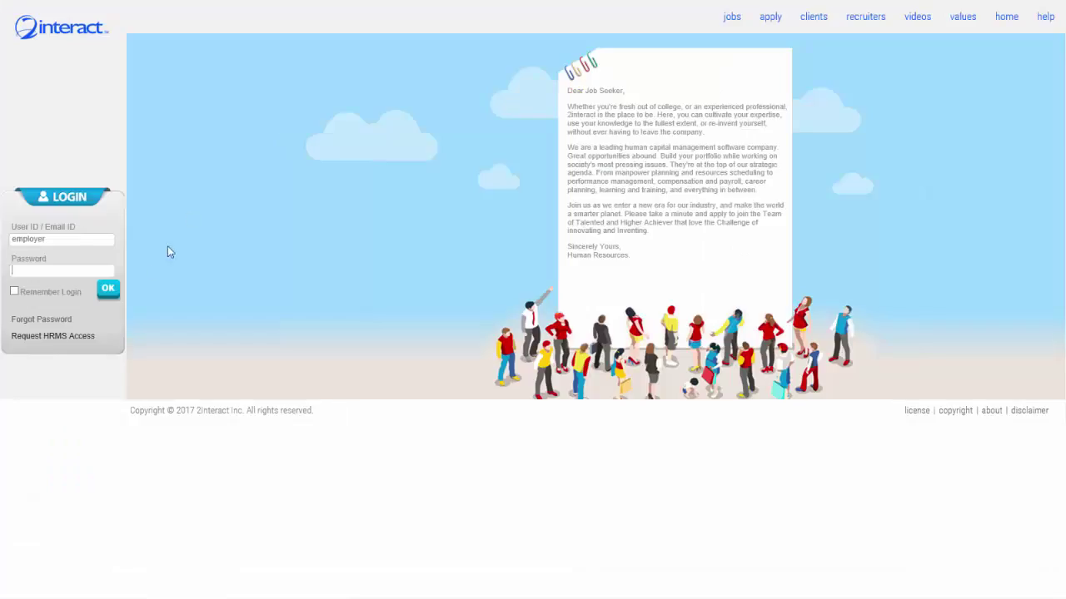
# Step: Replace the User ID with the admin user name and log in
pyautogui.doubleClick(91, 242)
pyautogui.write('admin')
pyautogui.press('Return')
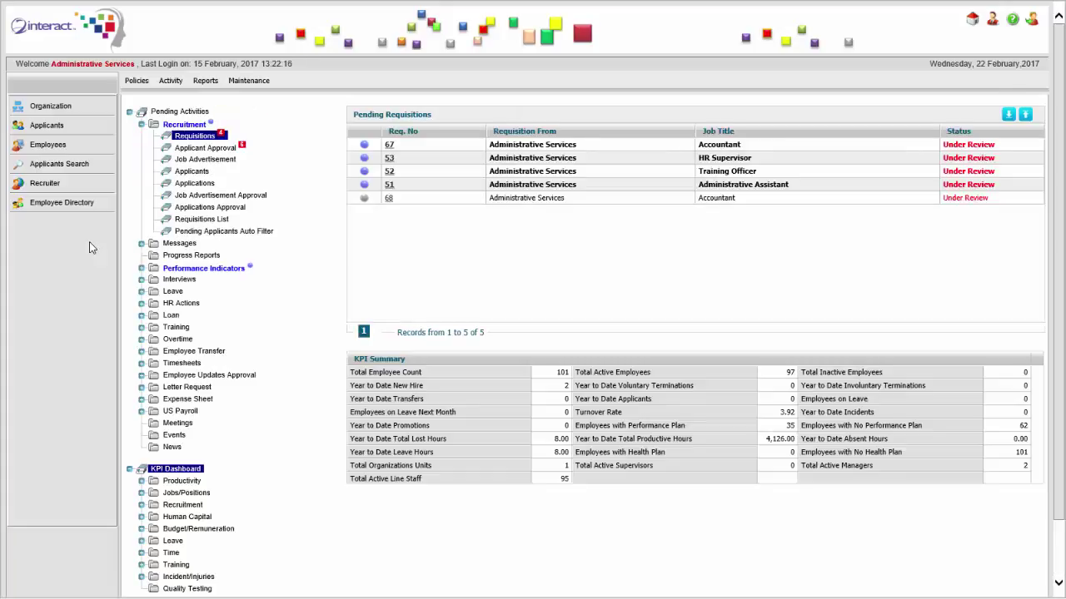
# Step: Go through the Activity menu to Reports > Leave & Time Management > Employee Absence Report
pyautogui.click(170, 81)
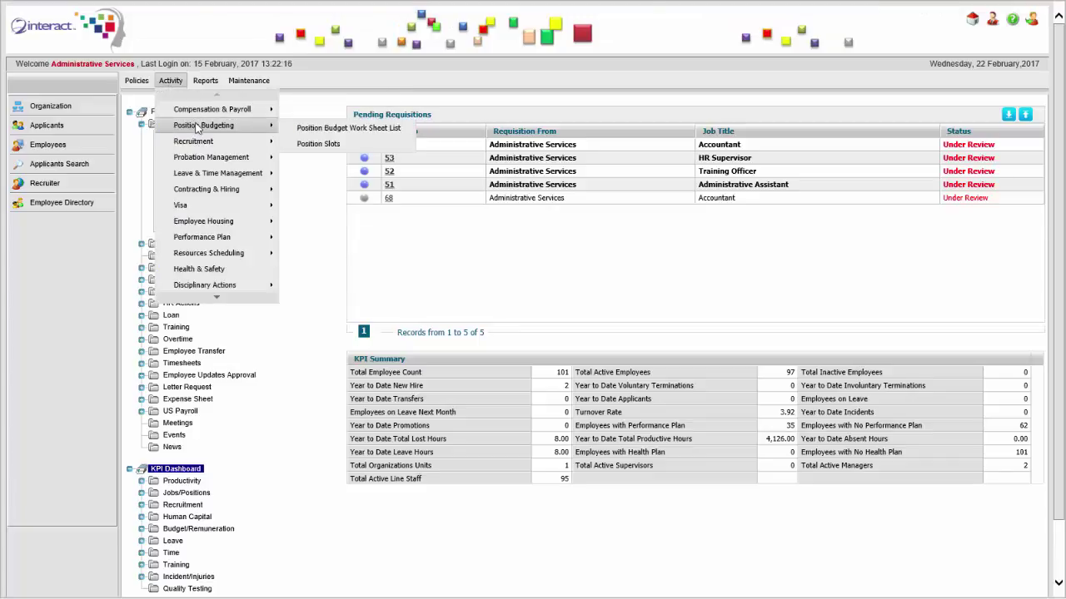
pyautogui.moveTo(204, 143)
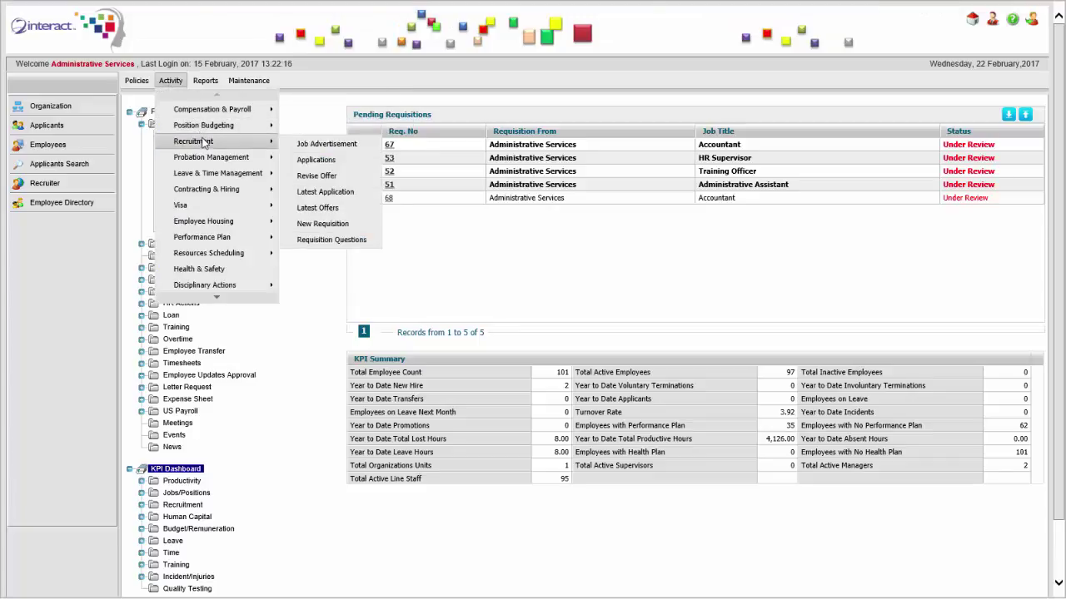
pyautogui.click(200, 38)
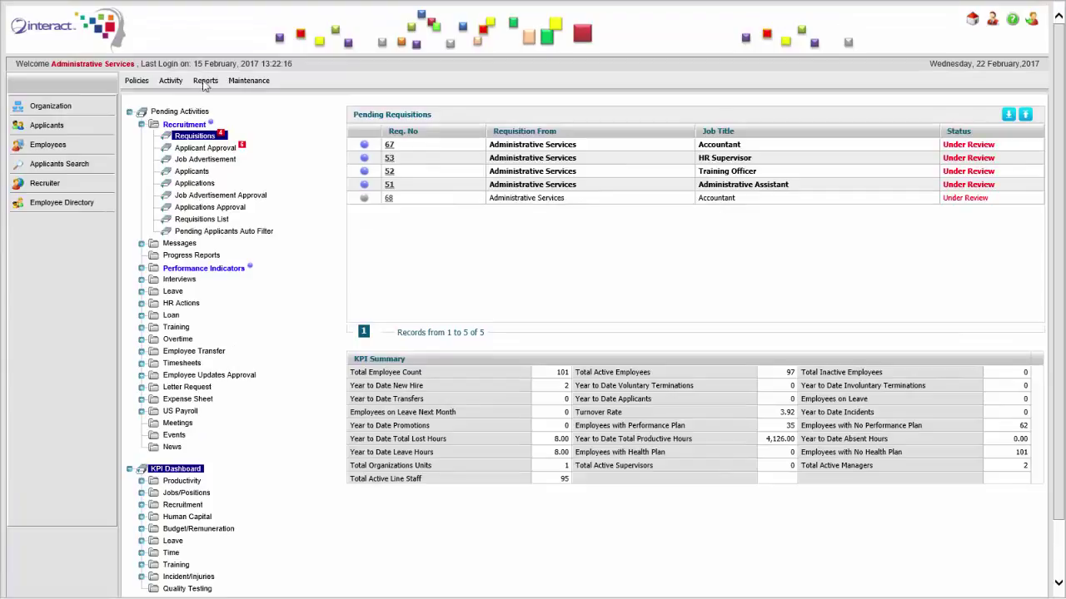
pyautogui.click(171, 83)
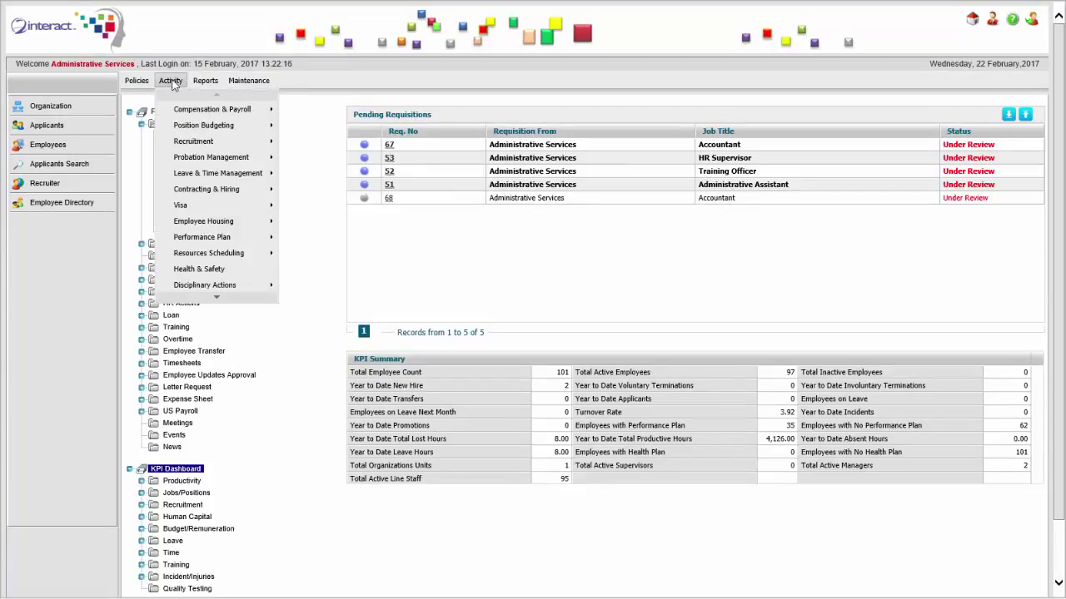
pyautogui.click(171, 79)
pyautogui.moveTo(223, 209)
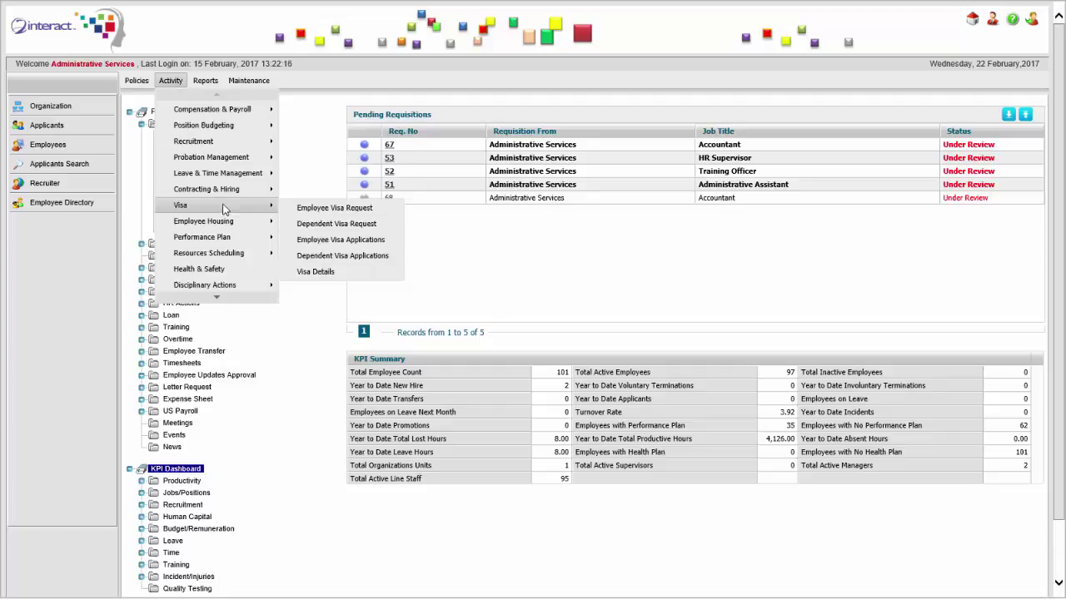
pyautogui.click(205, 80)
pyautogui.moveTo(265, 147)
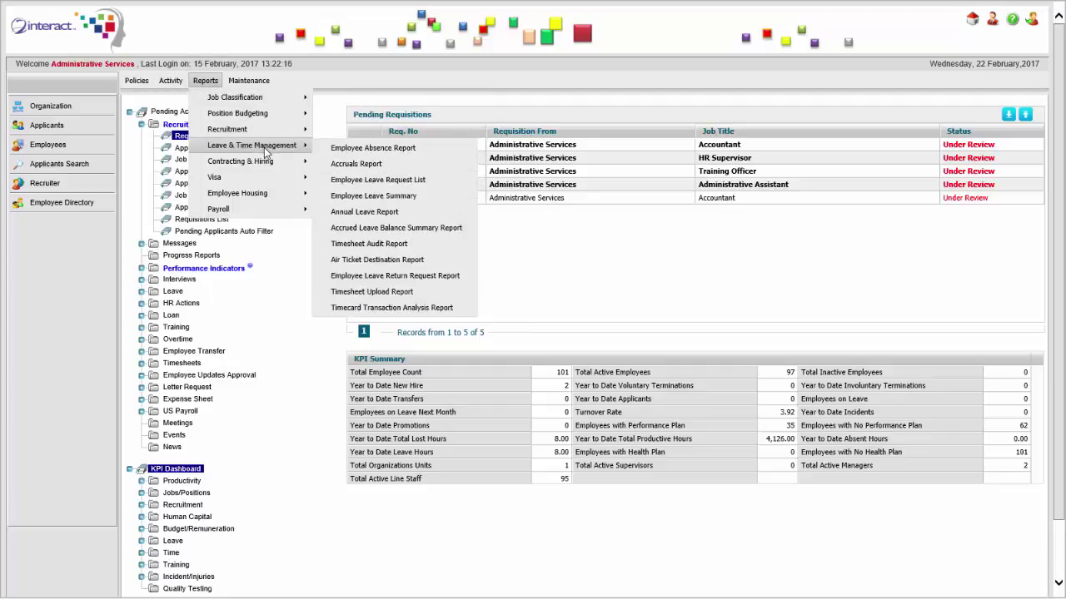
pyautogui.click(351, 149)
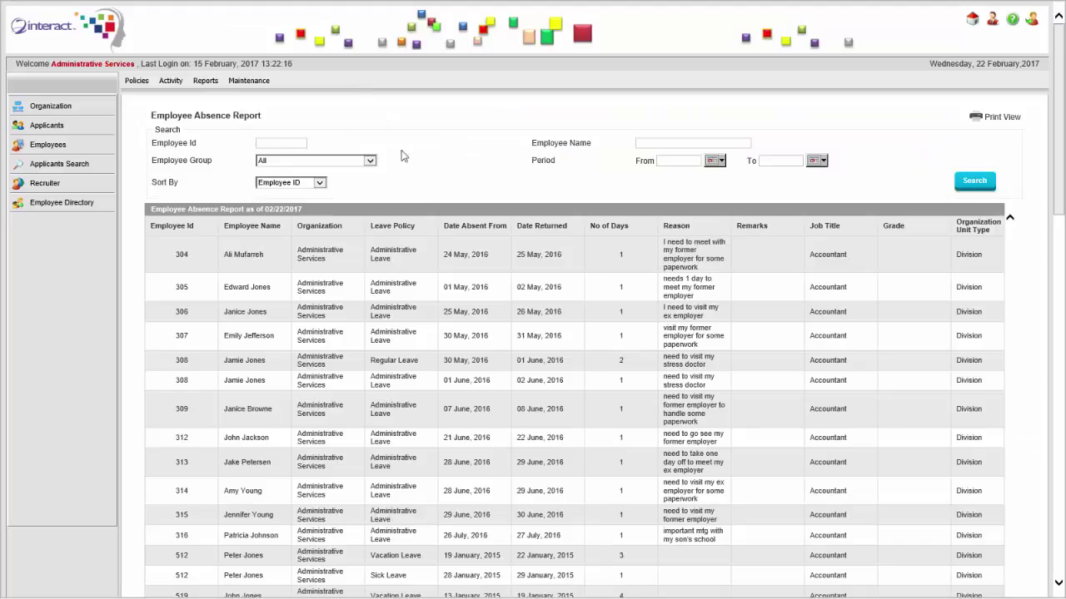
# Step: Export the absence report from Print View to Excel as Org2535.xls, review it, then close both windows
pyautogui.click(976, 121)
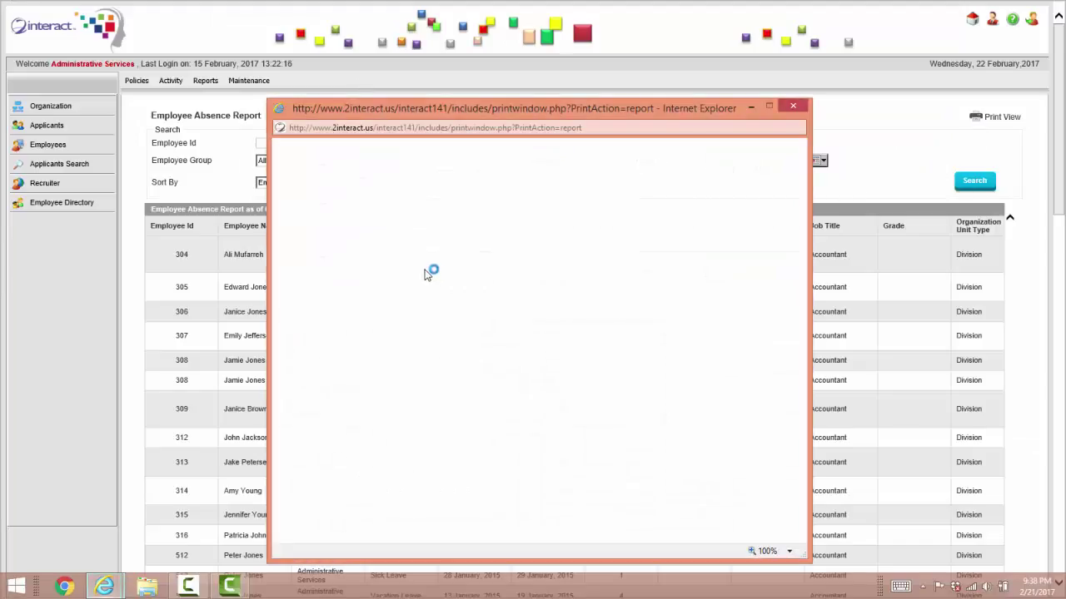
pyautogui.moveTo(673, 540); pyautogui.dragTo(742, 536)
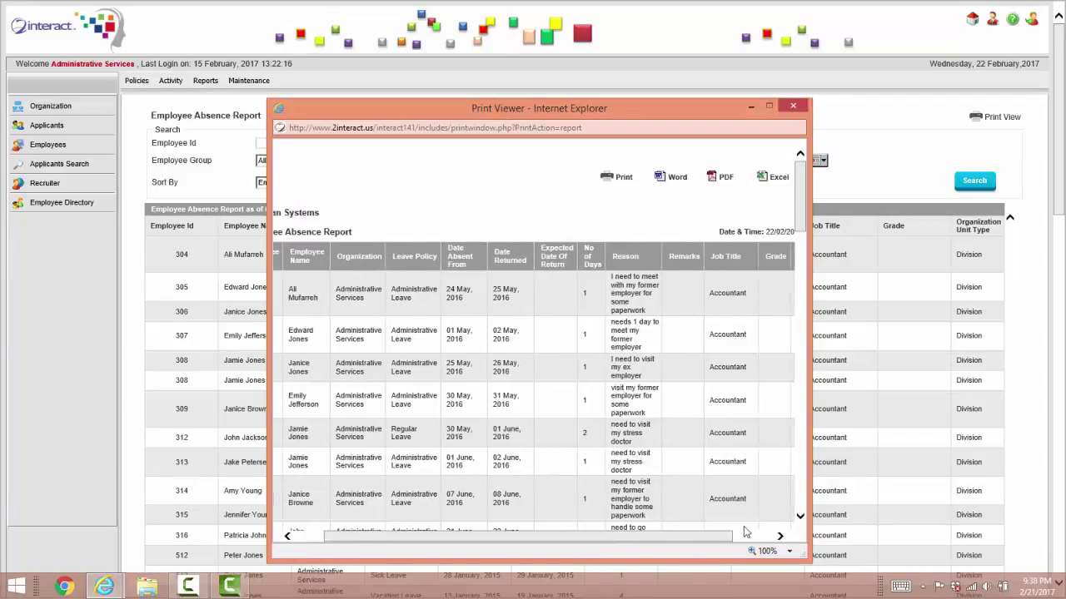
pyautogui.click(714, 179)
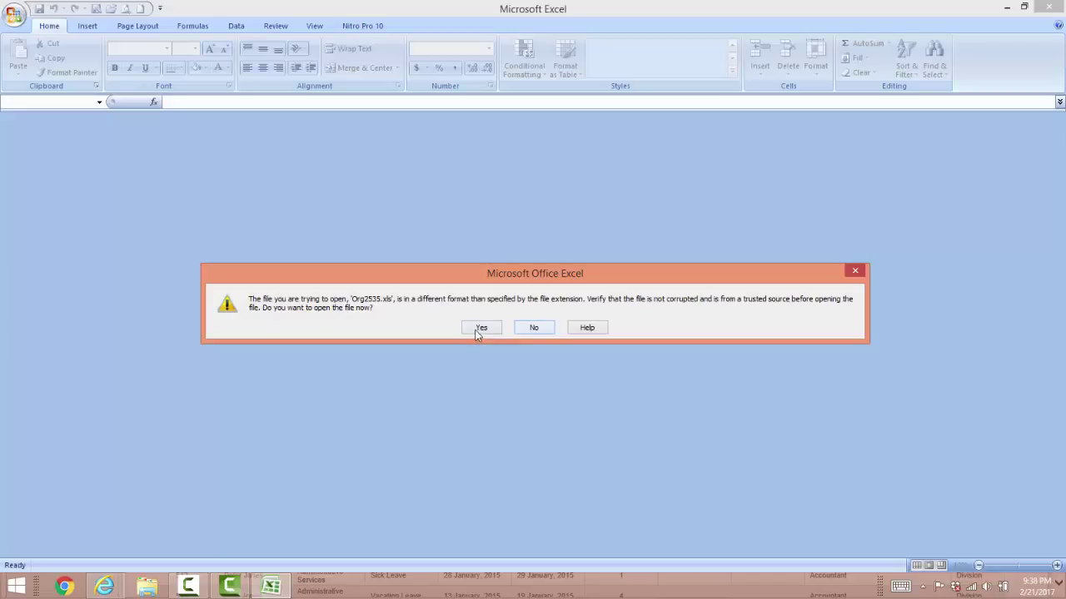
pyautogui.click(476, 331)
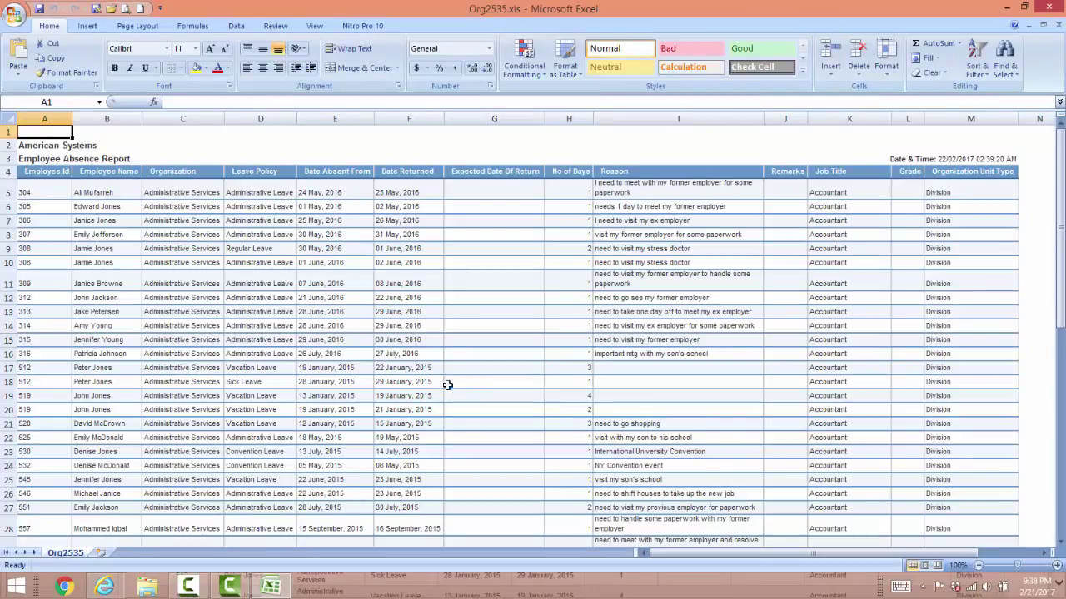
pyautogui.scroll(-15, 196, 242)
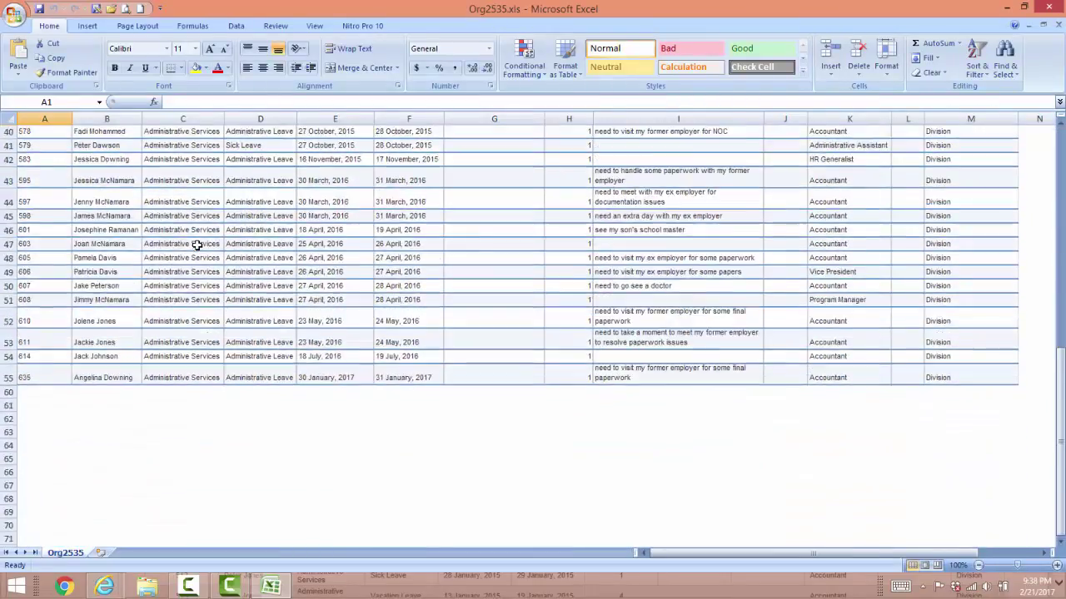
pyautogui.click(1046, 7)
pyautogui.click(793, 106)
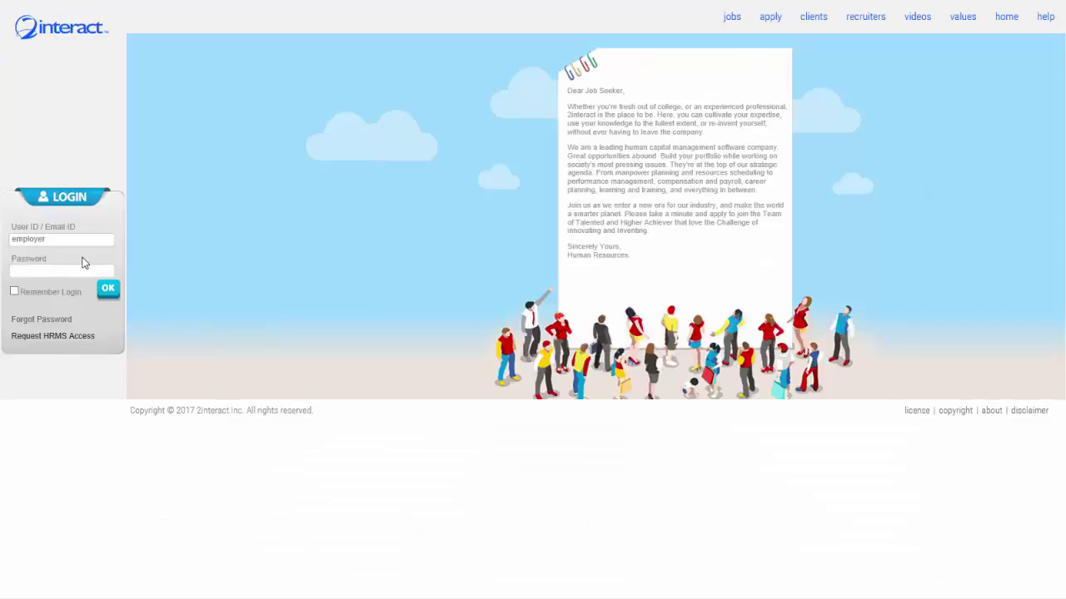
# Step: Submit the pre-filled employer credentials to sign in
pyautogui.click(73, 267)
pyautogui.press('Return')
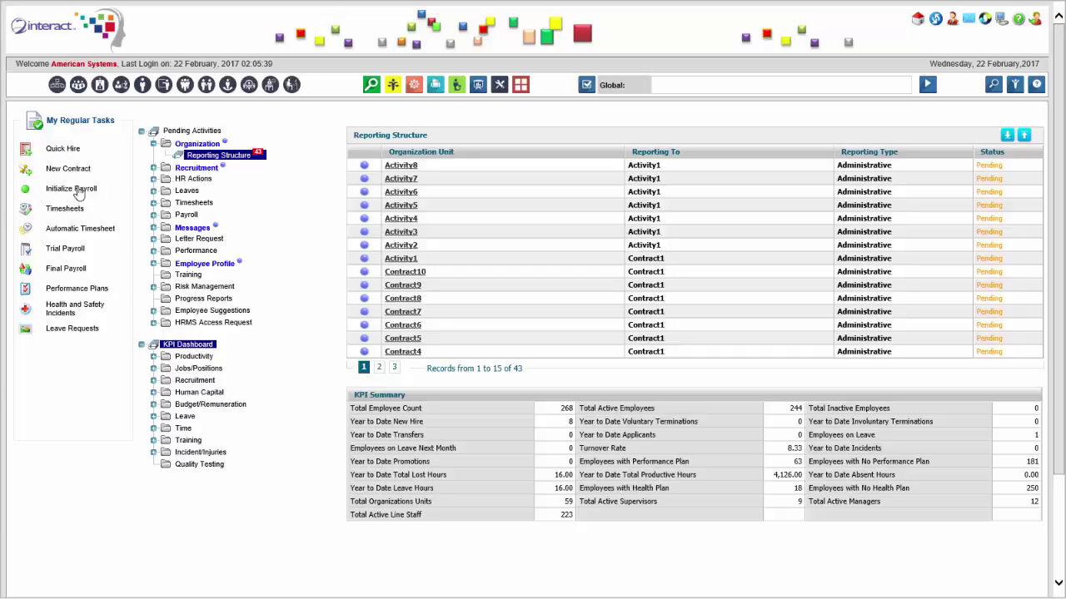
# Step: Start pay period payroll initialization for the Support Staff group and select employee 317
pyautogui.click(79, 191)
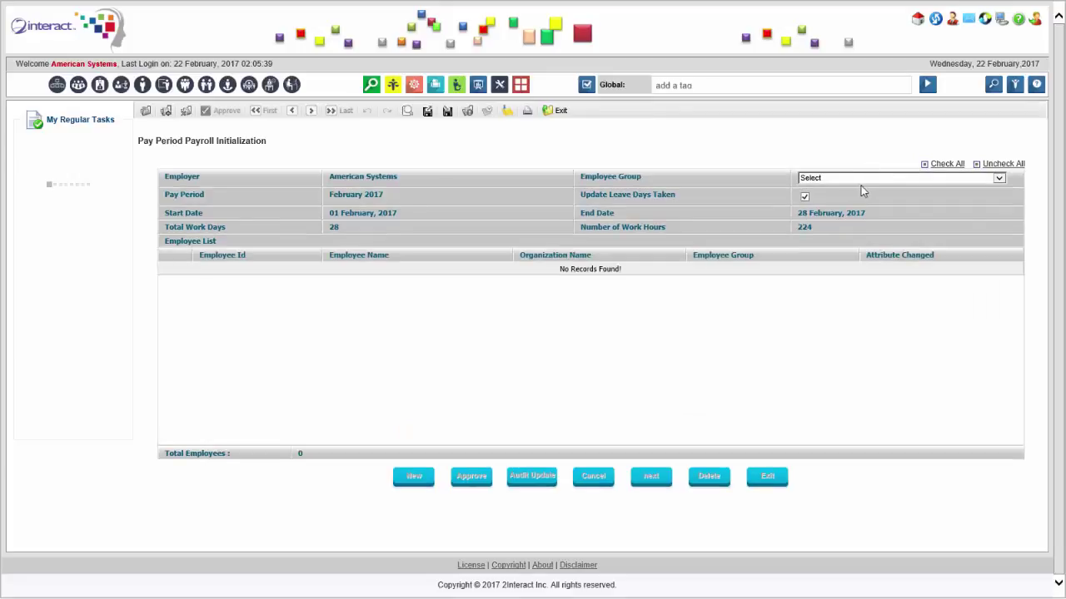
pyautogui.click(864, 181)
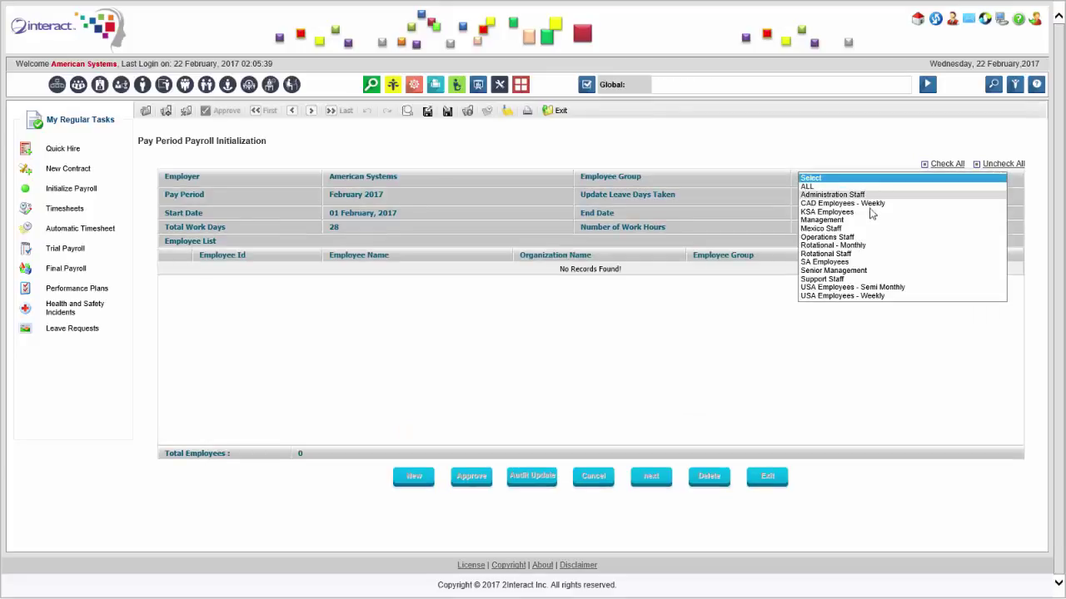
pyautogui.click(876, 281)
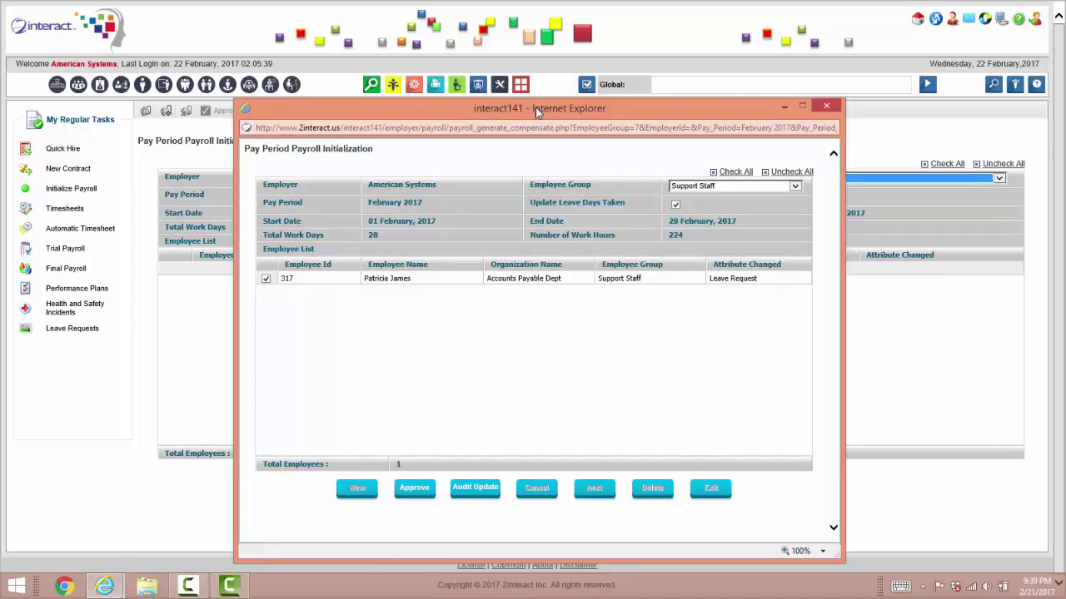
pyautogui.click(417, 281)
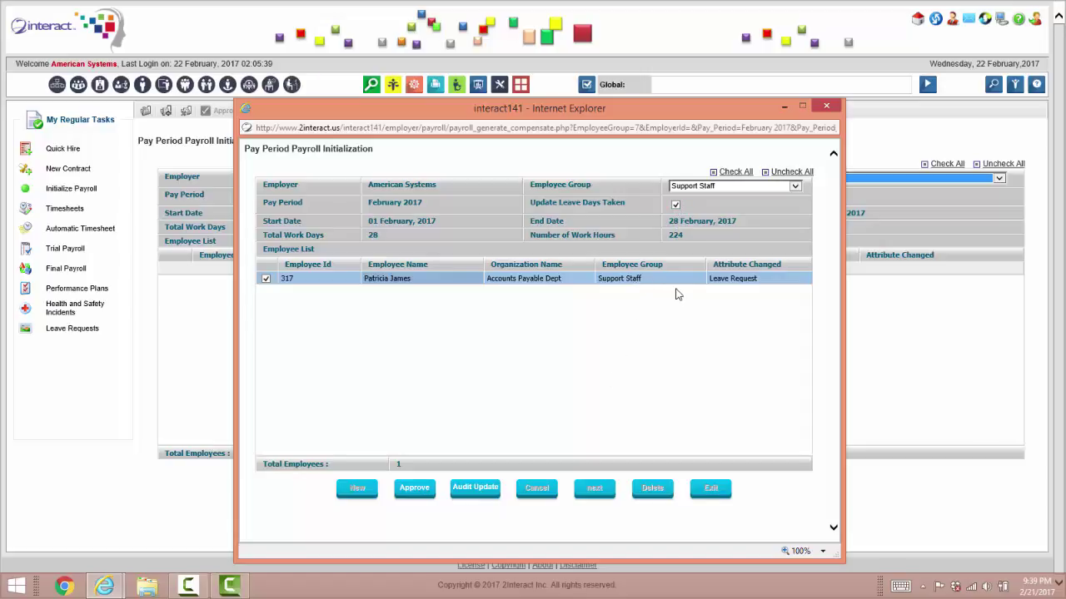
# Step: Audit Update the February 2017 initialization, confirm with PROCEED, and close the window
pyautogui.click(481, 492)
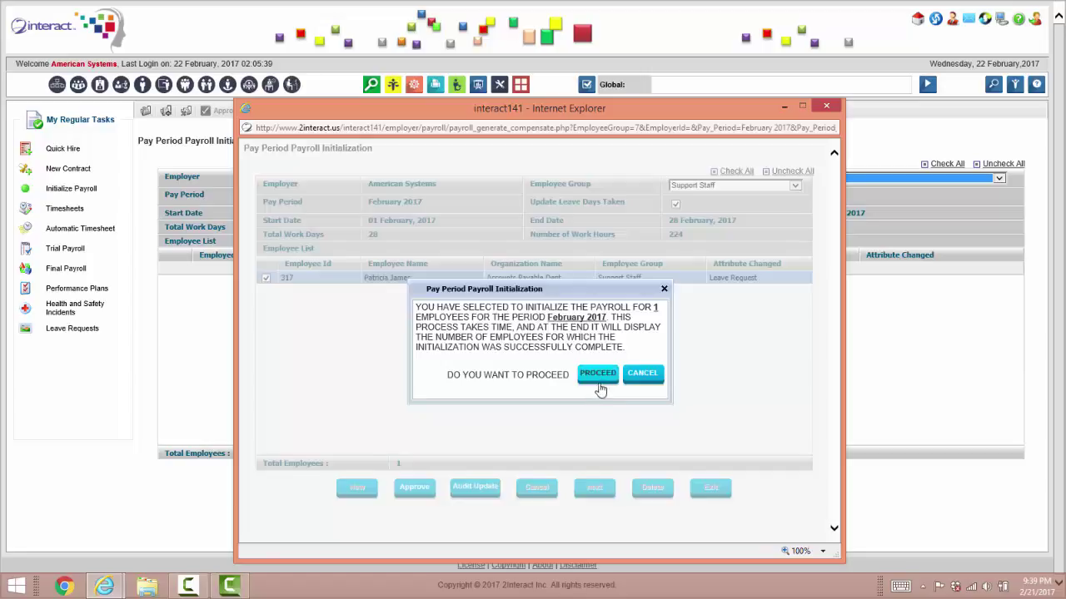
pyautogui.click(599, 377)
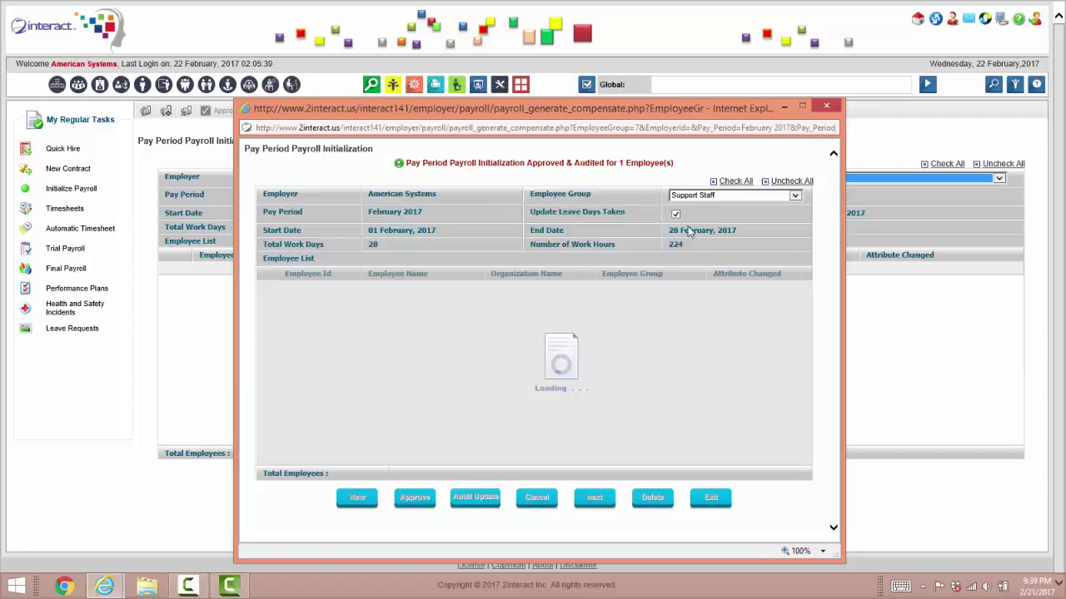
pyautogui.click(827, 106)
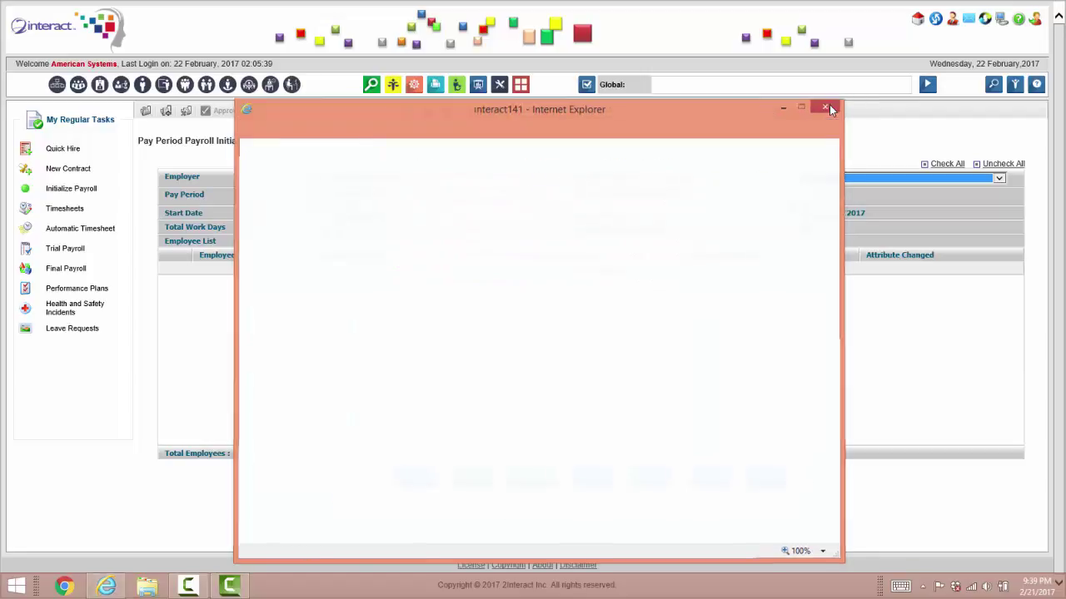
# Step: Search 'load' from Automatic Timesheets and open imported timesheet batch 97
pyautogui.click(98, 234)
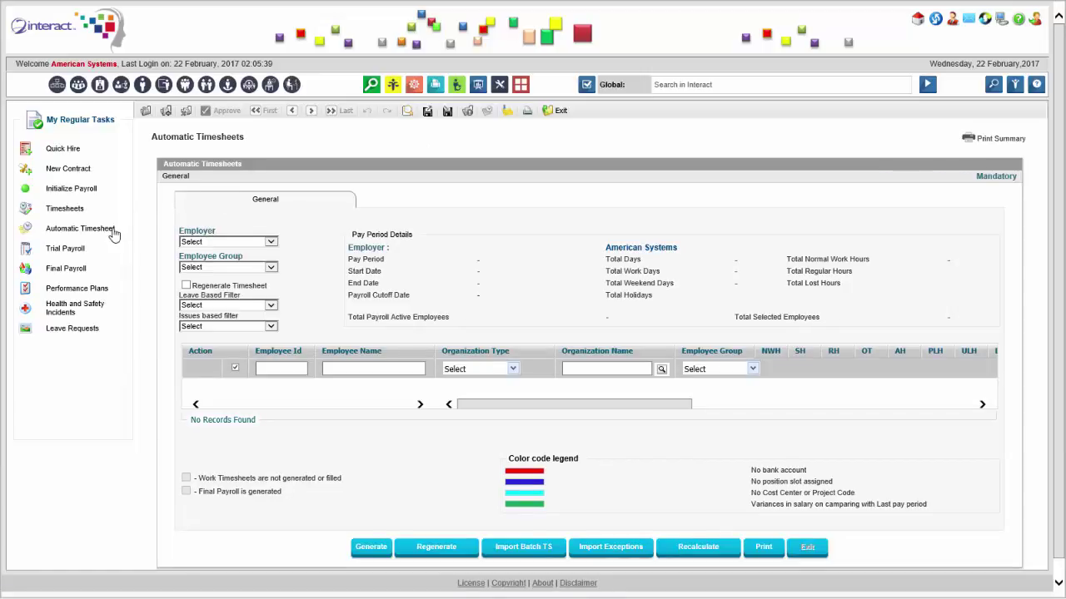
pyautogui.click(667, 85)
pyautogui.write('load')
pyautogui.press('Return')
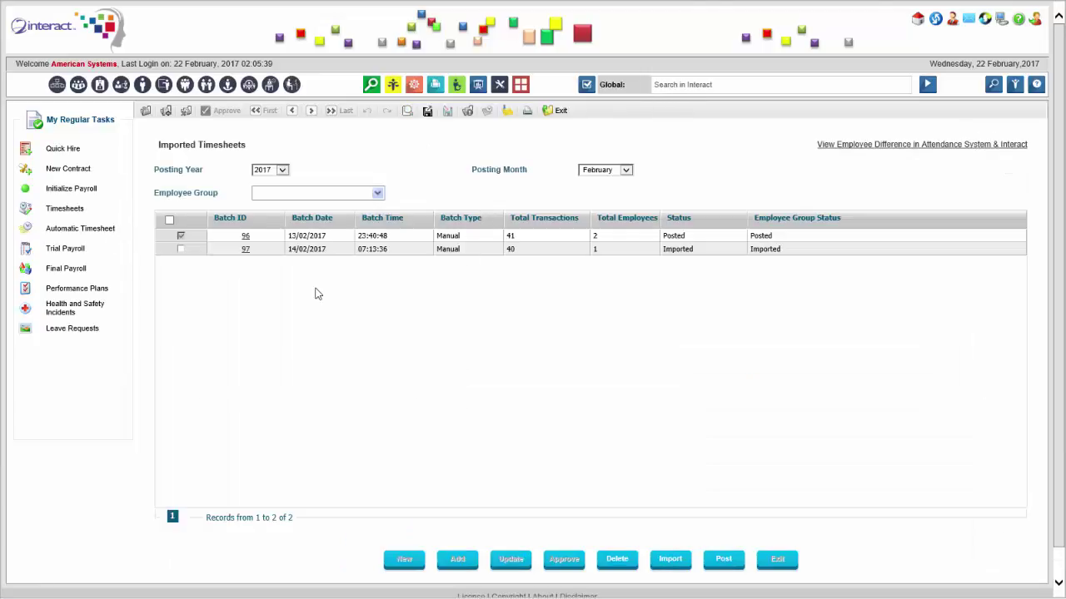
pyautogui.click(246, 252)
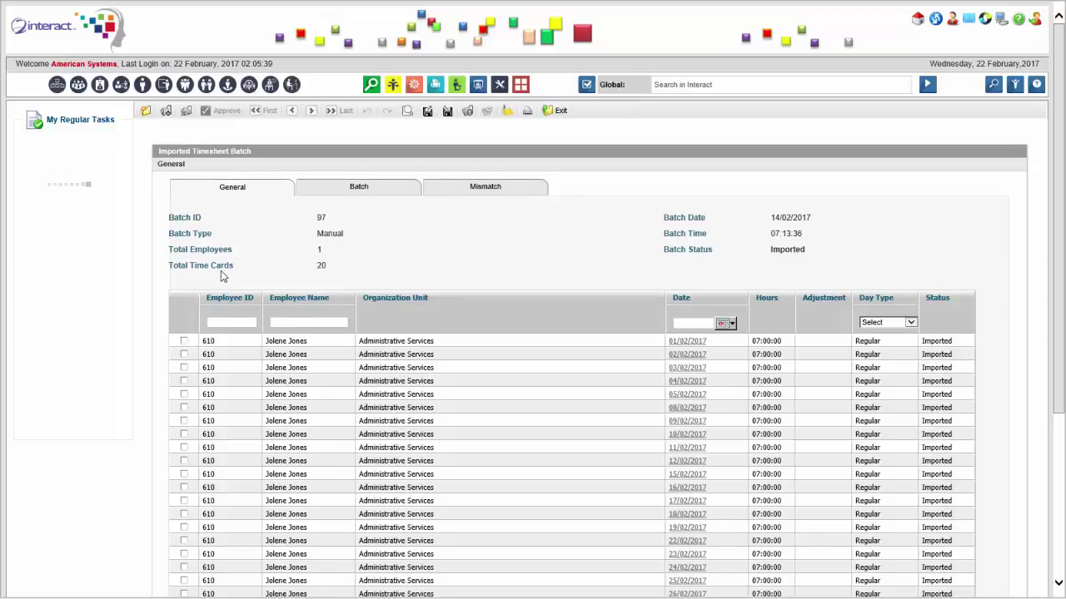
pyautogui.scroll(-3, 468, 364)
pyautogui.click(677, 214)
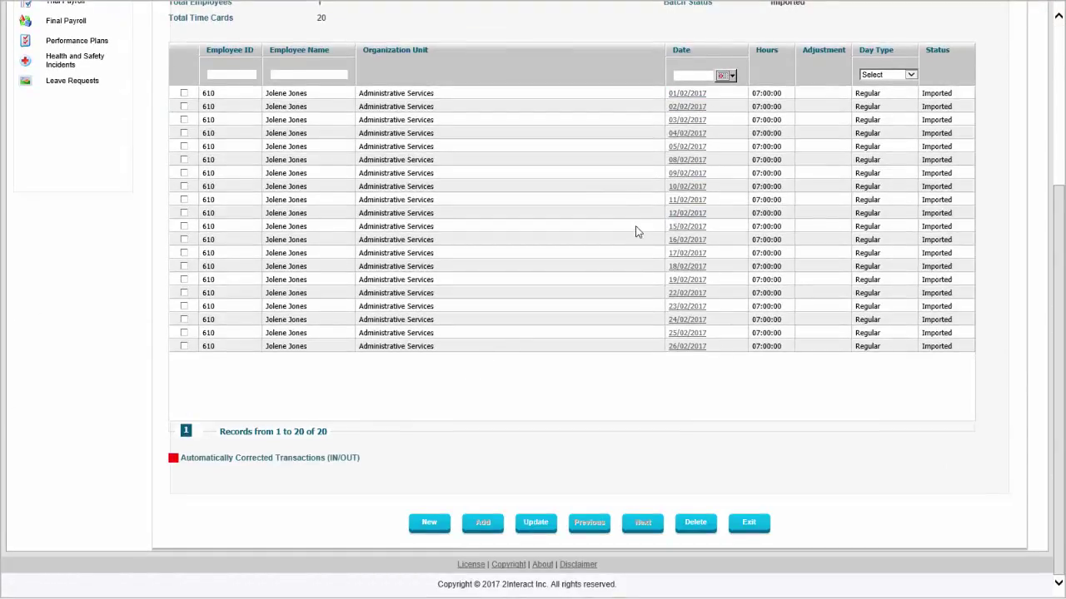
pyautogui.scroll(5, 635, 230)
pyautogui.click(389, 195)
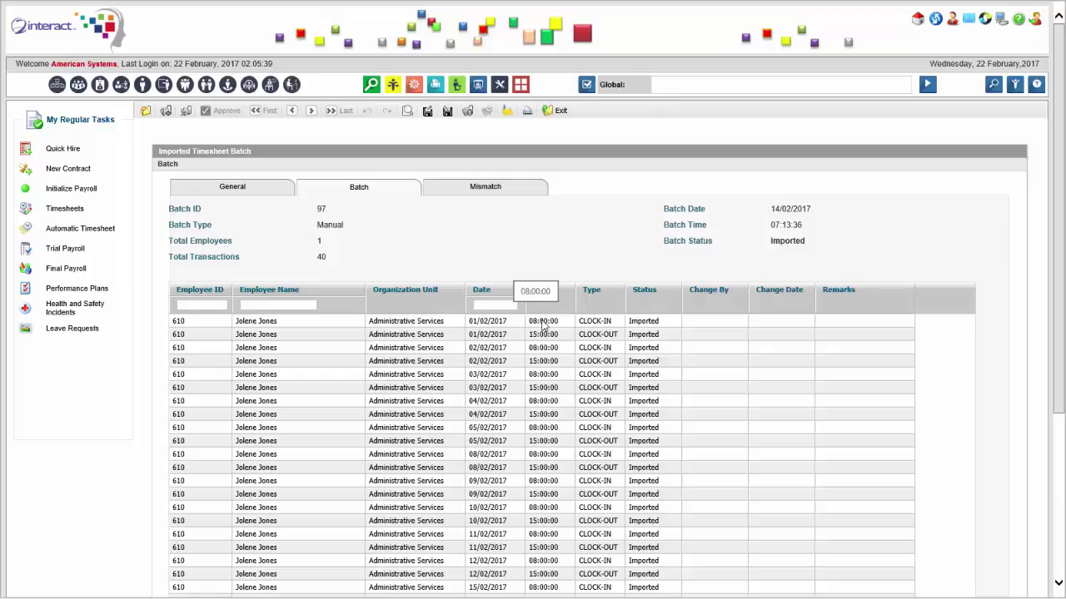
pyautogui.click(541, 325)
pyautogui.click(549, 336)
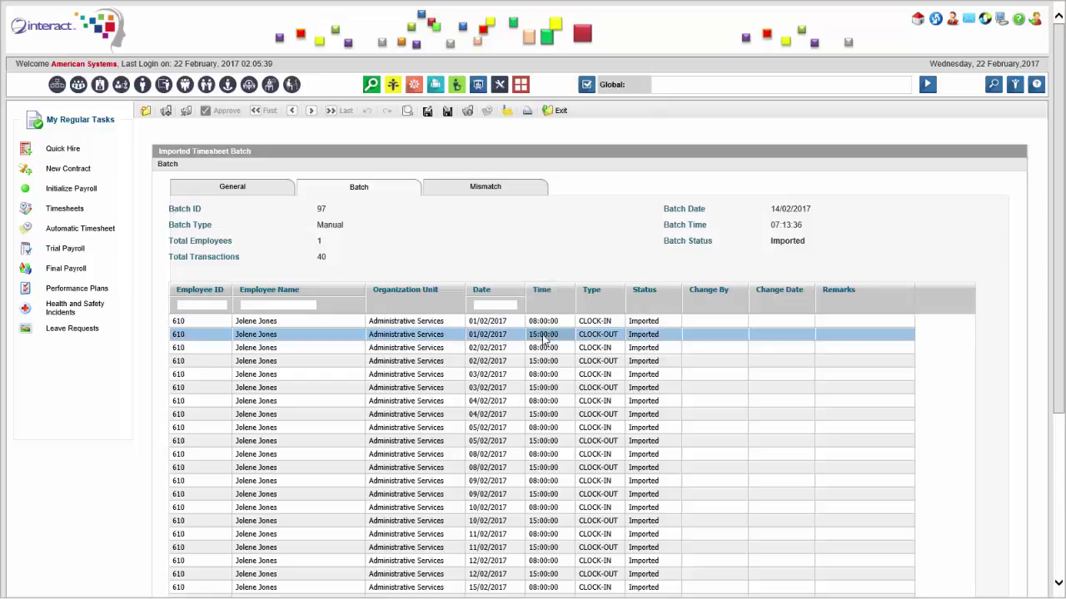
pyautogui.click(270, 195)
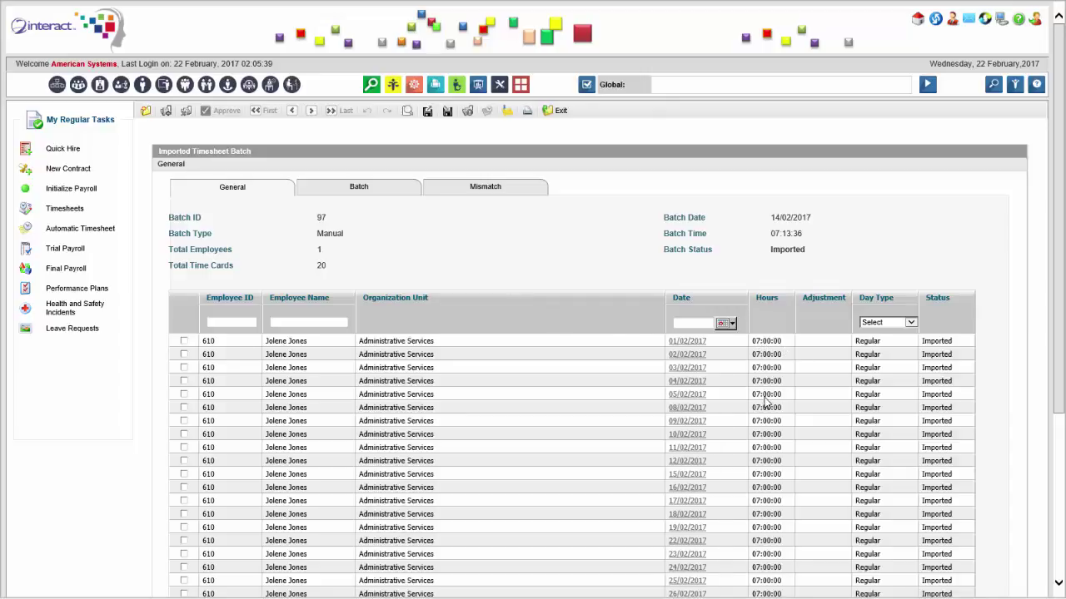
pyautogui.click(688, 342)
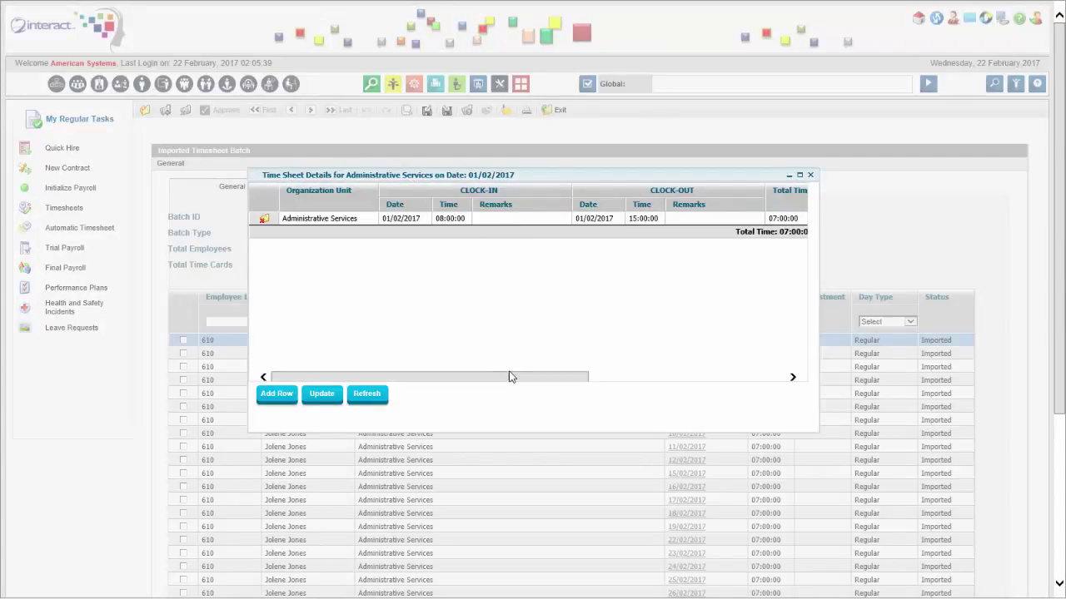
pyautogui.click(630, 376)
pyautogui.moveTo(733, 381); pyautogui.dragTo(380, 345)
pyautogui.click(810, 176)
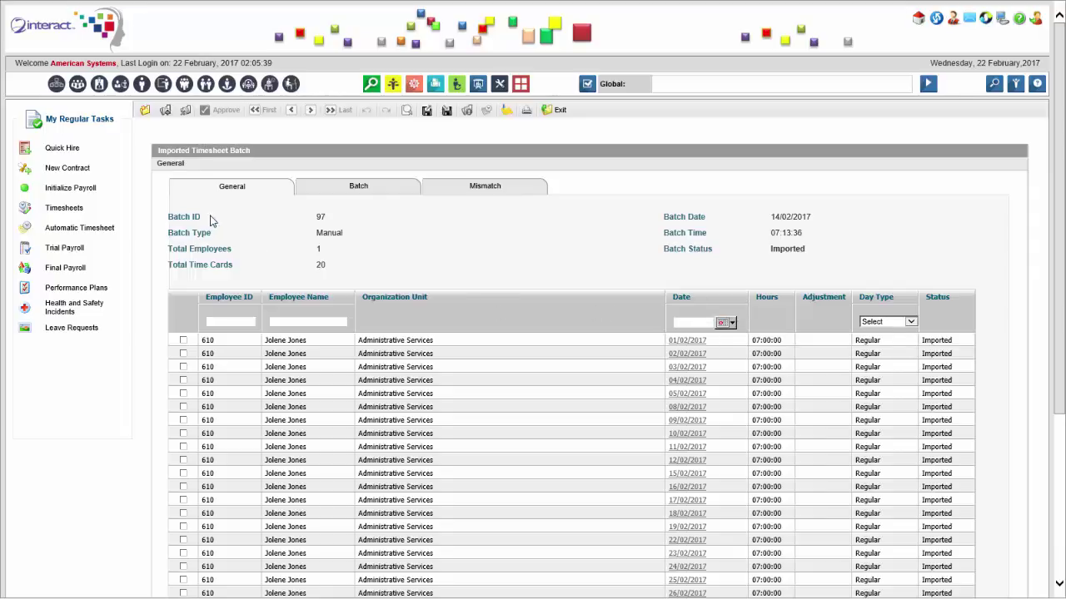
# Step: Generate February 2017 automatic timesheets for the Support Staff employee group
pyautogui.click(77, 235)
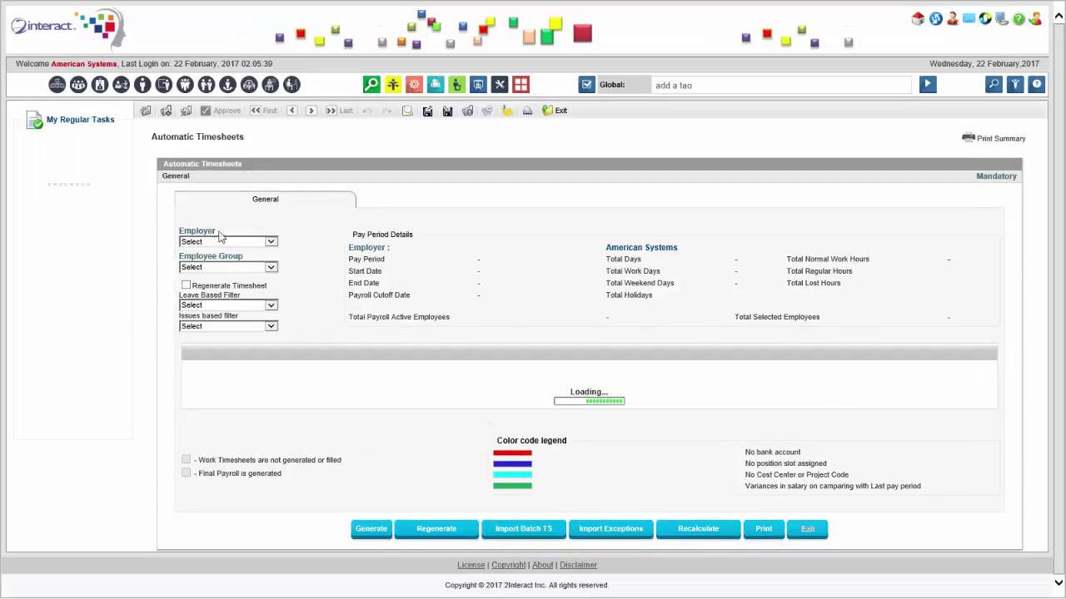
pyautogui.click(271, 268)
pyautogui.click(272, 267)
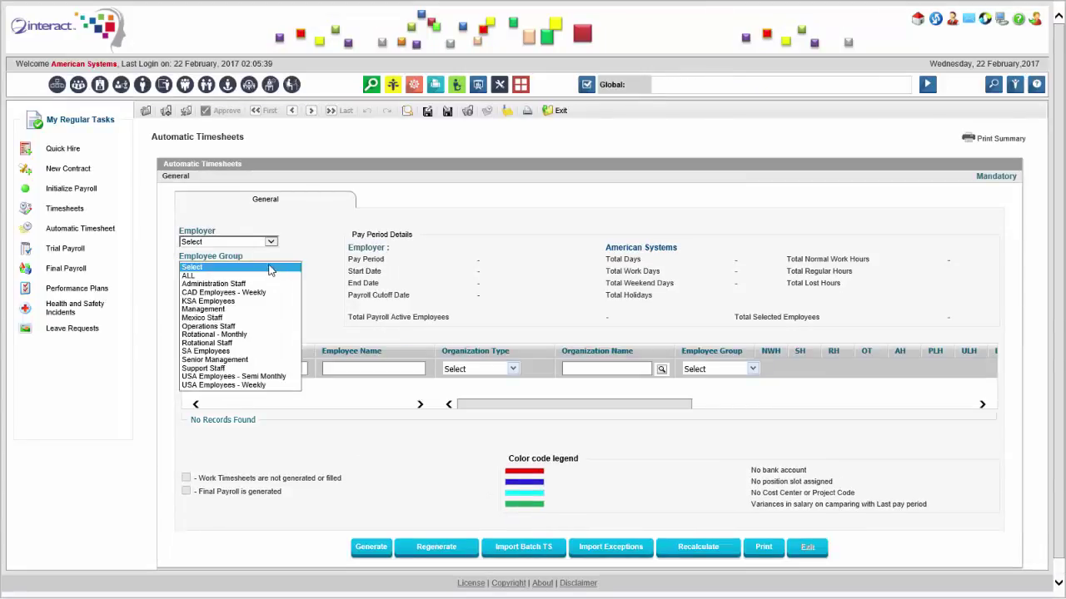
pyautogui.click(267, 368)
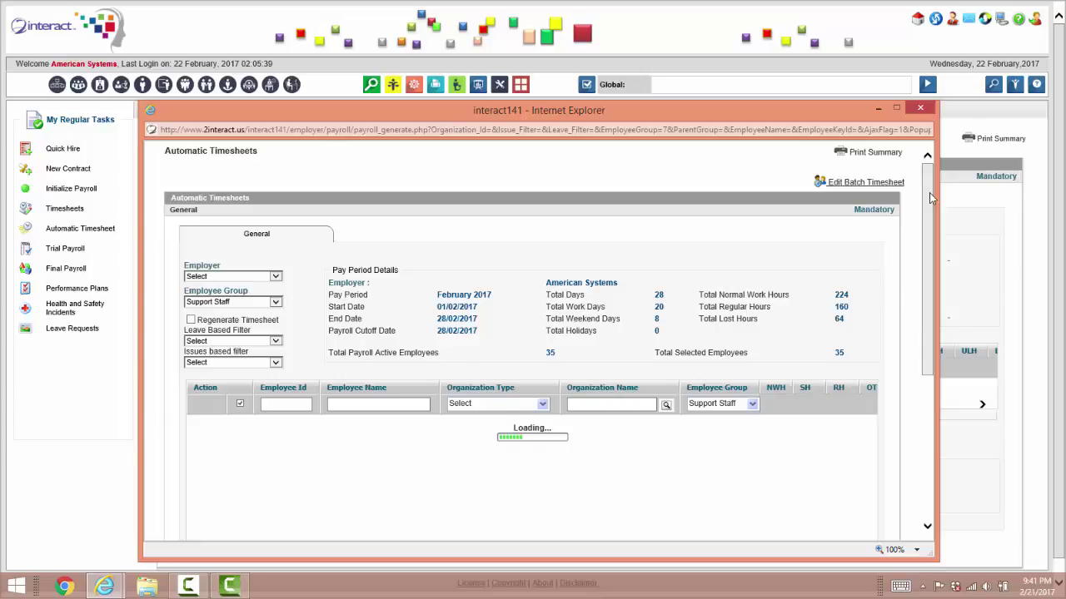
pyautogui.moveTo(929, 198); pyautogui.dragTo(918, 441)
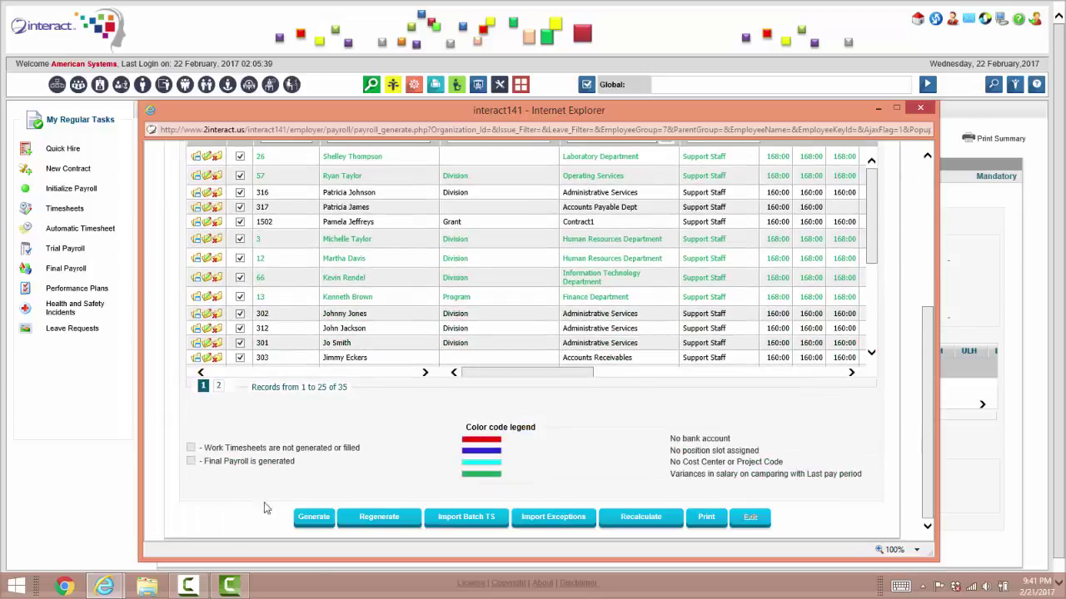
pyautogui.click(313, 520)
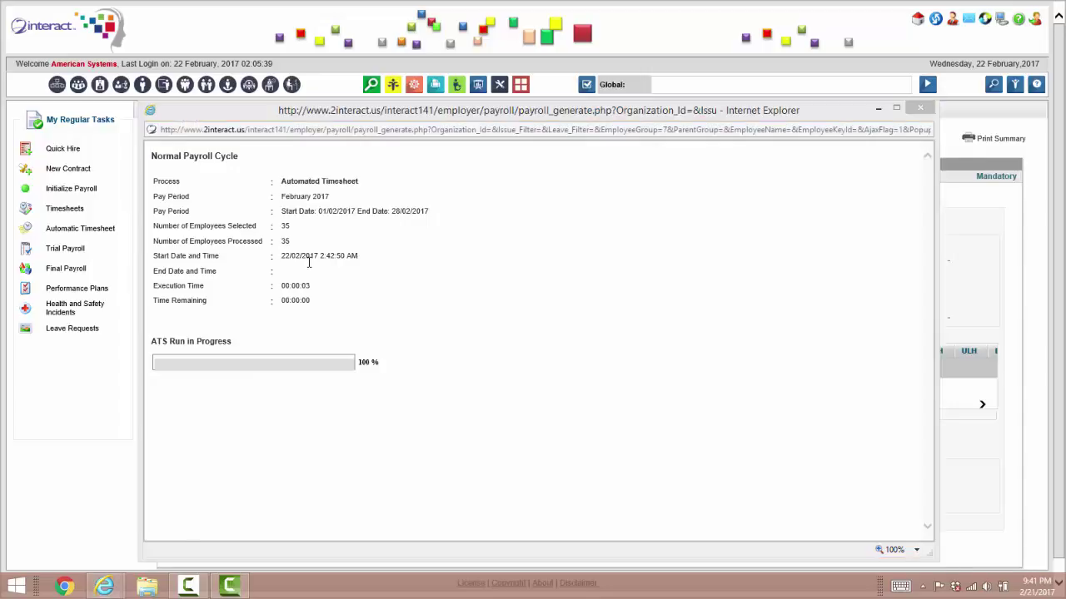
pyautogui.click(625, 342)
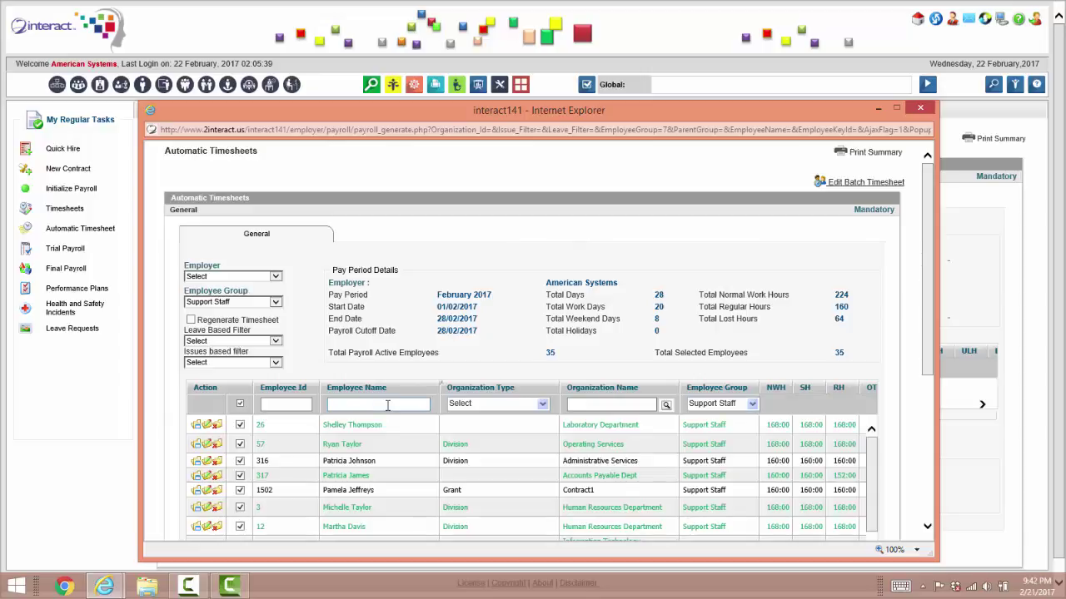
# Step: Filter the list by employee name and open the Accounts Payable employee's timesheet
pyautogui.click(387, 406)
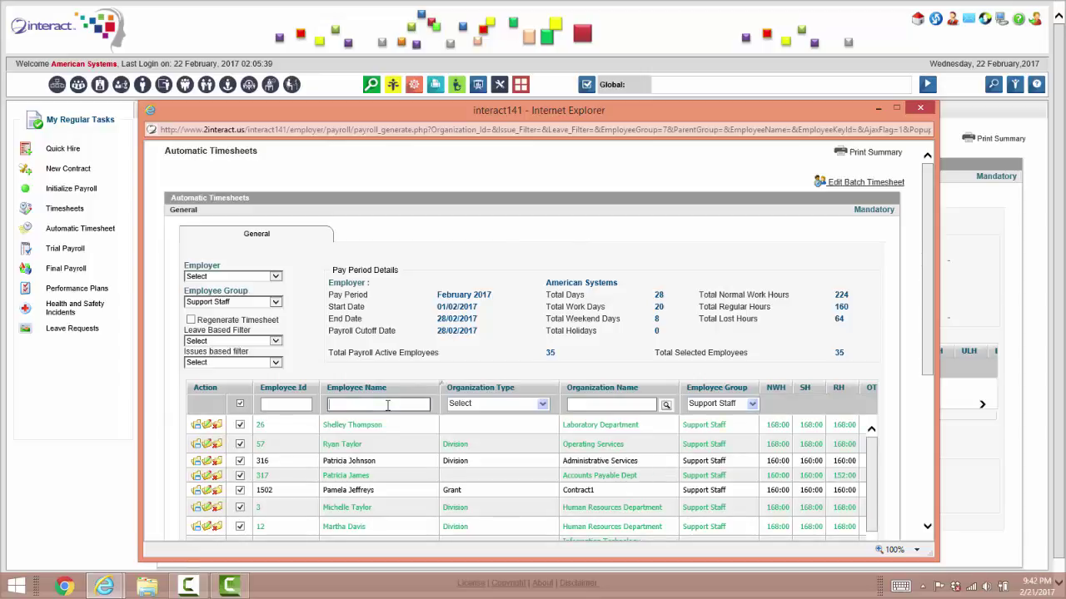
pyautogui.write('patricia')
pyautogui.press('Return')
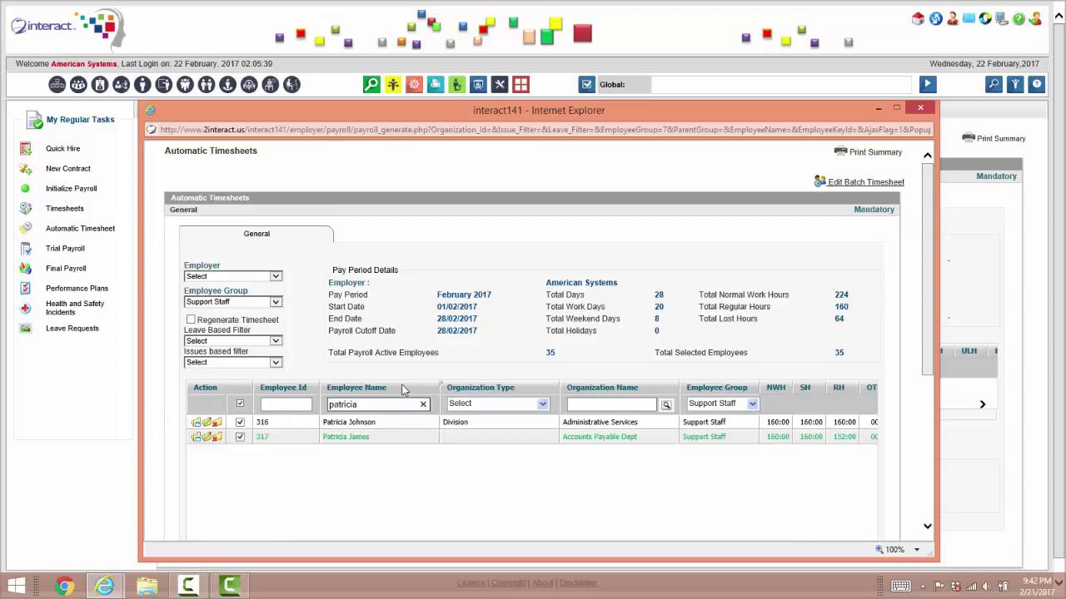
pyautogui.click(207, 437)
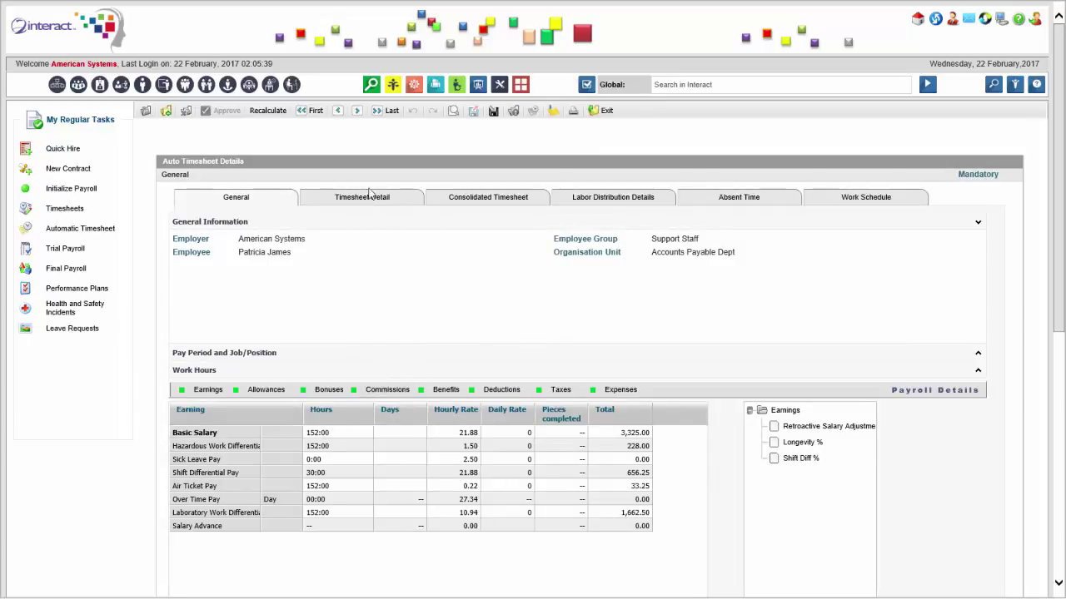
# Step: Expand the Pay Period and Work Hours sections and remove Laboratory Work Differential from the earnings
pyautogui.click(253, 354)
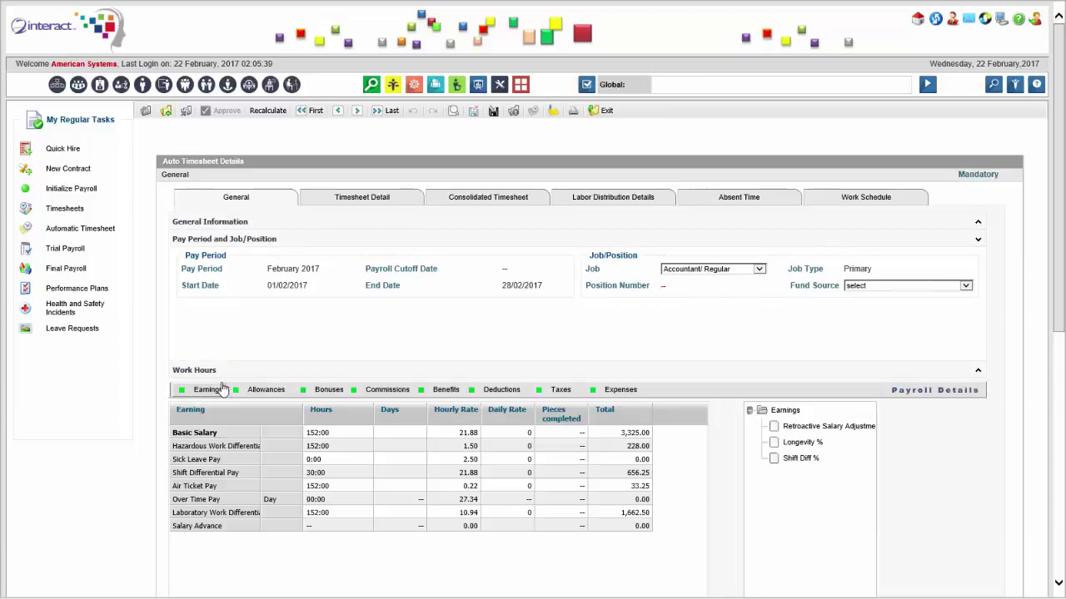
pyautogui.click(221, 371)
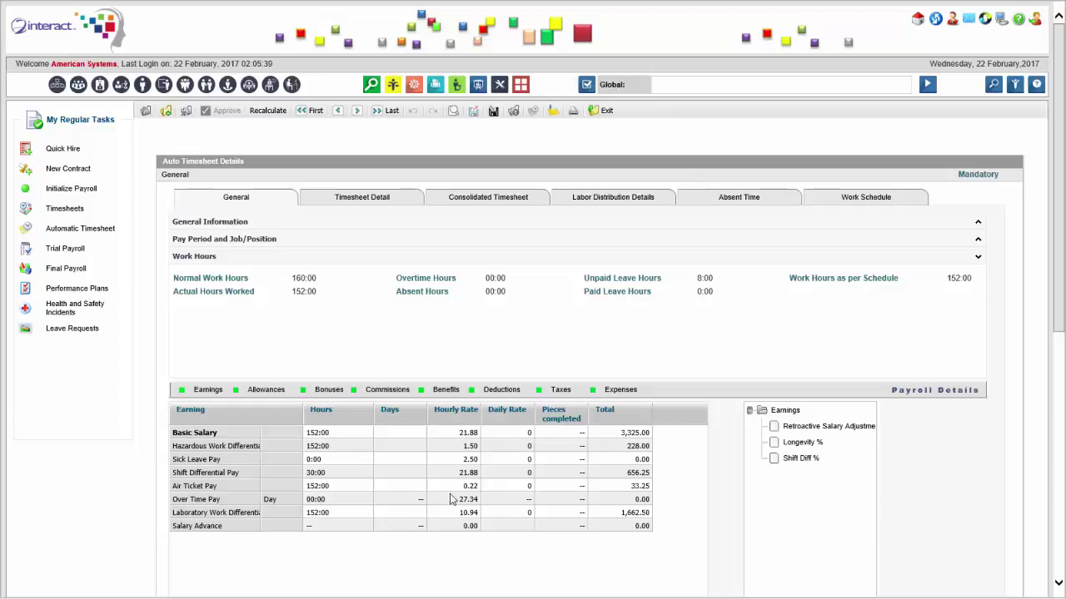
pyautogui.click(236, 517)
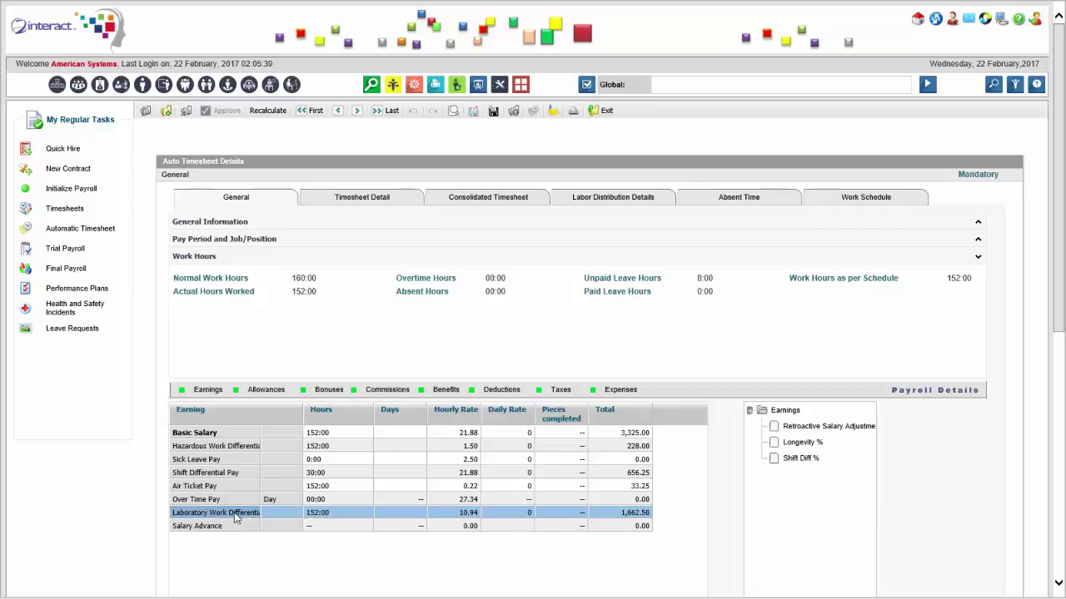
pyautogui.moveTo(233, 512); pyautogui.dragTo(781, 489)
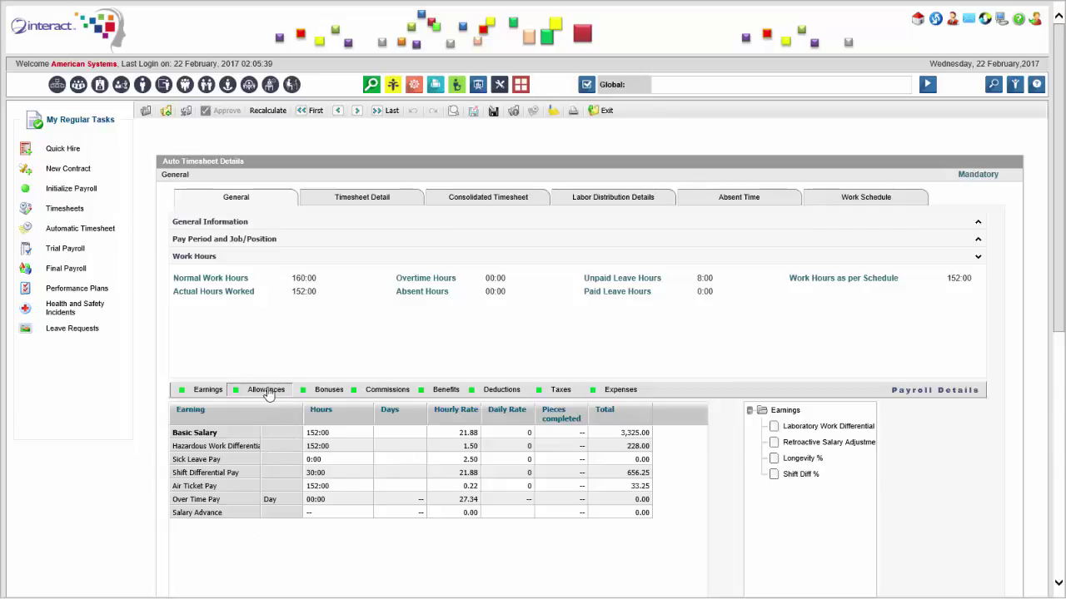
# Step: Show the allowances and remove House Rent Allowance from them
pyautogui.click(267, 392)
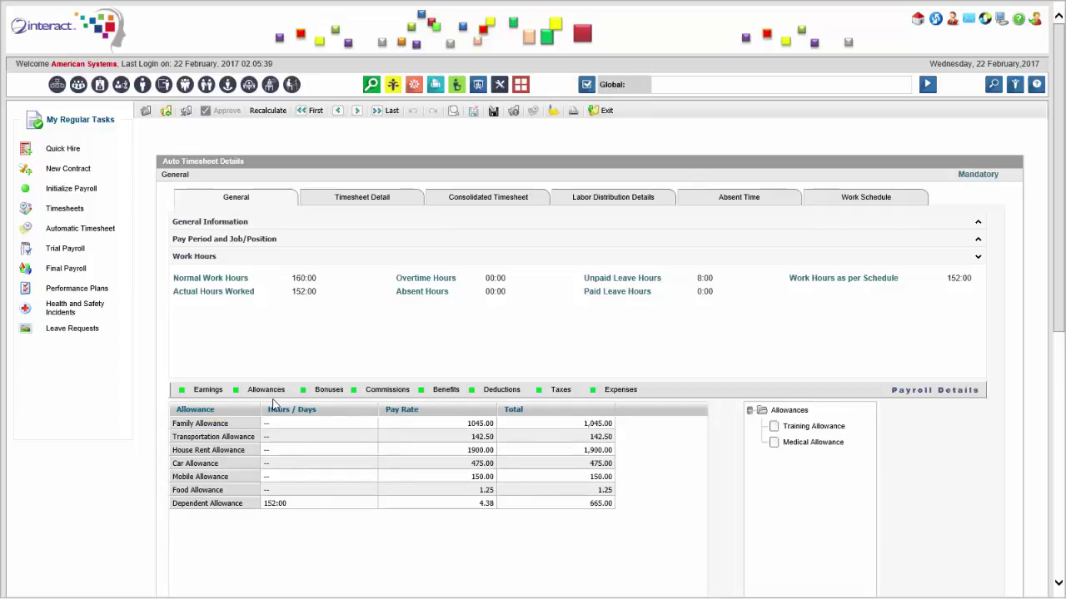
pyautogui.click(241, 450)
pyautogui.moveTo(489, 469); pyautogui.dragTo(803, 478)
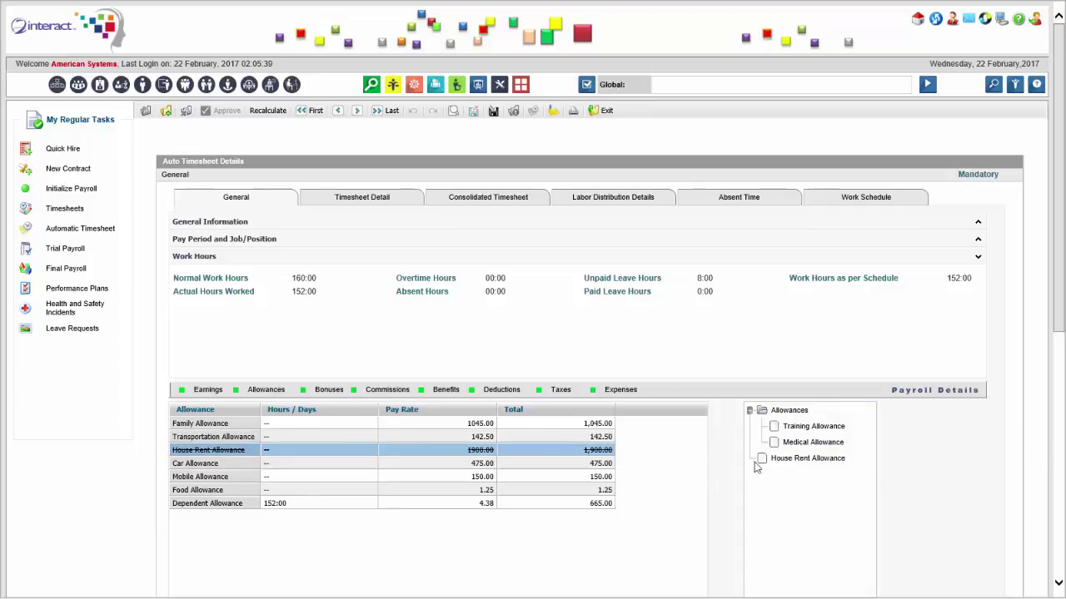
# Step: Change the Family Allowance rate to 250
pyautogui.click(479, 425)
pyautogui.doubleClick(479, 425)
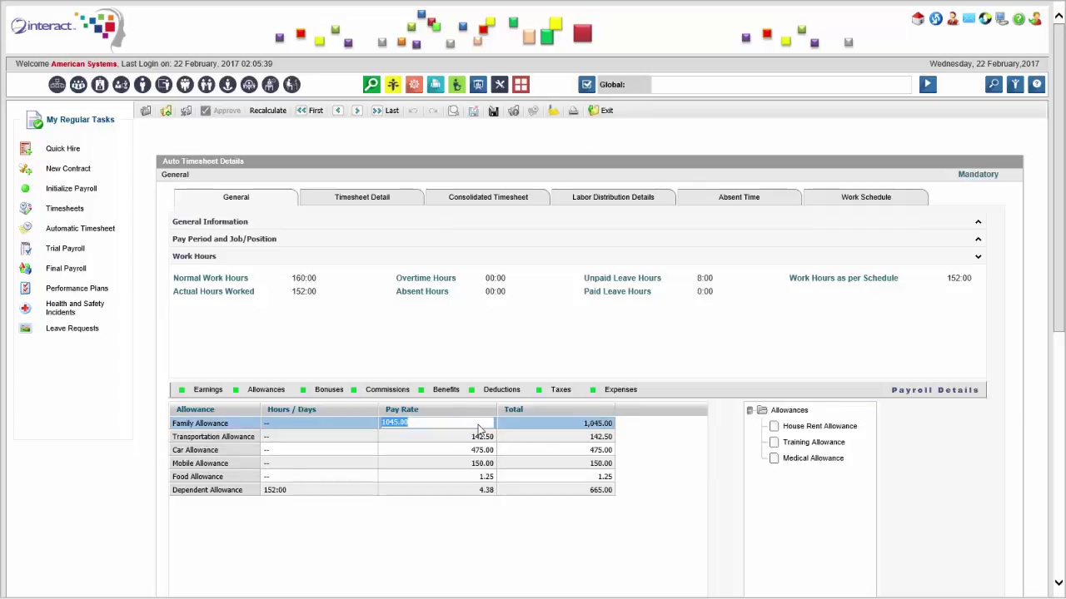
pyautogui.write('250')
pyautogui.click(273, 451)
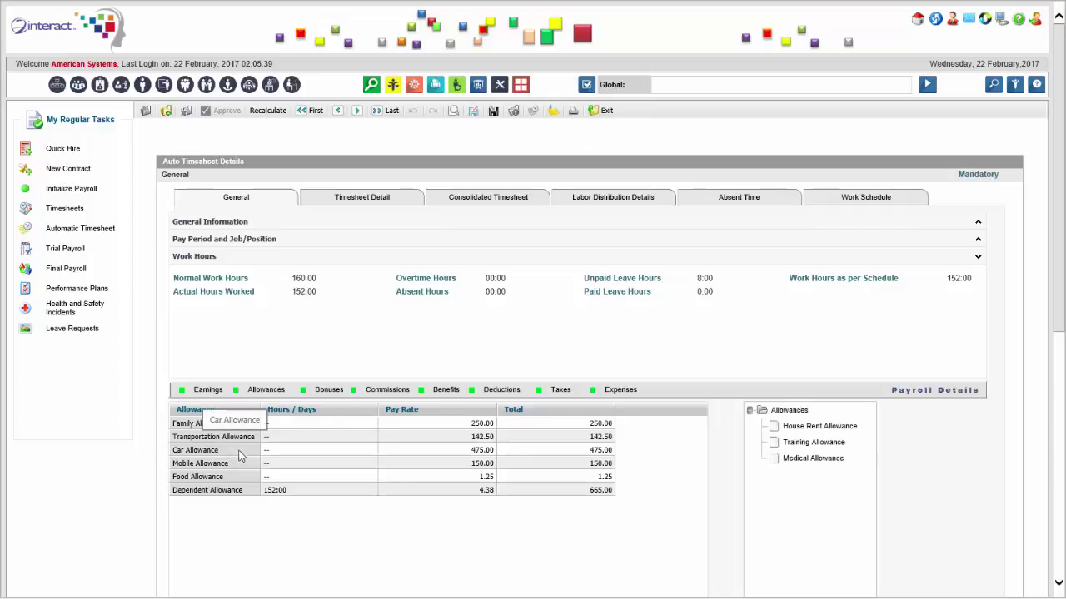
# Step: Remove Car Allowance and raise Dependent Allowance hours from 152 to 160:00
pyautogui.moveTo(703, 465); pyautogui.dragTo(789, 483)
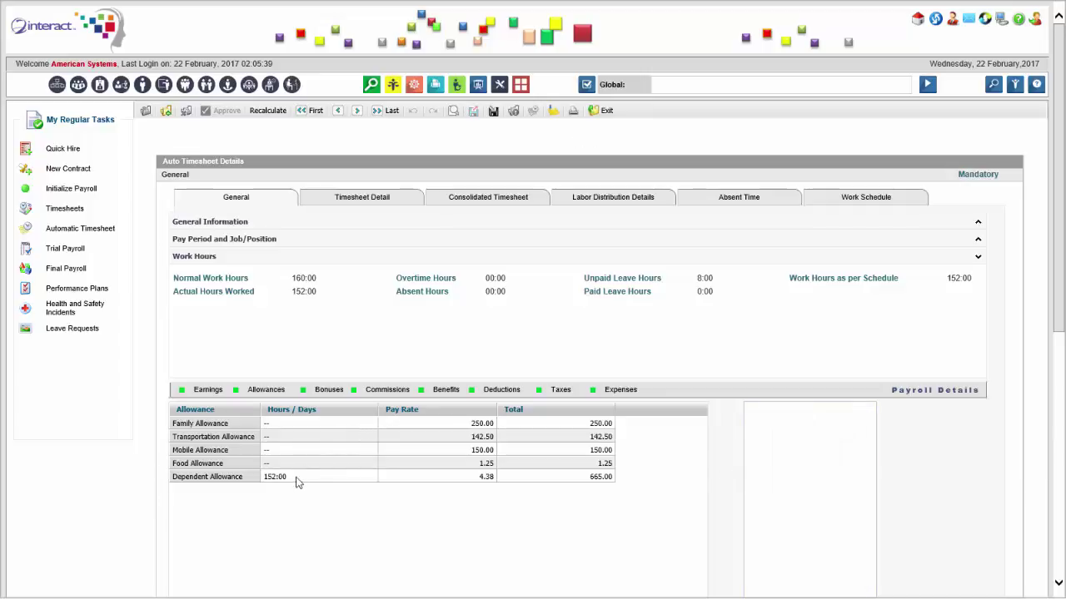
pyautogui.click(275, 476)
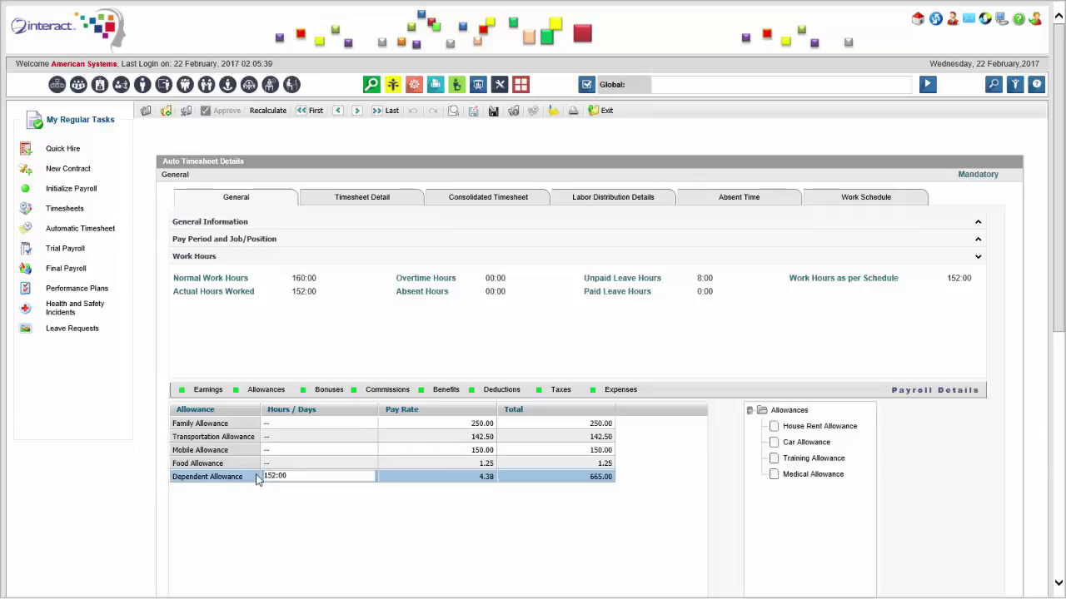
pyautogui.moveTo(275, 475); pyautogui.dragTo(259, 476)
pyautogui.write('160')
pyautogui.press('Tab')
pyautogui.press('Return')
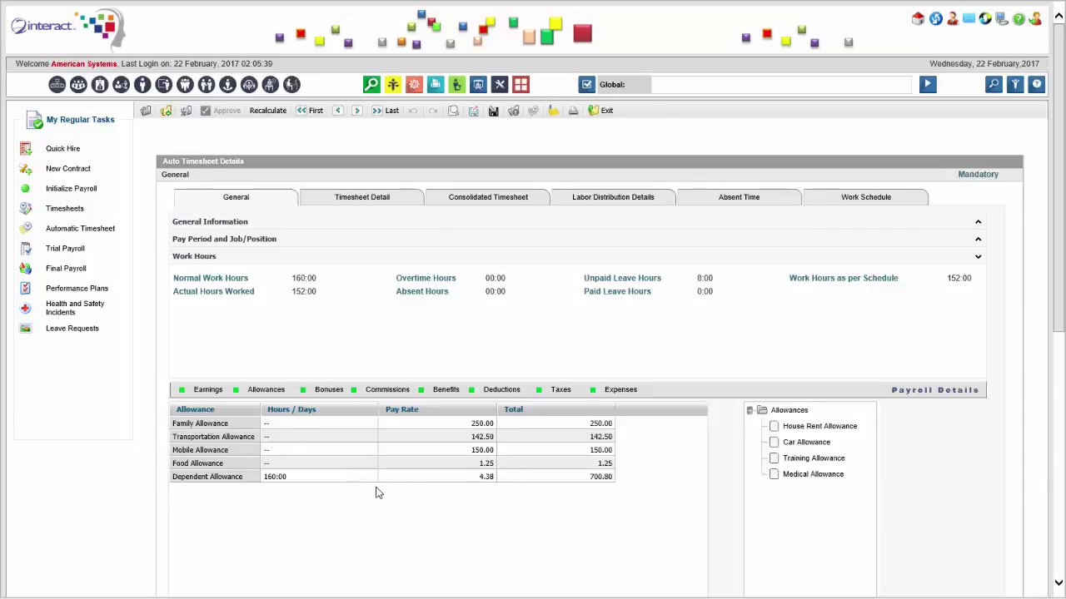
pyautogui.click(196, 395)
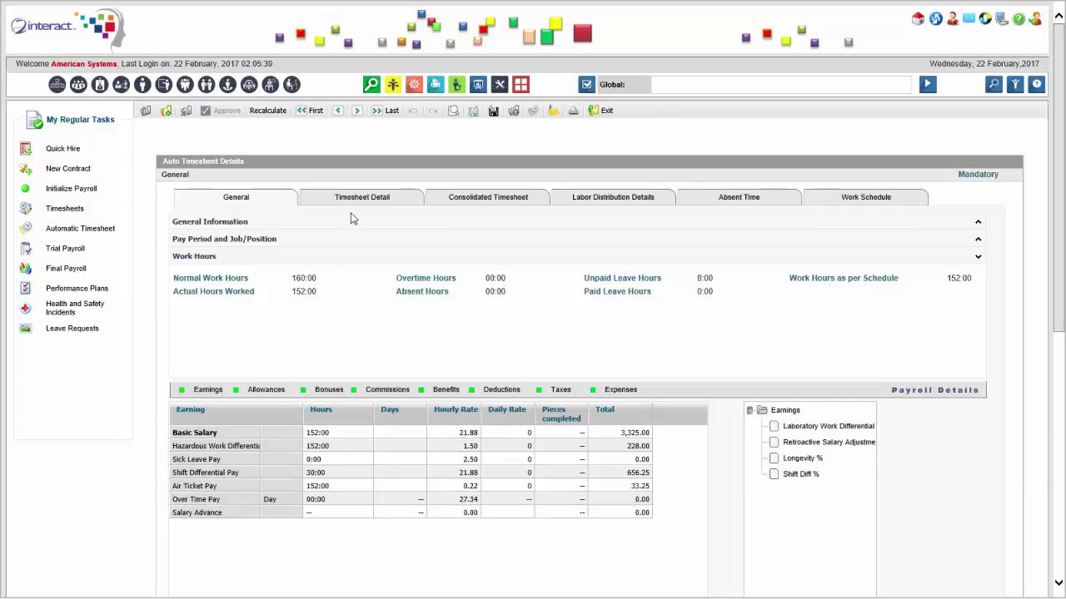
# Step: Review the Timesheet Detail, select the 23/02/2017 administrative leave day, then view Labor Distribution Details
pyautogui.click(379, 198)
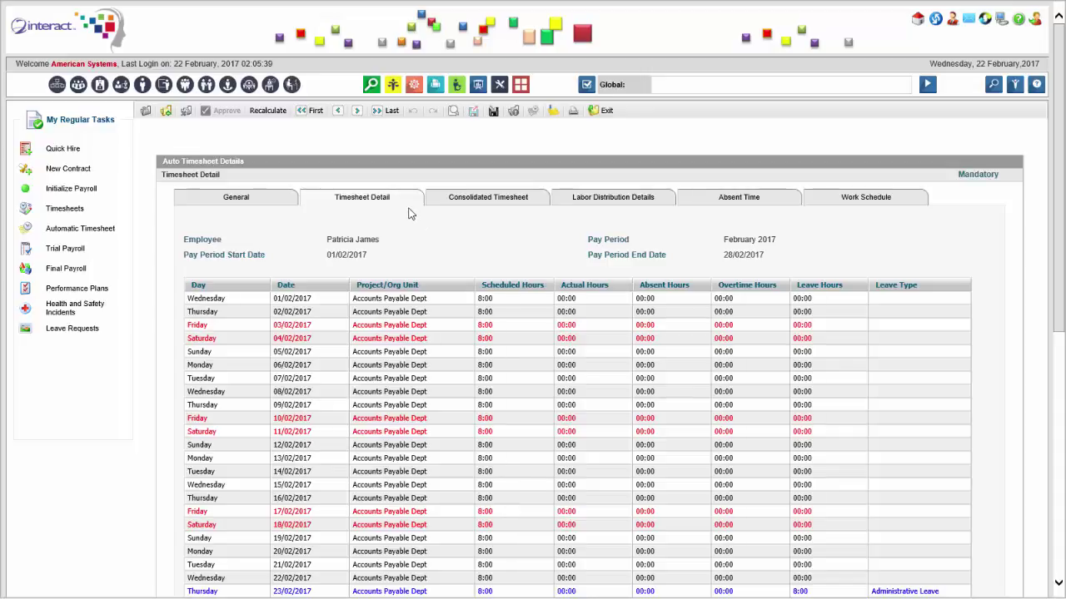
pyautogui.scroll(-2, 526, 453)
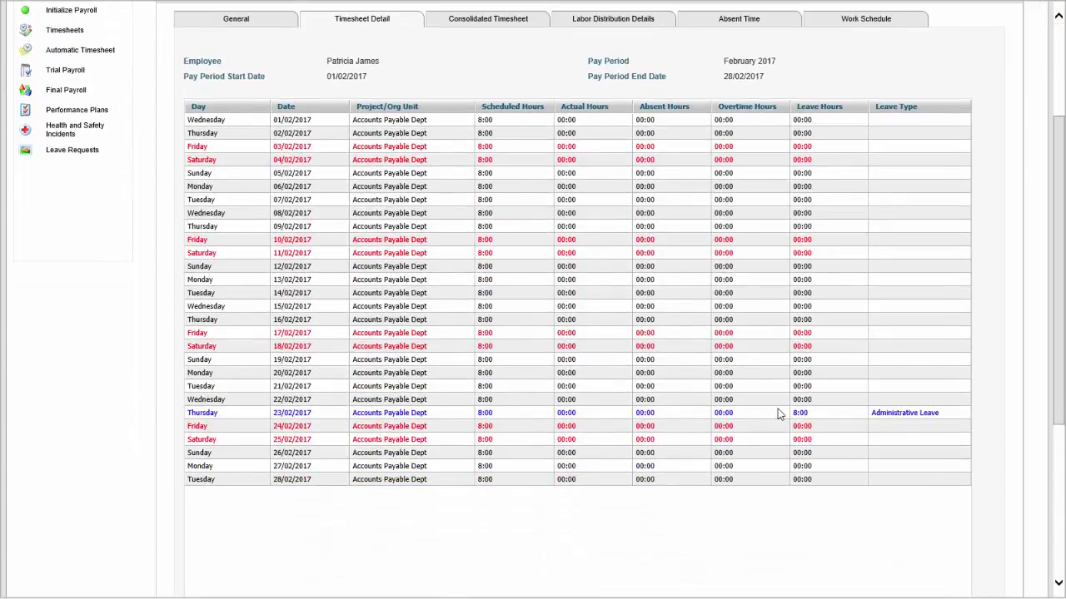
pyautogui.click(812, 414)
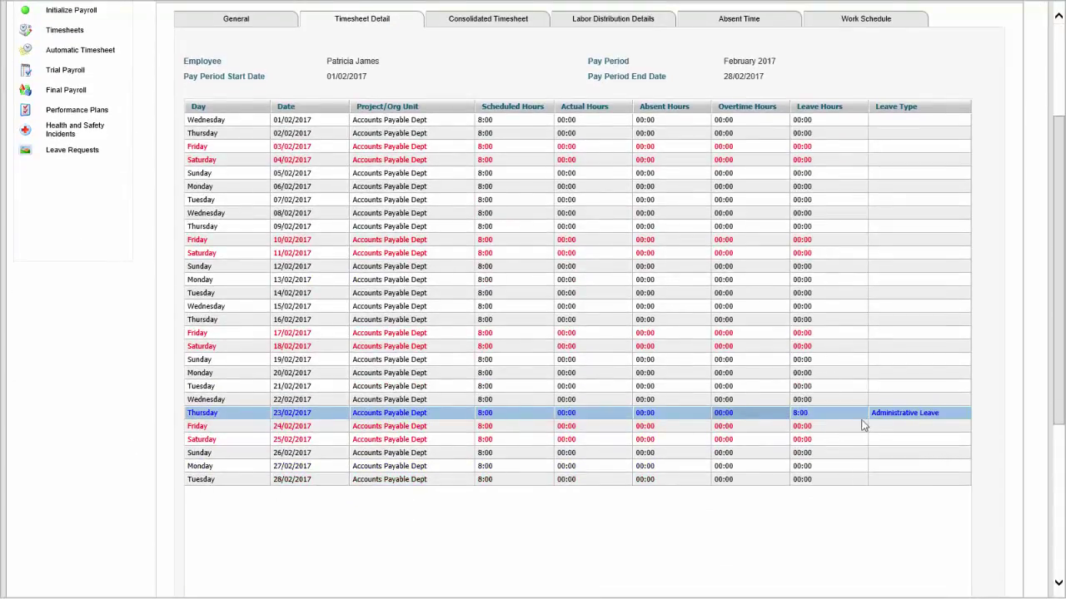
pyautogui.scroll(1, 745, 385)
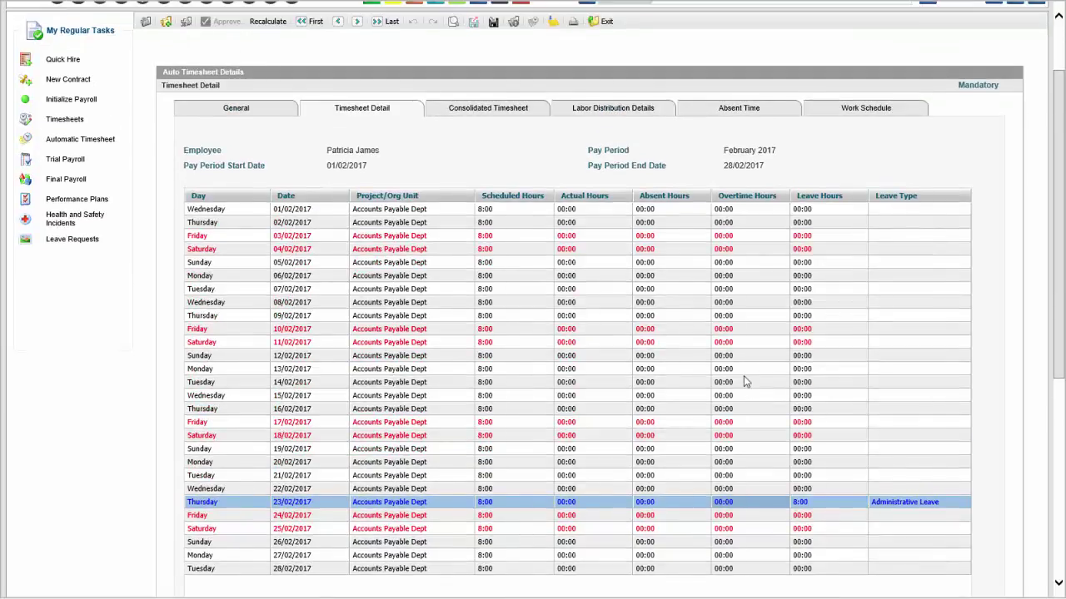
pyautogui.click(612, 112)
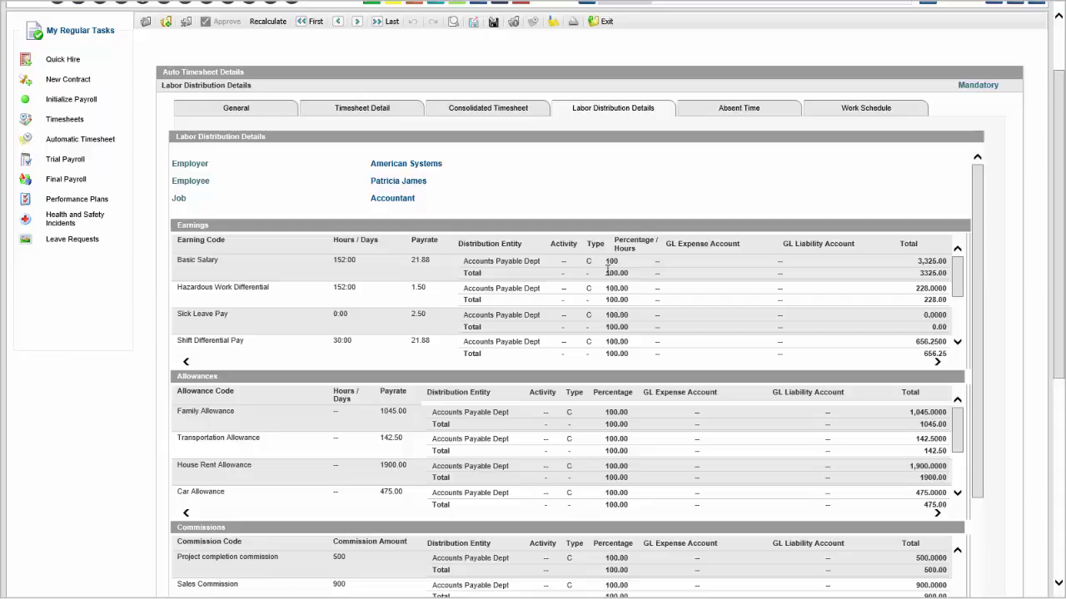
# Step: On the General tab, remove Salary Advance from the earnings, then go to Trial Payroll
pyautogui.click(246, 118)
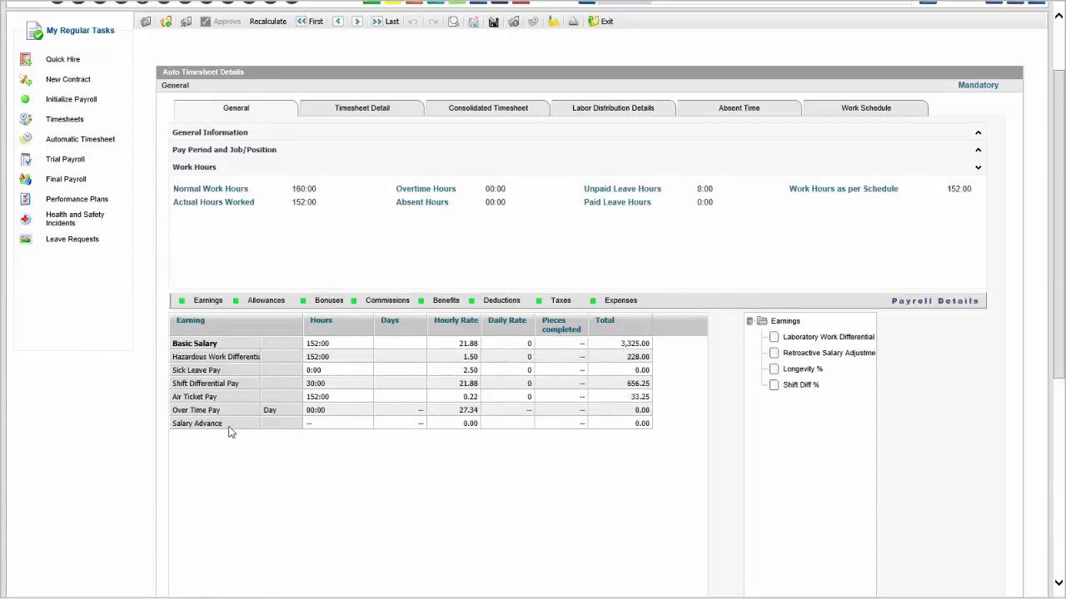
pyautogui.moveTo(230, 432); pyautogui.dragTo(791, 412)
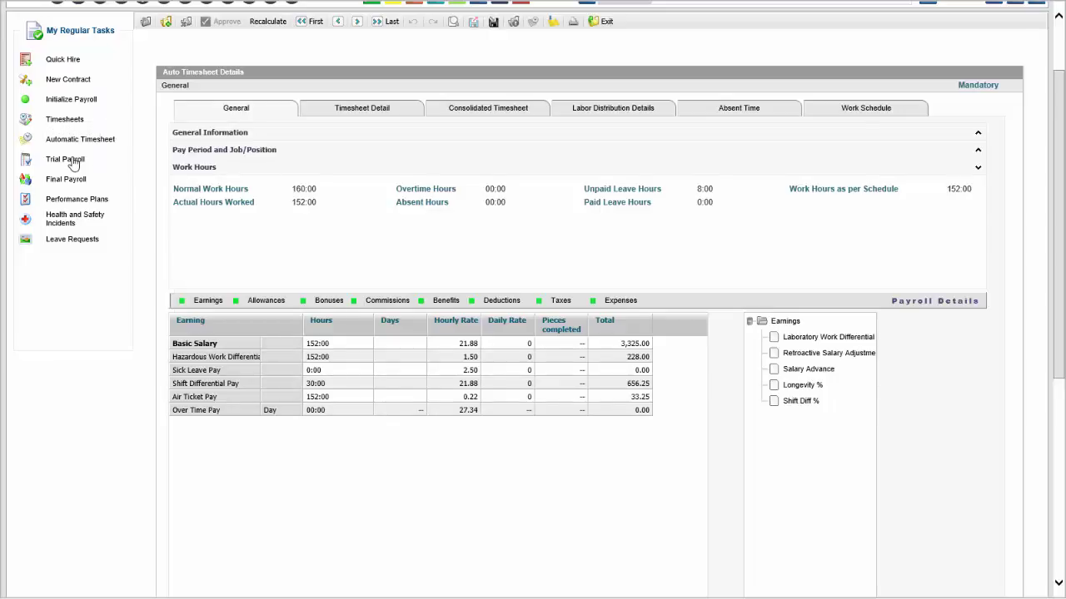
pyautogui.click(75, 160)
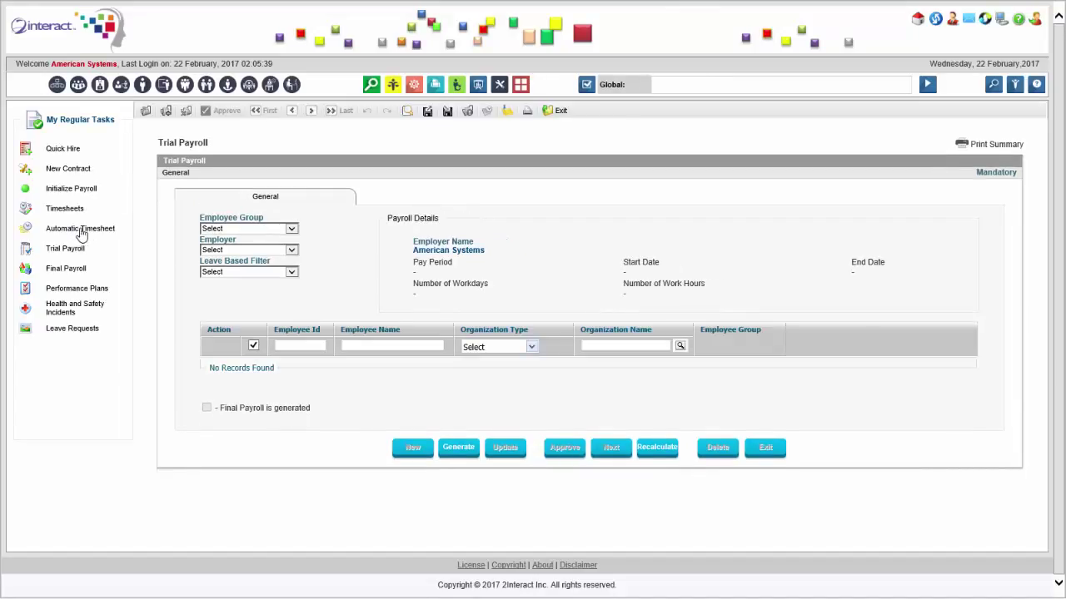
# Step: Go to Automatic Timesheet from the My Regular Tasks panel
pyautogui.click(87, 235)
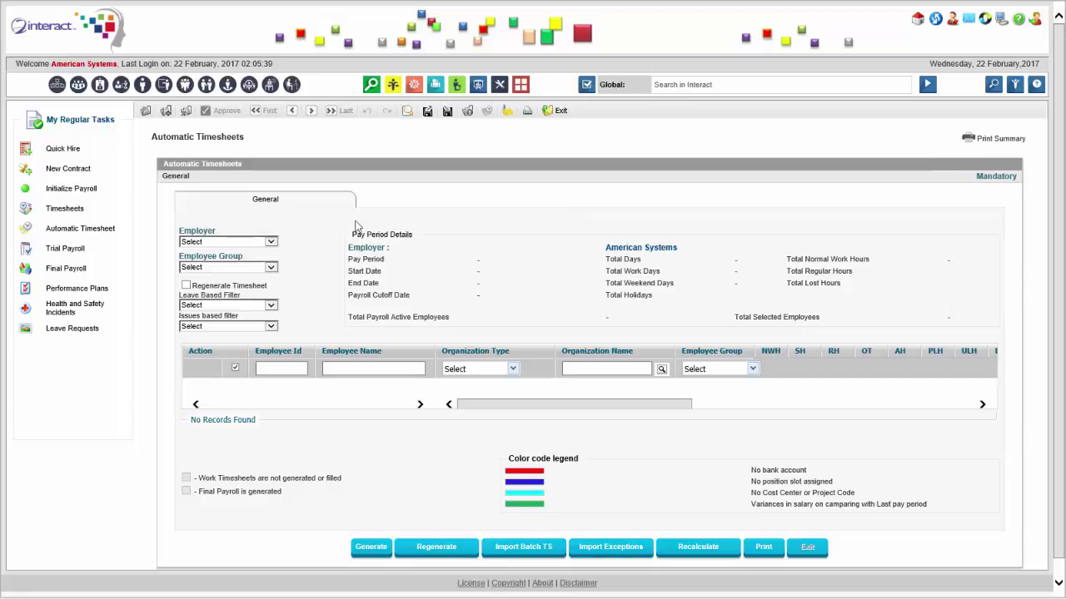
# Step: Run the Support Staff February 2017 trial payroll, widen and read the variance check, then close it
pyautogui.click(70, 251)
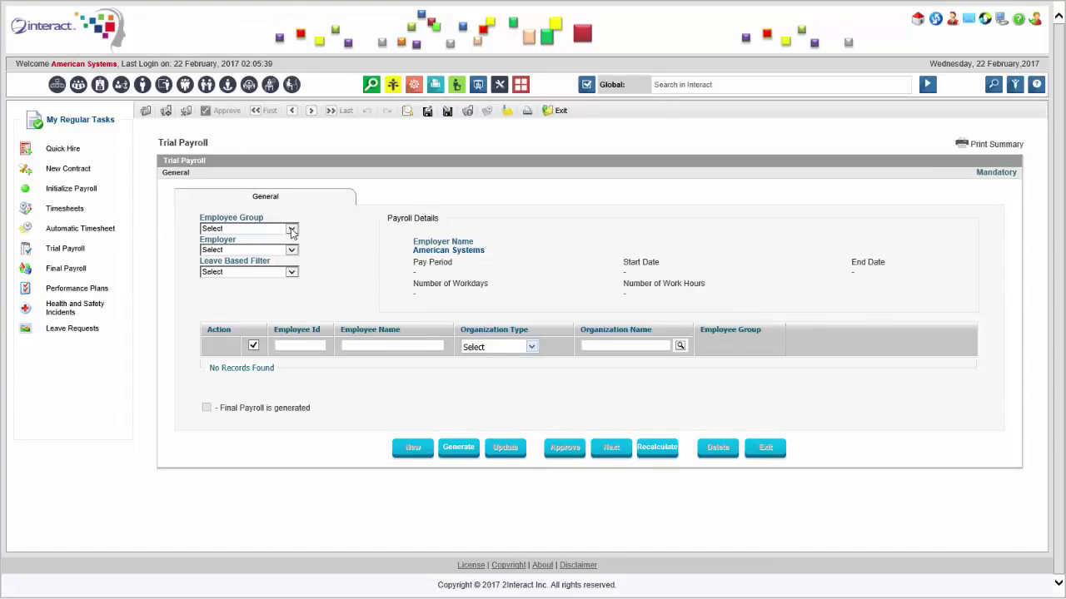
pyautogui.click(291, 230)
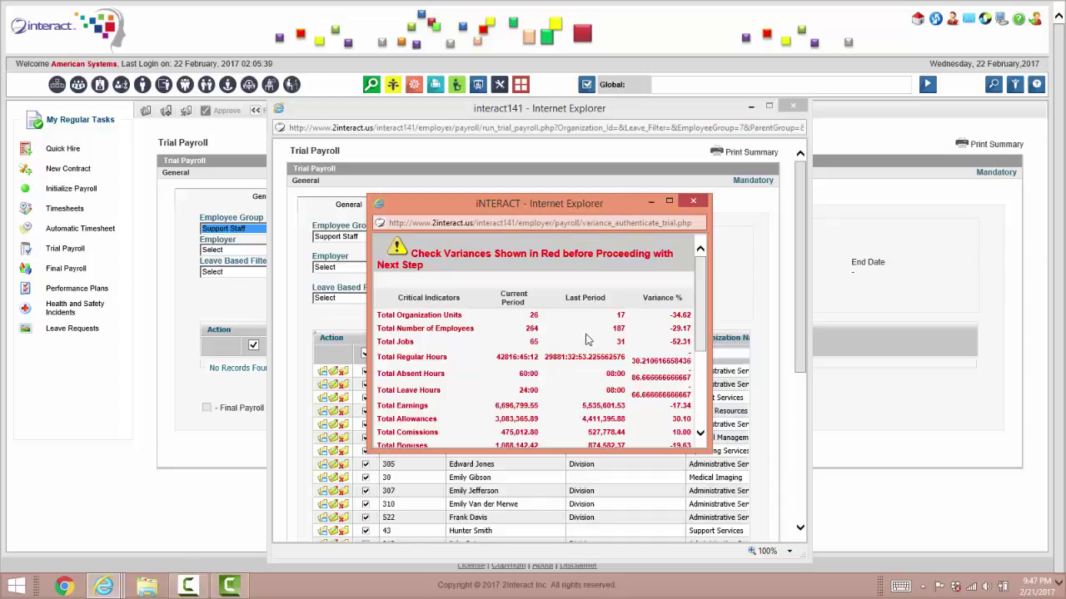
pyautogui.moveTo(704, 277); pyautogui.dragTo(690, 367)
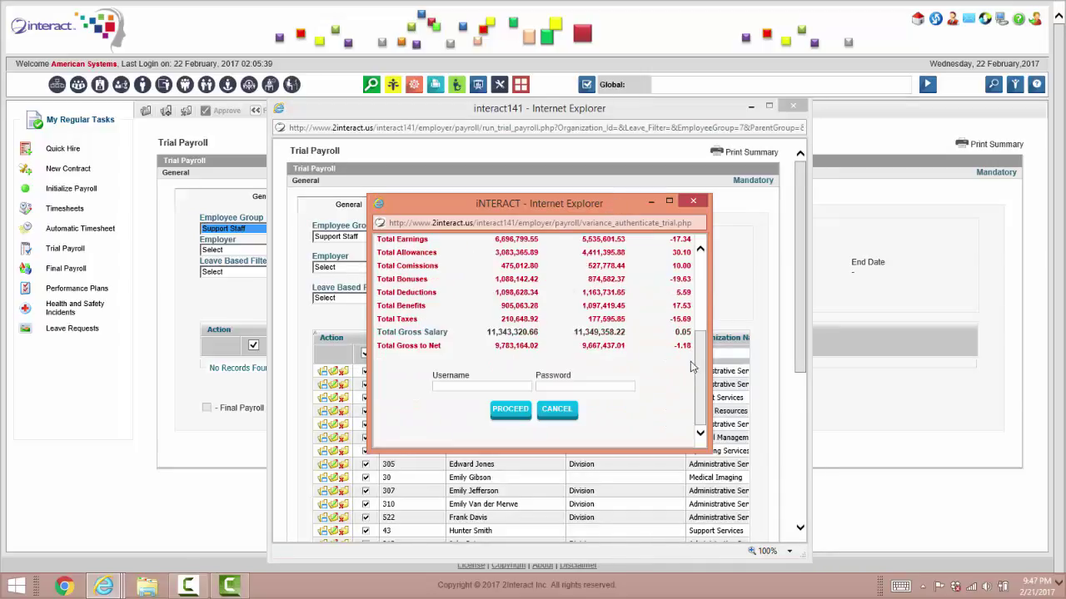
pyautogui.scroll(10, 706, 261)
pyautogui.scroll(-2, 706, 260)
pyautogui.scroll(2, 708, 270)
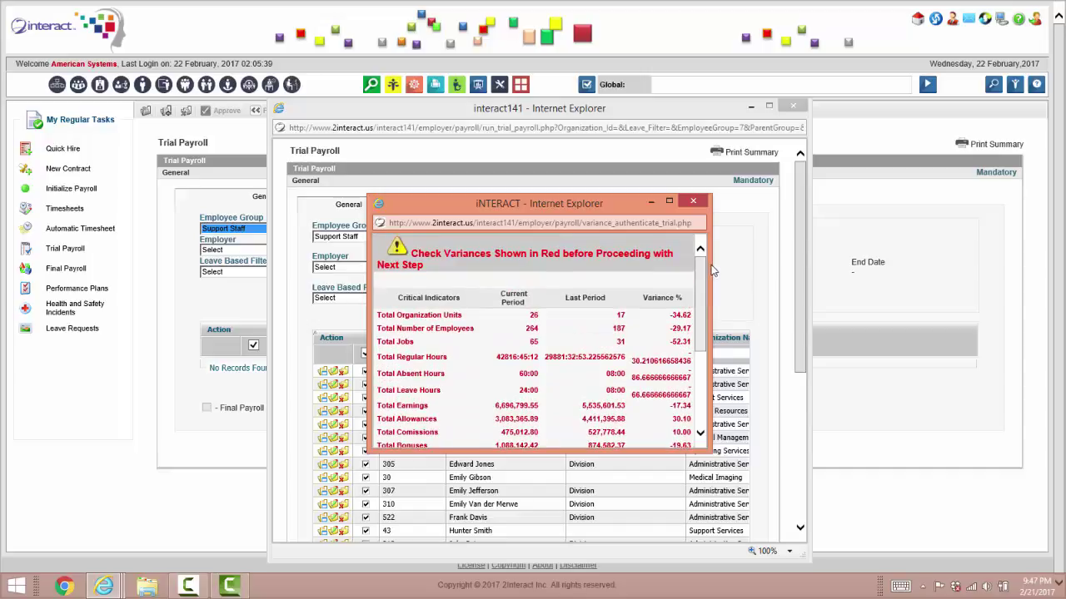
pyautogui.moveTo(710, 278); pyautogui.dragTo(891, 280)
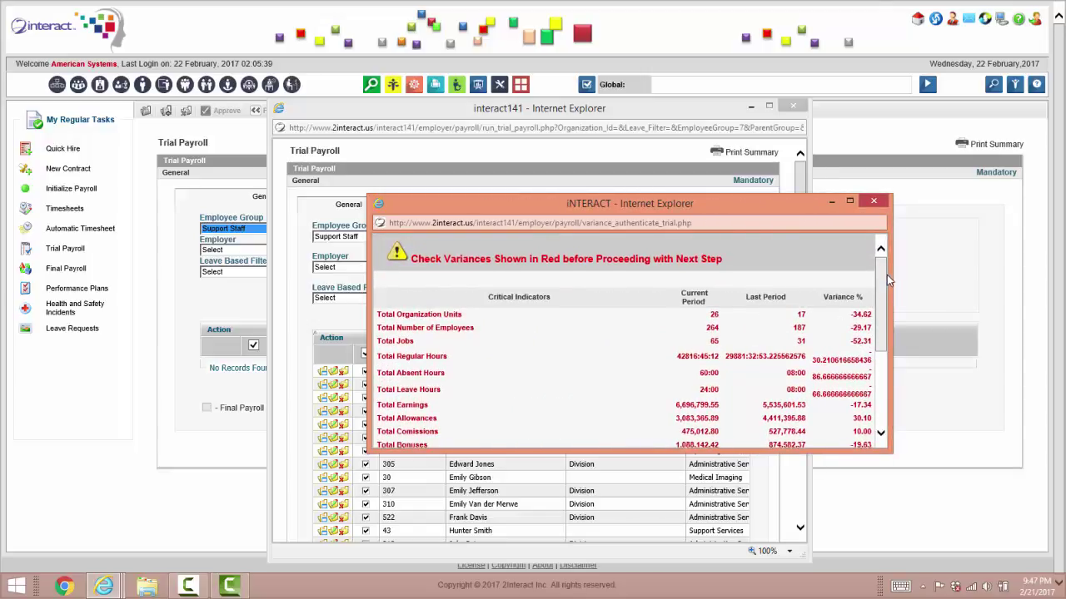
pyautogui.moveTo(887, 275)
pyautogui.mouseDown()
pyautogui.moveTo(886, 351)
pyautogui.moveTo(885, 266)
pyautogui.mouseUp()
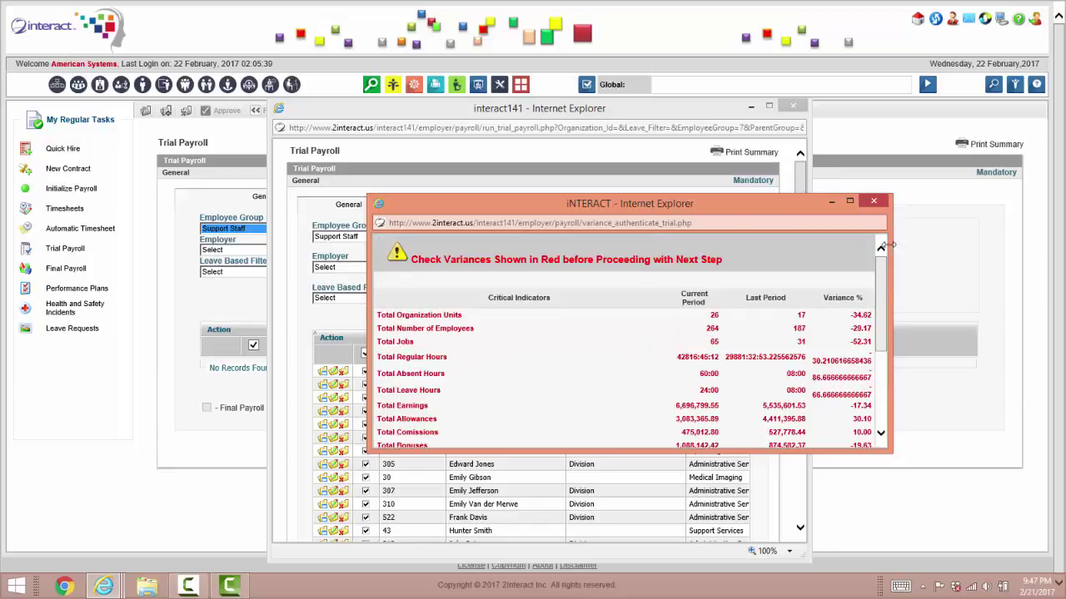
pyautogui.click(884, 205)
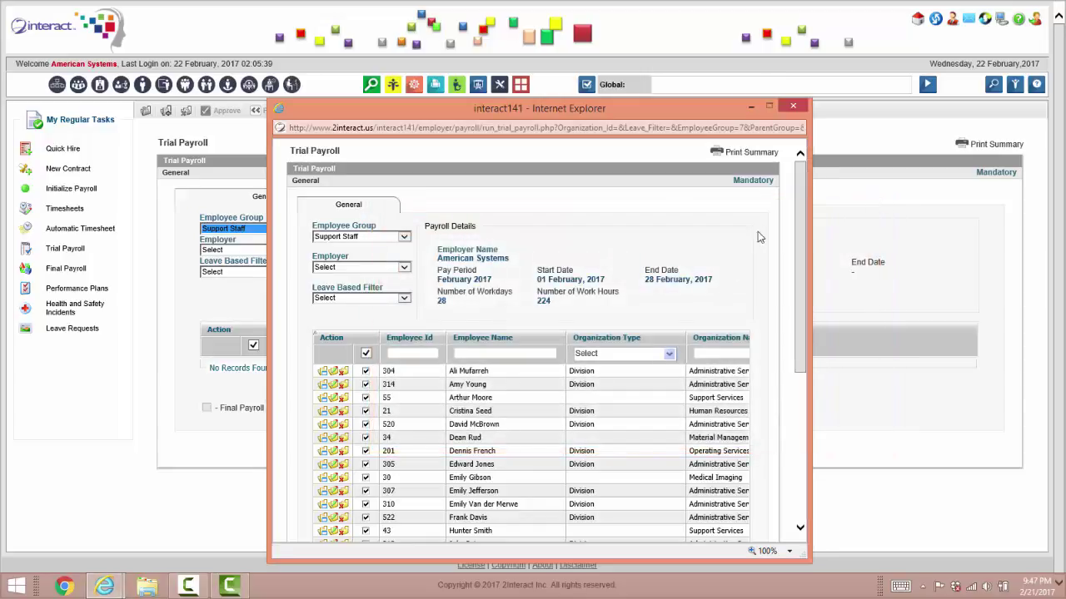
pyautogui.scroll(-5, 787, 390)
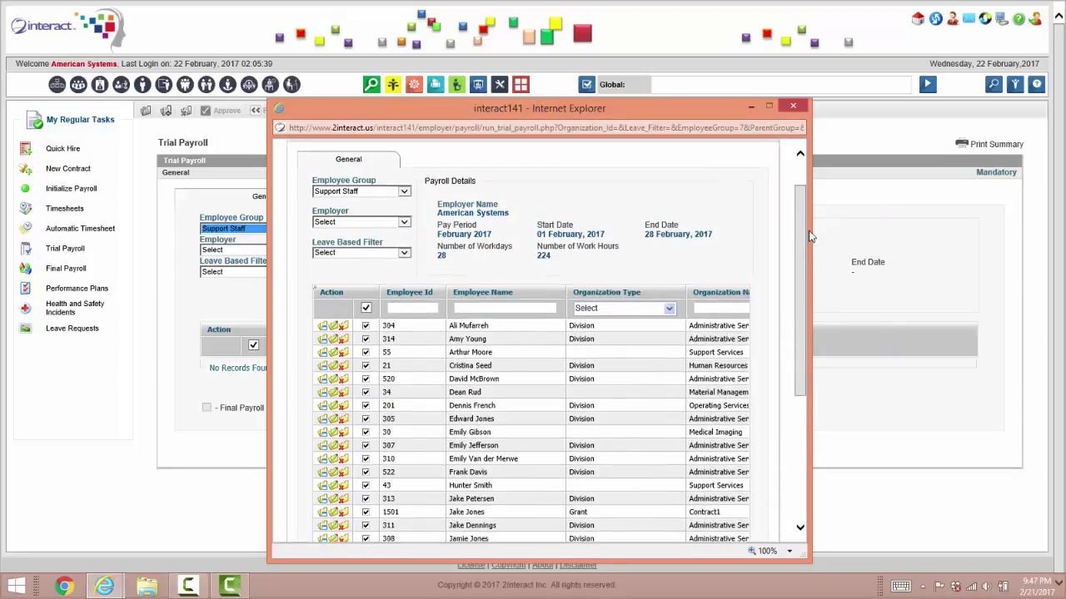
pyautogui.scroll(7, 576, 262)
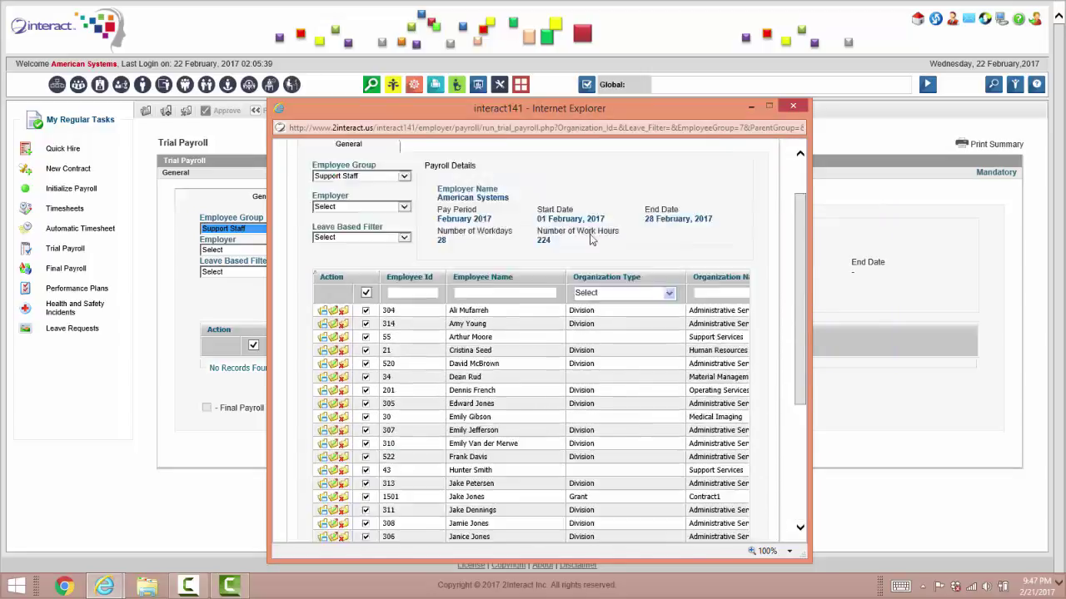
pyautogui.click(477, 350)
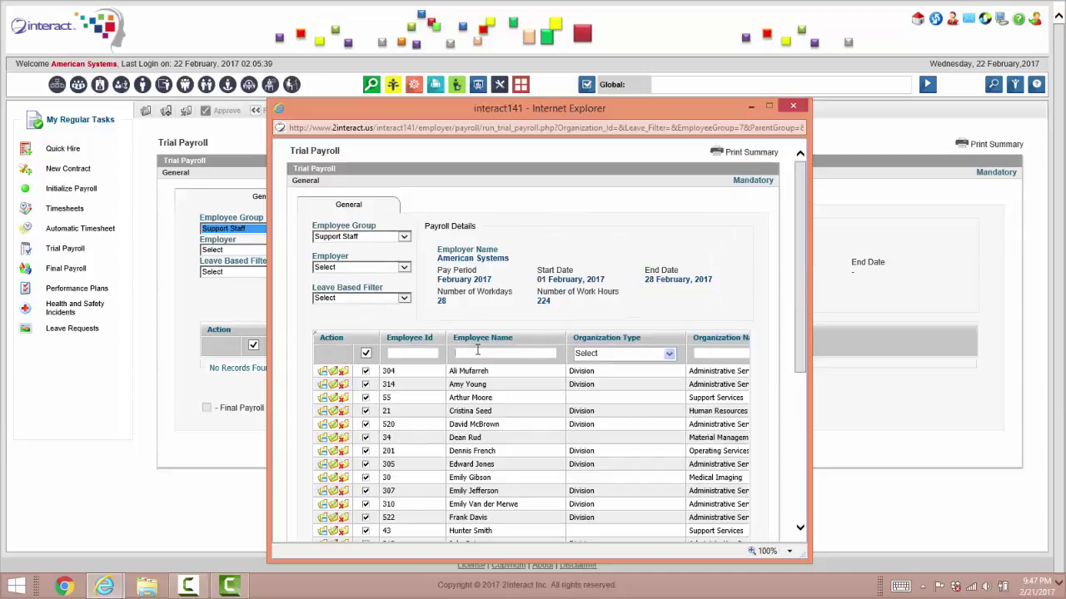
pyautogui.write('james')
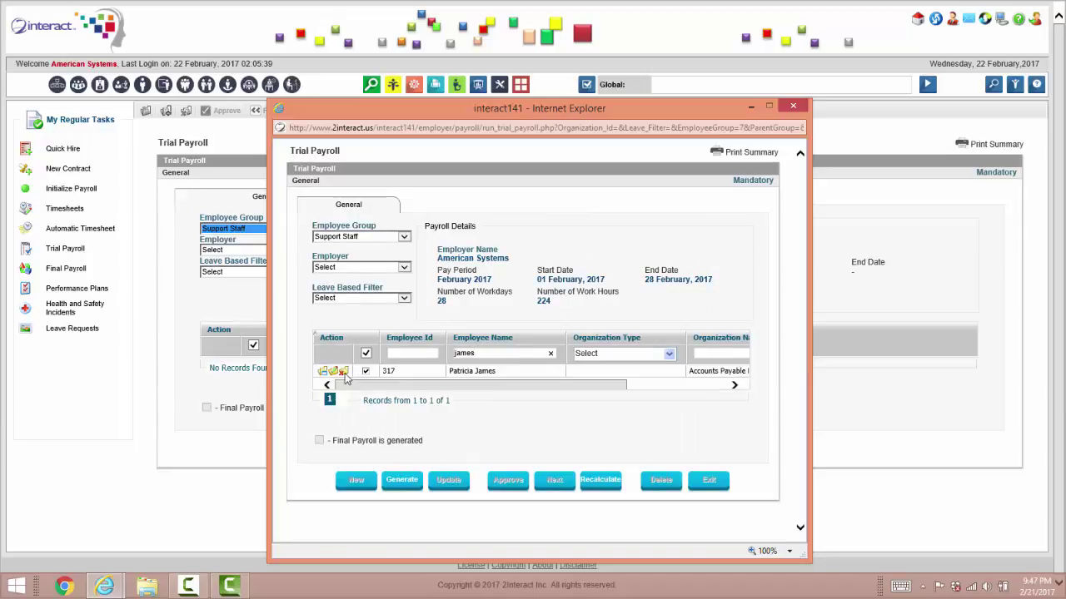
pyautogui.click(332, 371)
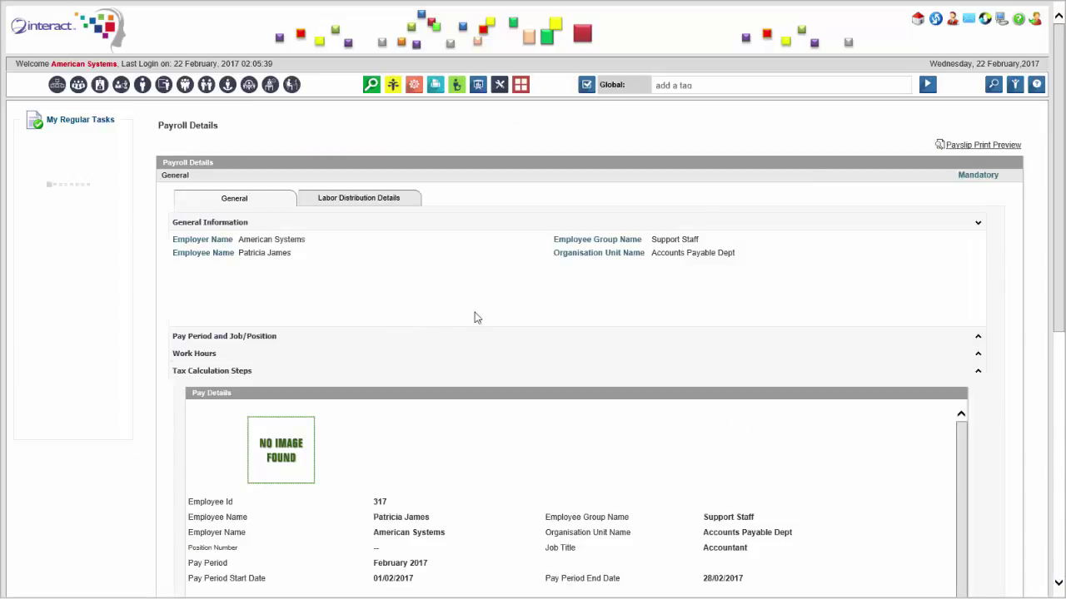
pyautogui.scroll(-3, 546, 313)
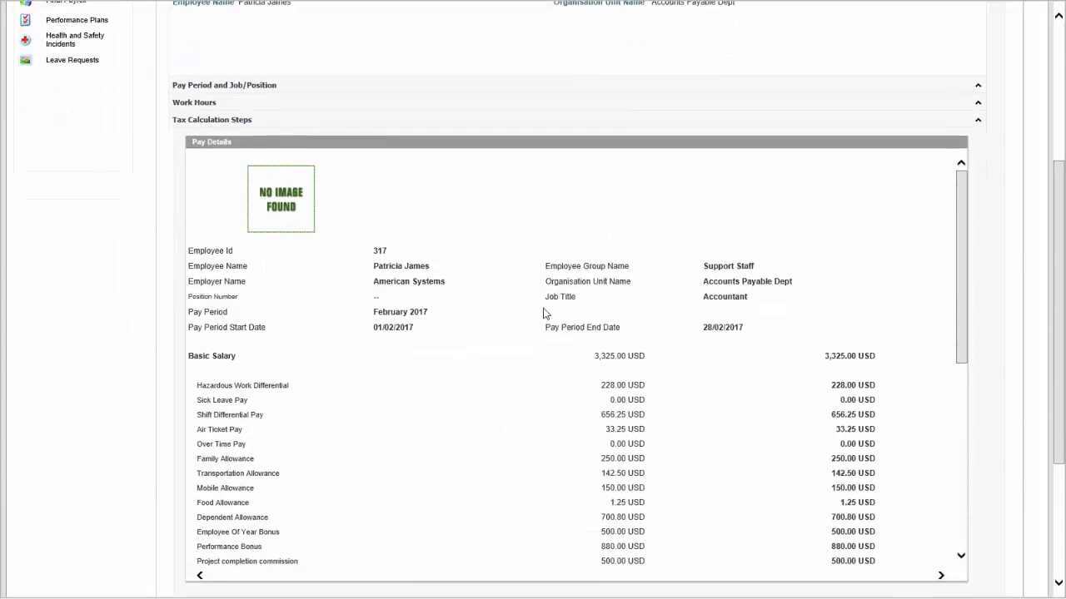
pyautogui.scroll(-3, 545, 313)
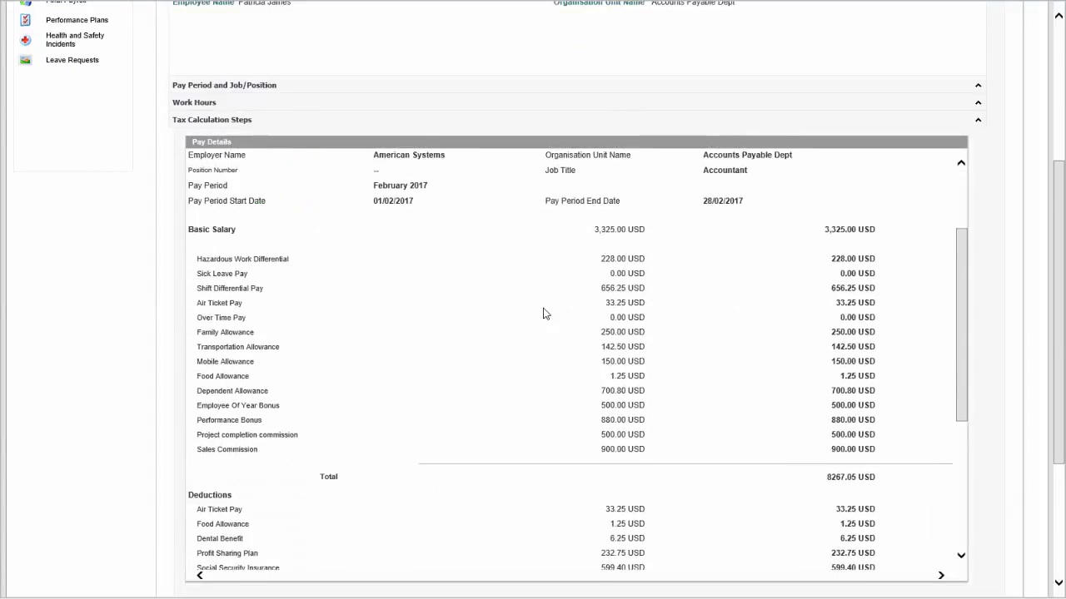
pyautogui.scroll(-6, 545, 313)
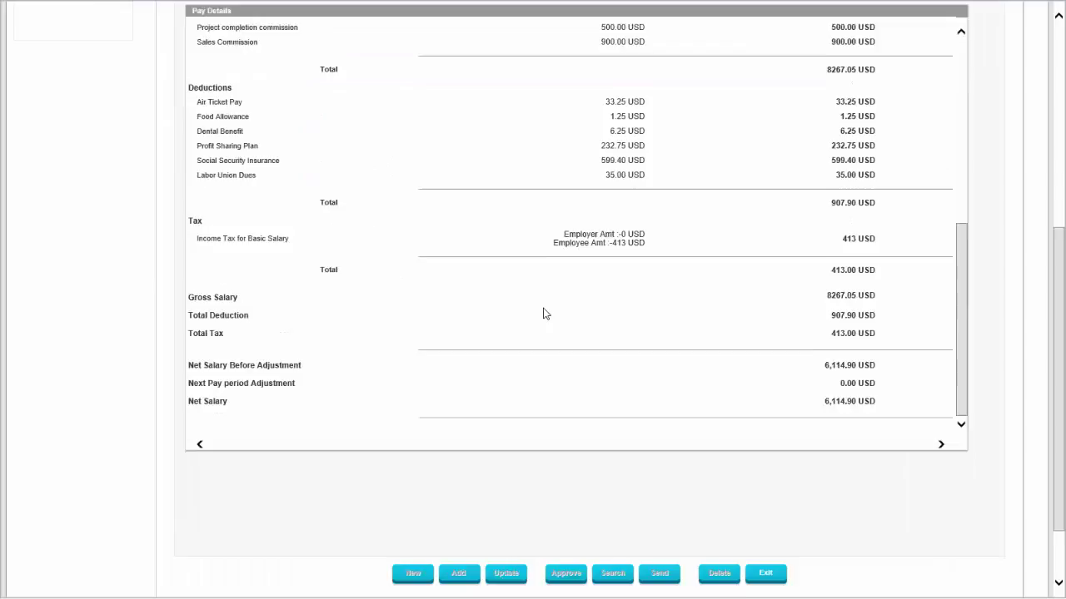
pyautogui.scroll(2, 545, 313)
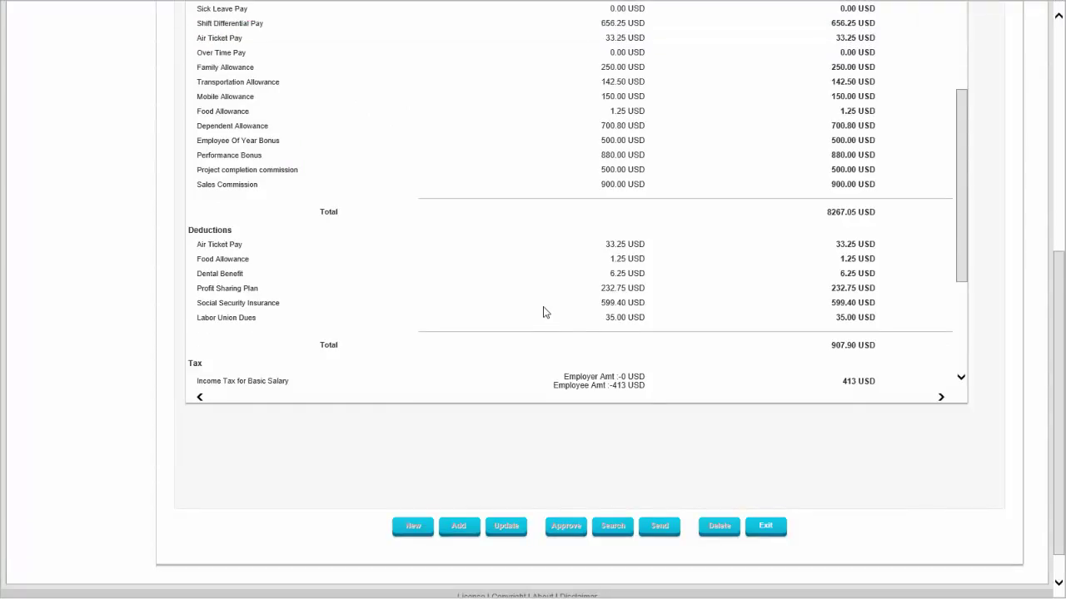
pyautogui.scroll(-2, 545, 311)
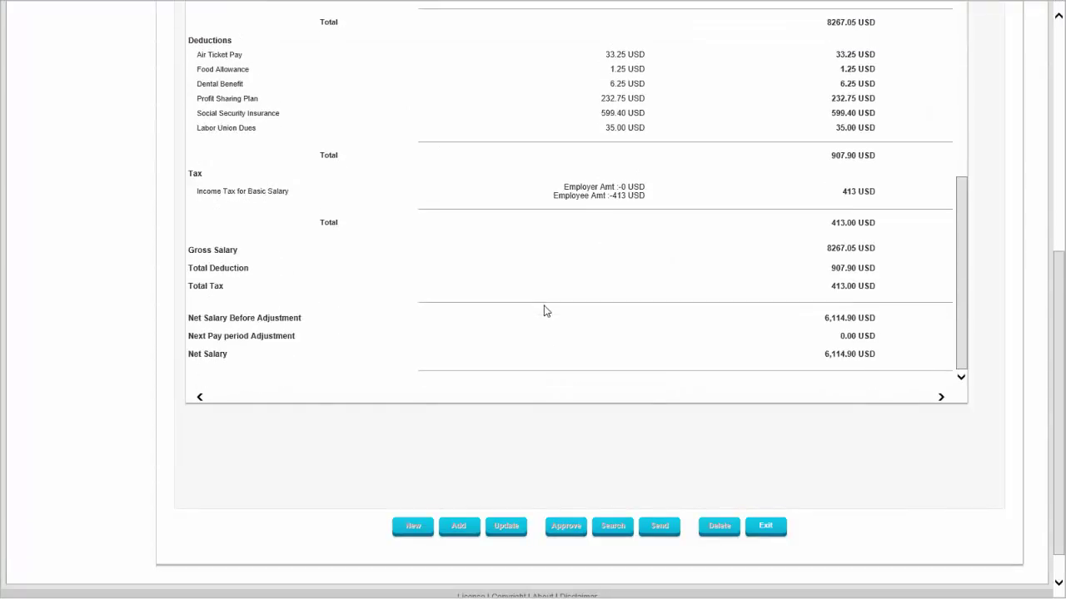
pyautogui.scroll(10, 545, 311)
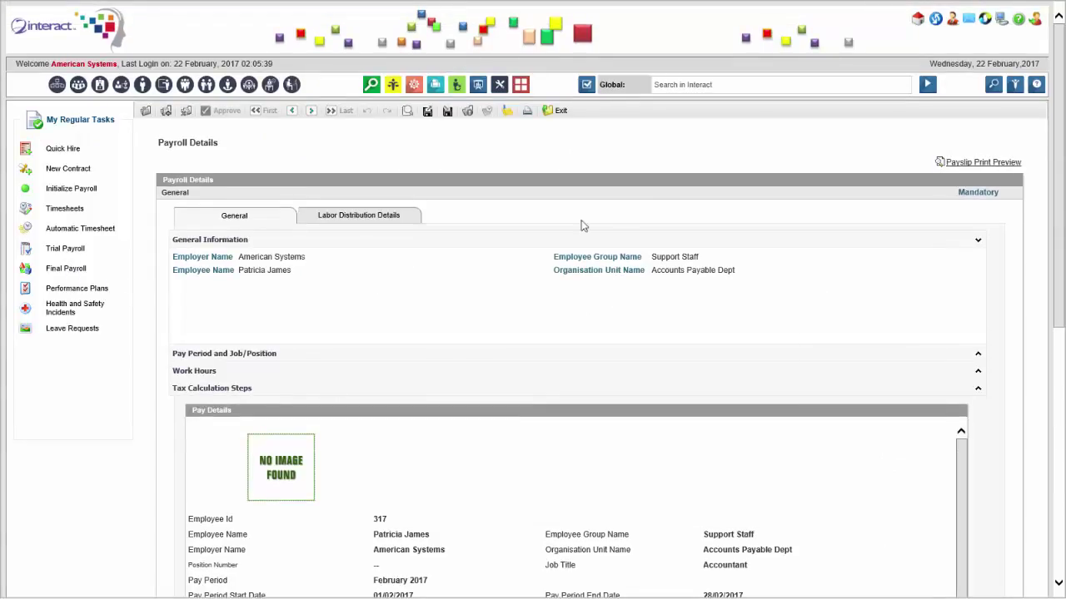
pyautogui.click(724, 88)
pyautogui.click(934, 21)
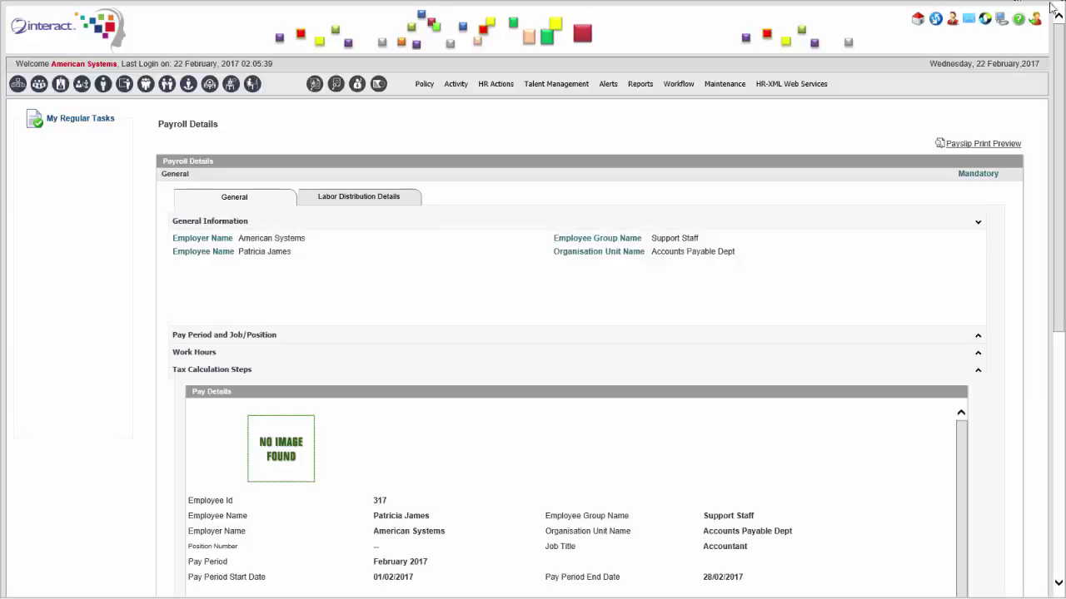
# Step: Open a payroll register report from Reports > Compensation & Payroll > Payroll Registers
pyautogui.click(643, 87)
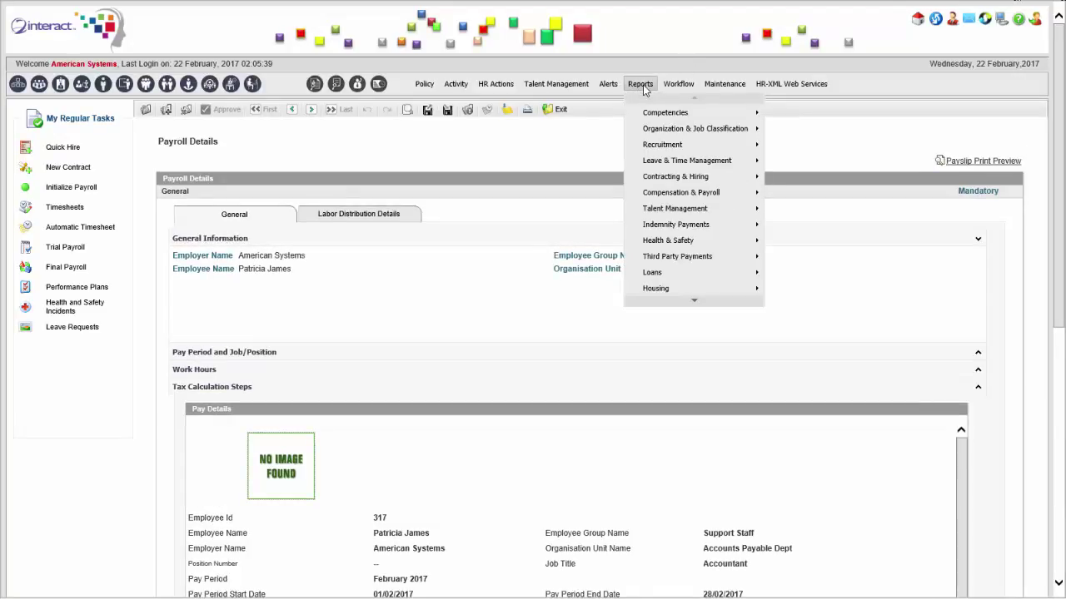
pyautogui.moveTo(730, 199)
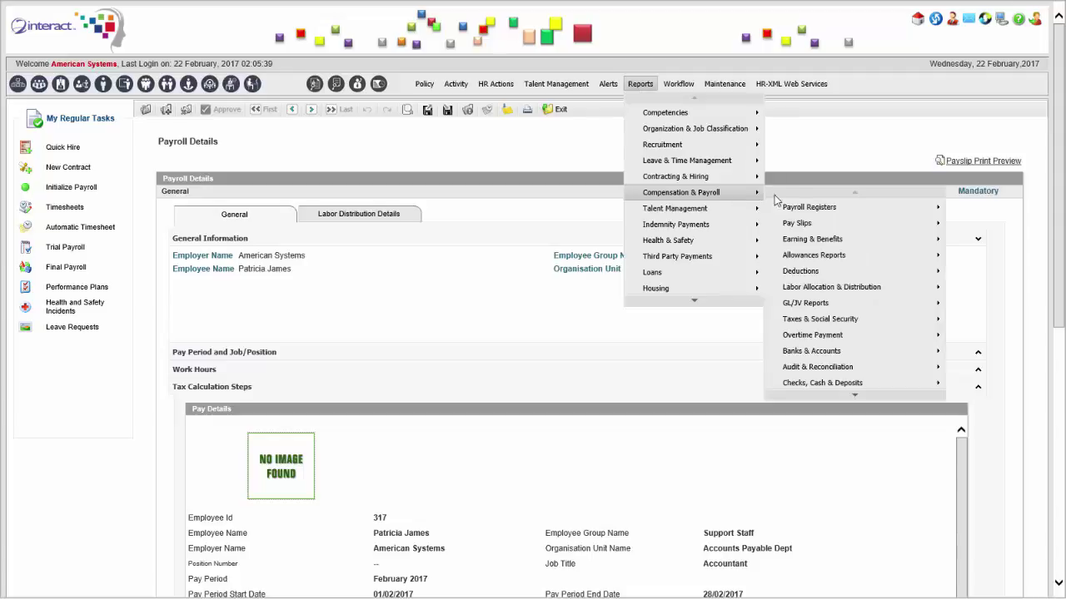
pyautogui.moveTo(806, 207)
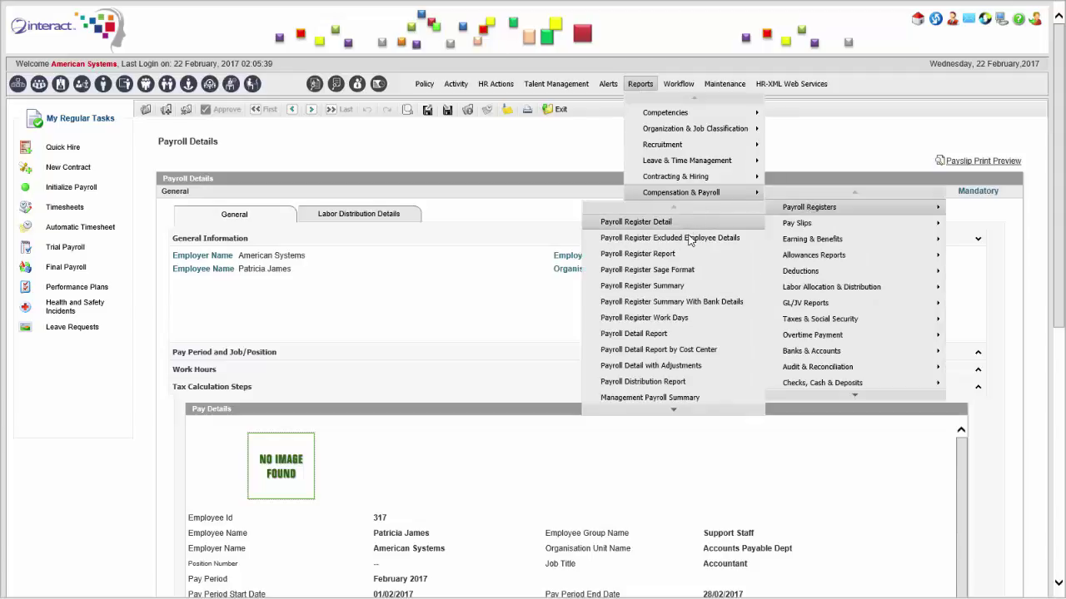
pyautogui.moveTo(677, 412)
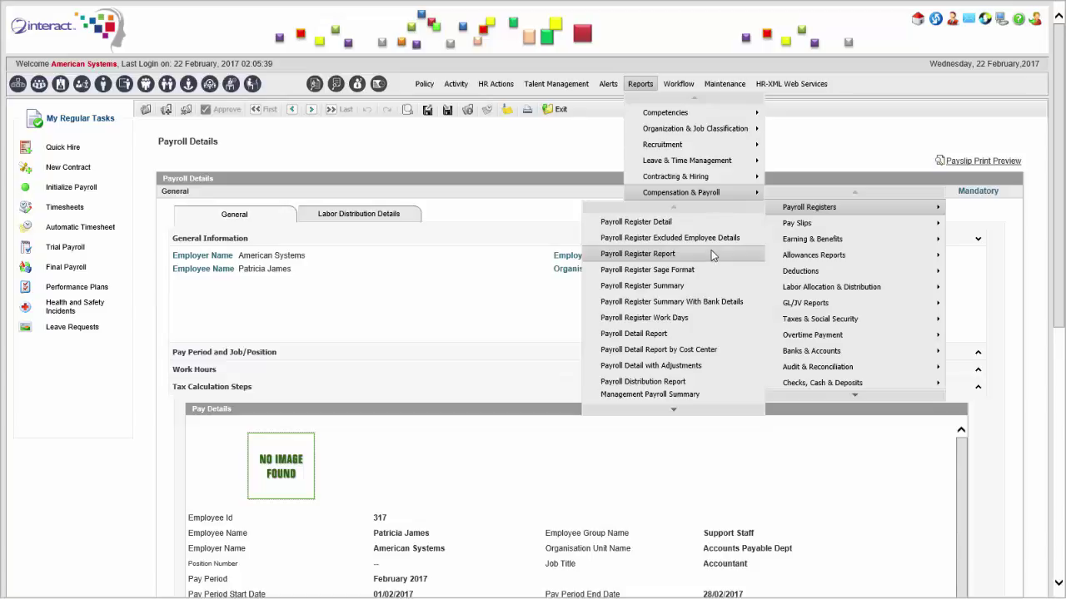
pyautogui.click(698, 334)
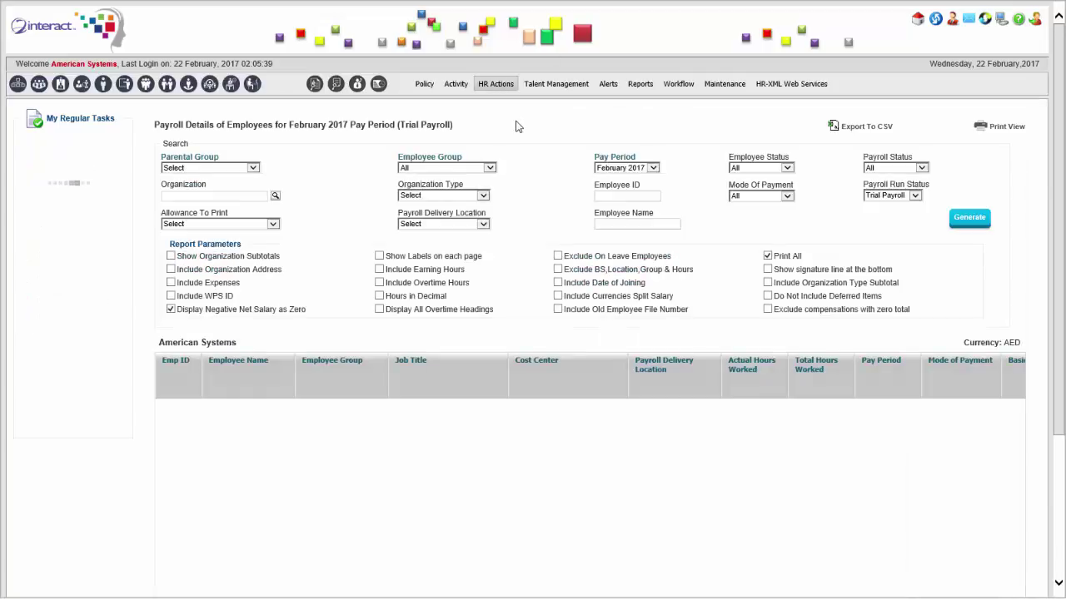
# Step: Generate the payroll details for the Support Staff group, browse the results, and open Print View
pyautogui.click(491, 168)
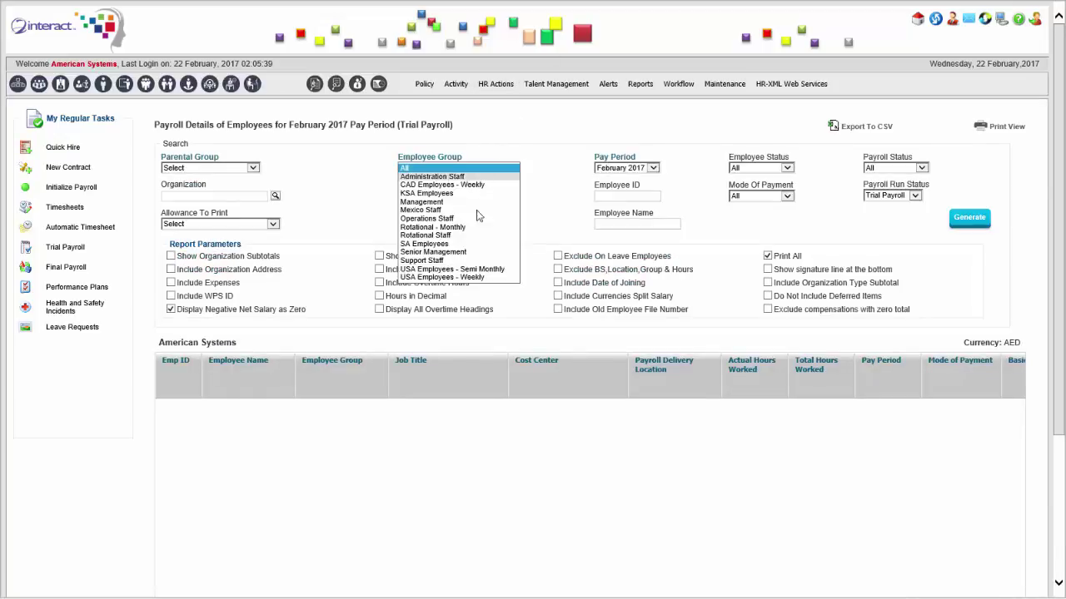
pyautogui.click(493, 262)
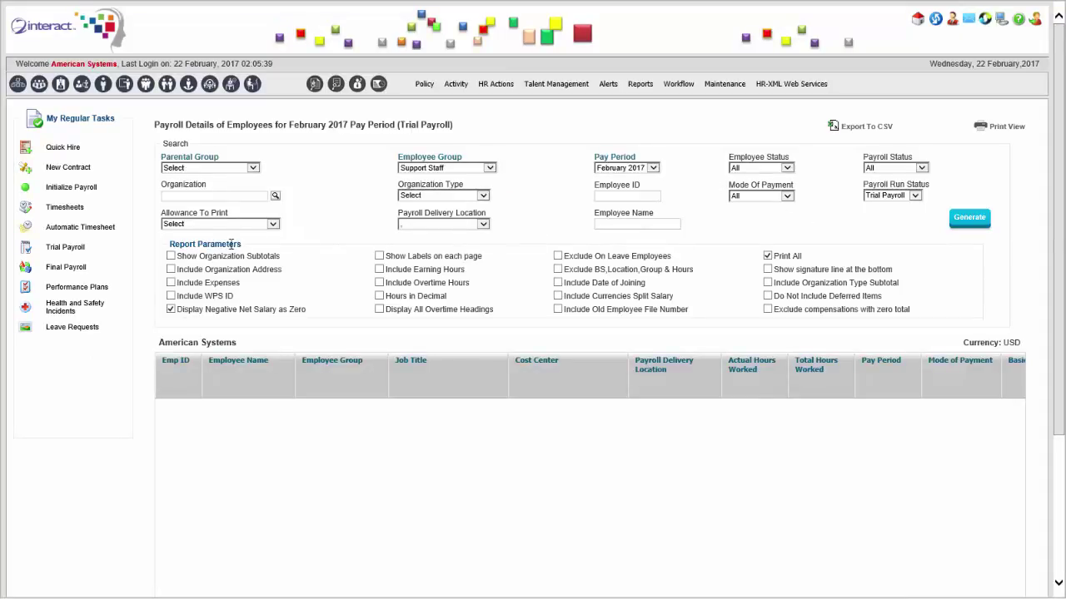
pyautogui.click(980, 221)
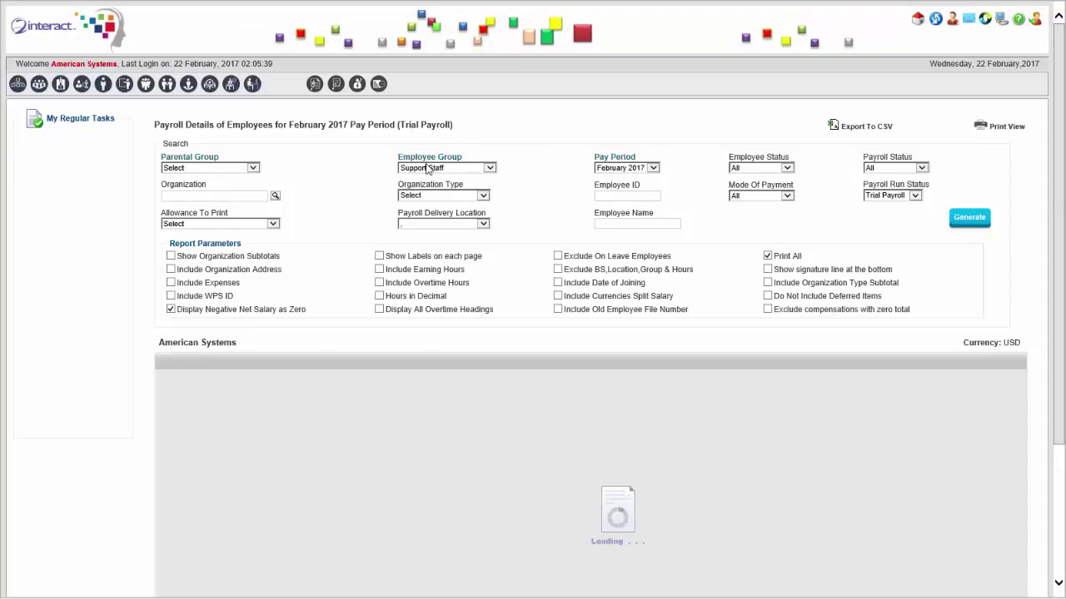
pyautogui.scroll(-3, 666, 384)
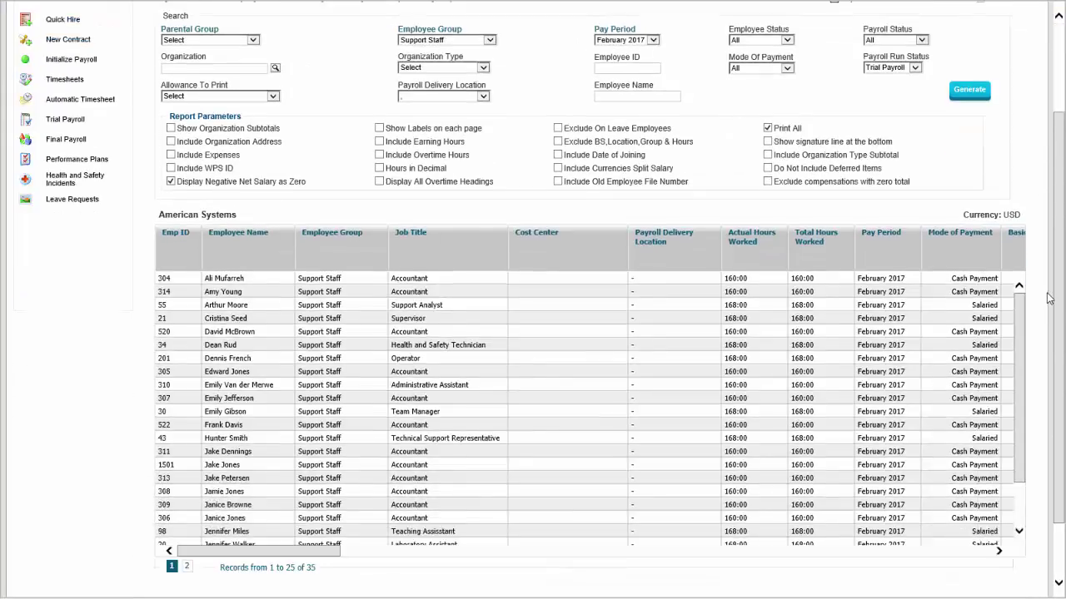
pyautogui.moveTo(321, 482); pyautogui.dragTo(264, 391)
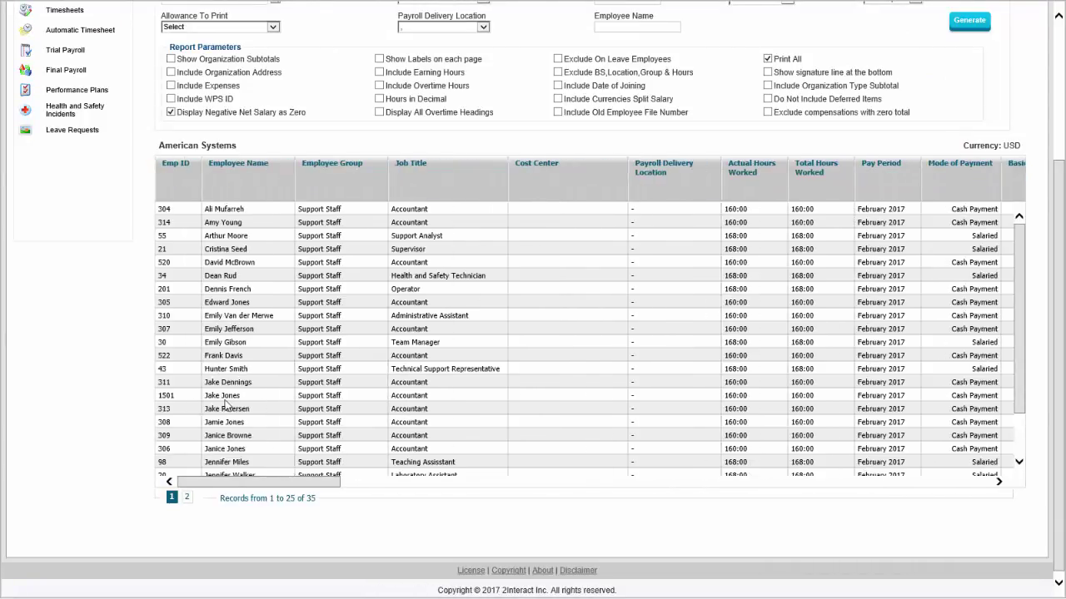
pyautogui.scroll(3, 1060, 241)
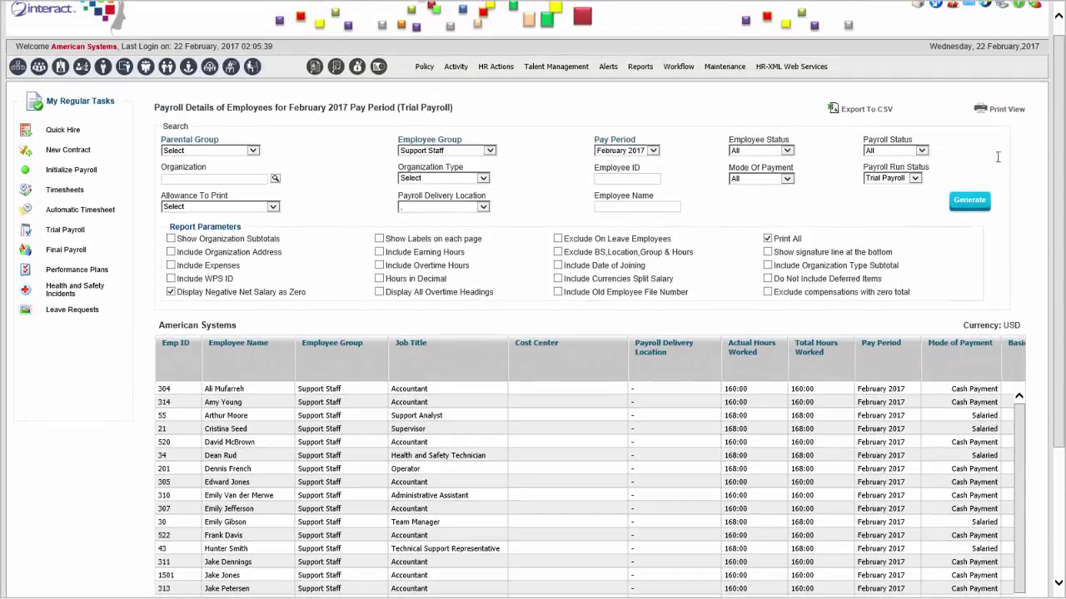
pyautogui.click(980, 112)
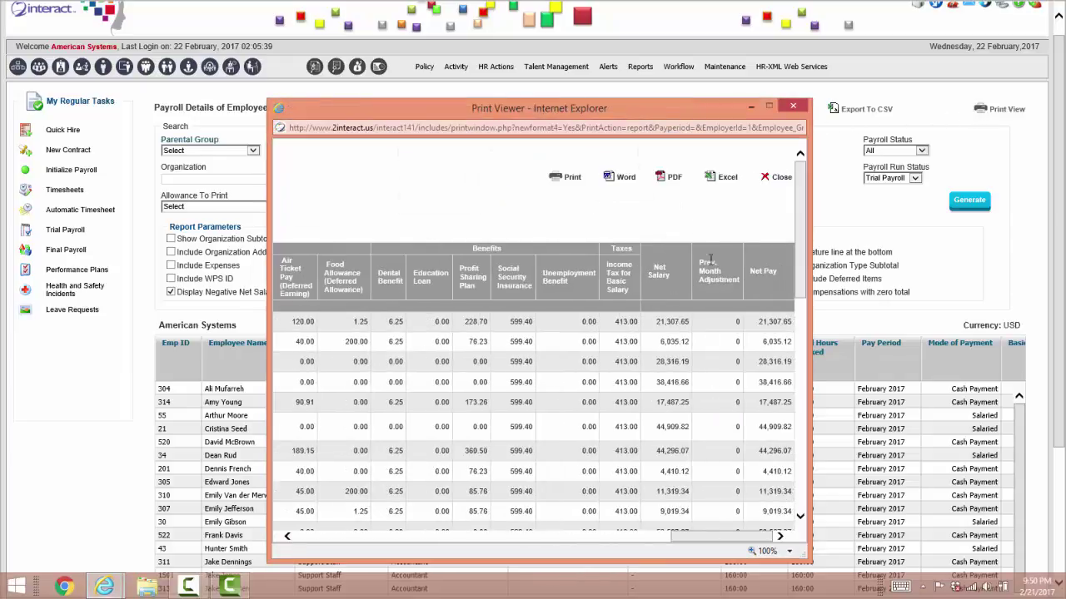
# Step: Export the printable report to Excel, open the workbook, then close the Print Viewer
pyautogui.click(718, 180)
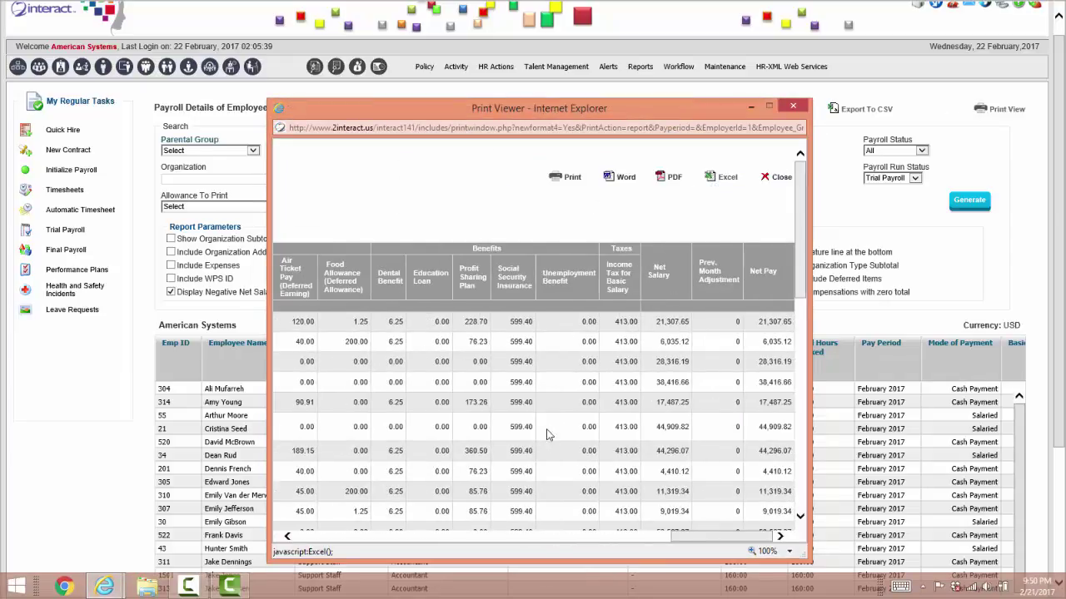
pyautogui.click(599, 544)
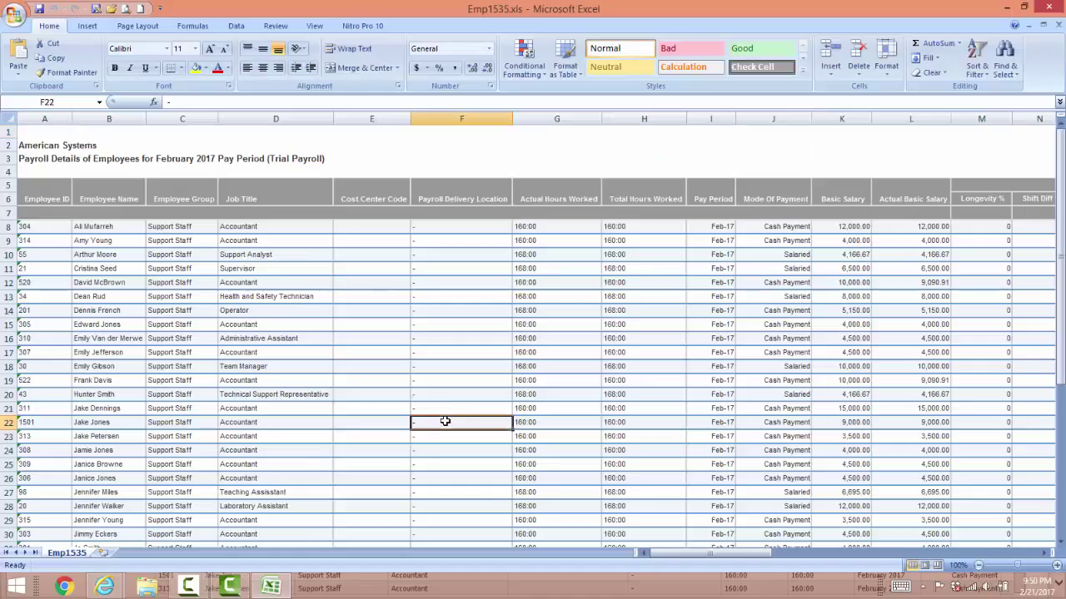
pyautogui.click(1010, 8)
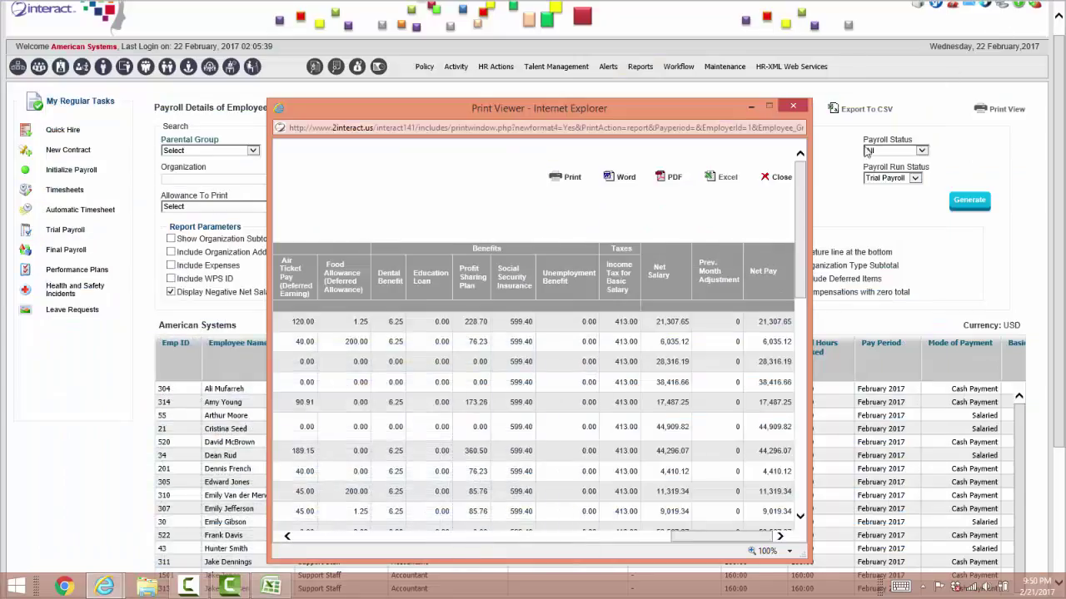
pyautogui.click(776, 179)
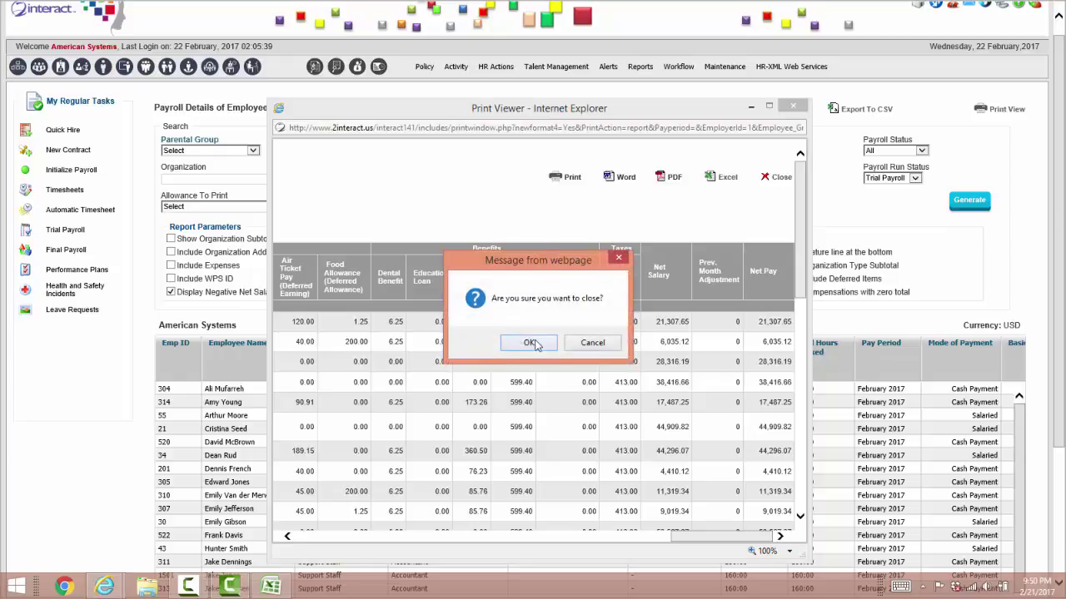
pyautogui.click(535, 345)
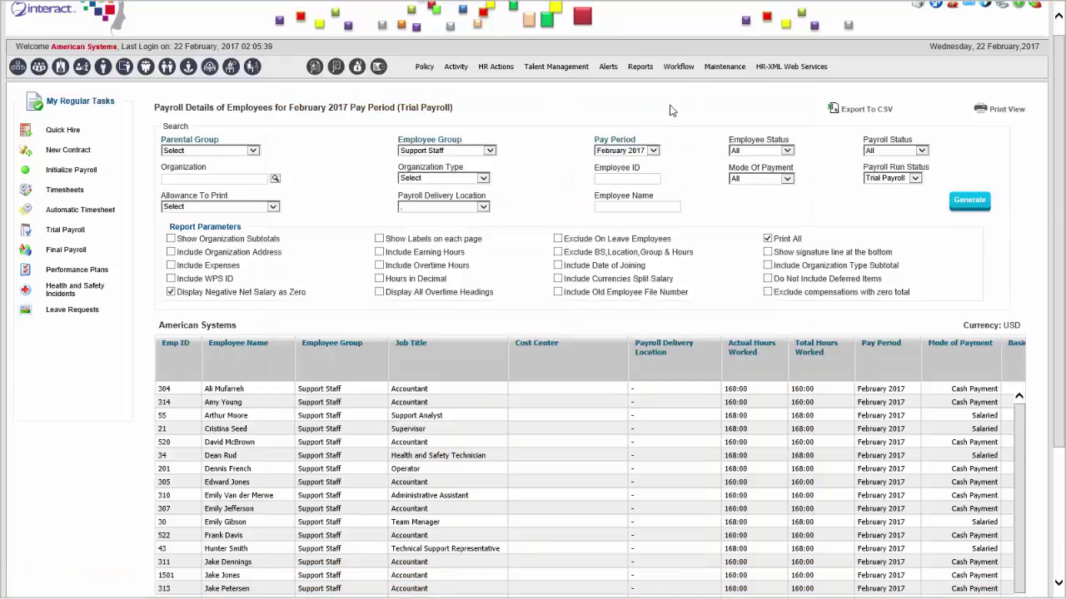
pyautogui.click(732, 74)
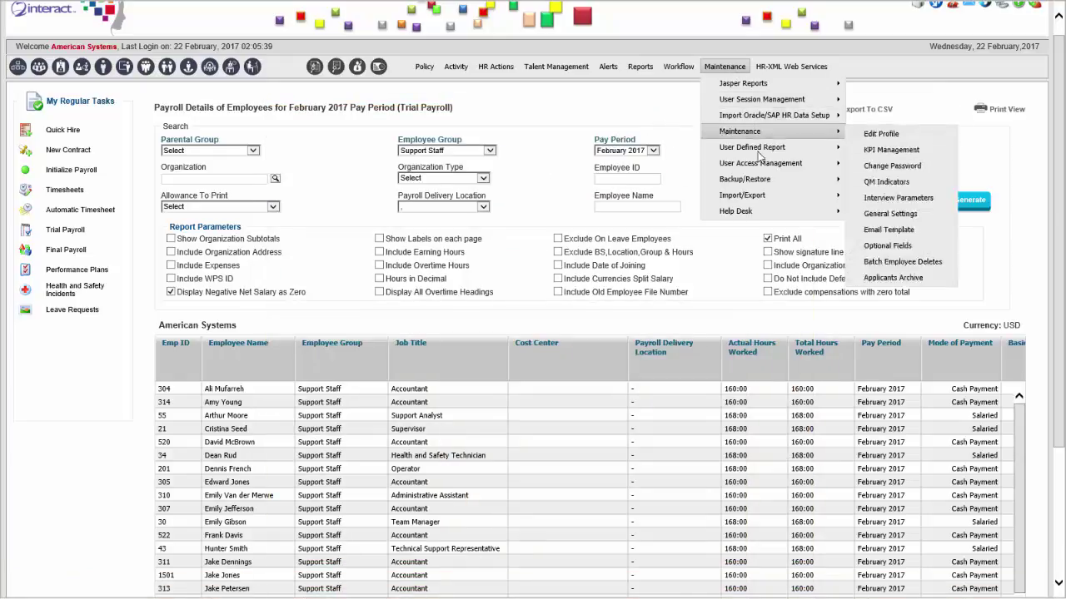
# Step: Review the employer General Settings under Maintenance, then return to the home dashboard
pyautogui.moveTo(770, 150)
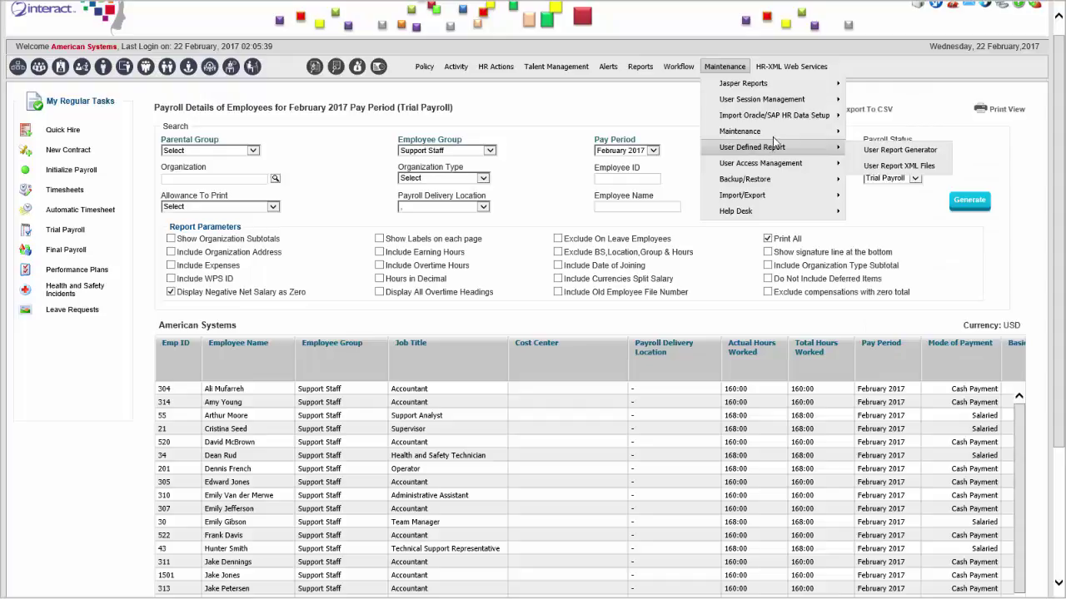
pyautogui.moveTo(787, 132)
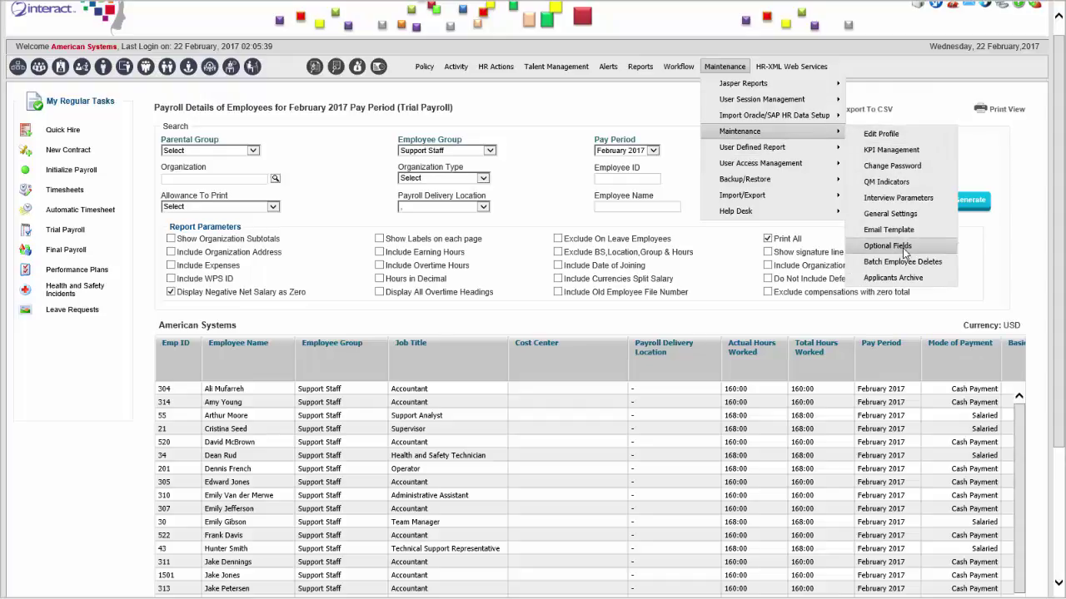
pyautogui.click(920, 214)
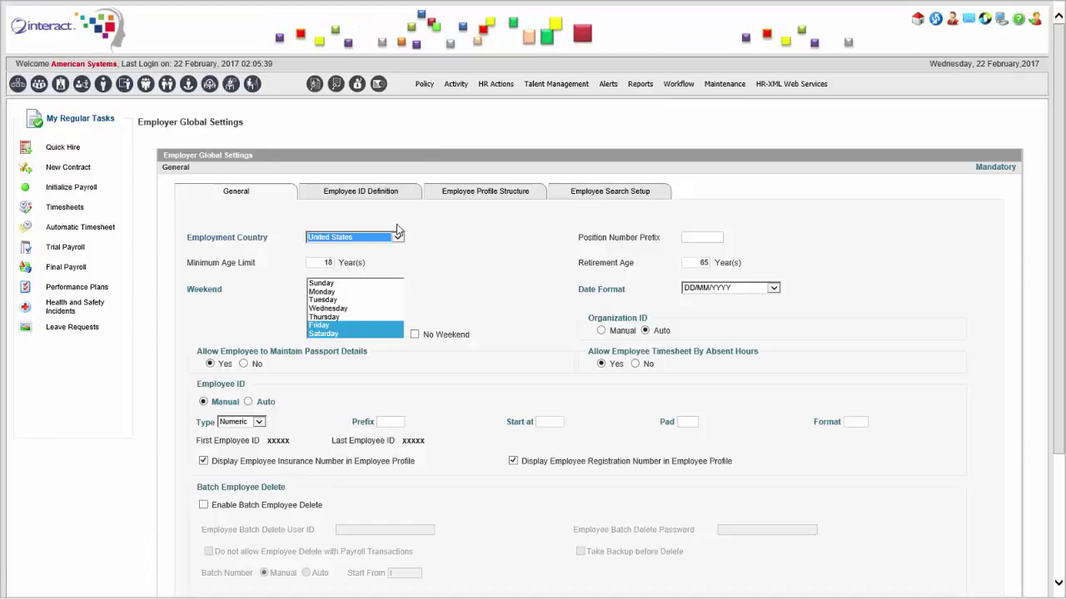
pyautogui.keyDown('ctrl'); pyautogui.click(366, 299); pyautogui.keyUp('ctrl')
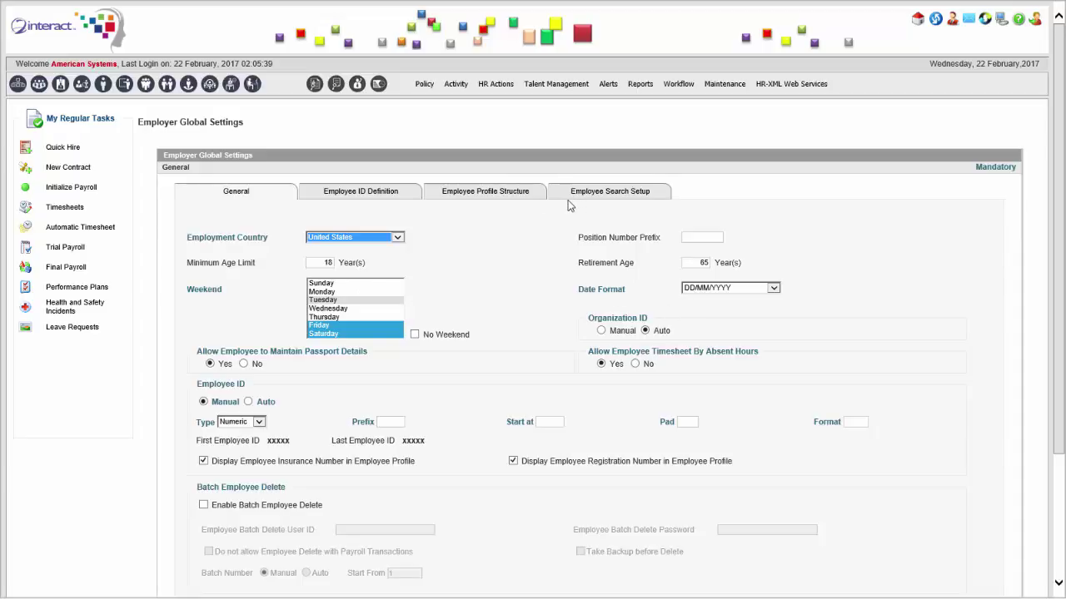
pyautogui.click(424, 84)
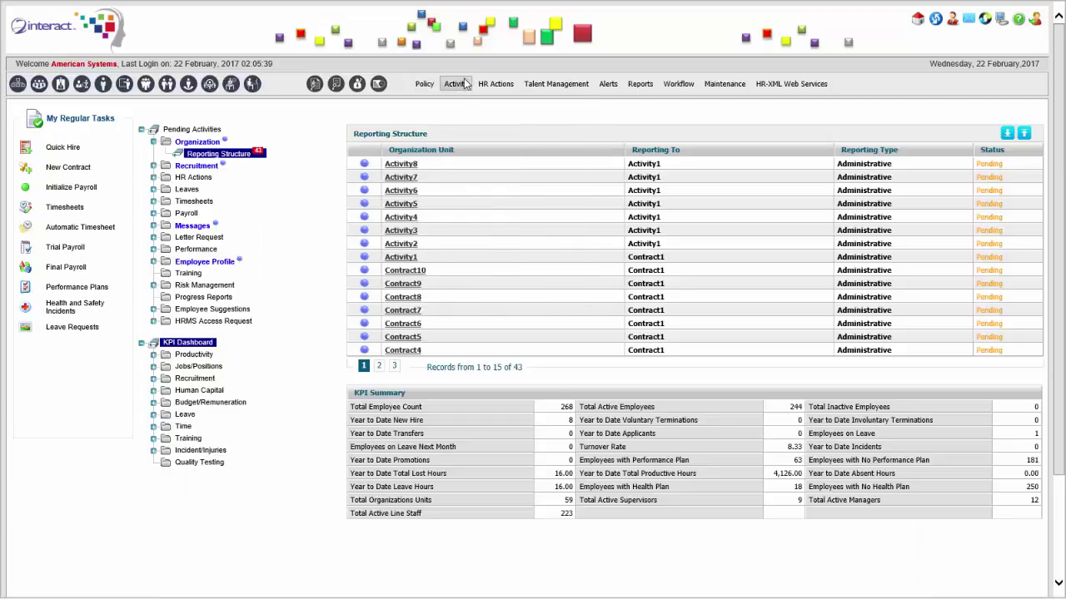
pyautogui.moveTo(456, 84)
pyautogui.moveTo(499, 177)
pyautogui.moveTo(653, 181)
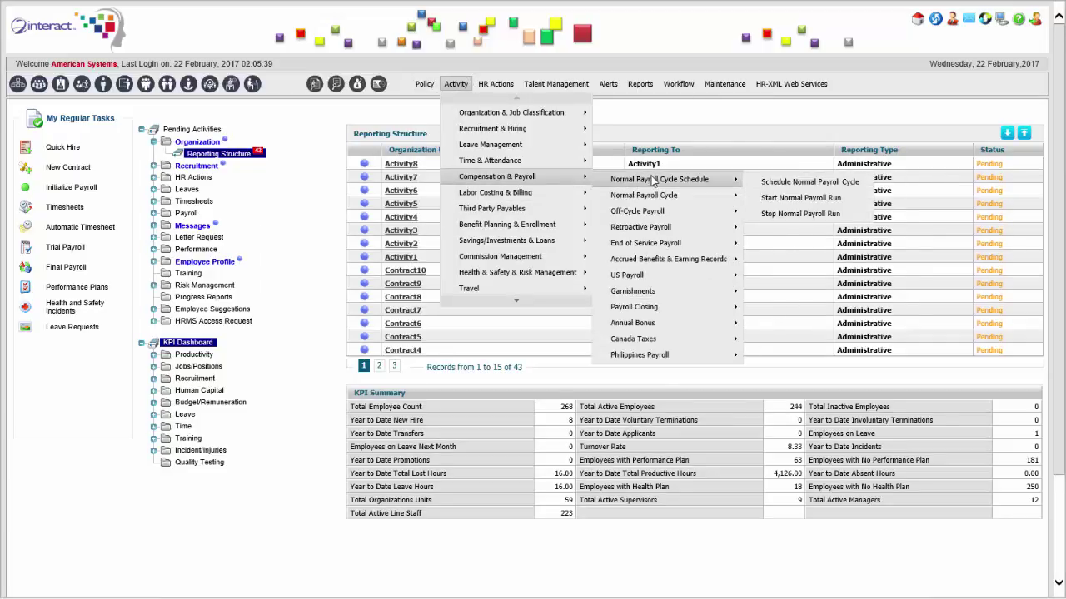
pyautogui.moveTo(678, 196)
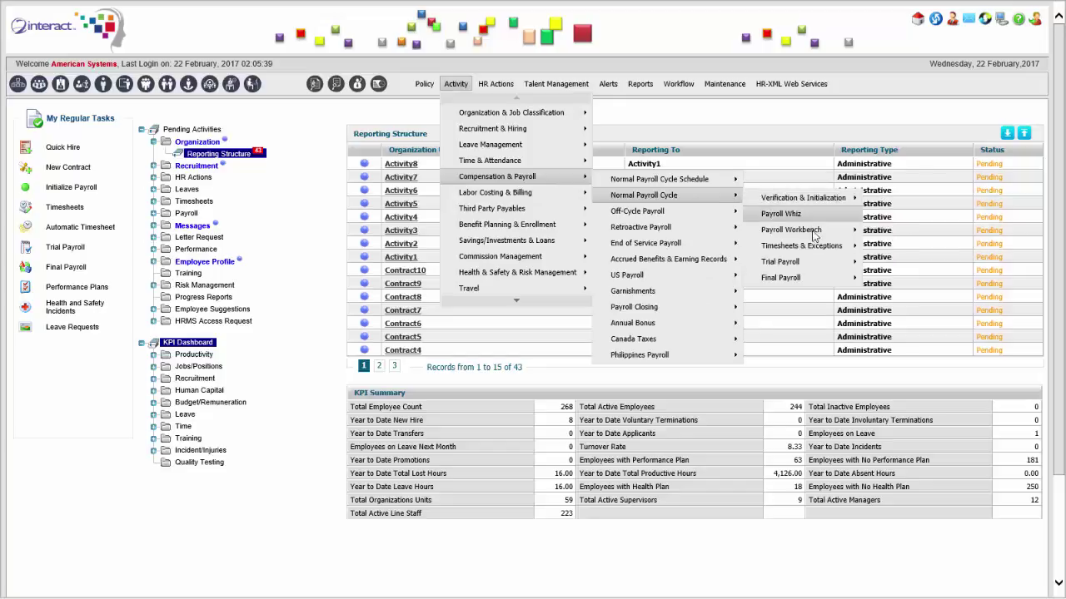
pyautogui.moveTo(814, 265)
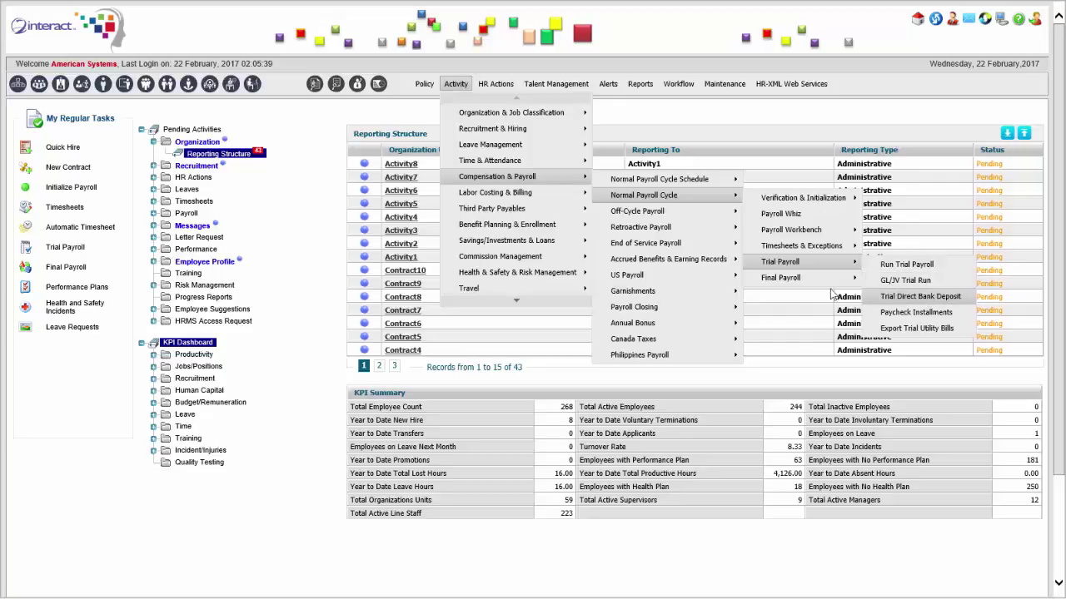
pyautogui.moveTo(832, 282)
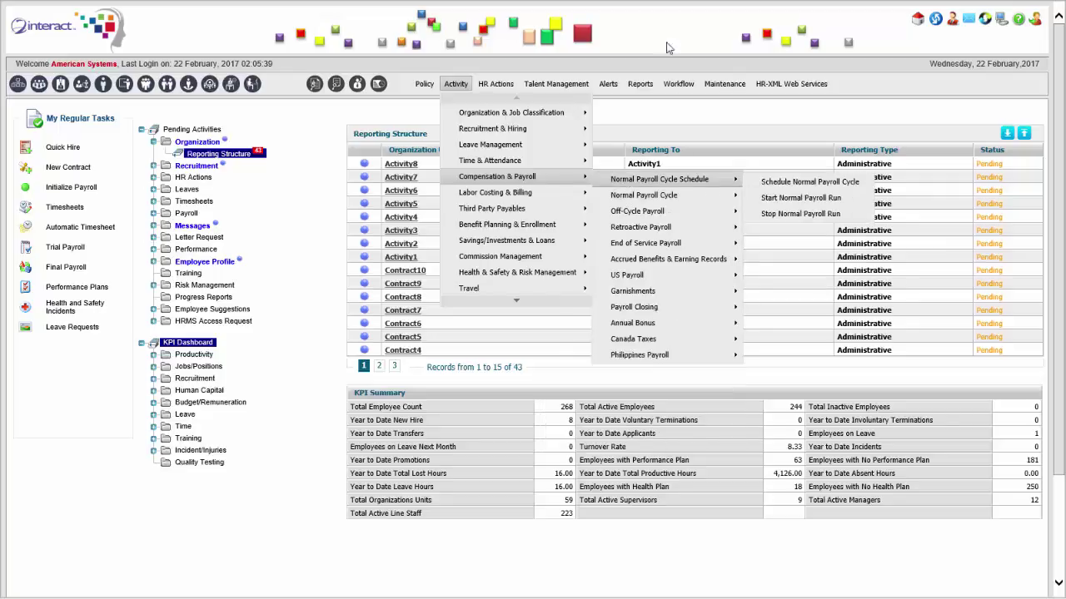
pyautogui.click(455, 83)
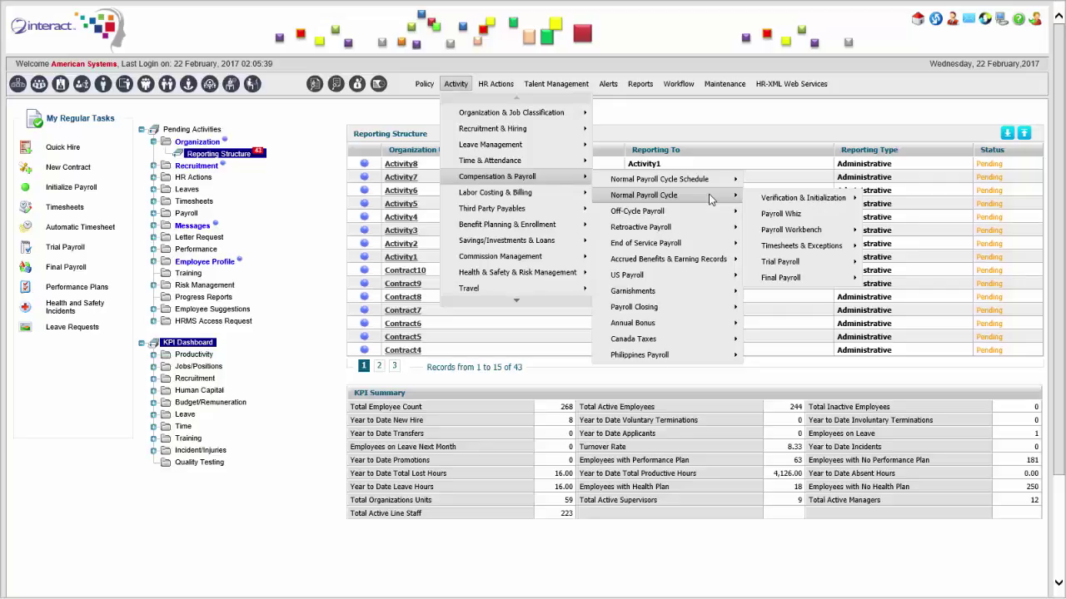
pyautogui.moveTo(697, 212)
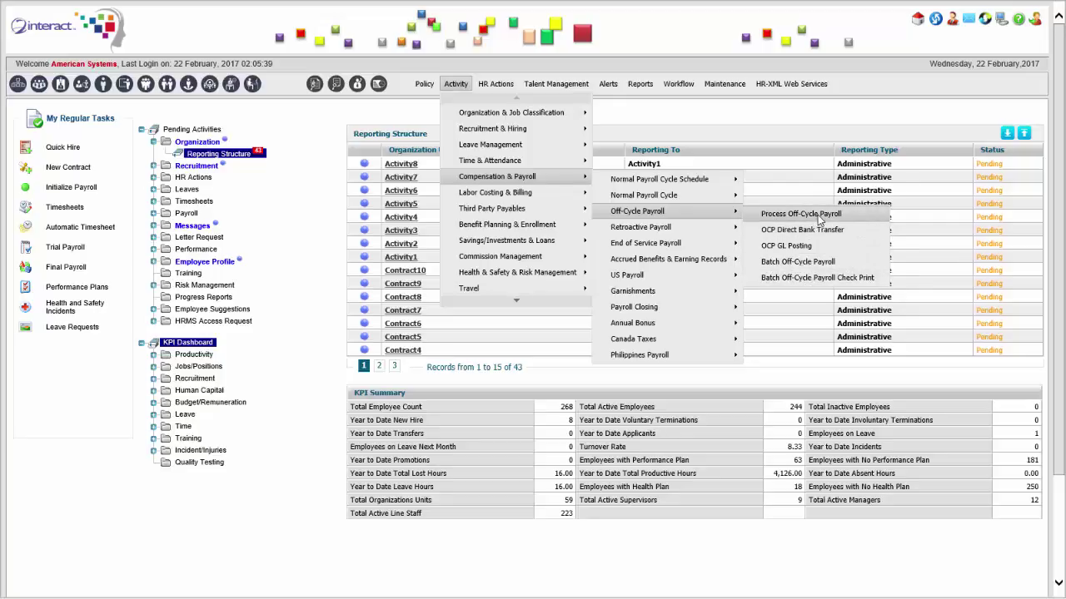
pyautogui.moveTo(721, 231)
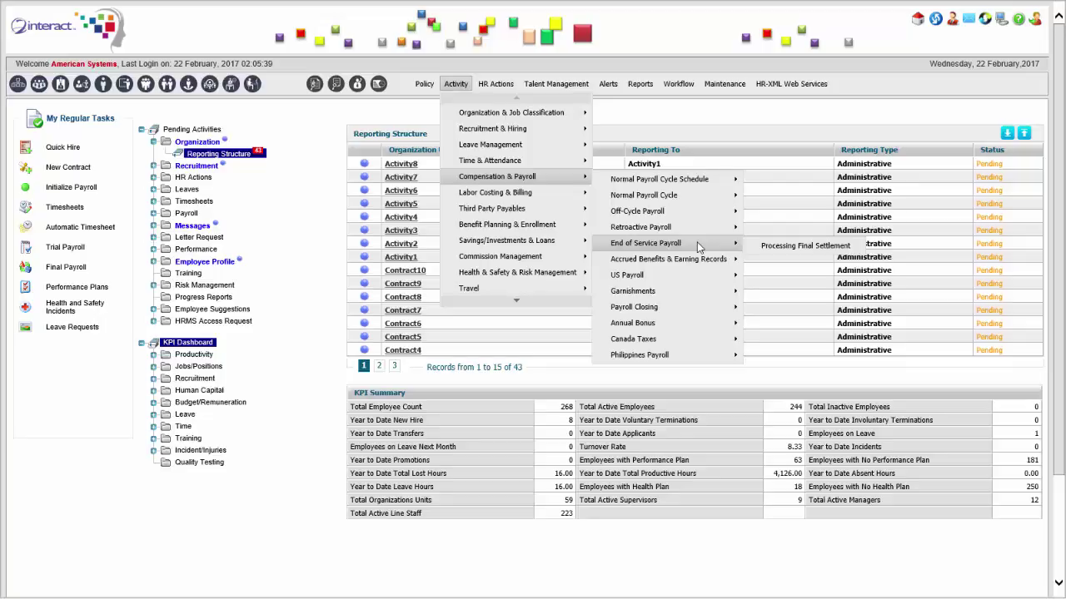
pyautogui.moveTo(698, 243)
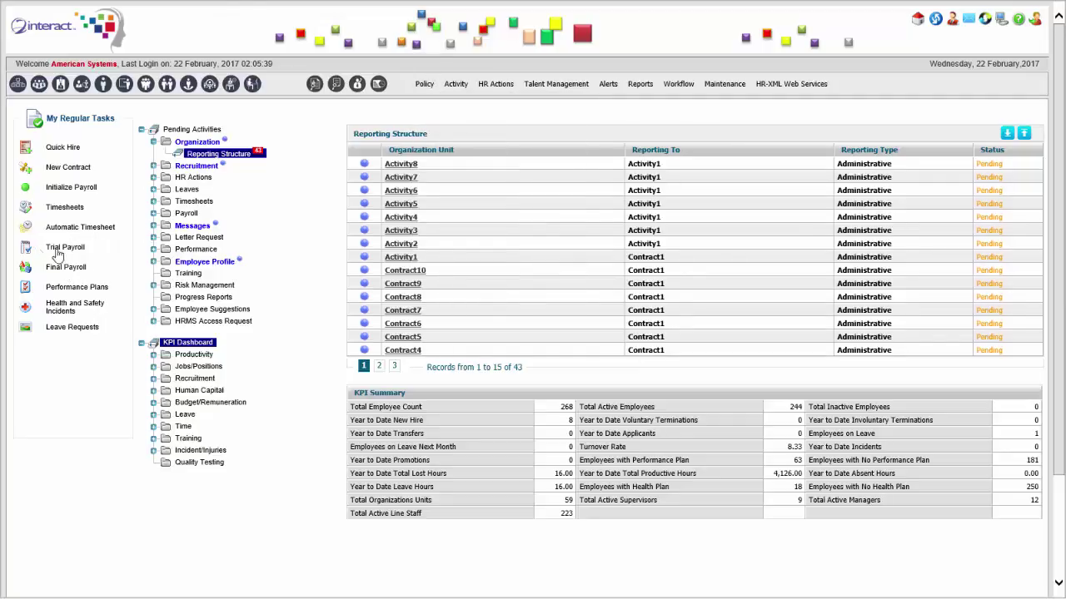
# Step: Browse the Policy menu's Assets & Housing, Time & Leave, Employee Housing and Health & Safety & Risk Management options
pyautogui.moveTo(430, 88)
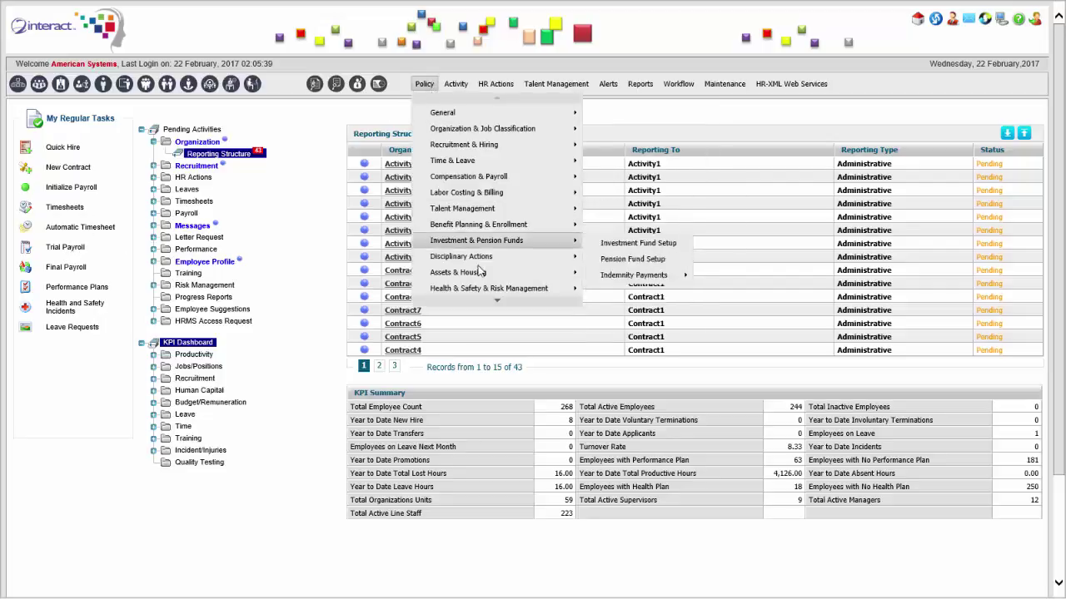
pyautogui.moveTo(504, 271)
pyautogui.moveTo(606, 277)
pyautogui.moveTo(507, 166)
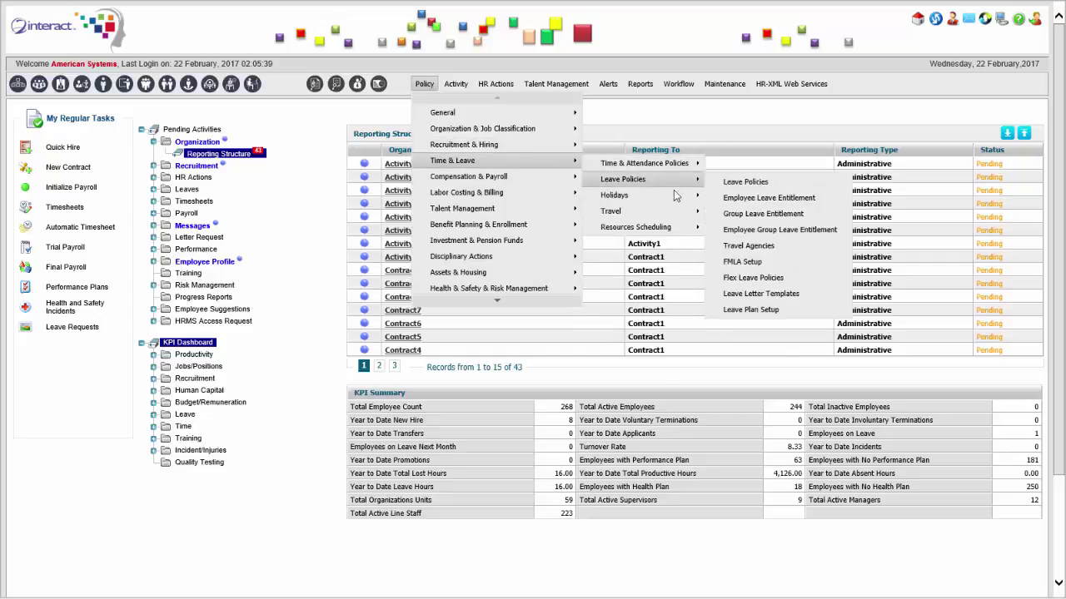
pyautogui.moveTo(666, 230)
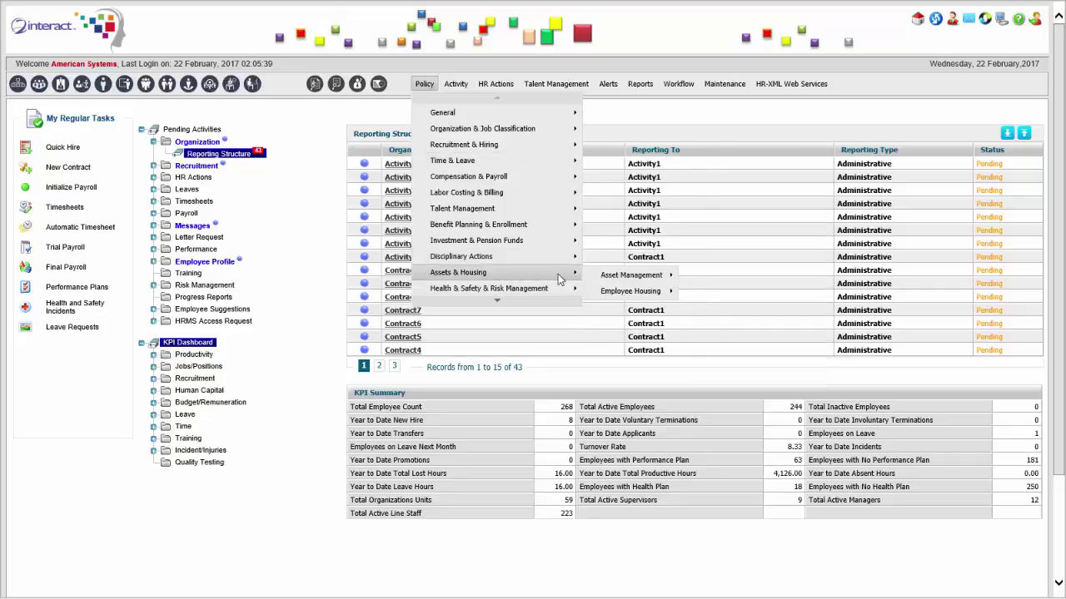
pyautogui.moveTo(666, 293)
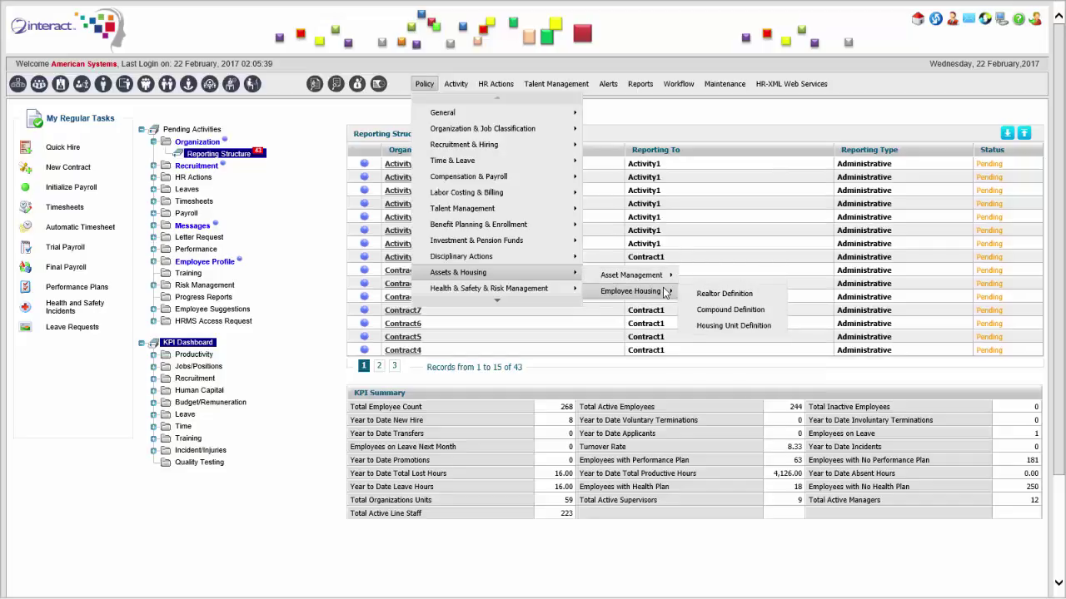
pyautogui.moveTo(537, 289)
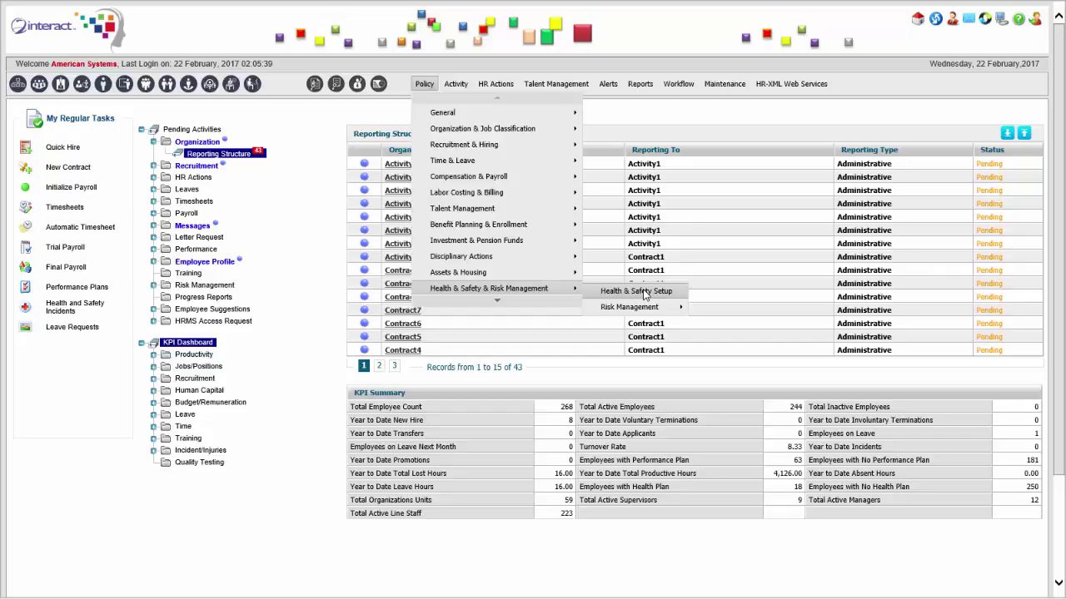
pyautogui.moveTo(649, 309)
# Step: Open the Risk Business Impact Matrix, view A2008's impact graph, then close it
pyautogui.moveTo(456, 84)
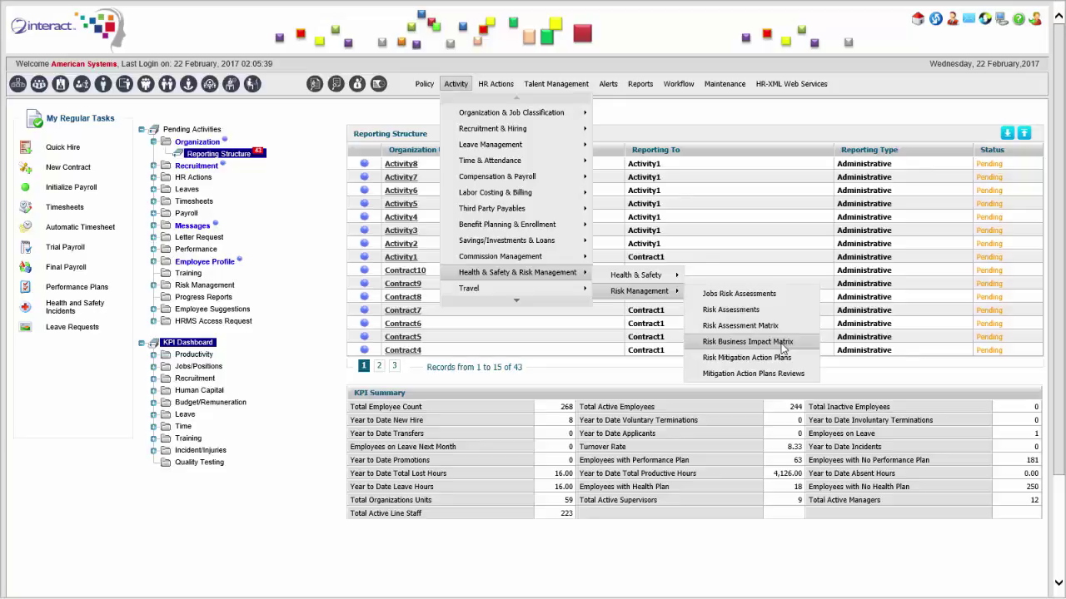
pyautogui.click(747, 341)
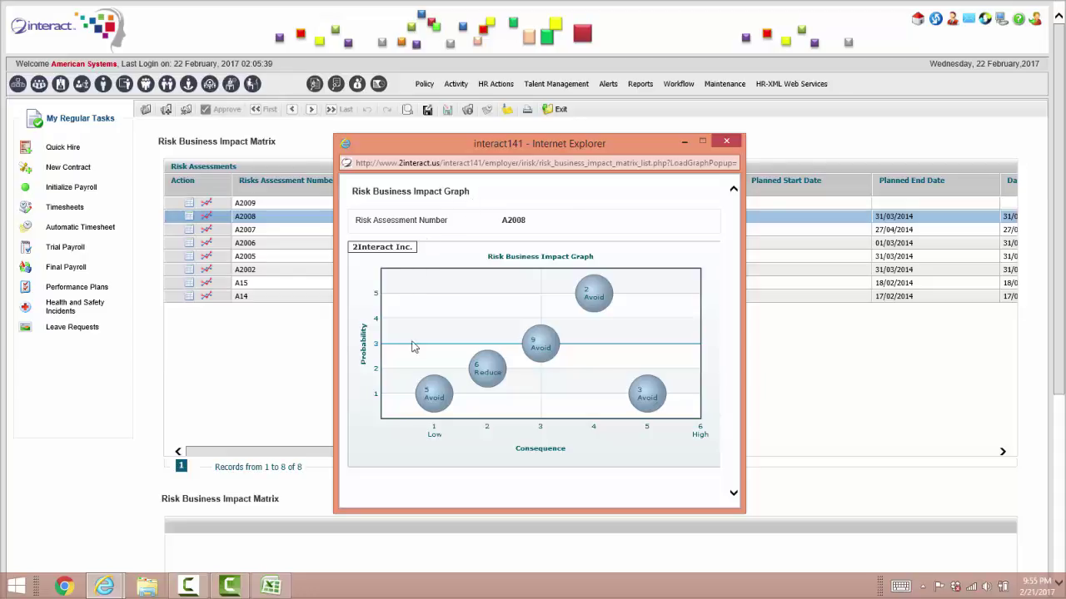
pyautogui.moveTo(489, 389)
pyautogui.click(726, 141)
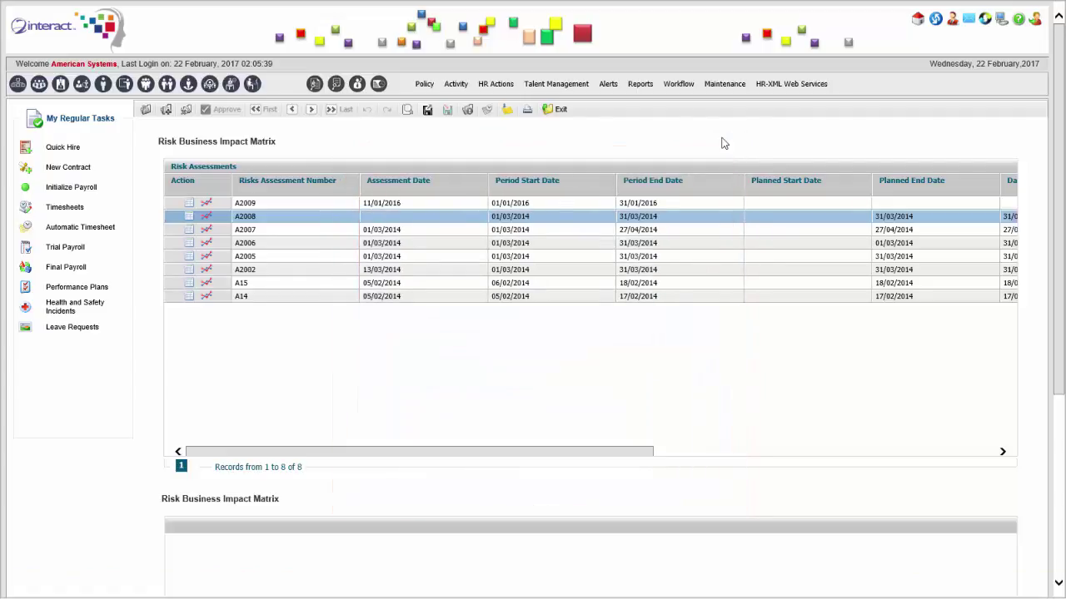
# Step: Look through the Policy, Reports and Alerts menu lists
pyautogui.click(424, 83)
pyautogui.moveTo(487, 288)
pyautogui.click(639, 84)
pyautogui.moveTo(651, 119)
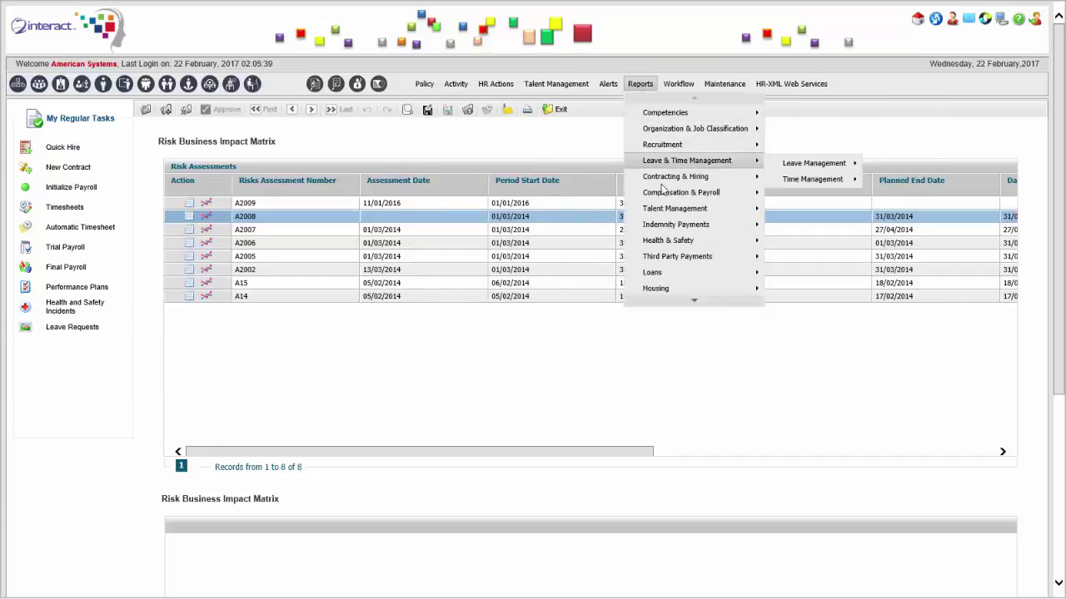
pyautogui.moveTo(689, 281)
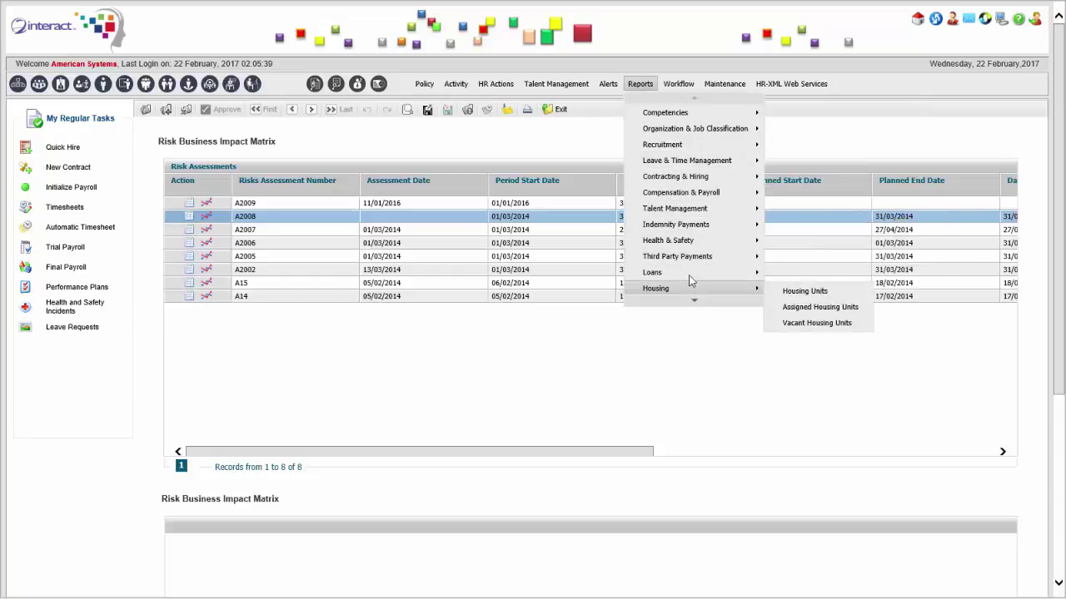
pyautogui.click(607, 83)
pyautogui.moveTo(626, 118)
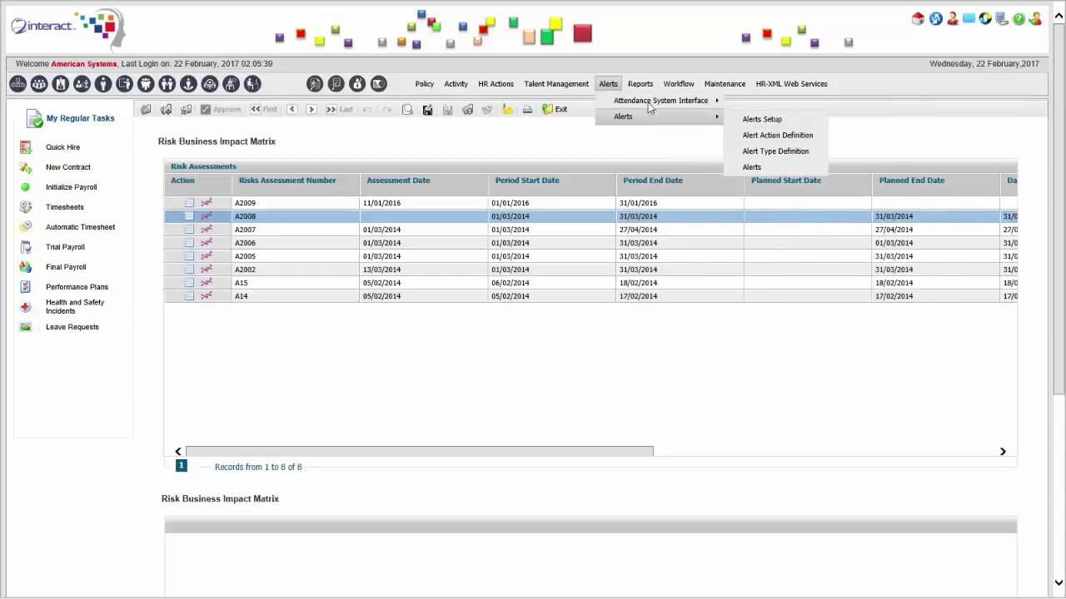
# Step: Look through the Workflow and Talent Management menus, then the Policy categories again
pyautogui.click(679, 83)
pyautogui.moveTo(683, 101)
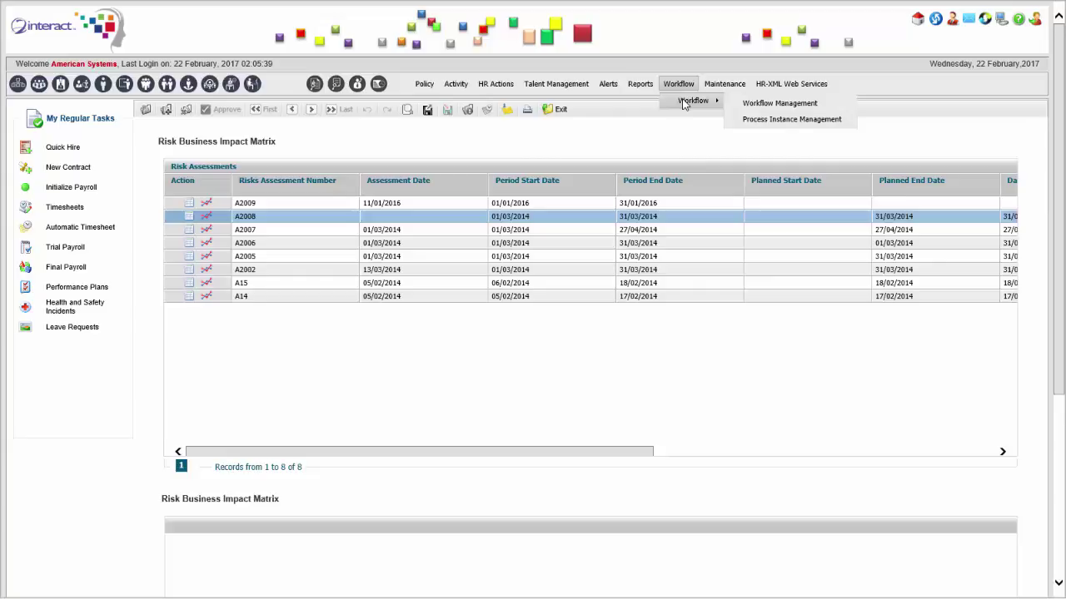
pyautogui.click(556, 84)
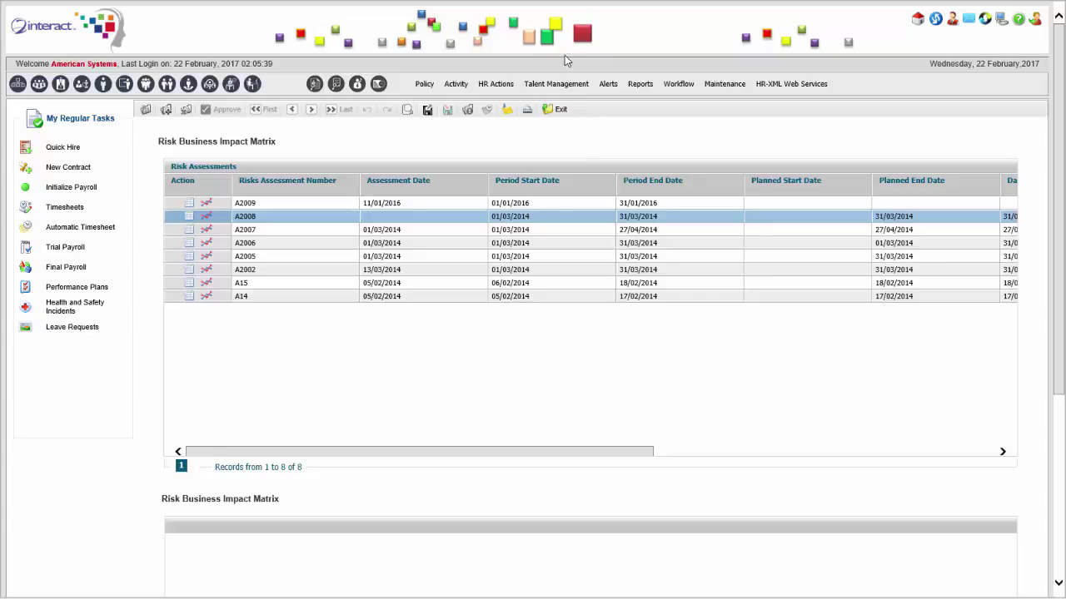
pyautogui.click(425, 84)
pyautogui.click(425, 85)
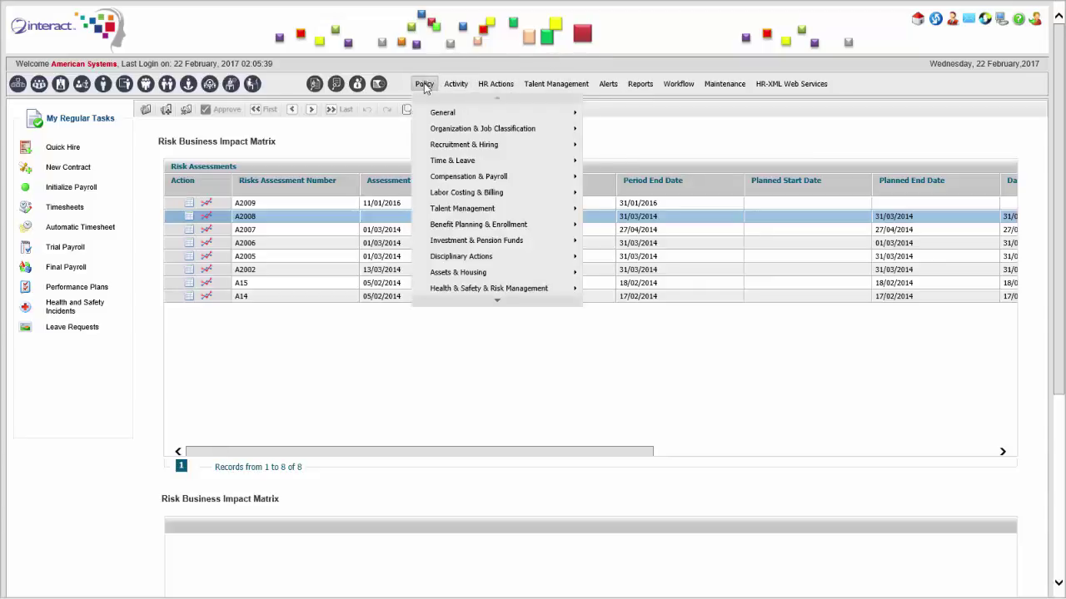
pyautogui.moveTo(489, 301)
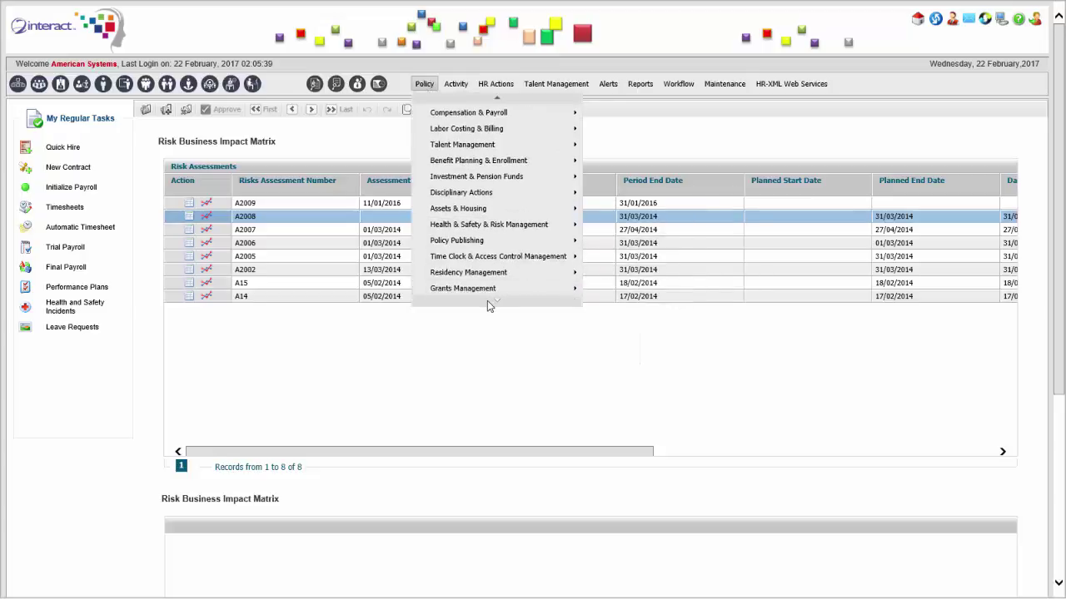
pyautogui.moveTo(553, 230)
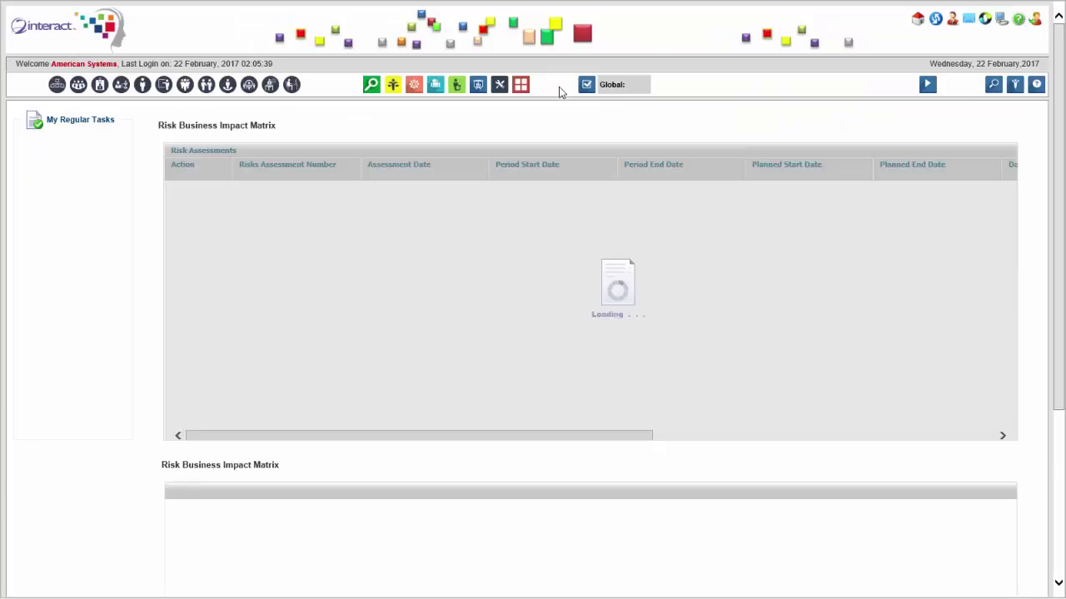
# Step: Search 'mass' in global search and open Mass Employee Organization Transfer
pyautogui.click(690, 87)
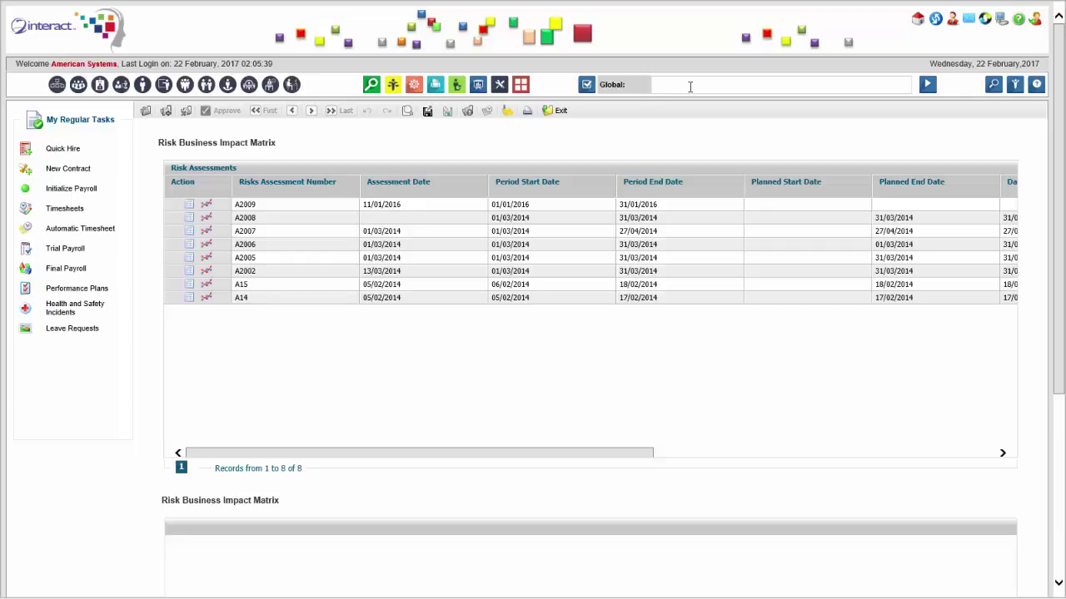
pyautogui.write('organizaiton ma')
pyautogui.press('BackSpace')
pyautogui.press('BackSpace')
pyautogui.press('BackSpace')
pyautogui.press('BackSpace')
pyautogui.press('BackSpace')
pyautogui.press('BackSpace')
pyautogui.press('BackSpace')
pyautogui.press('BackSpace')
pyautogui.press('BackSpace')
pyautogui.press('BackSpace')
pyautogui.press('BackSpace')
pyautogui.press('BackSpace')
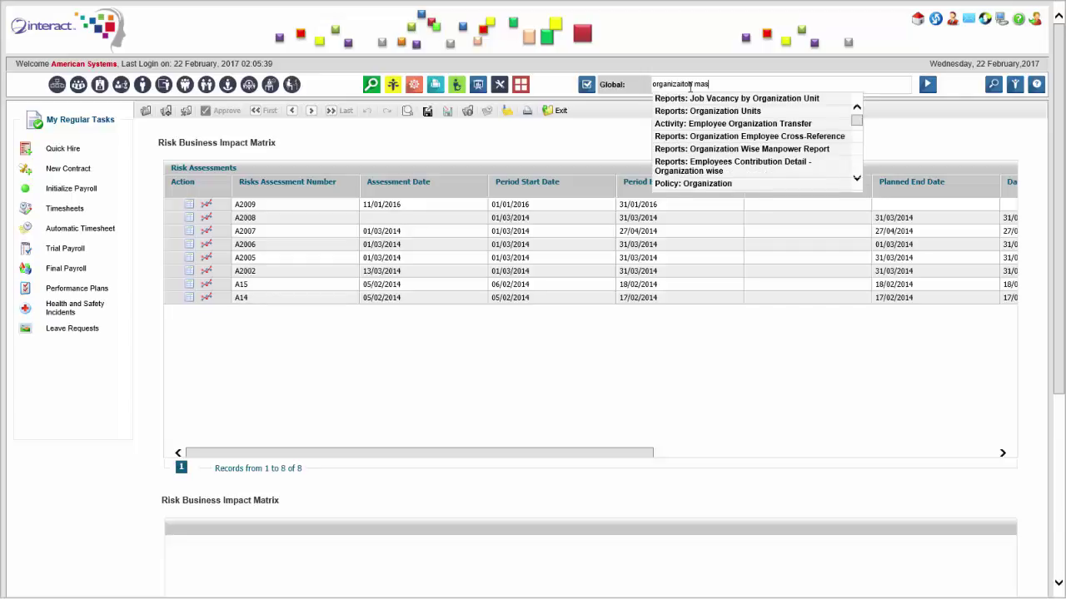
pyautogui.write('mass')
pyautogui.click(717, 96)
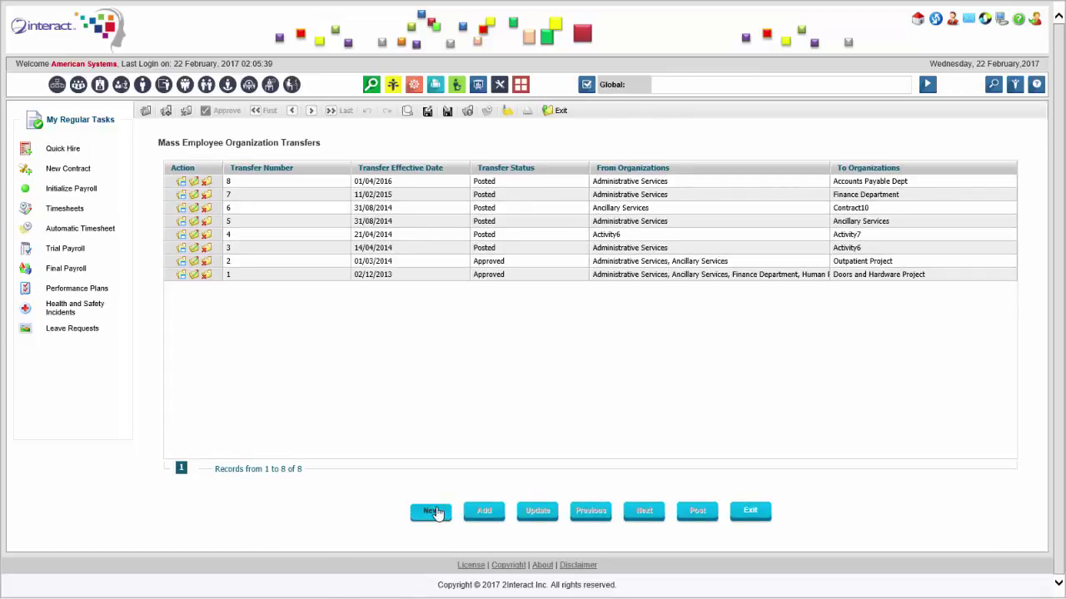
# Step: Start a new mass organization transfer effective 01/03/2017
pyautogui.click(433, 512)
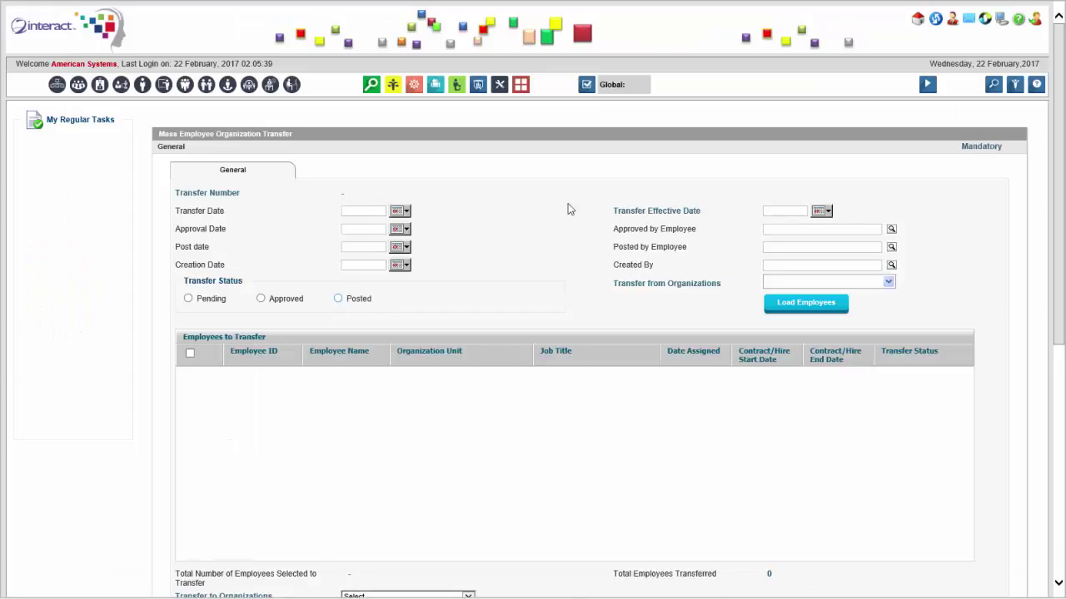
pyautogui.click(820, 228)
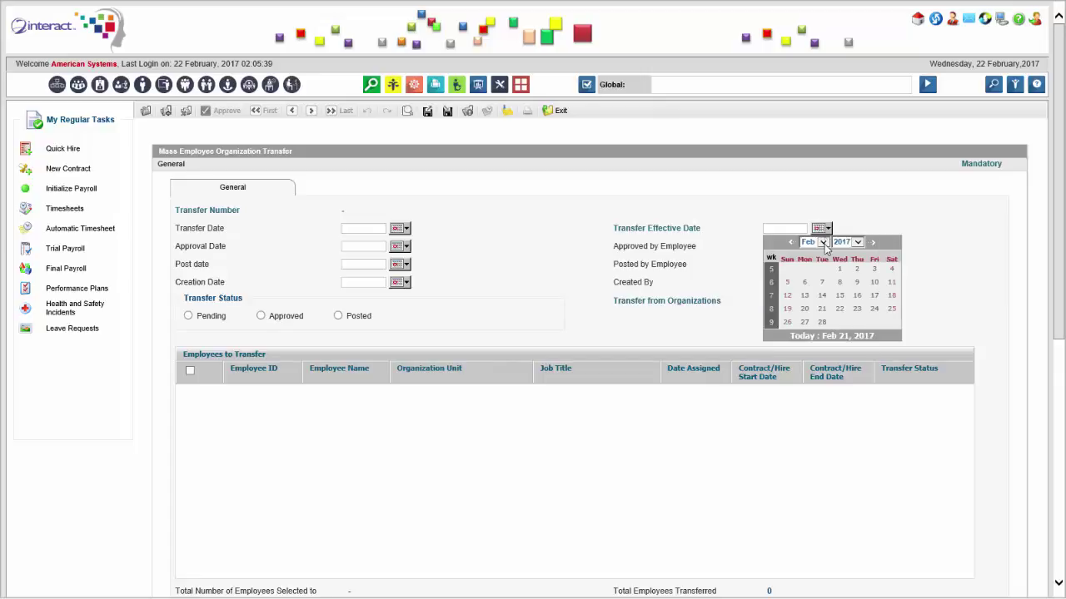
pyautogui.click(824, 243)
pyautogui.click(812, 247)
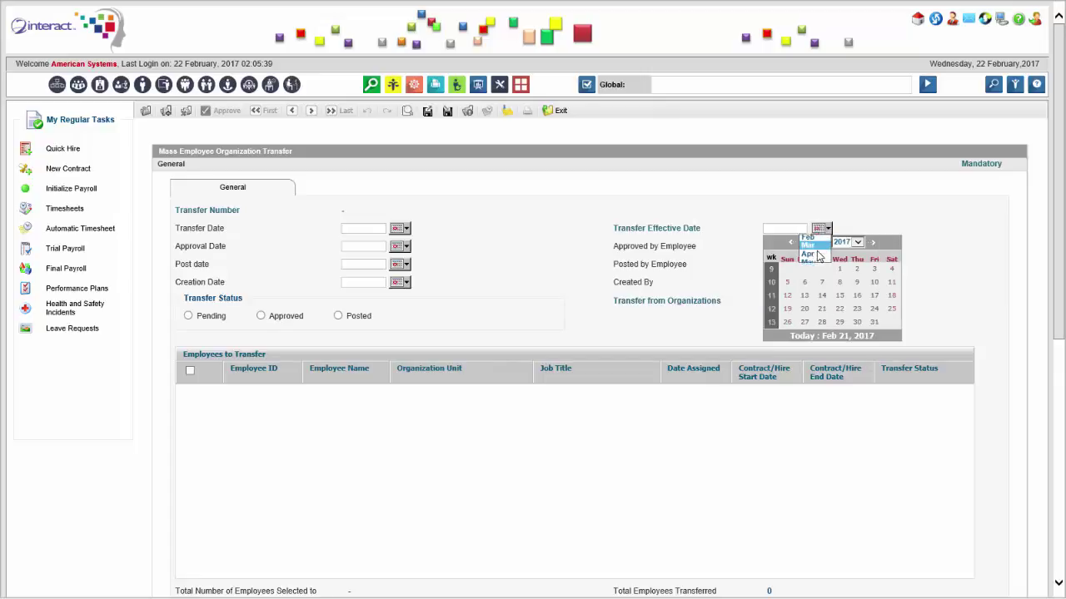
pyautogui.click(839, 269)
# Step: Choose Administrative Services as the source organization and load its employees
pyautogui.click(883, 301)
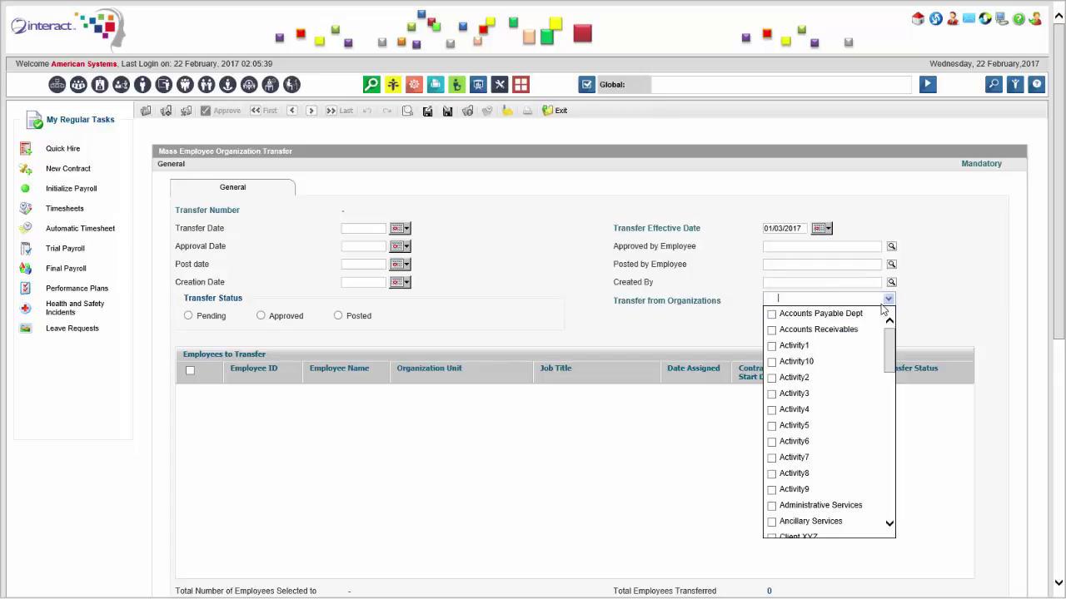
pyautogui.scroll(-3, 833, 416)
pyautogui.scroll(3, 832, 416)
pyautogui.click(820, 505)
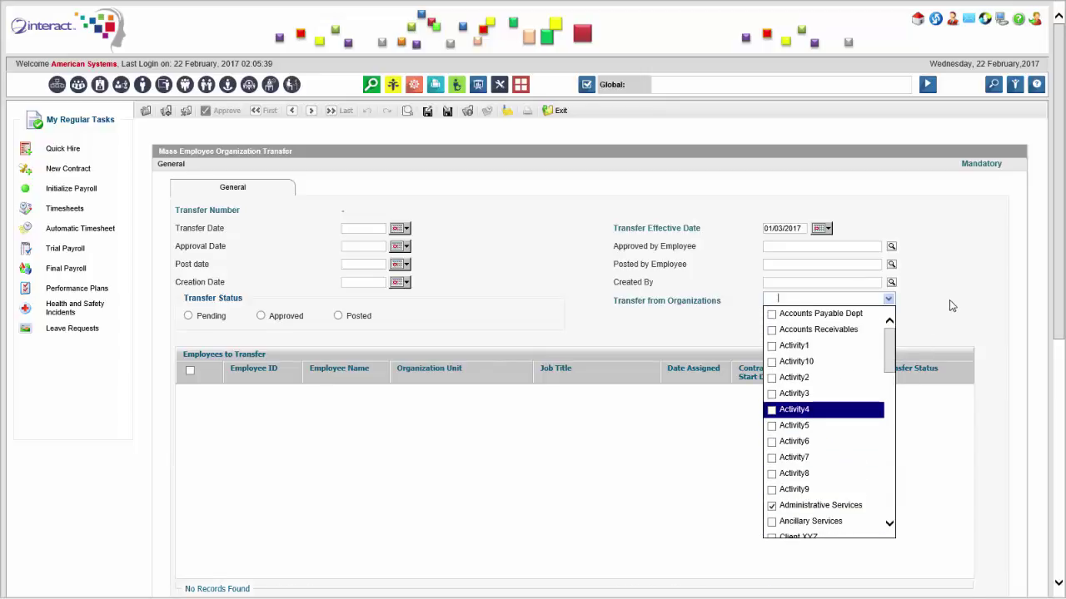
pyautogui.click(924, 314)
pyautogui.click(797, 325)
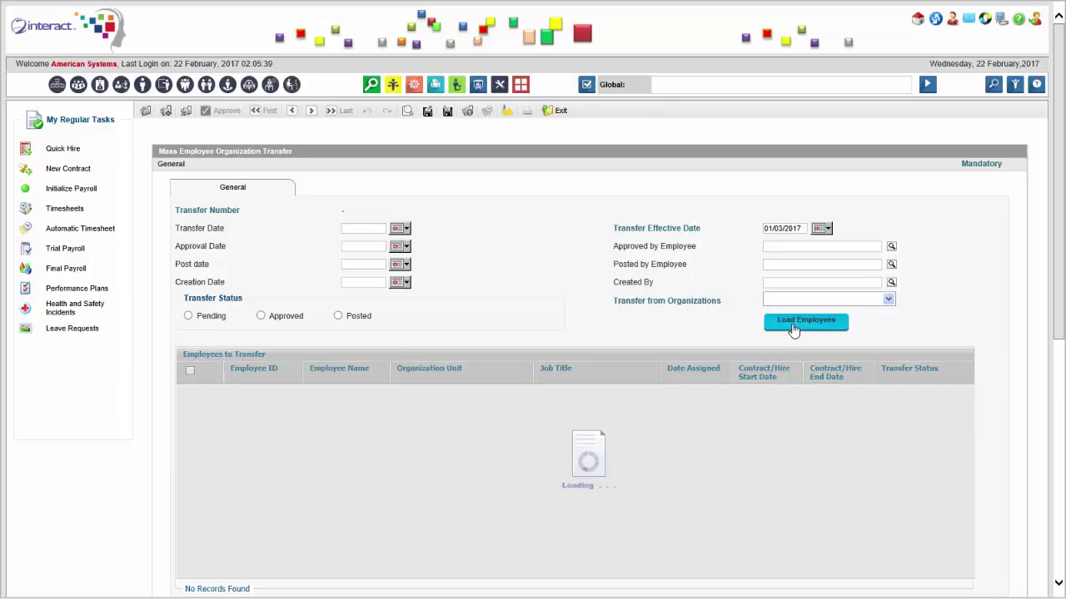
# Step: Tick employees 304, 314, 635, 636, 535, 520, 596, 524, 548 and 566 for transfer
pyautogui.scroll(-3, 791, 331)
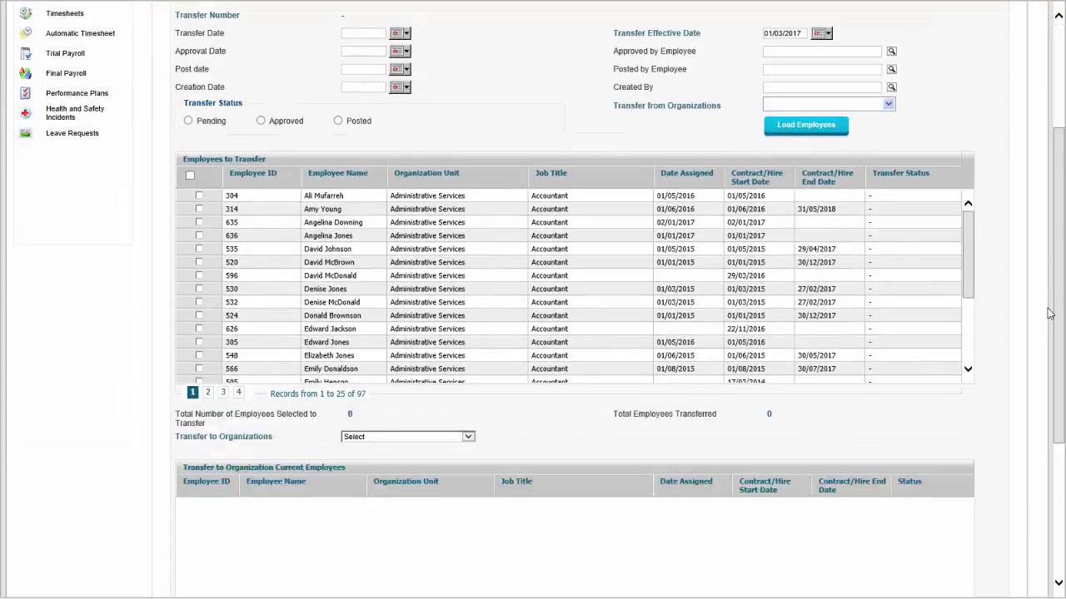
pyautogui.click(199, 175)
pyautogui.click(199, 189)
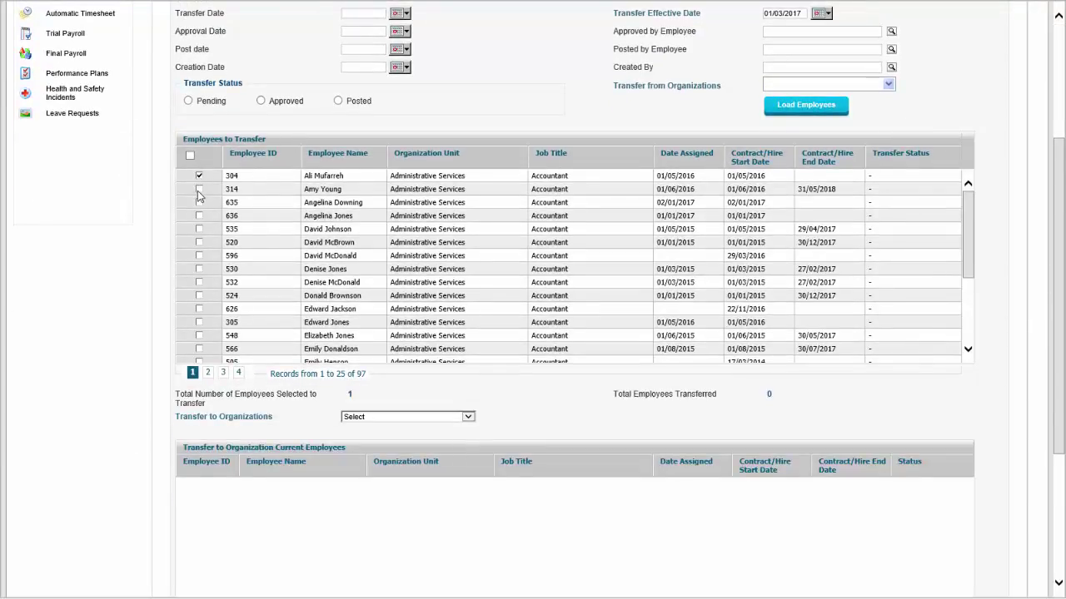
pyautogui.click(199, 203)
pyautogui.click(200, 216)
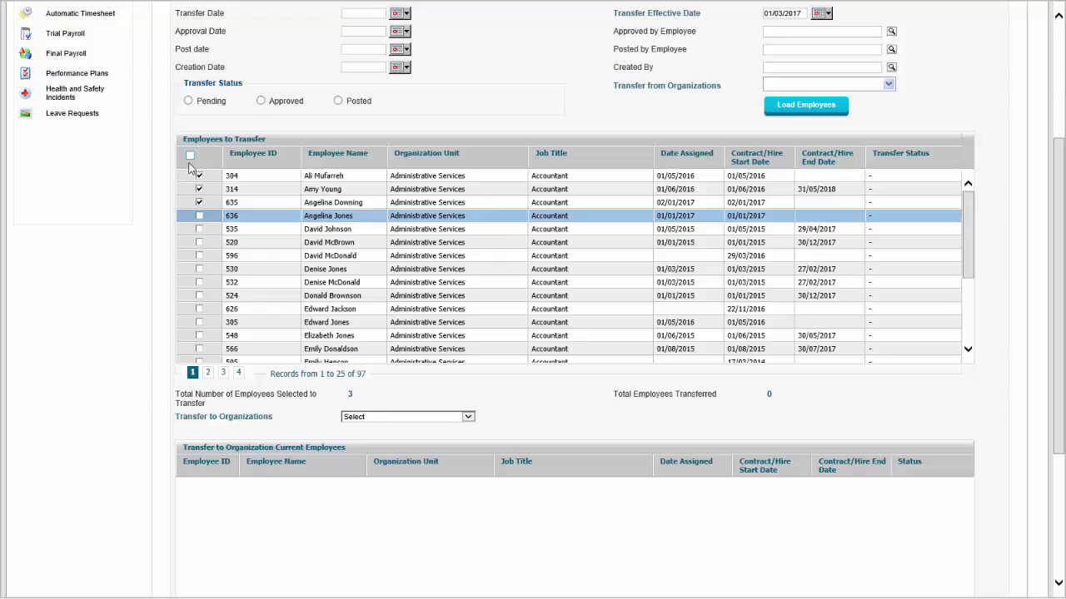
pyautogui.click(199, 229)
pyautogui.click(199, 242)
pyautogui.click(199, 255)
pyautogui.click(200, 298)
pyautogui.click(200, 296)
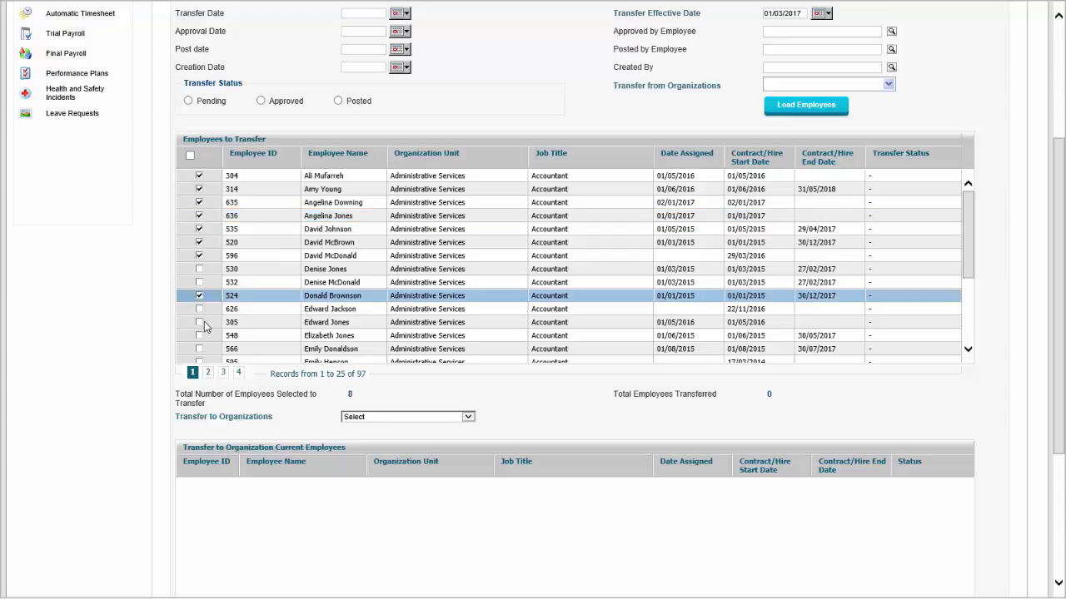
pyautogui.click(199, 335)
pyautogui.click(199, 349)
# Step: Set Accounts Receivables as the destination organization
pyautogui.click(458, 417)
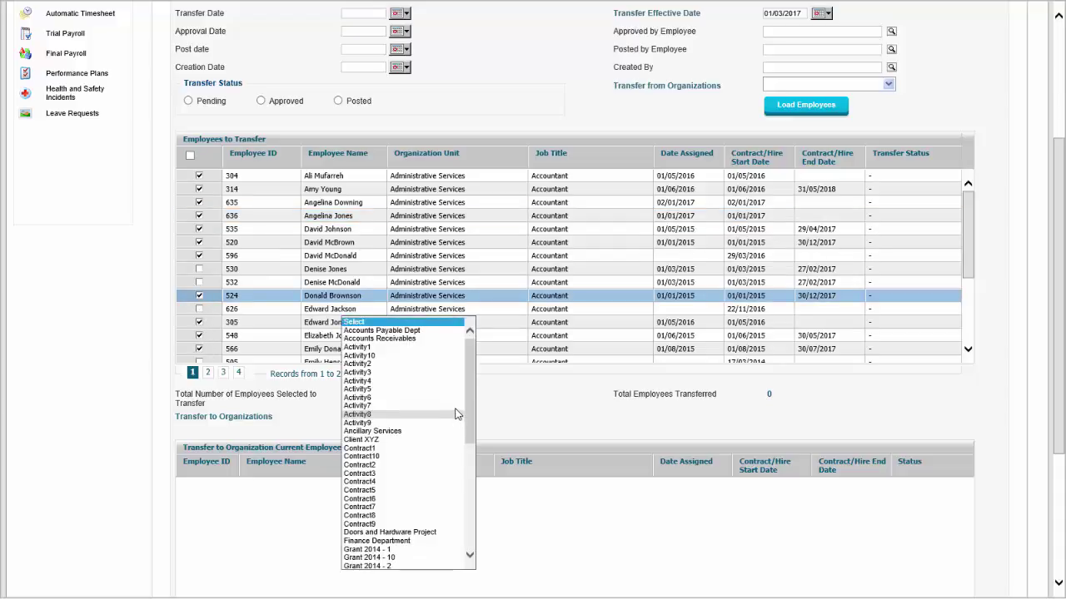
pyautogui.click(454, 338)
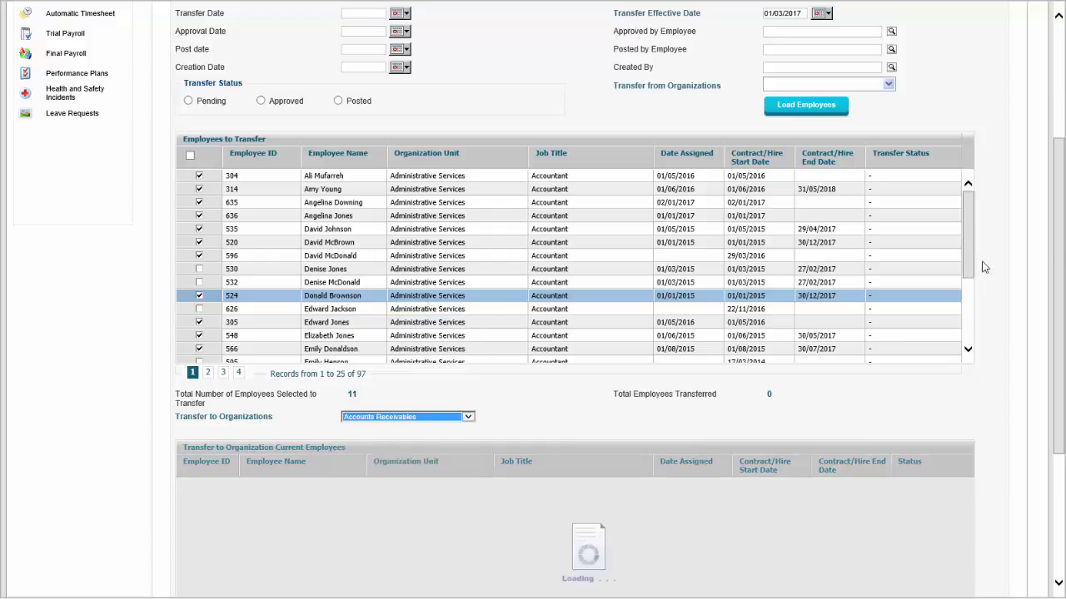
pyautogui.moveTo(1057, 250); pyautogui.dragTo(1055, 405)
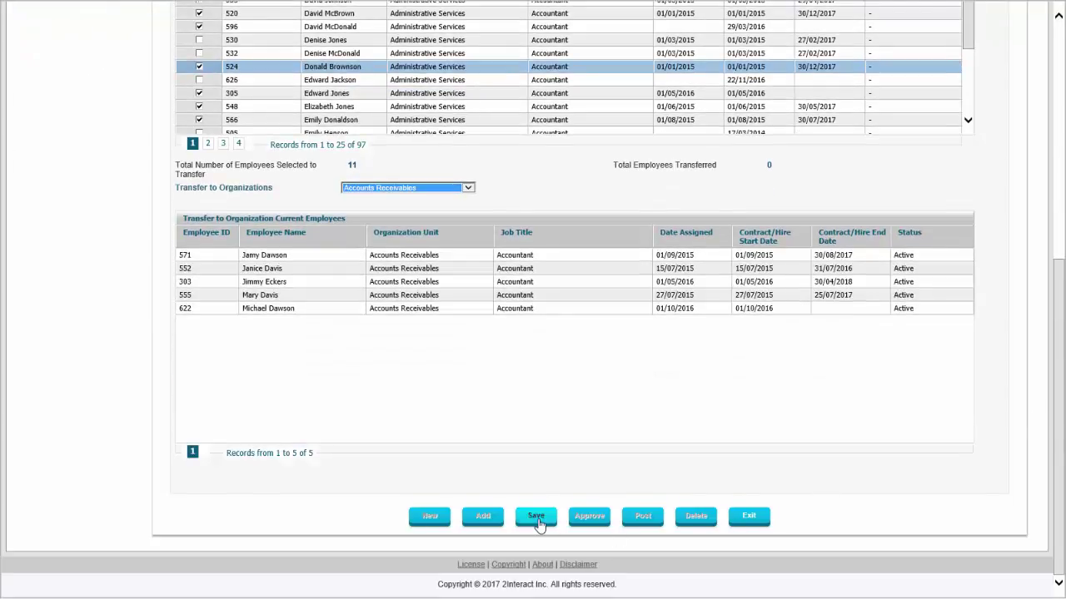
# Step: Save the mass transfer and confirm its approval
pyautogui.click(537, 518)
pyautogui.scroll(3, 712, 205)
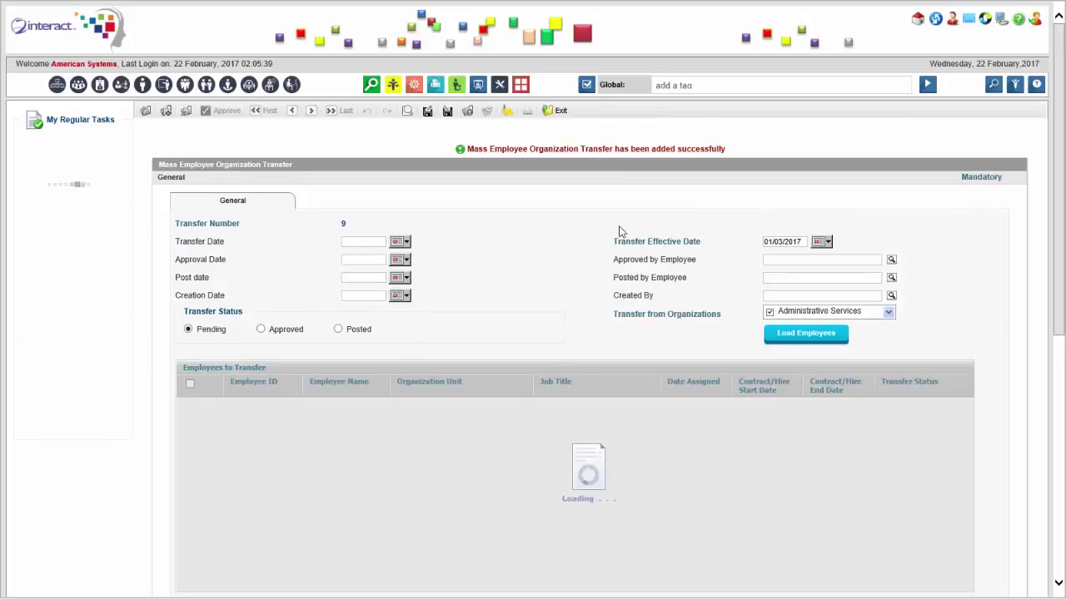
pyautogui.moveTo(1059, 217); pyautogui.dragTo(1037, 468)
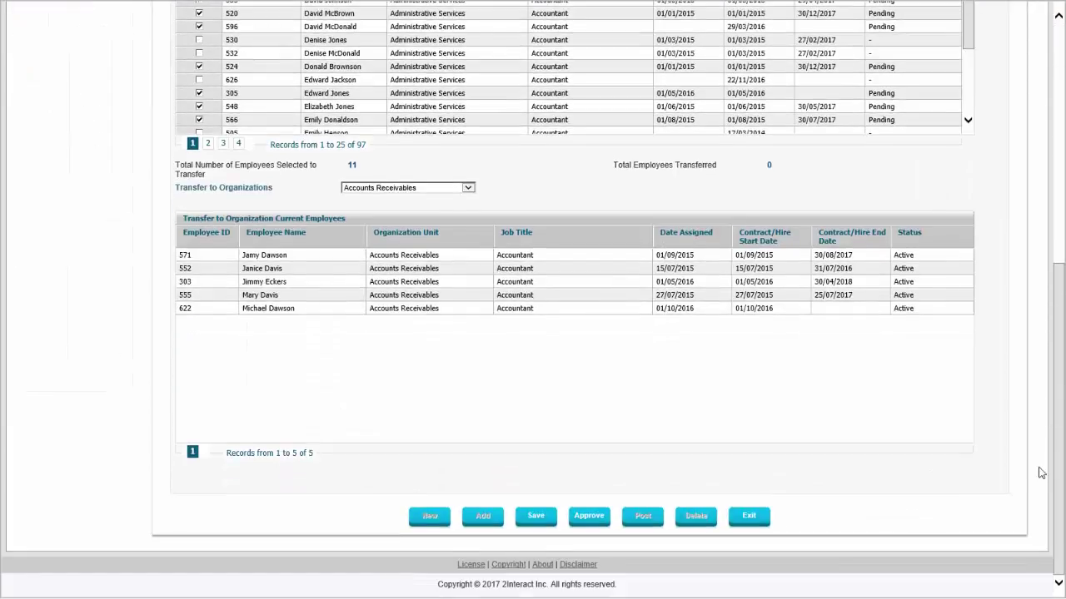
pyautogui.click(589, 518)
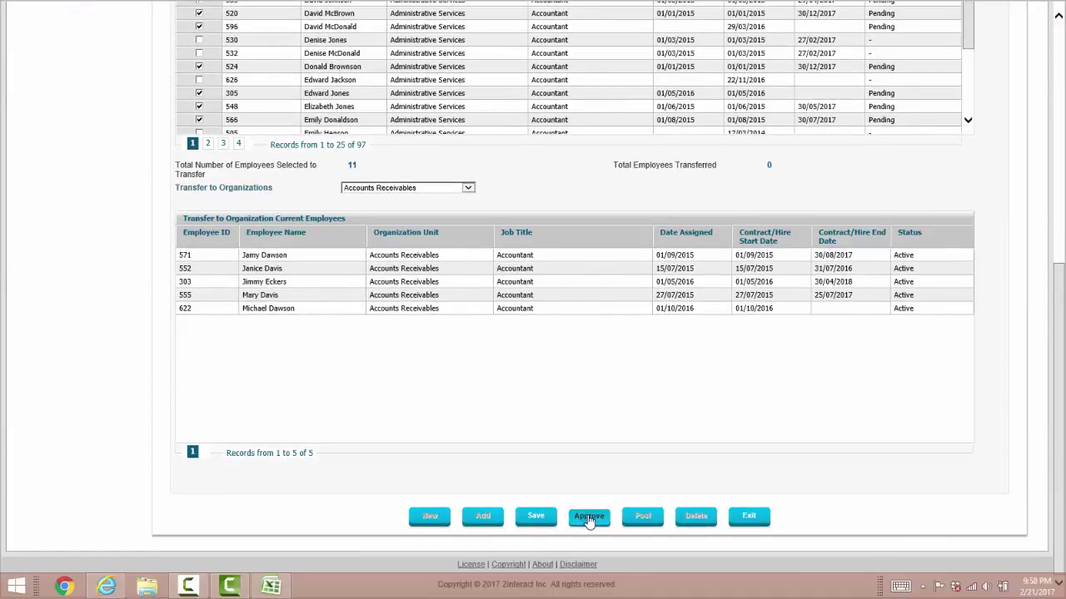
pyautogui.click(527, 343)
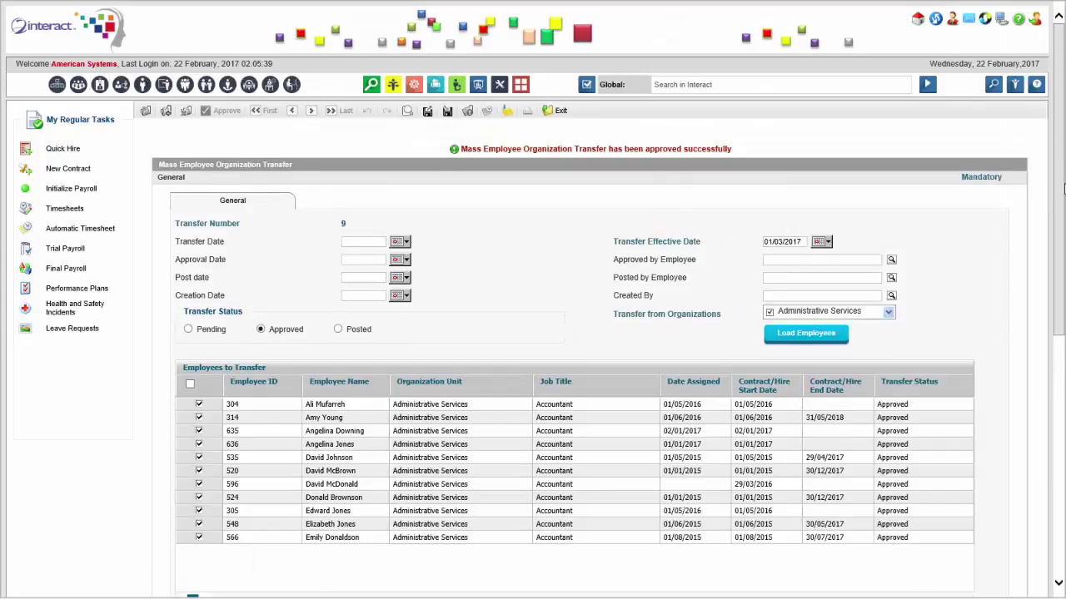
pyautogui.moveTo(1050, 204); pyautogui.dragTo(1050, 433)
# Step: Post the approved transfer, confirm, and review the Posted statuses
pyautogui.click(655, 517)
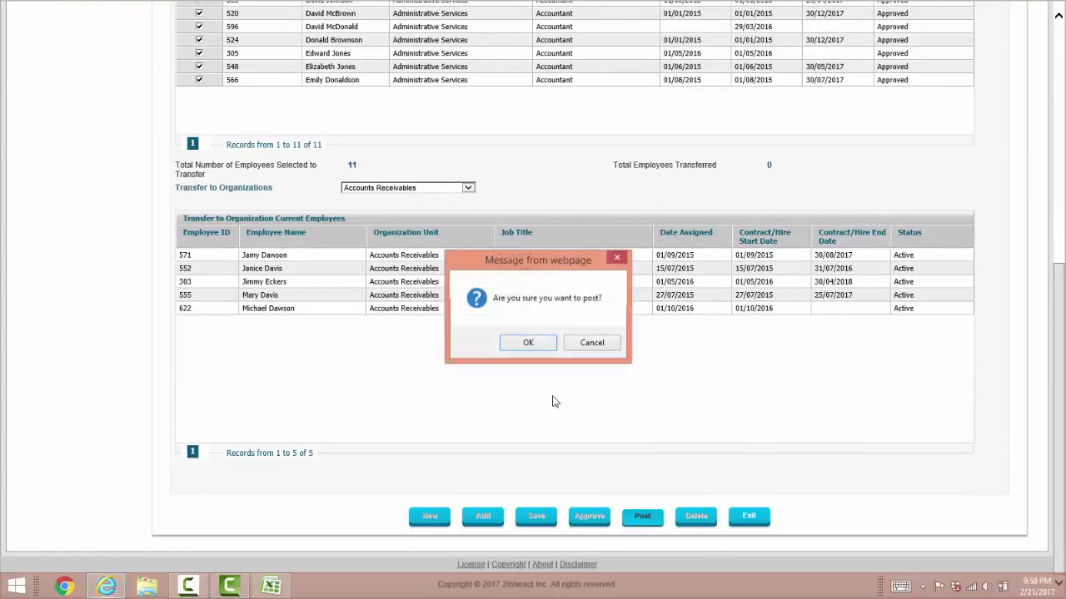
pyautogui.click(540, 346)
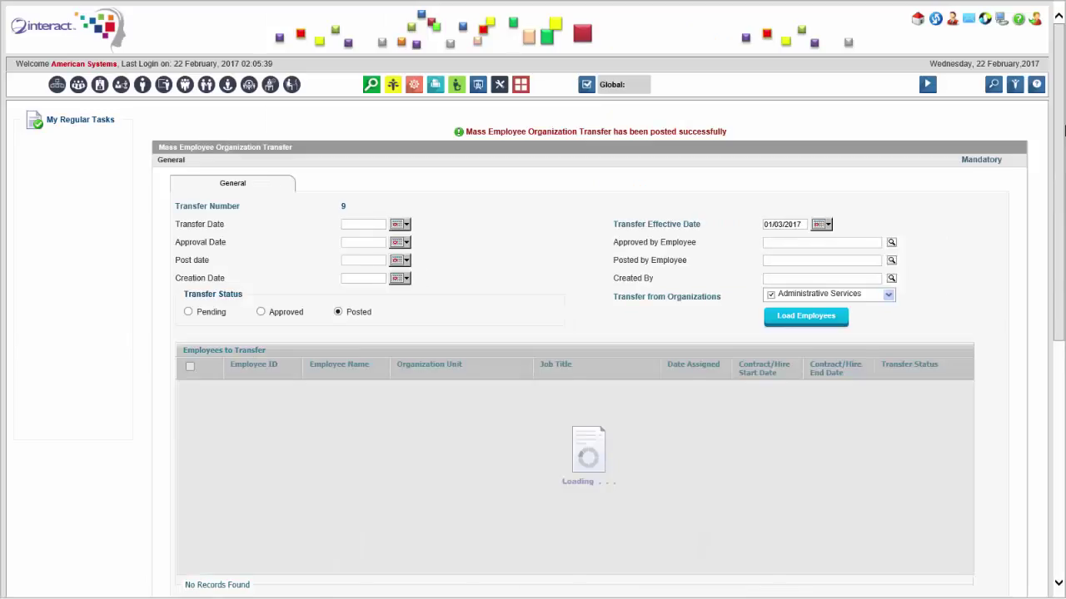
pyautogui.scroll(-5, 1023, 396)
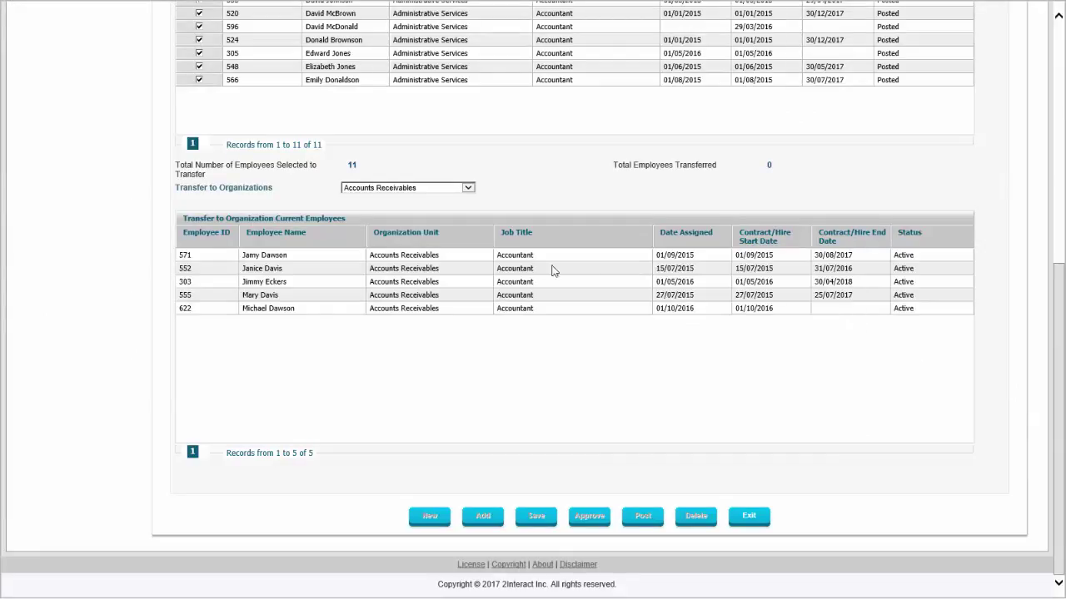
pyautogui.scroll(5, 654, 269)
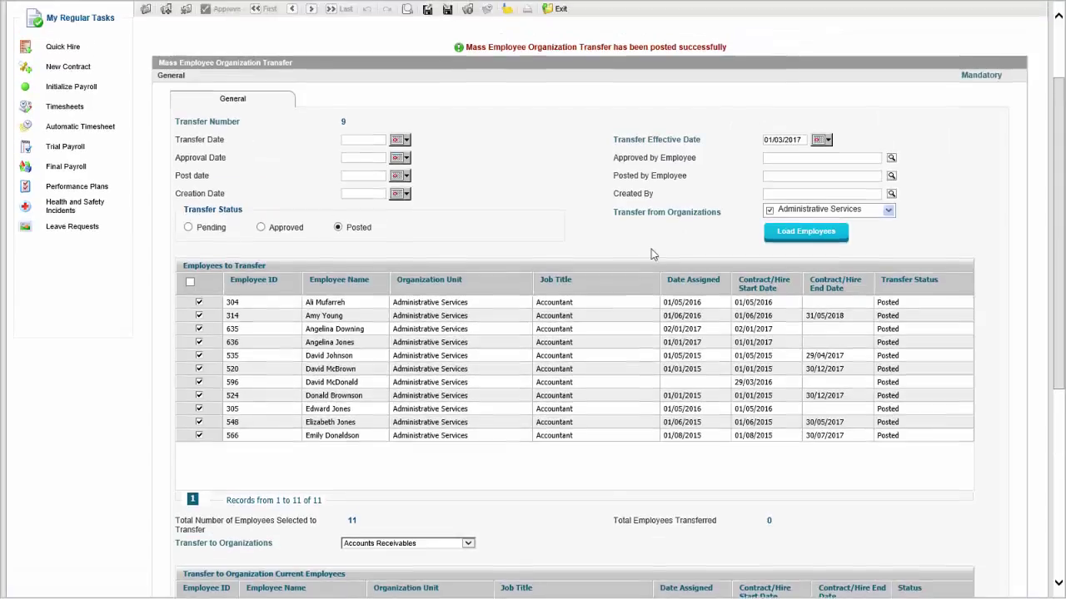
pyautogui.scroll(-3, 563, 341)
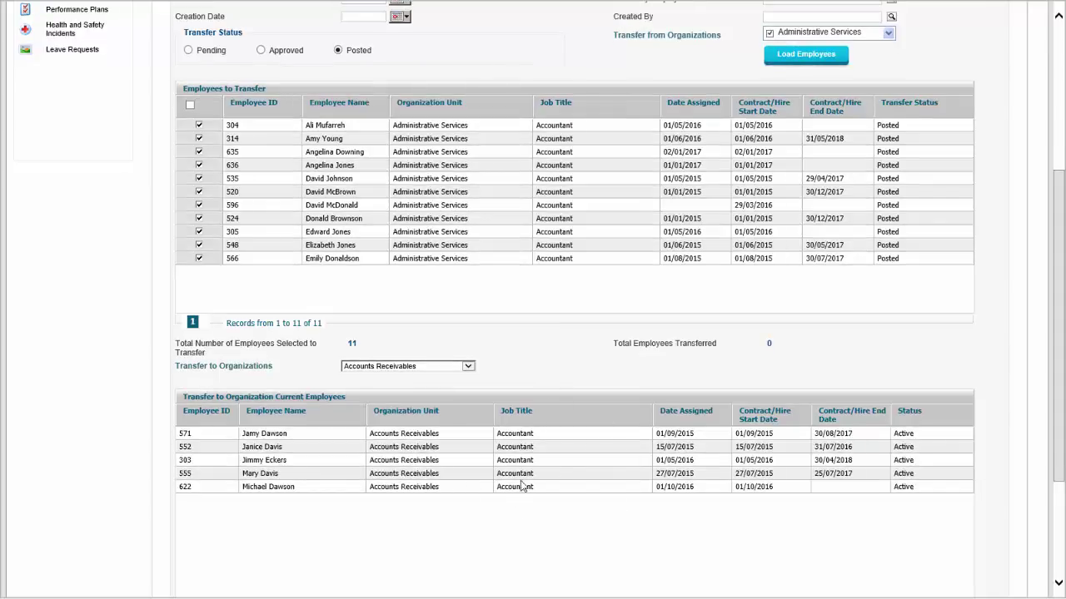
pyautogui.scroll(-3, 522, 486)
pyautogui.scroll(7, 532, 477)
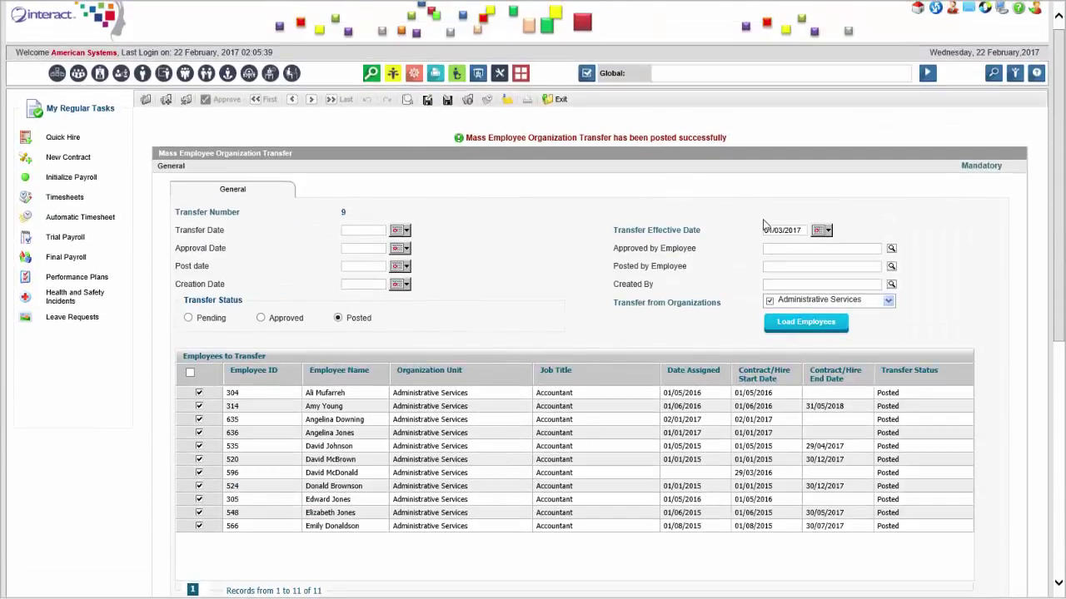
# Step: Review posted transfer 9, then start a global search for 'mass update'
pyautogui.scroll(-7, 550, 467)
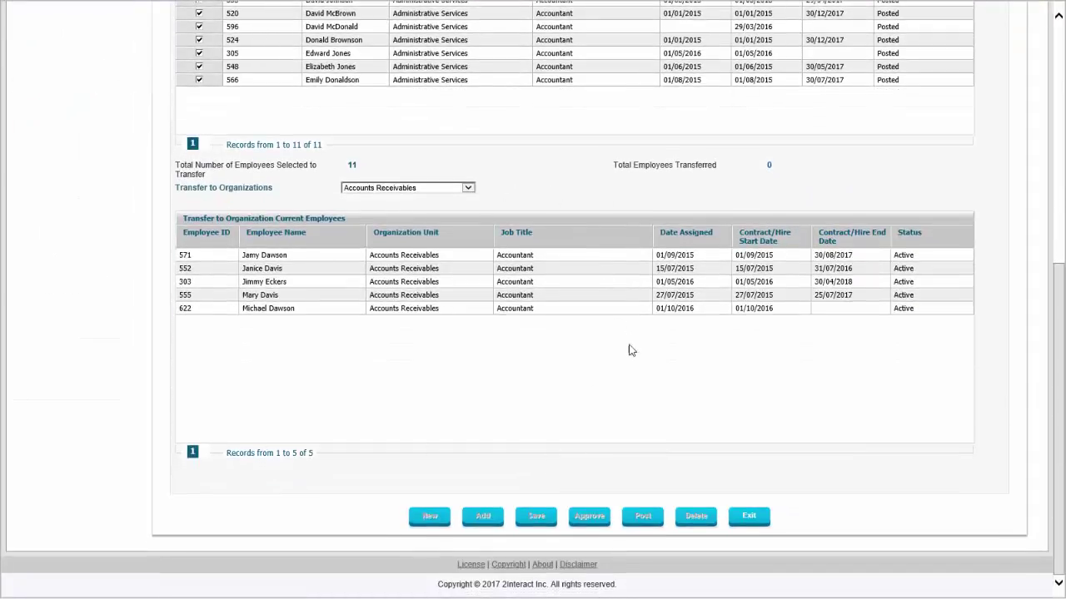
pyautogui.scroll(7, 583, 225)
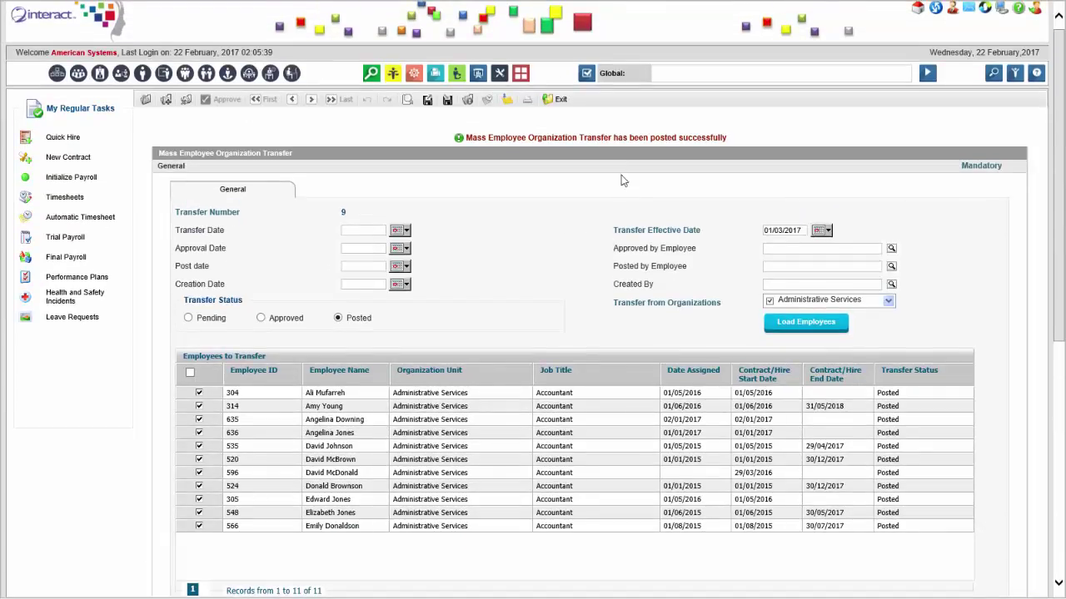
pyautogui.click(696, 74)
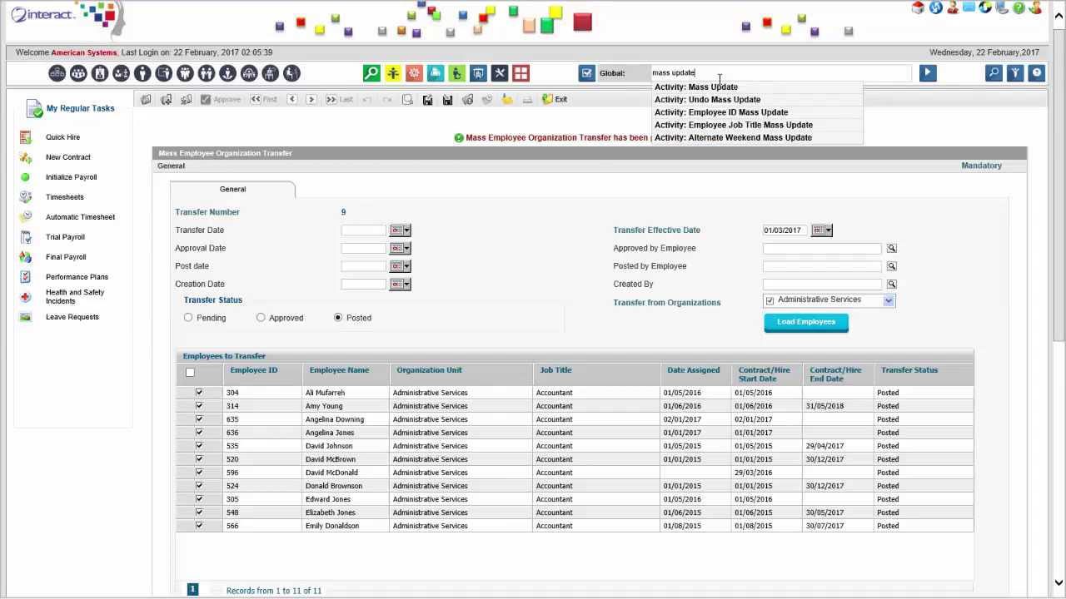
# Step: Open Mass Update, filter to female Support Staff, and tick all seven found employees
pyautogui.click(724, 87)
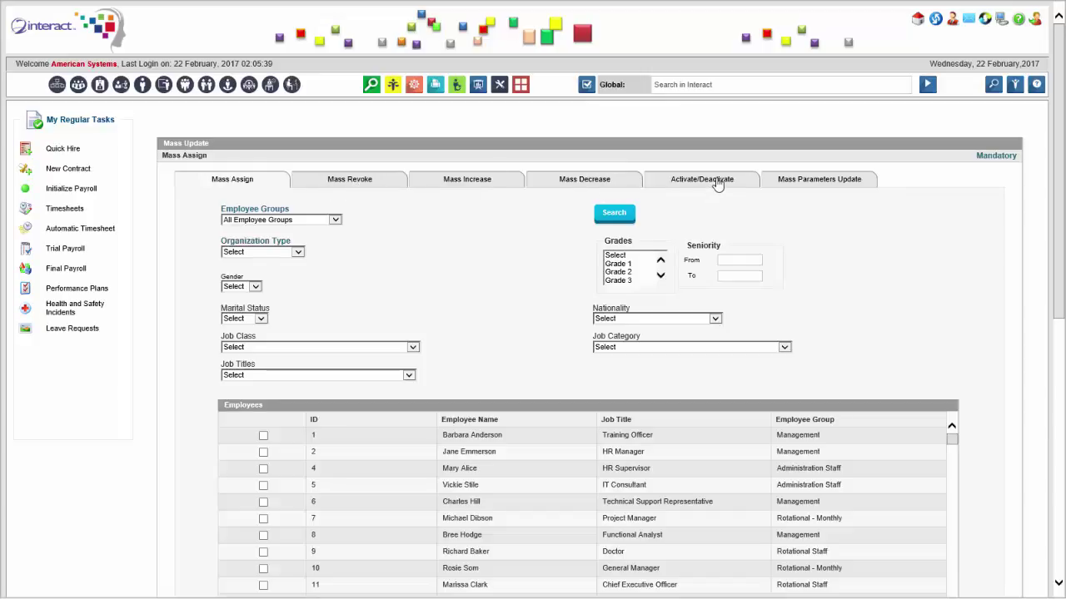
pyautogui.scroll(-5, 1031, 378)
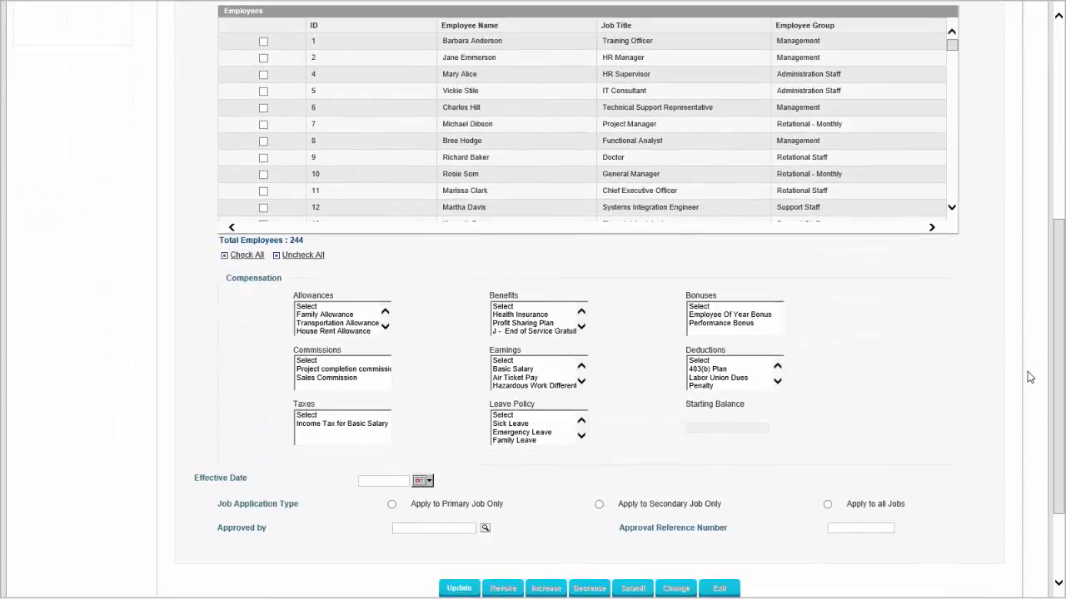
pyautogui.scroll(4, 1031, 377)
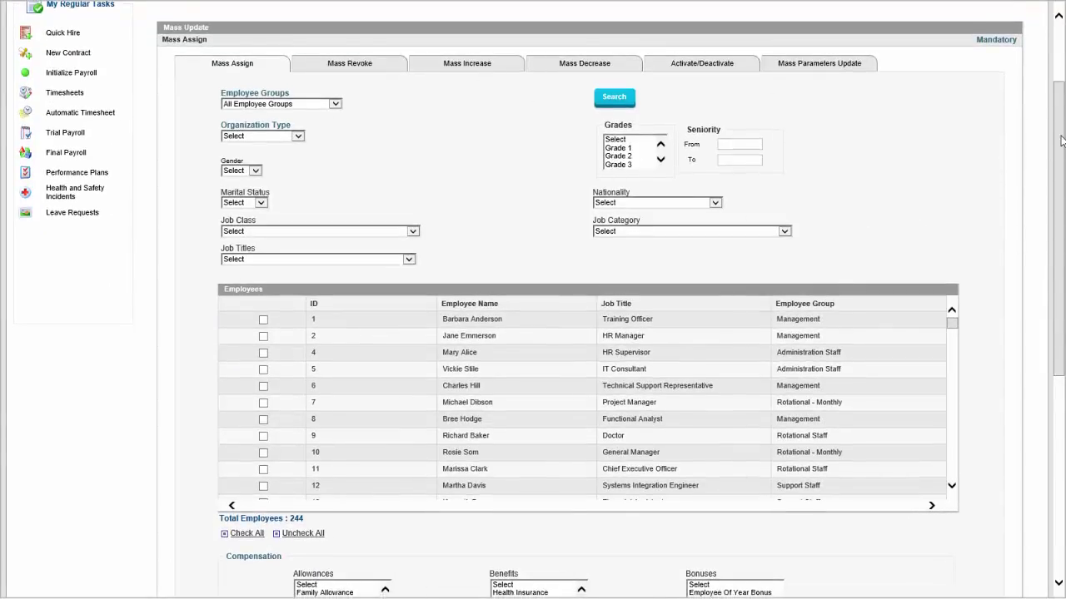
pyautogui.click(316, 105)
pyautogui.click(287, 198)
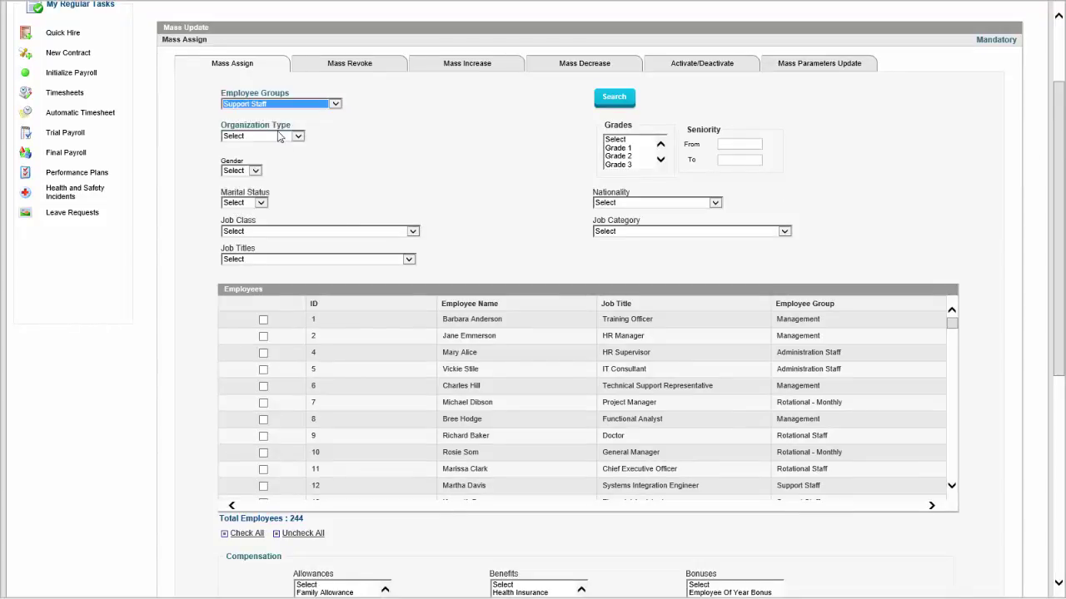
pyautogui.click(256, 170)
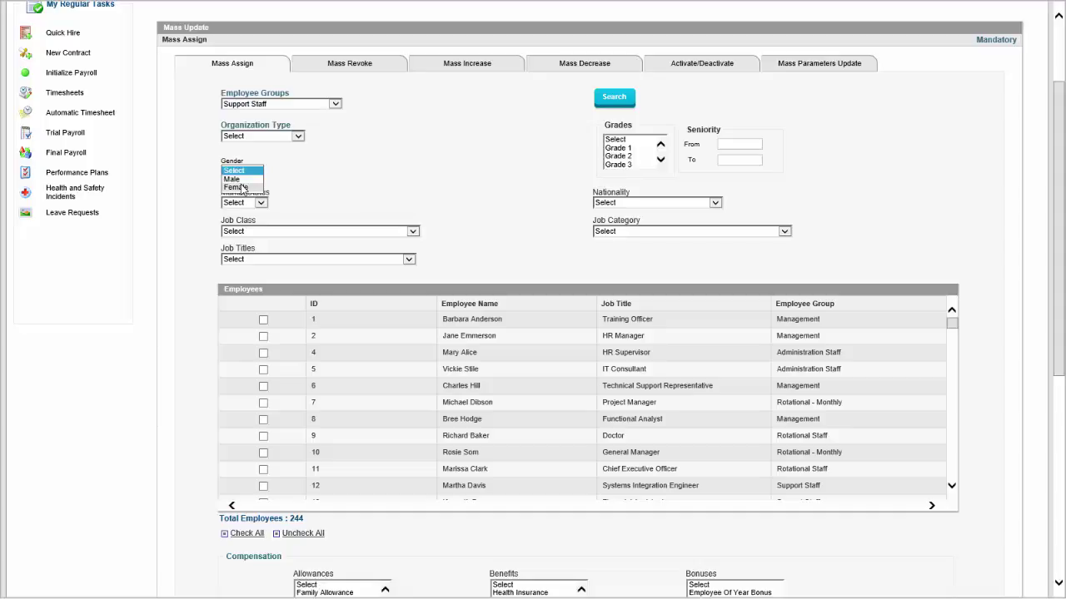
pyautogui.click(250, 185)
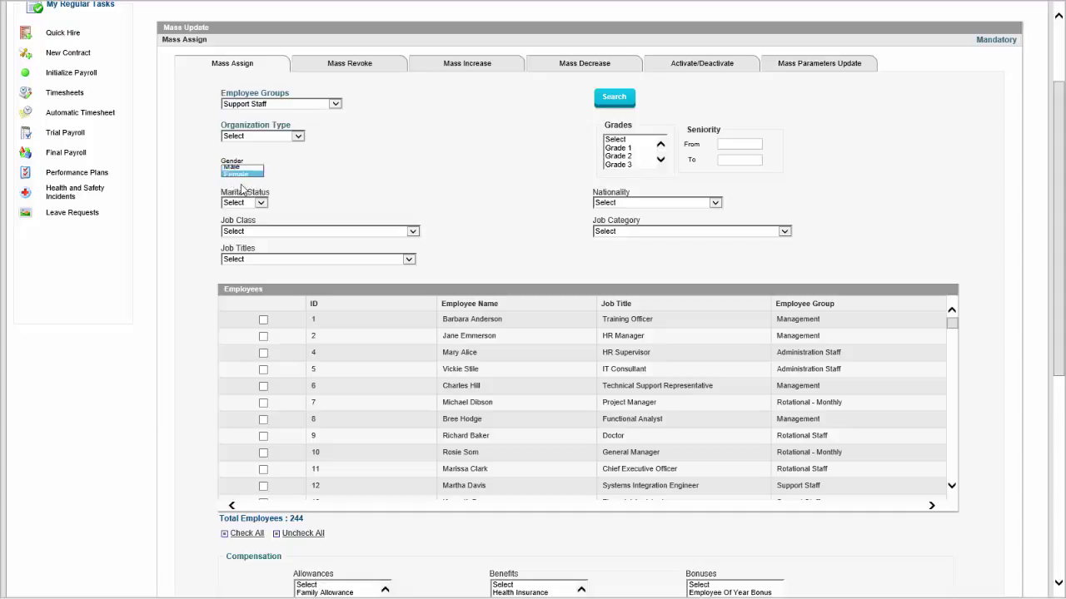
pyautogui.click(617, 101)
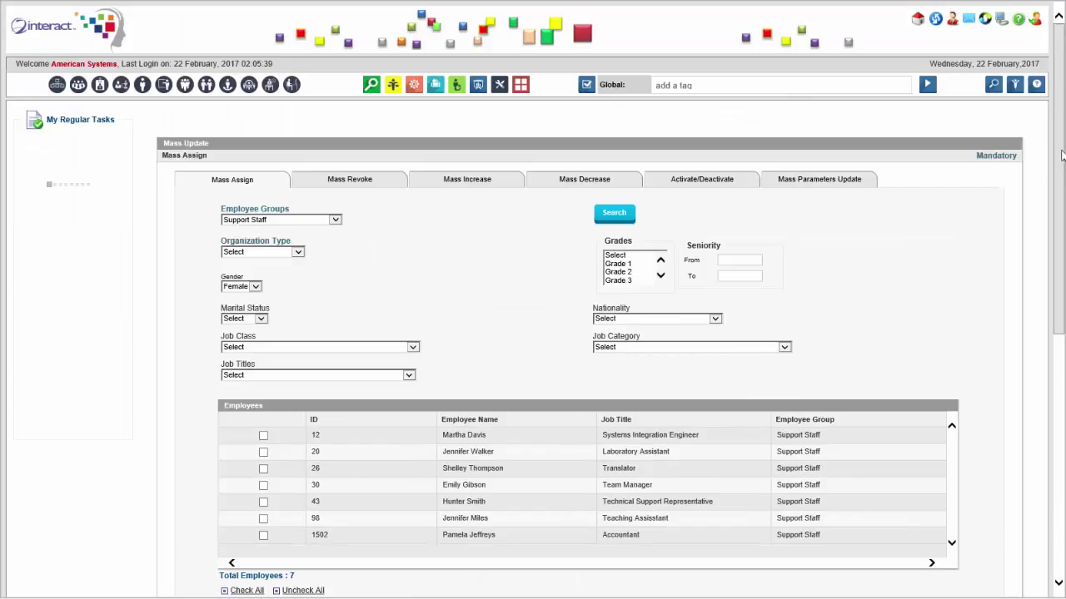
pyautogui.moveTo(1057, 162); pyautogui.dragTo(1056, 332)
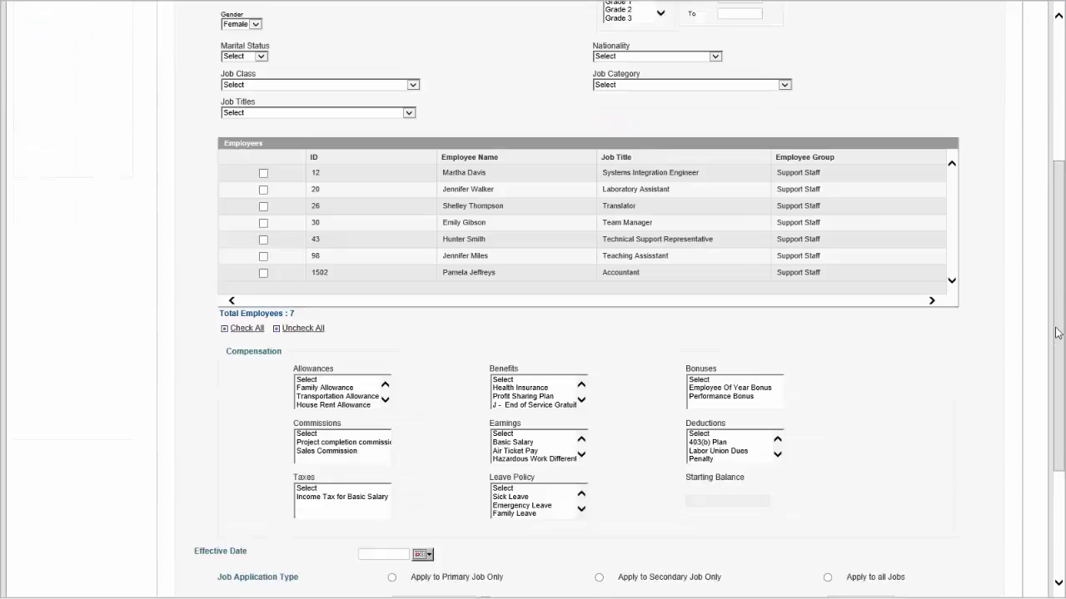
pyautogui.scroll(-1, 1056, 333)
pyautogui.click(247, 243)
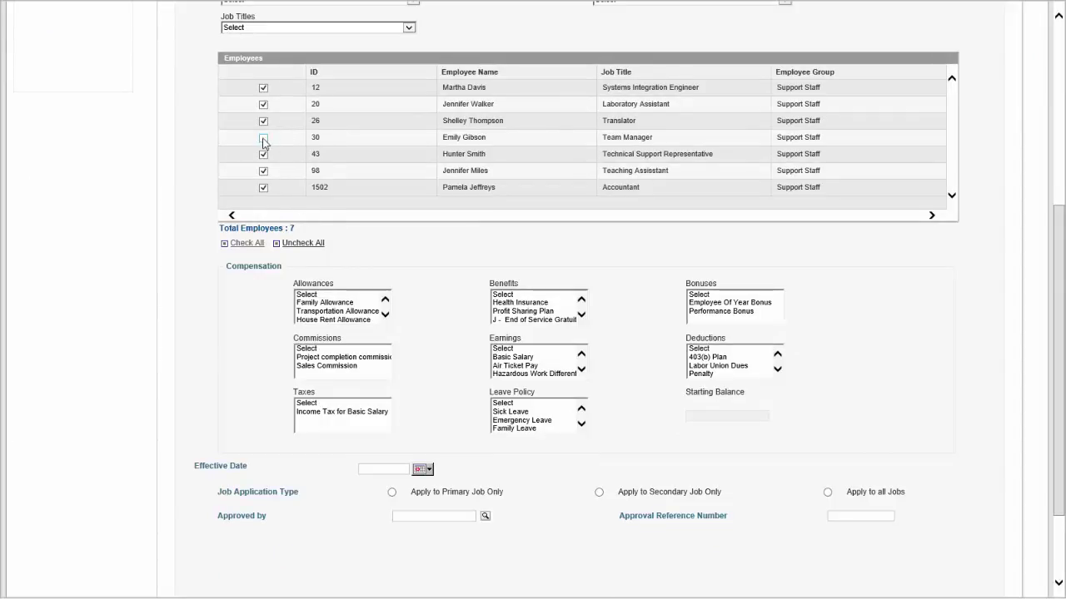
# Step: Assign Family Leave with starting balance 2, effective 01/03/2017
pyautogui.click(541, 420)
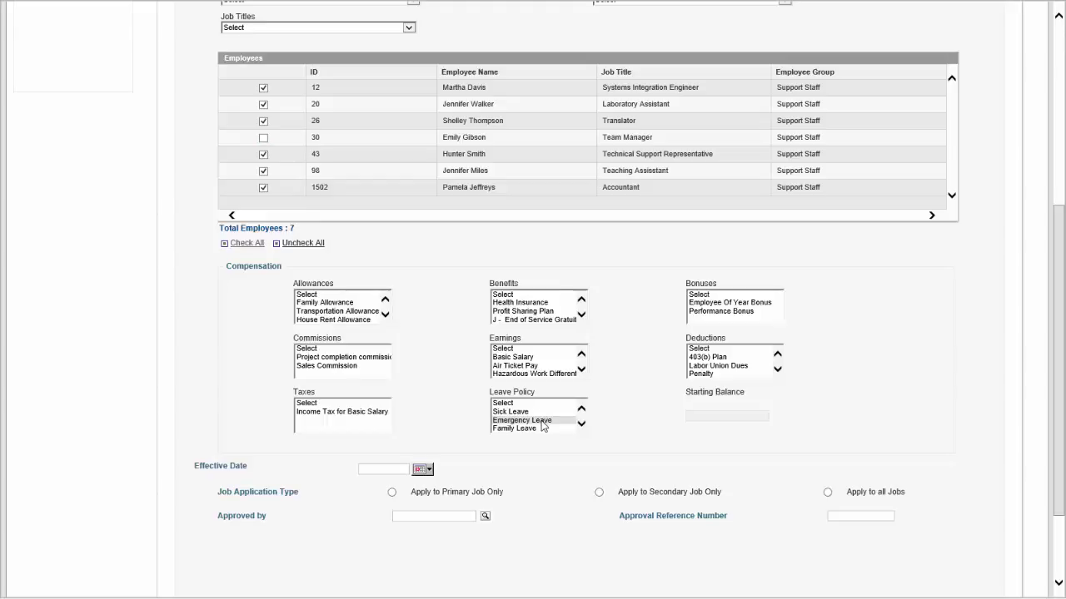
pyautogui.click(542, 428)
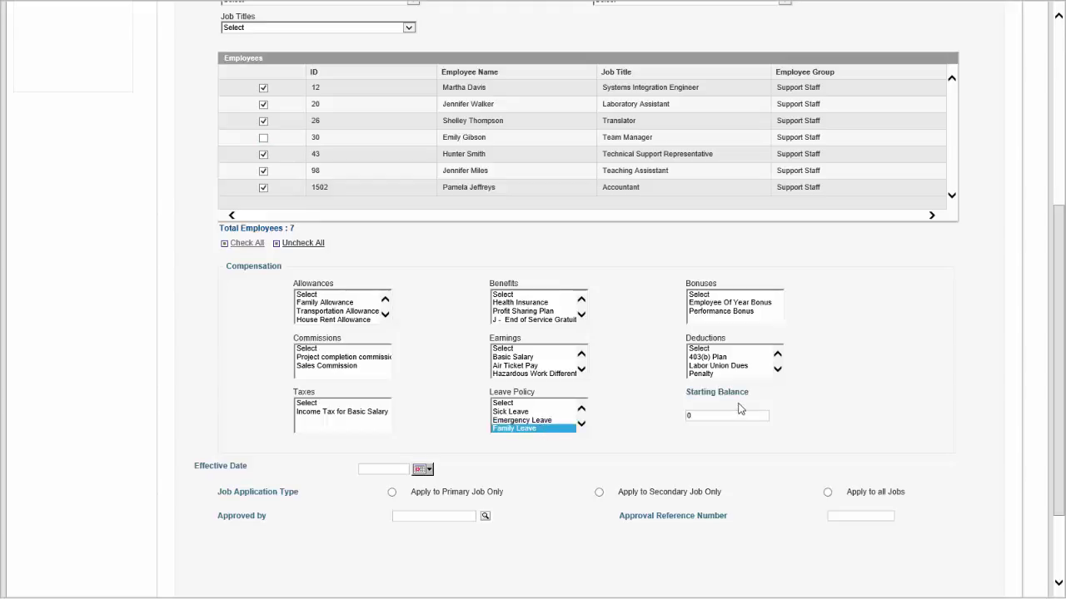
pyautogui.doubleClick(711, 414)
pyautogui.click(422, 470)
pyautogui.click(418, 483)
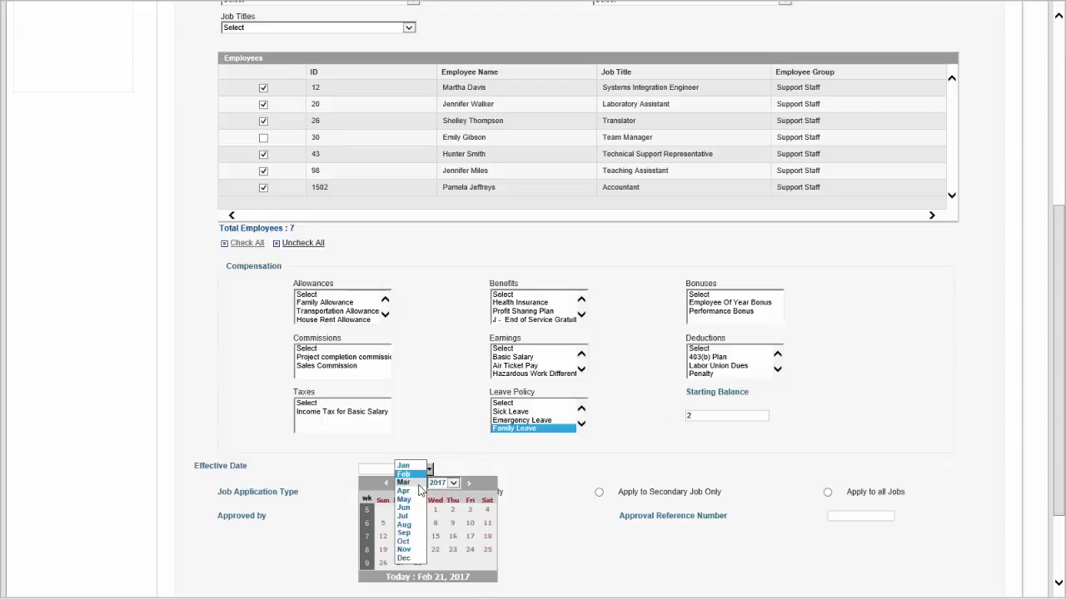
pyautogui.click(412, 483)
pyautogui.click(435, 510)
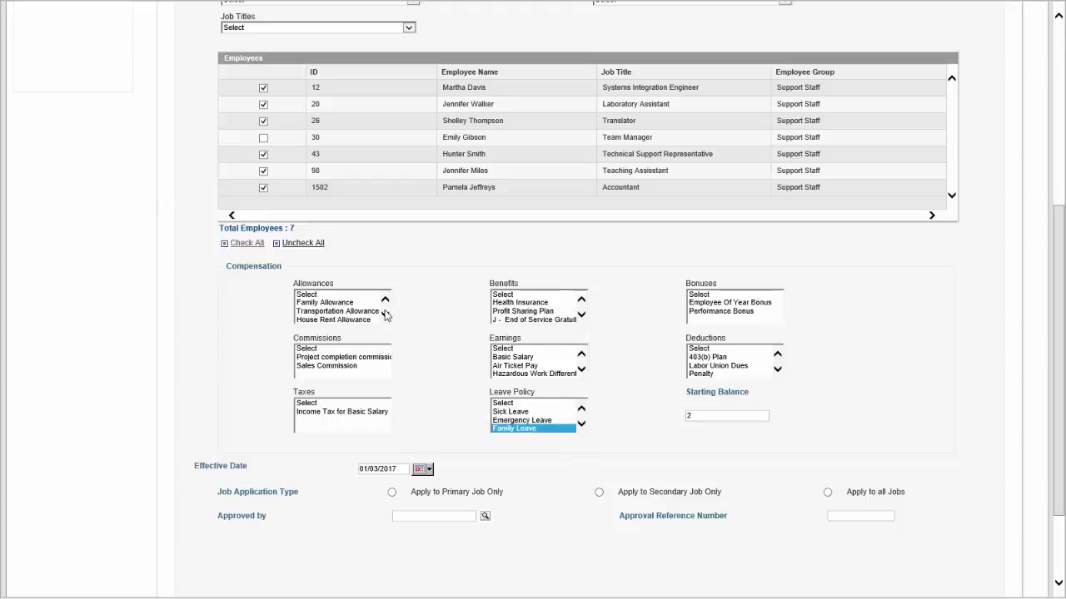
pyautogui.scroll(5, 517, 309)
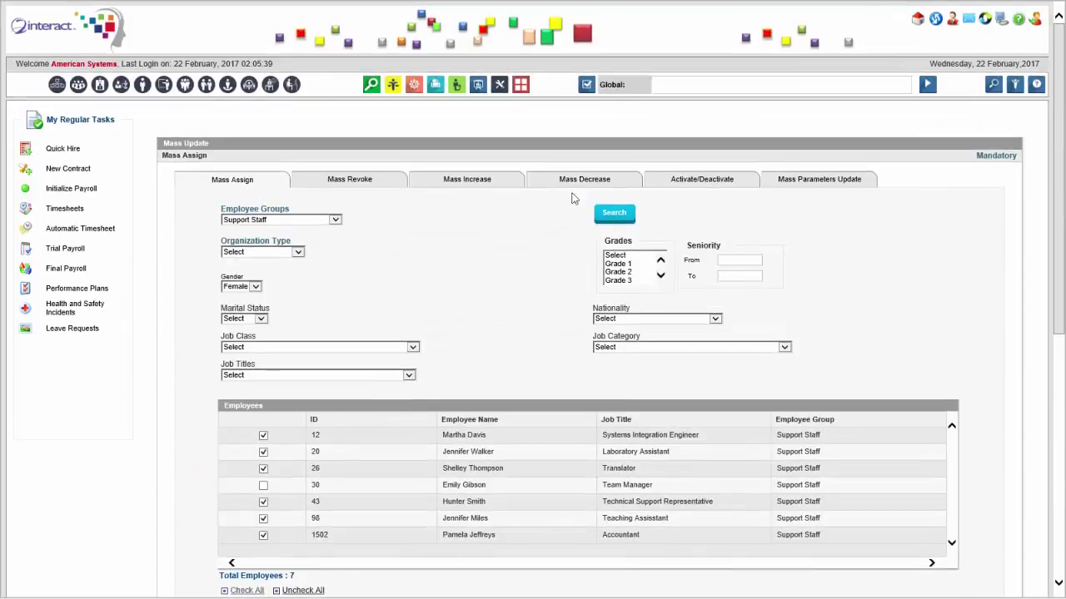
# Step: On the Mass Increase form, set Family Allowance to a 5% increase
pyautogui.click(452, 185)
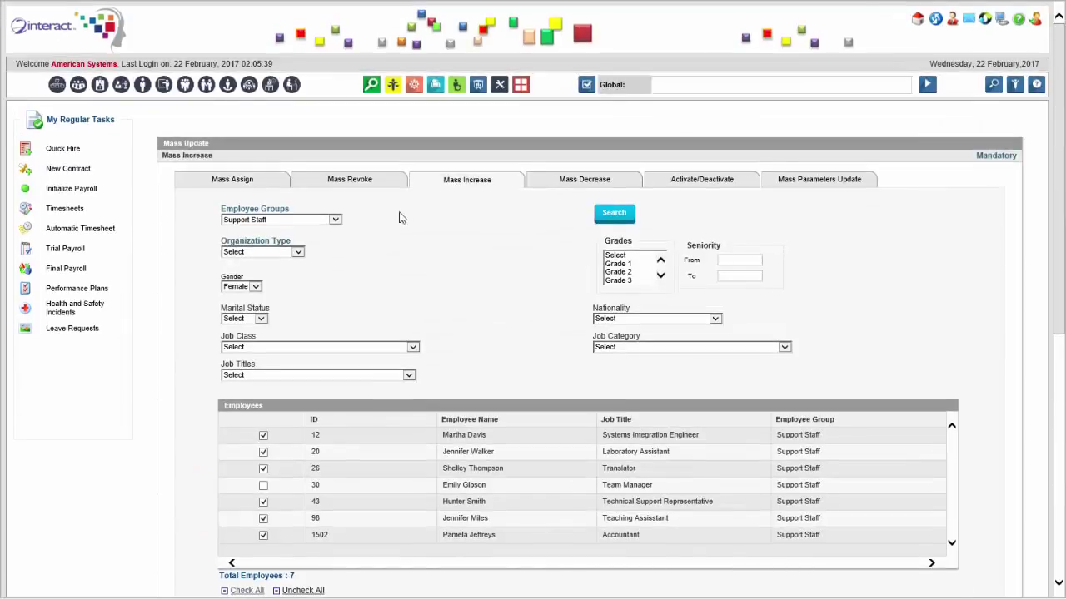
pyautogui.scroll(-5, 371, 337)
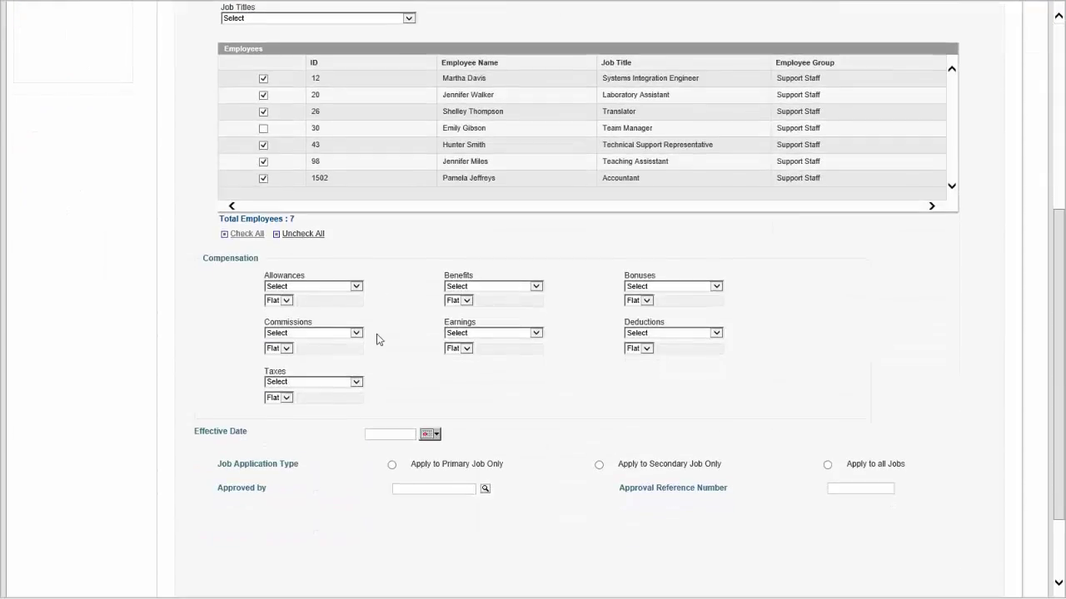
pyautogui.click(341, 286)
pyautogui.click(300, 296)
pyautogui.click(286, 301)
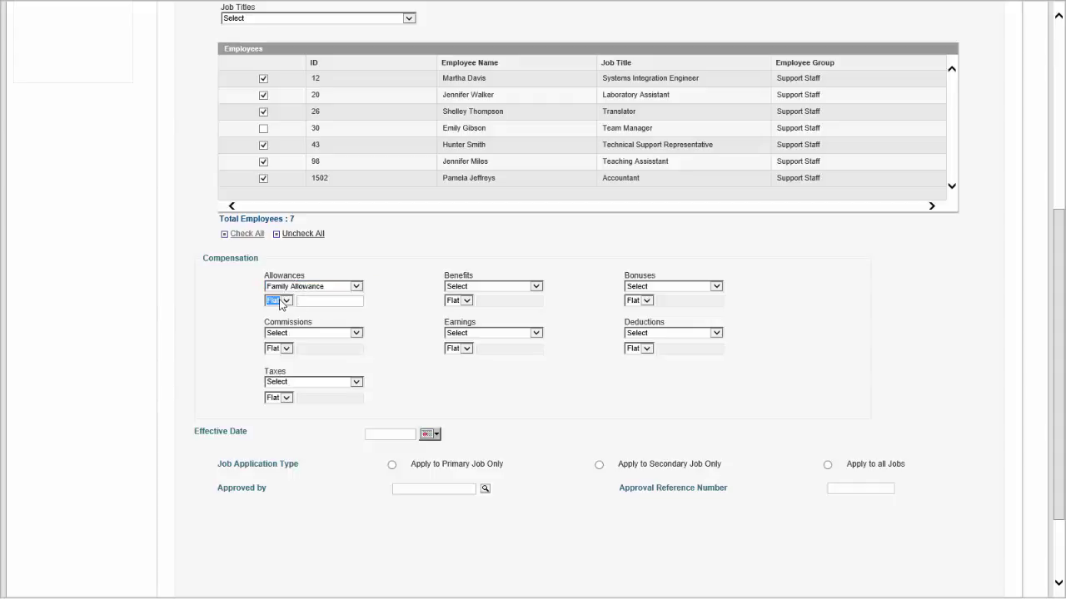
pyautogui.click(274, 318)
pyautogui.click(309, 300)
pyautogui.write('5')
# Step: Set the increase's effective date to 01/04/2017
pyautogui.click(430, 433)
pyautogui.click(419, 449)
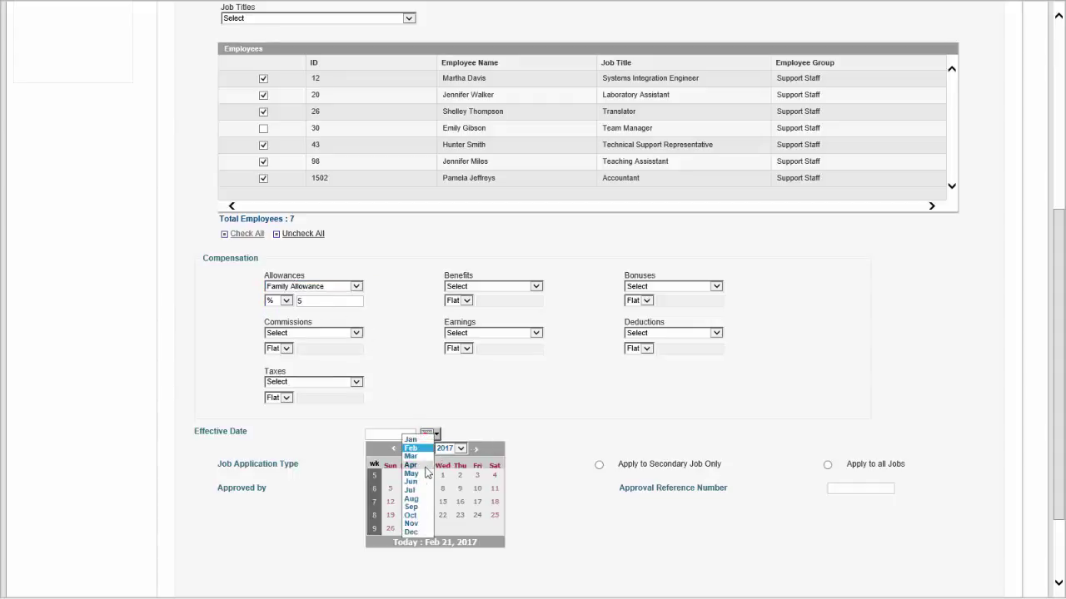
pyautogui.click(416, 464)
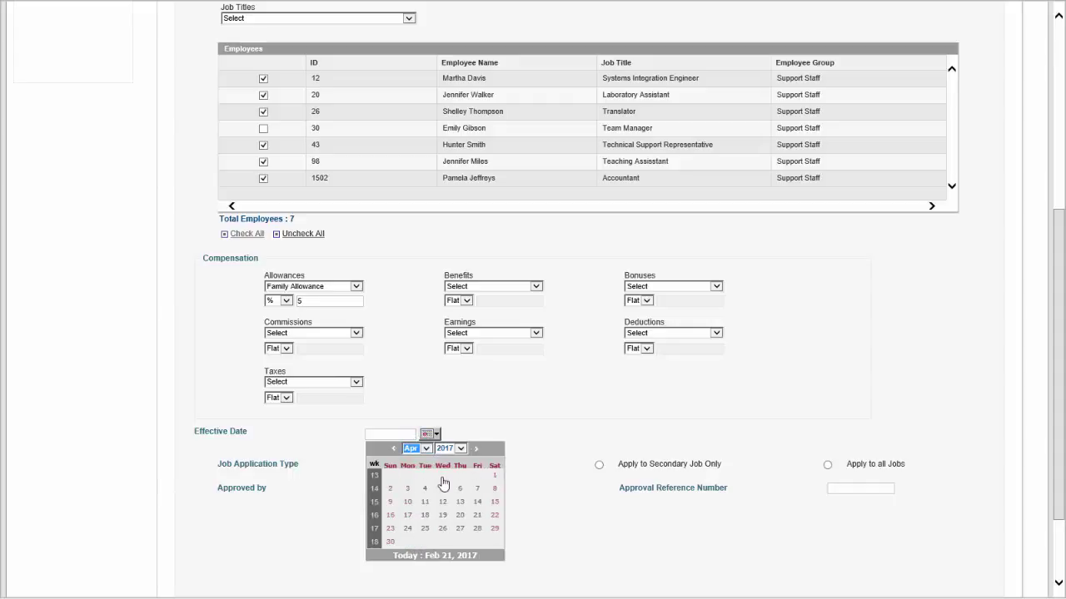
pyautogui.click(495, 475)
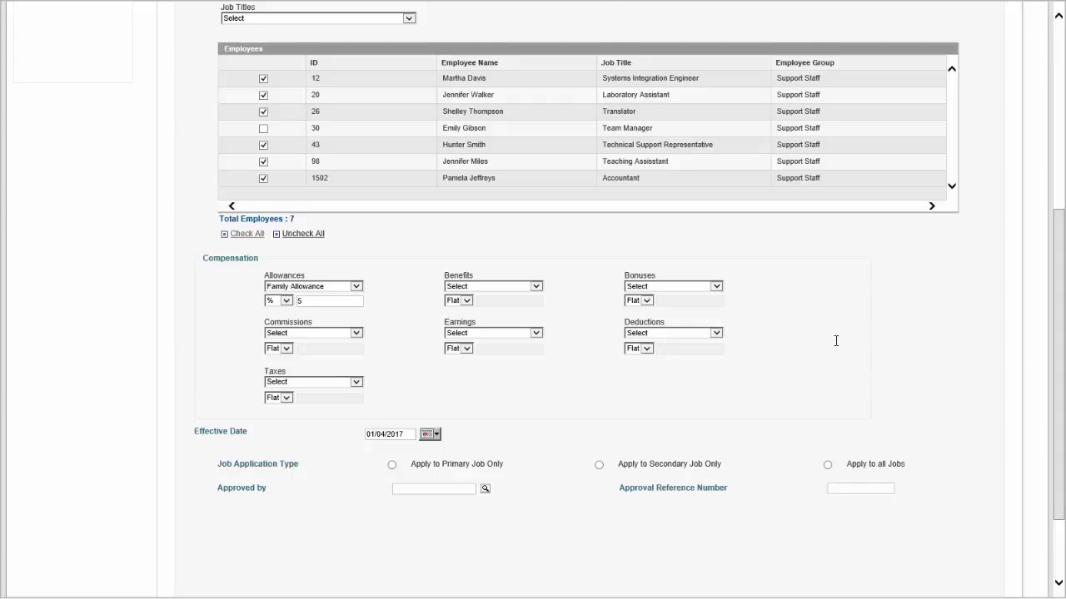
pyautogui.scroll(5, 836, 341)
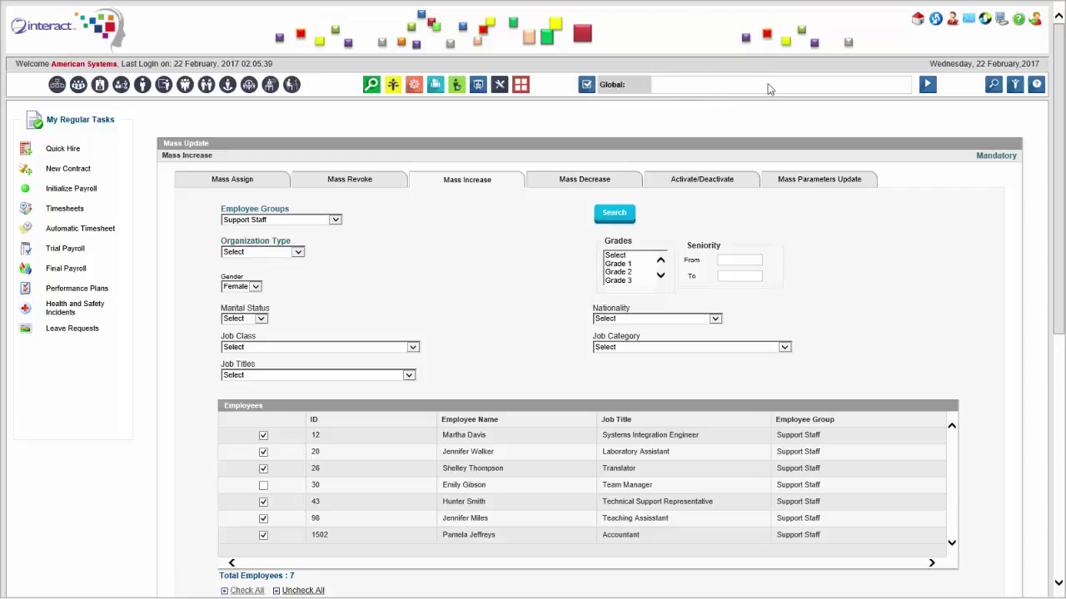
# Step: Exit full screen, review Import.csv in Excel, then return to the browser
pyautogui.press('F11')
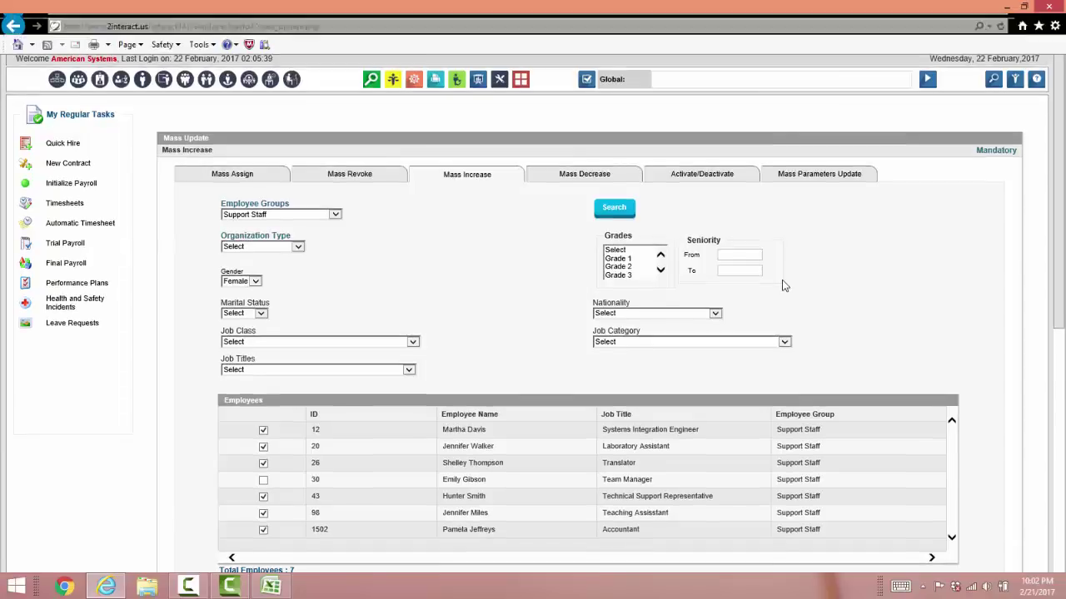
pyautogui.click(146, 588)
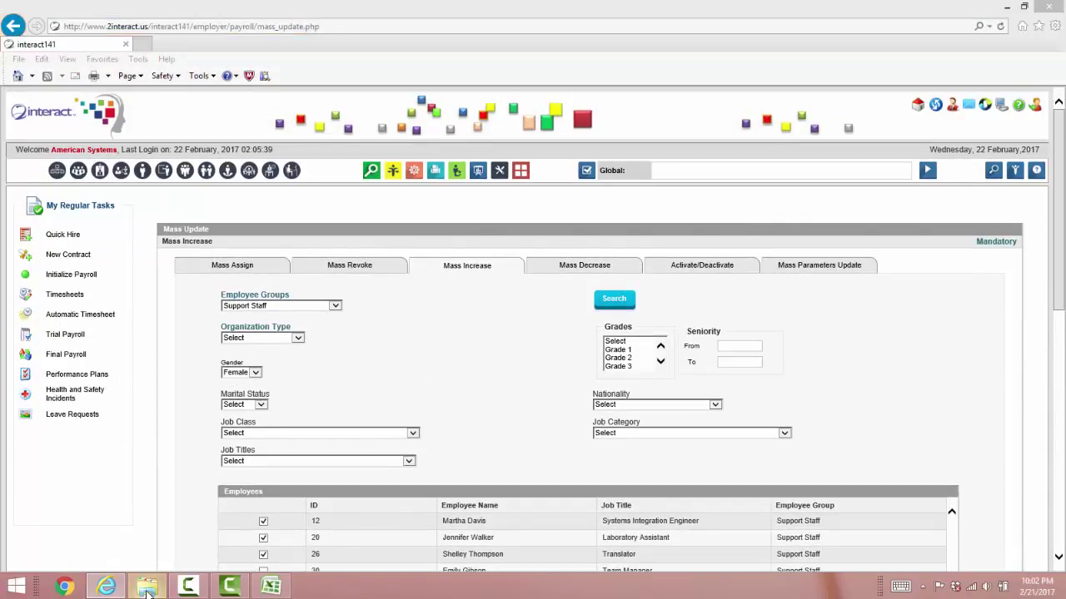
pyautogui.click(270, 587)
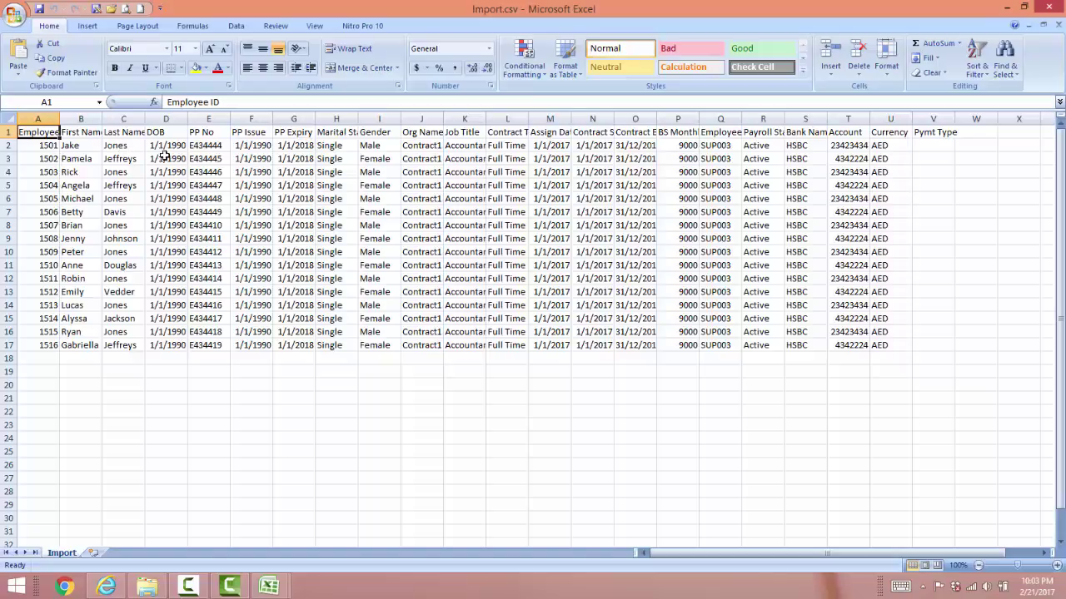
pyautogui.click(107, 587)
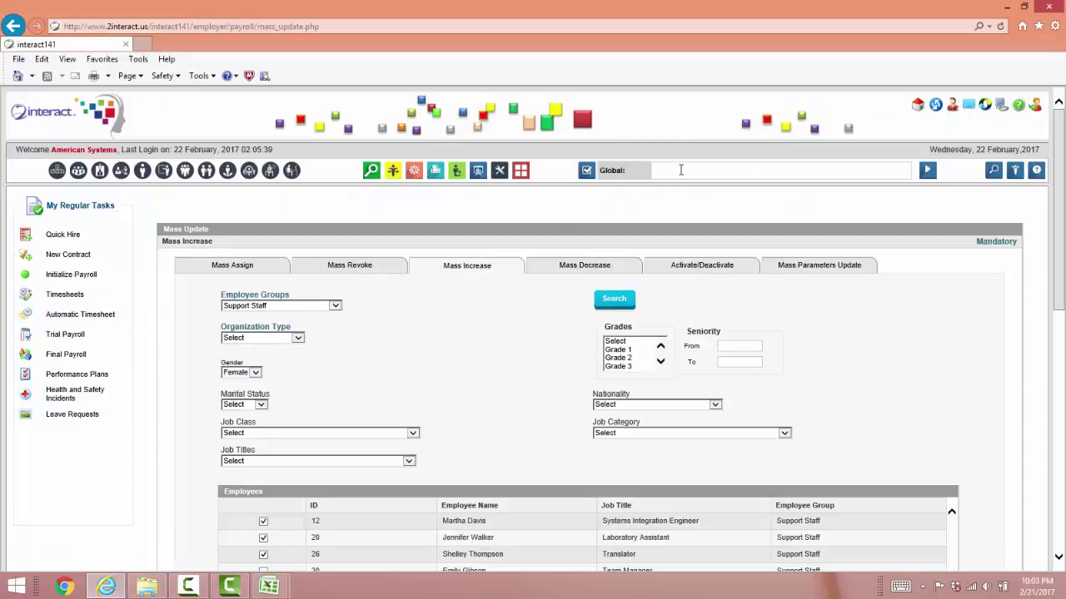
# Step: Reload Mass Update, then go to Maintenance > Import/Export > Import > Employee Demographics > Employee Details
pyautogui.click(936, 107)
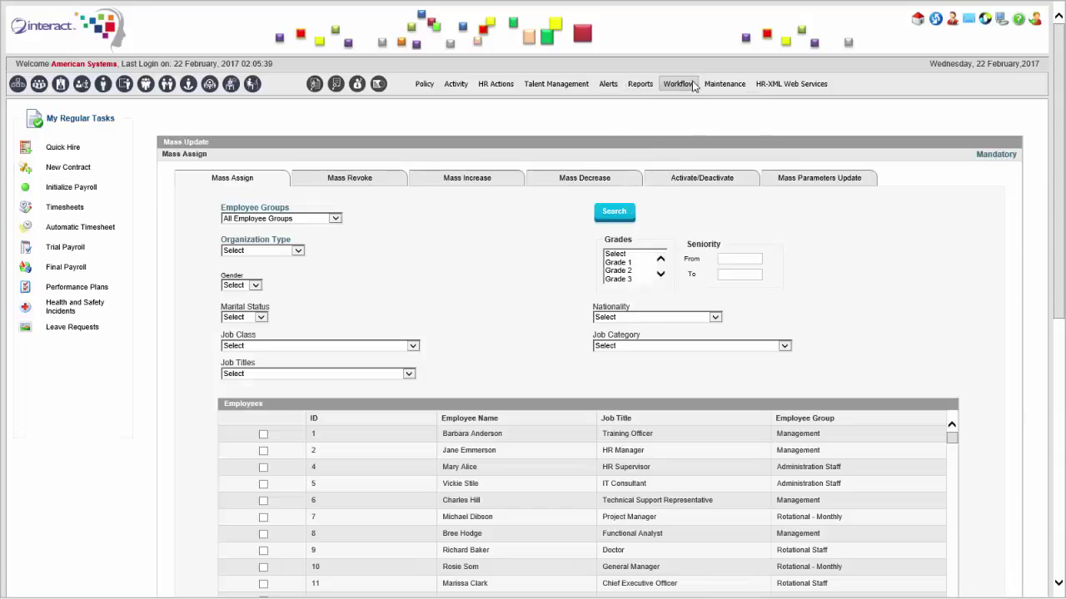
pyautogui.moveTo(713, 81)
pyautogui.moveTo(832, 213)
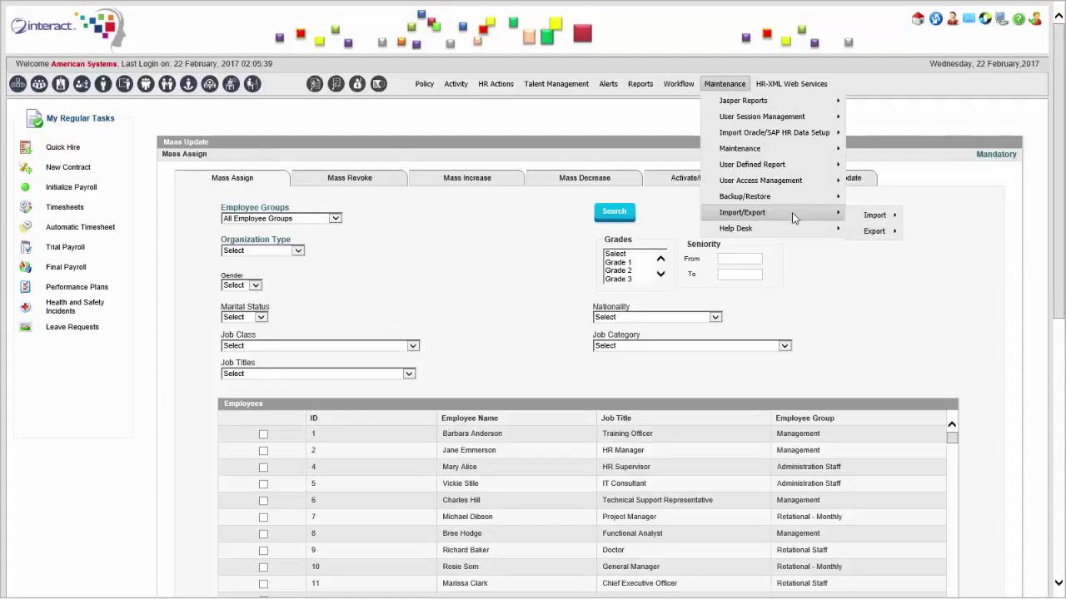
pyautogui.moveTo(864, 218)
pyautogui.moveTo(990, 219)
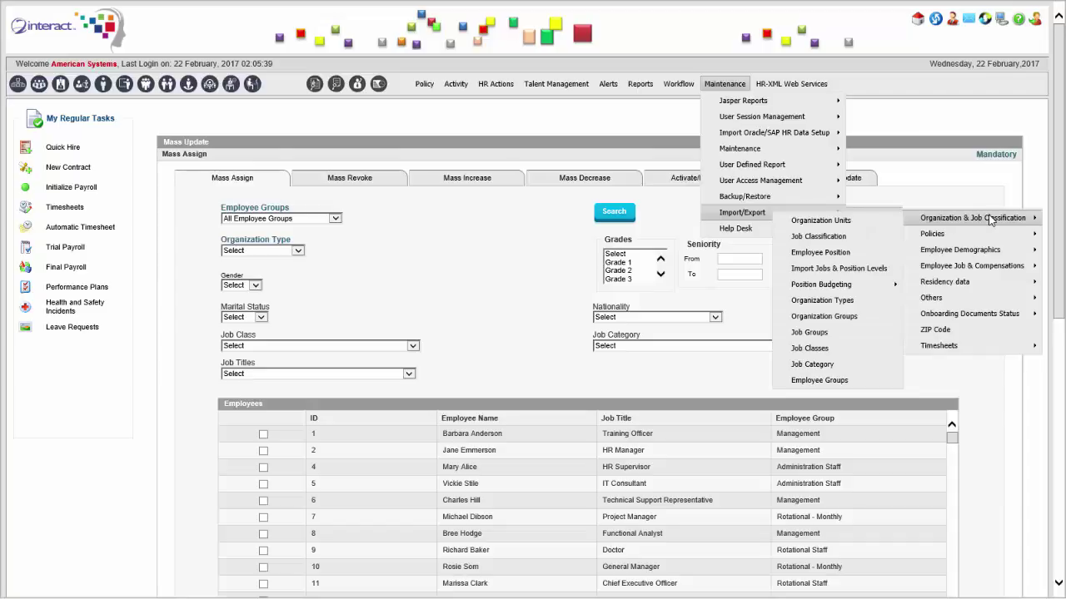
pyautogui.moveTo(966, 254)
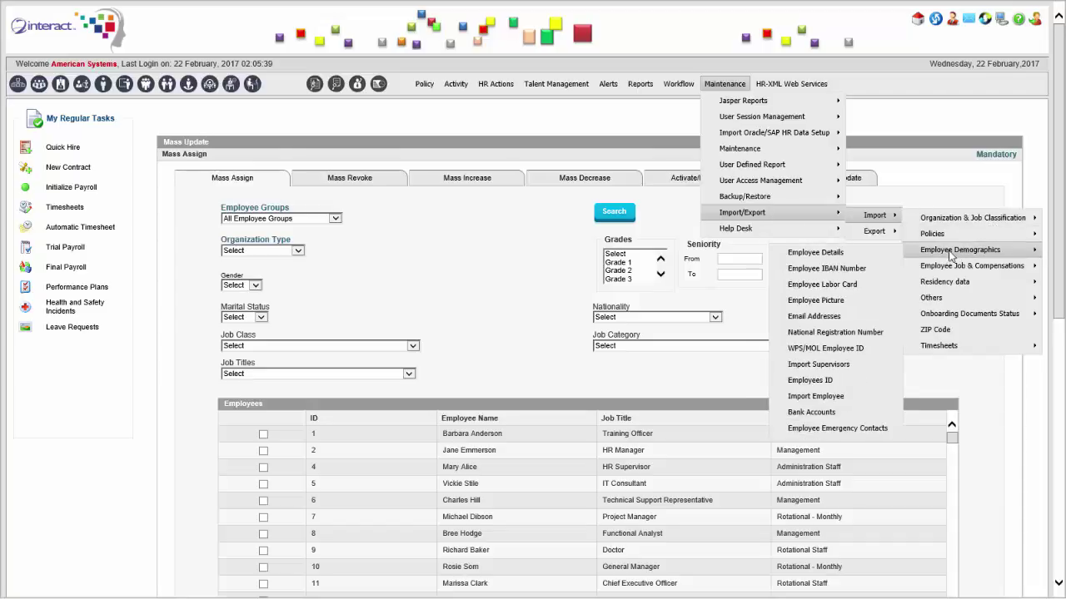
pyautogui.click(873, 254)
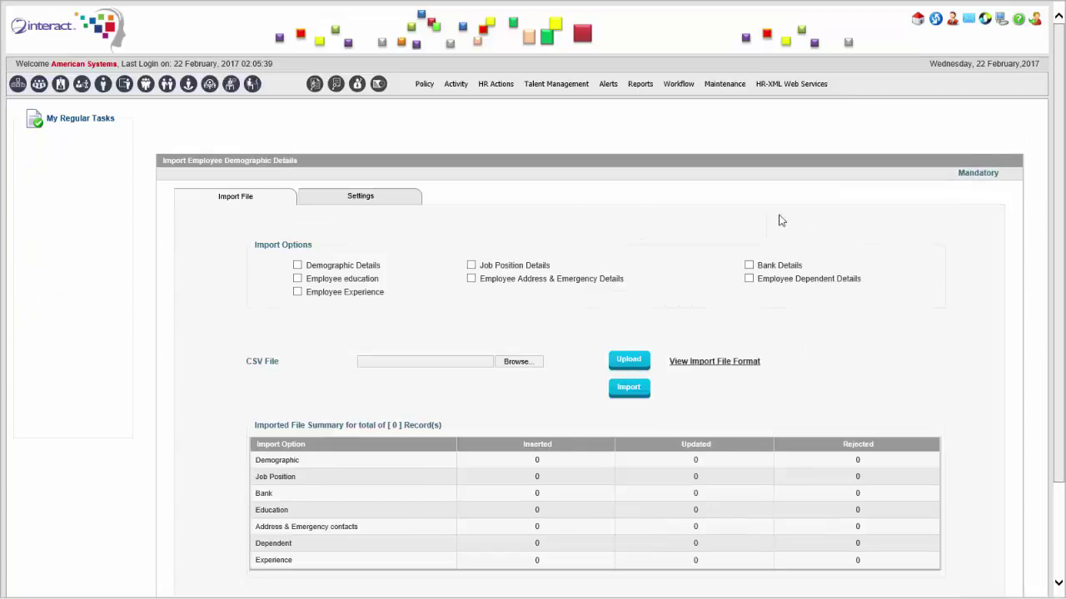
pyautogui.click(372, 199)
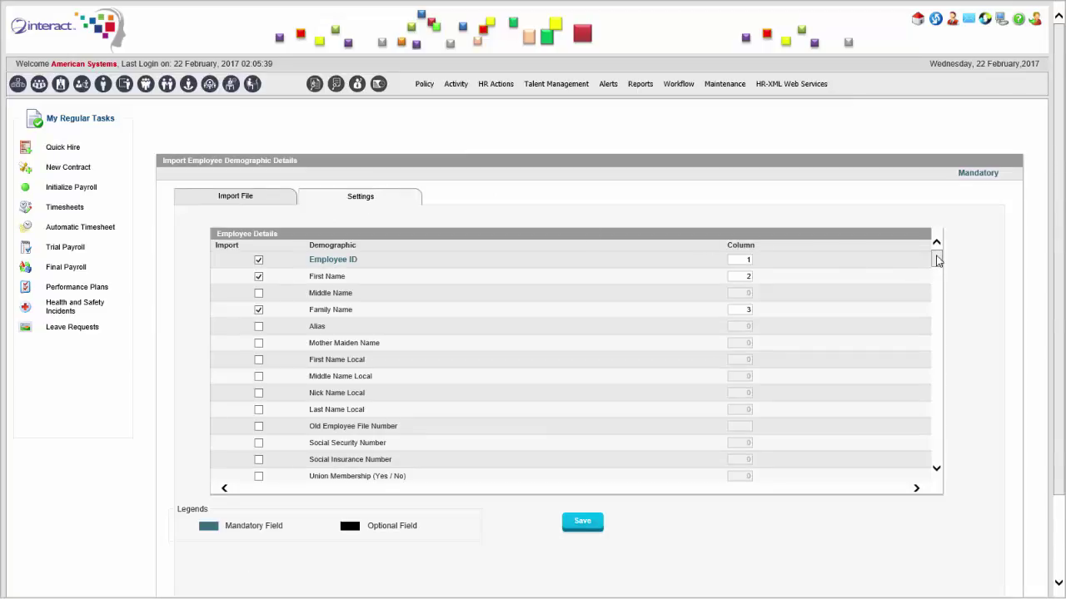
pyautogui.moveTo(937, 260); pyautogui.dragTo(963, 319)
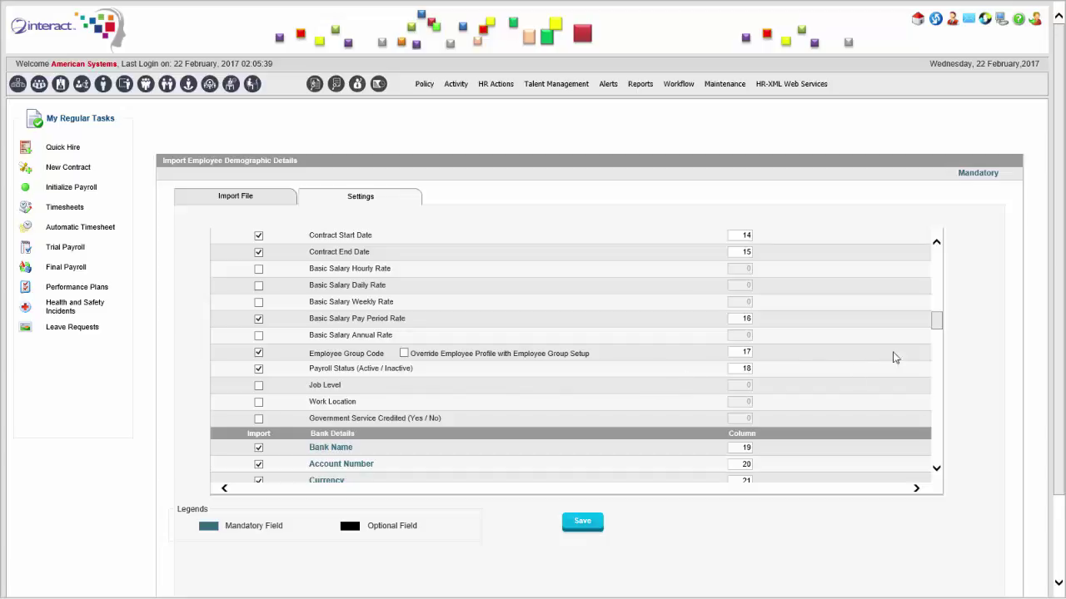
pyautogui.moveTo(937, 322); pyautogui.dragTo(943, 229)
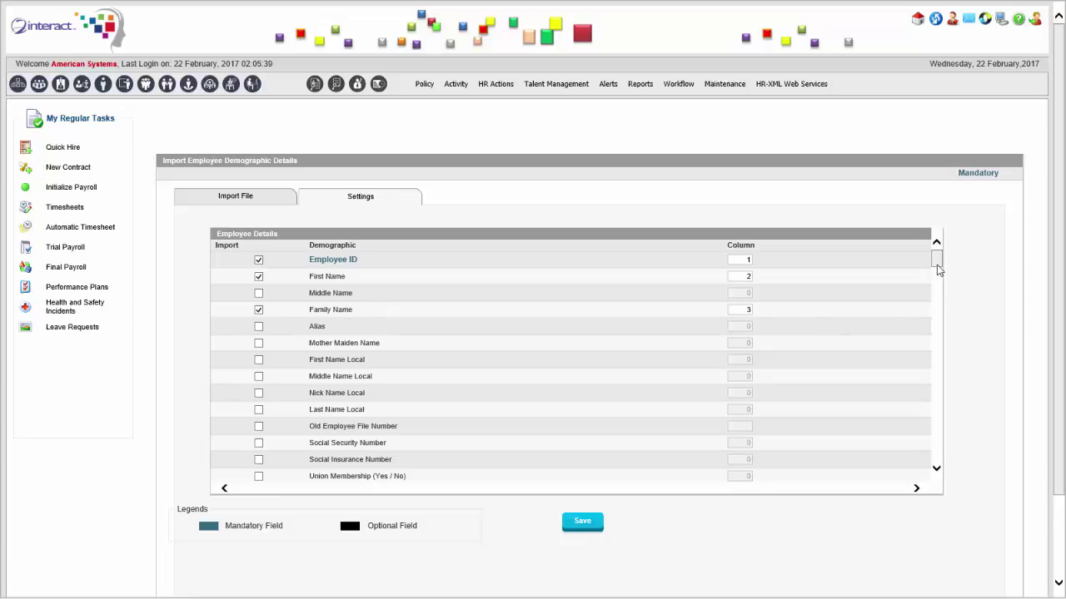
pyautogui.moveTo(935, 268); pyautogui.dragTo(944, 188)
pyautogui.moveTo(938, 264); pyautogui.dragTo(921, 300)
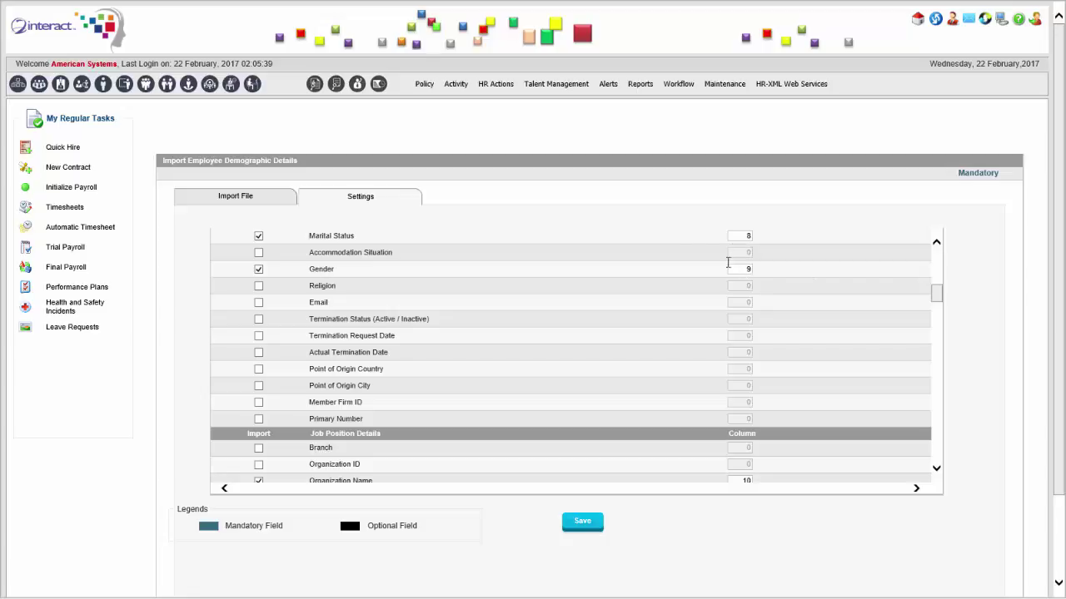
pyautogui.click(250, 200)
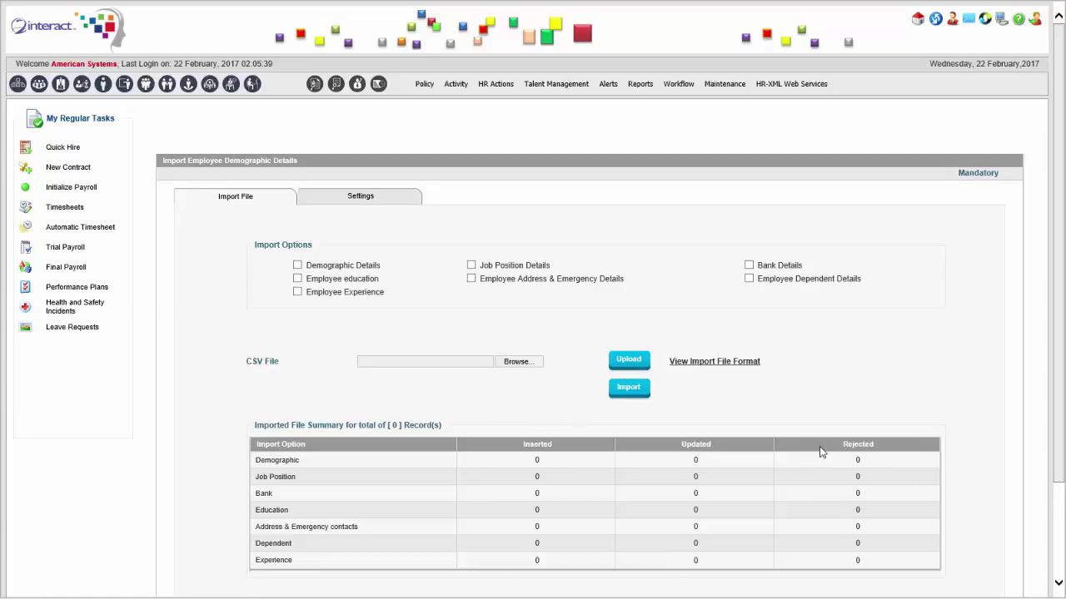
# Step: Check the Reports categories, then browse Maintenance > Import/Export > Import for Others and Residency data
pyautogui.click(637, 87)
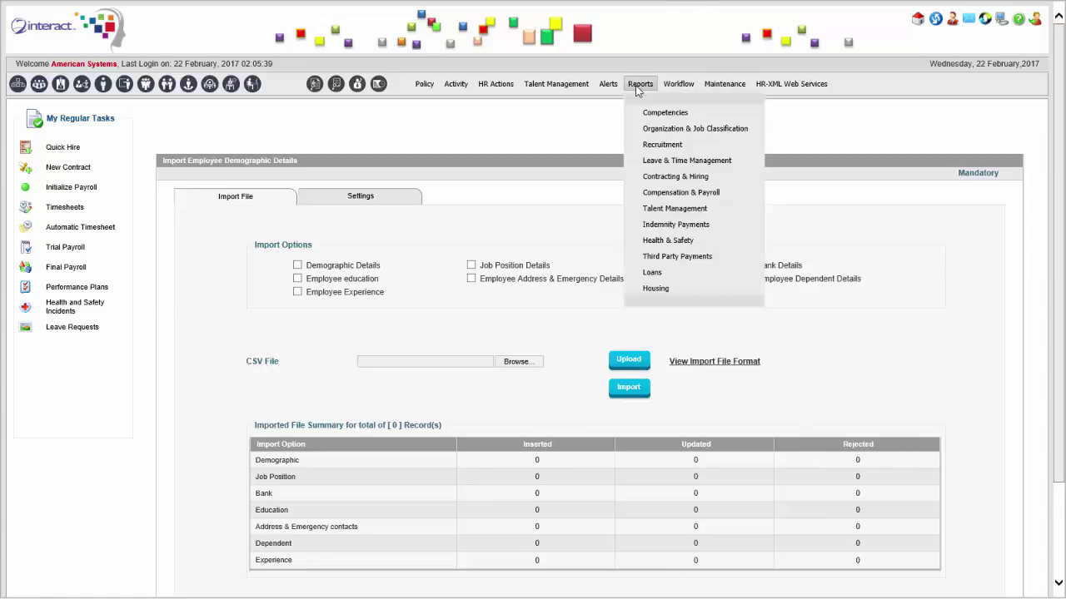
pyautogui.click(722, 86)
pyautogui.moveTo(799, 214)
pyautogui.moveTo(875, 215)
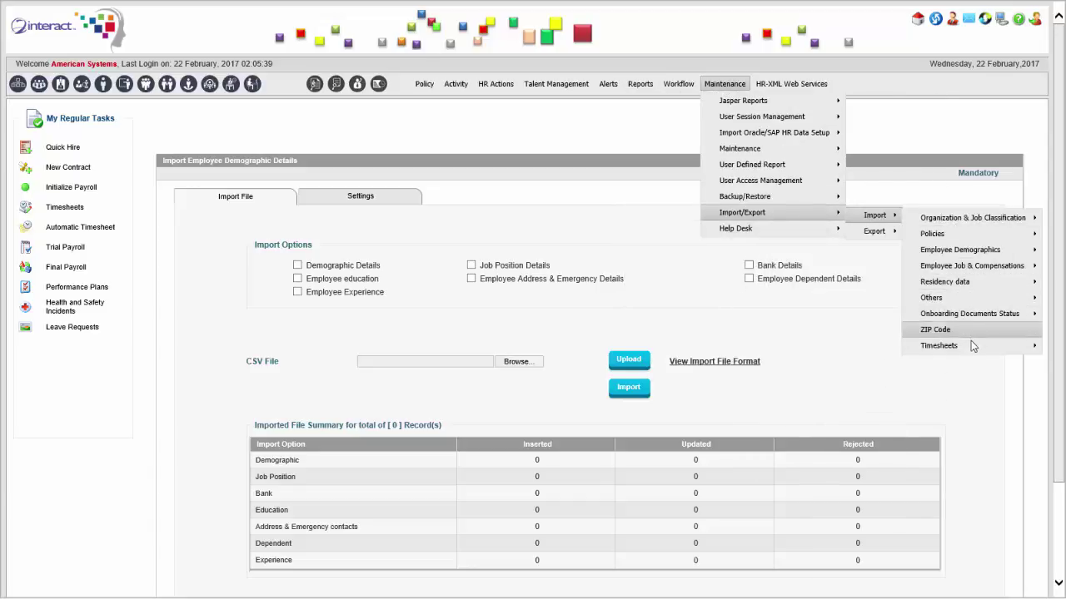
pyautogui.moveTo(973, 348)
pyautogui.moveTo(990, 298)
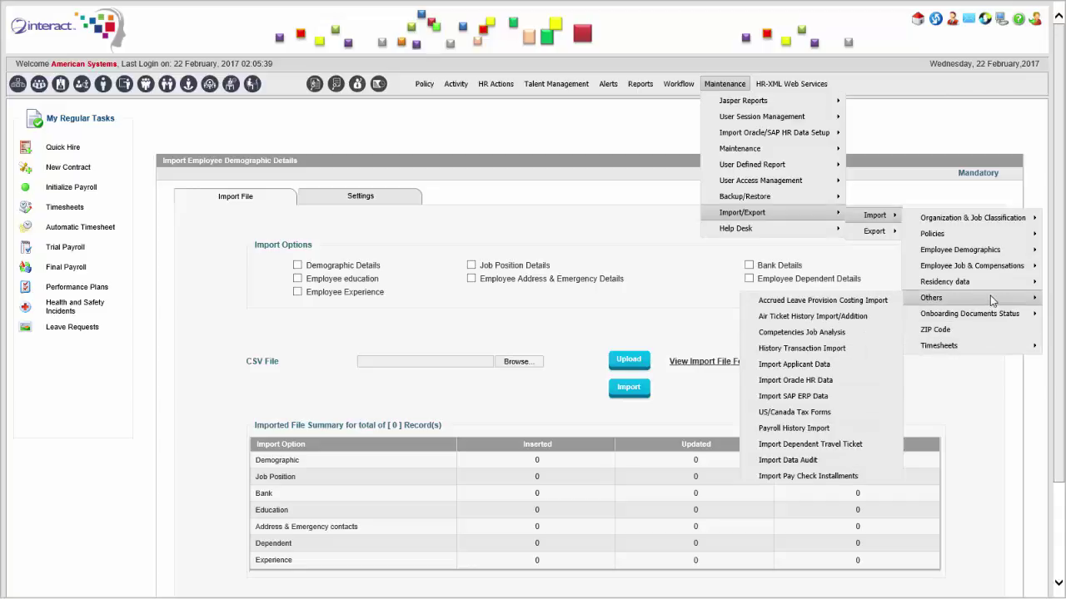